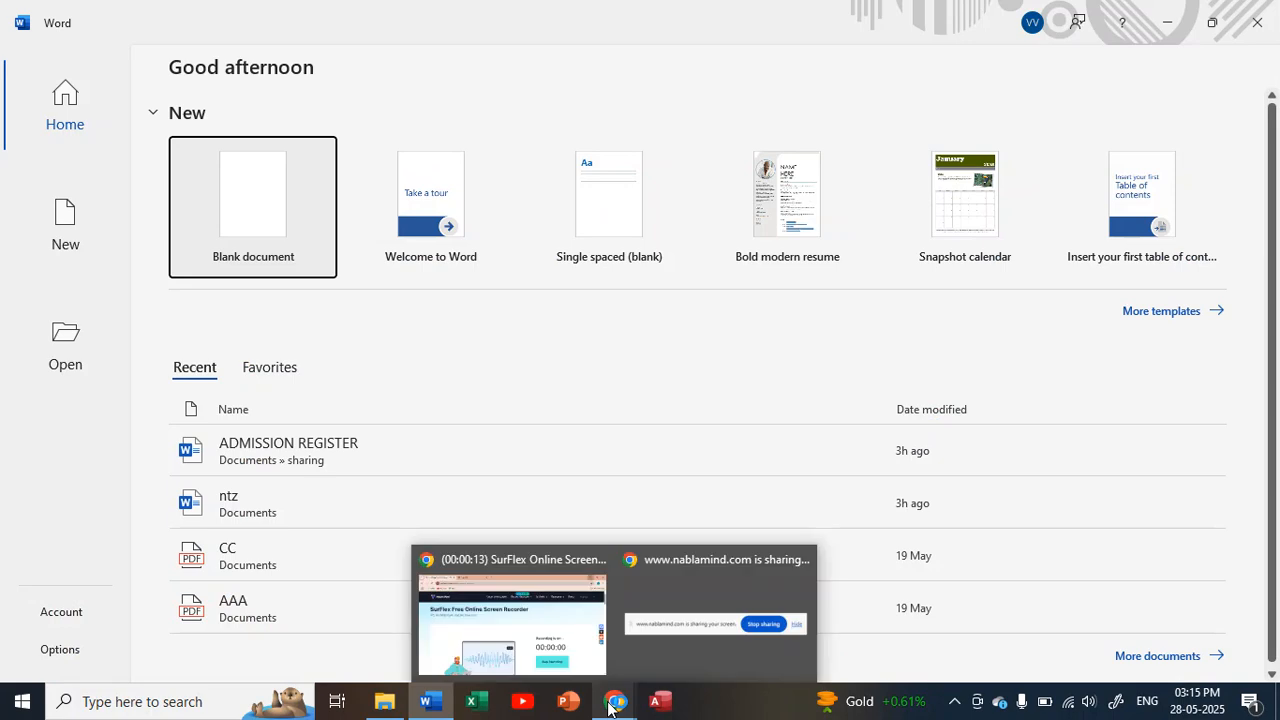
Check the browser's screen recorder page, minimize it and create a new blank document in Word
mouse_move(534, 583)
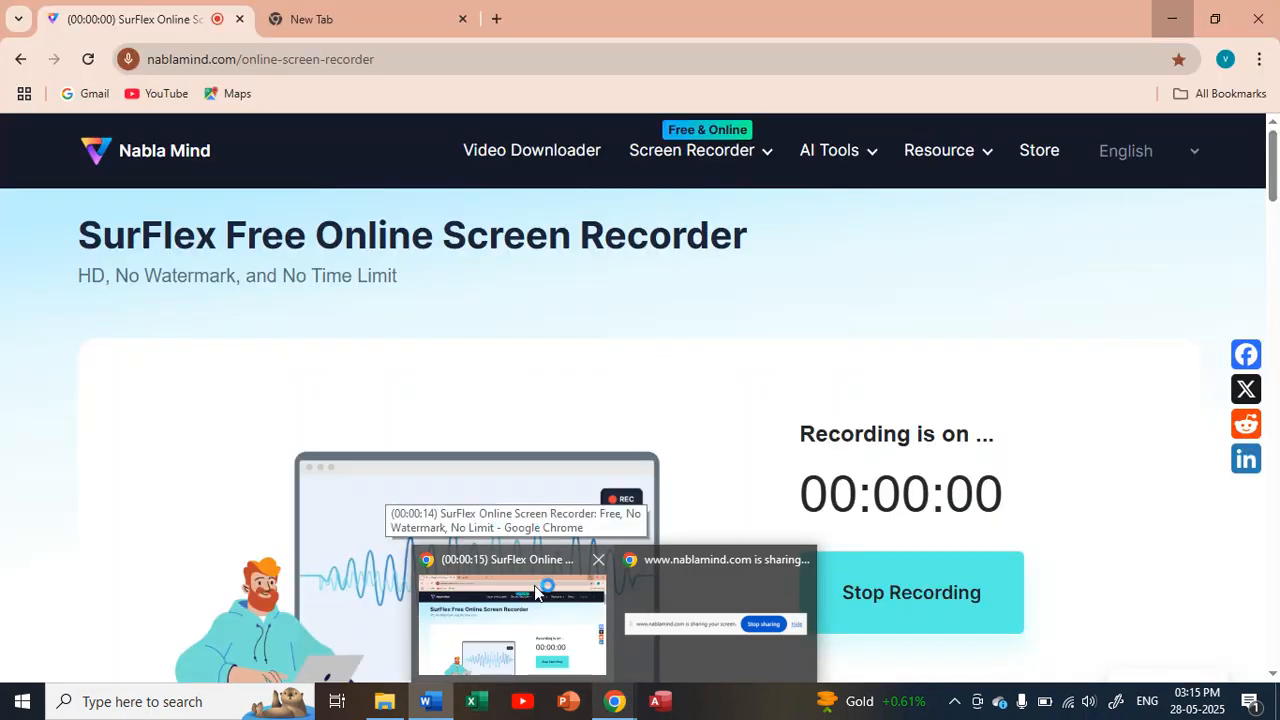
left_click(534, 590)
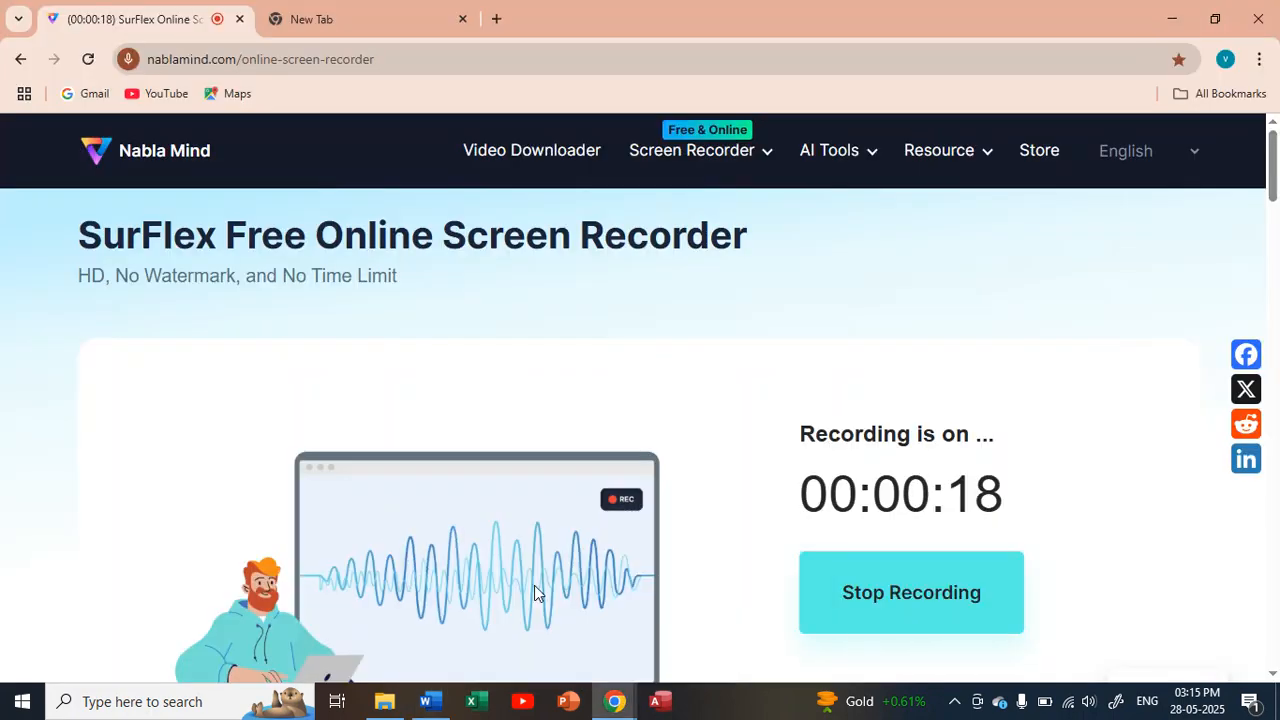
left_click(1167, 20)
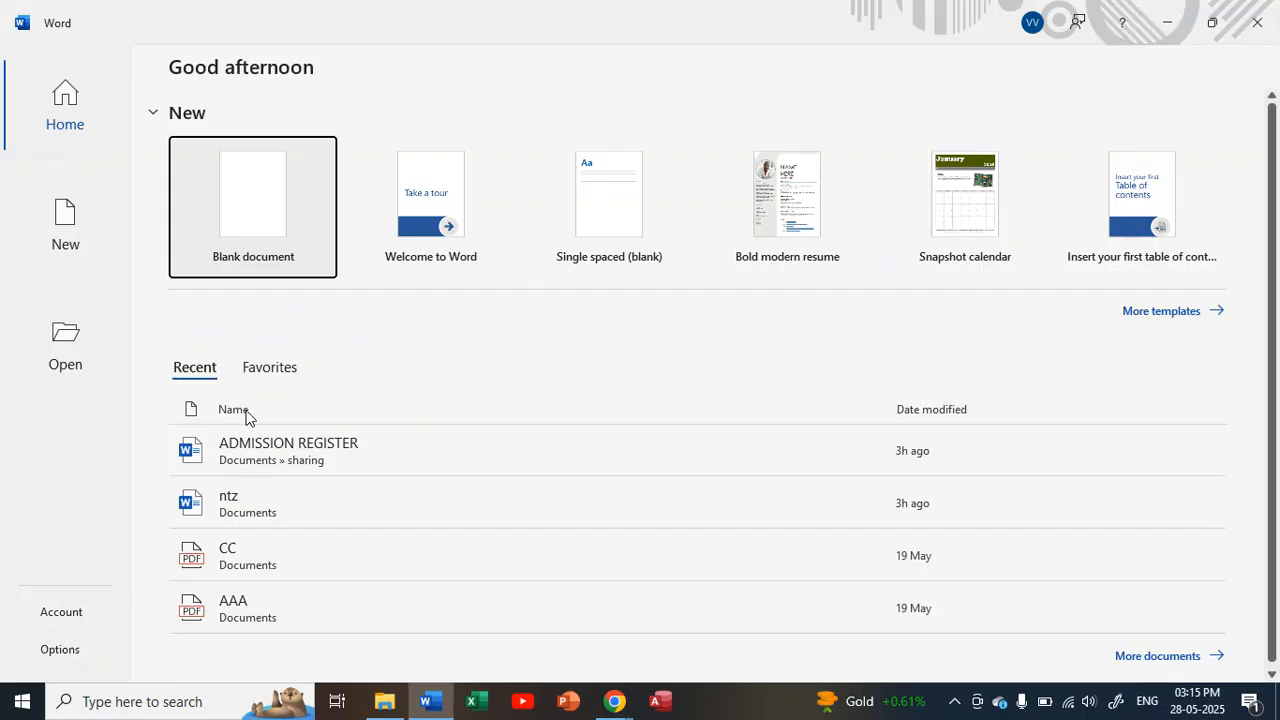
left_click(260, 237)
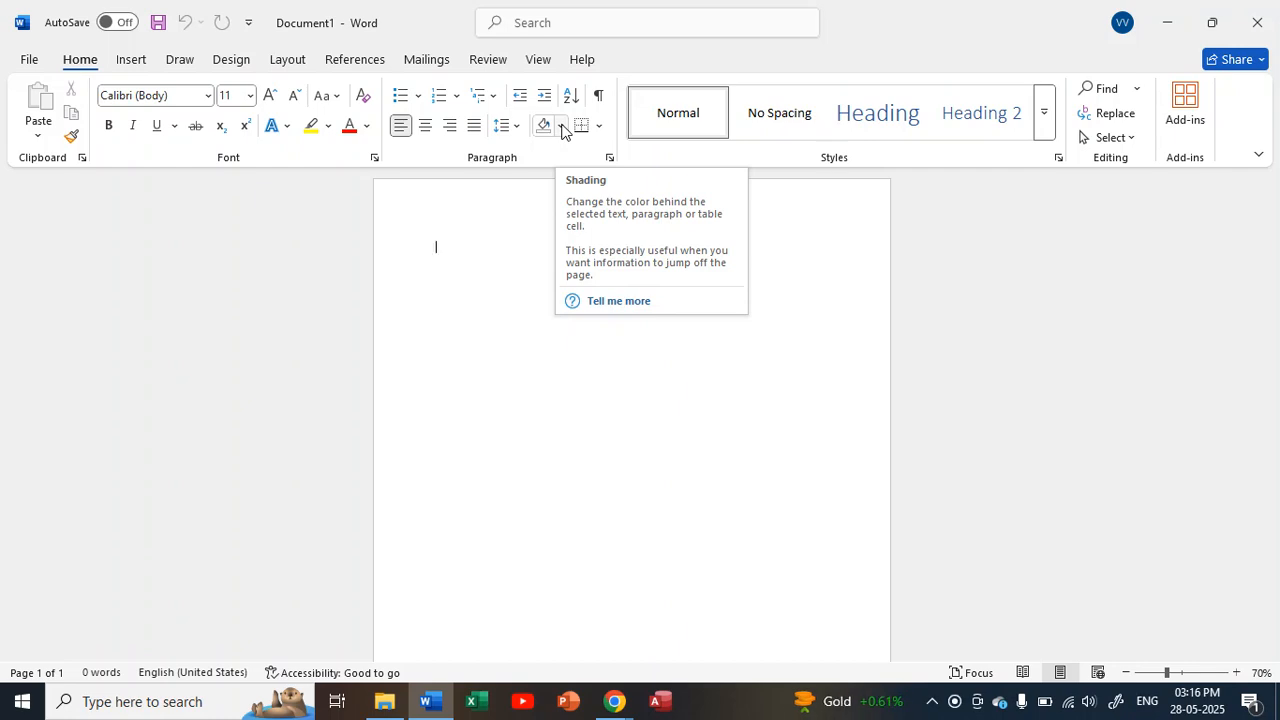
left_click(515, 126)
left_click(515, 126)
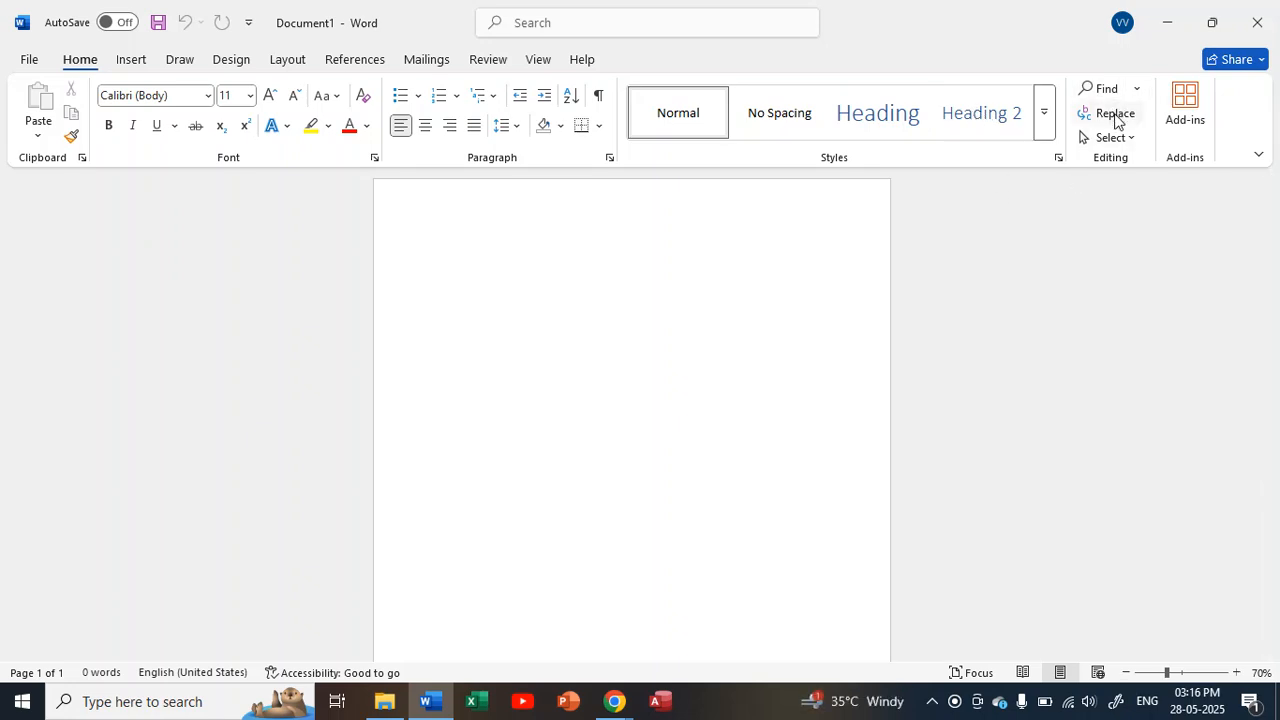
Add empty paragraphs down the first page until the cursor moves onto a second page
left_click(132, 60)
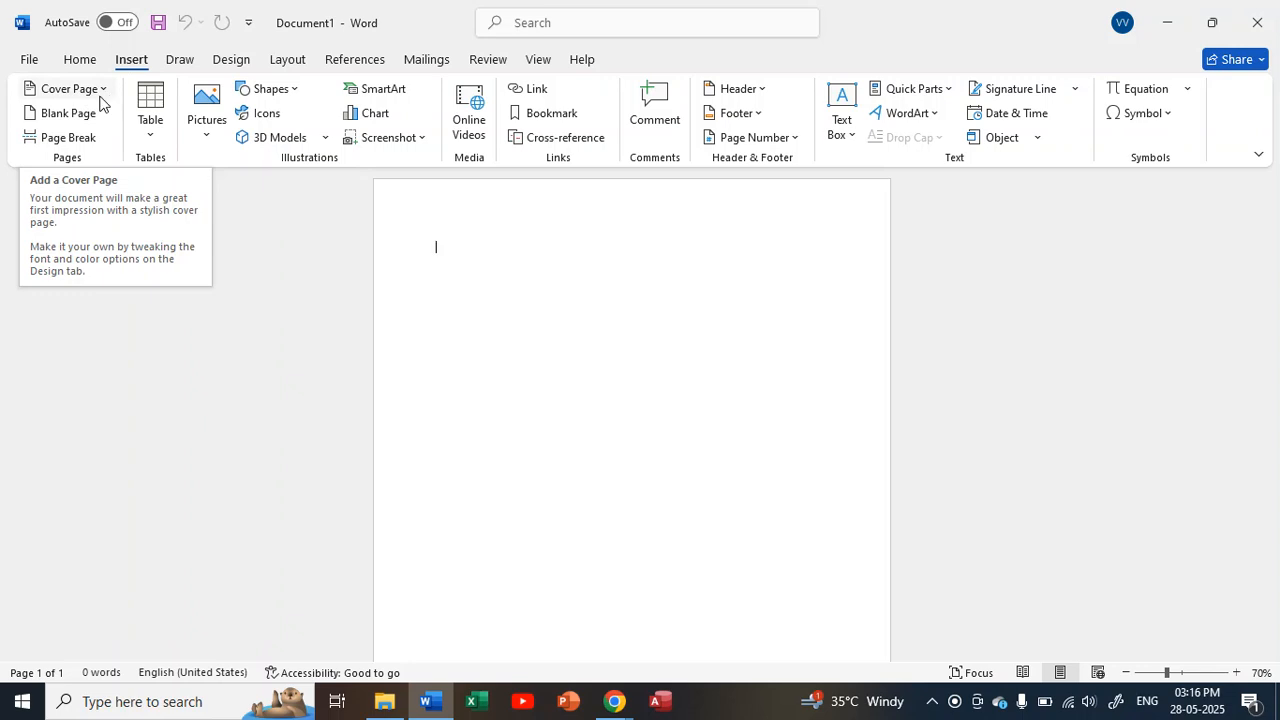
left_click(70, 113)
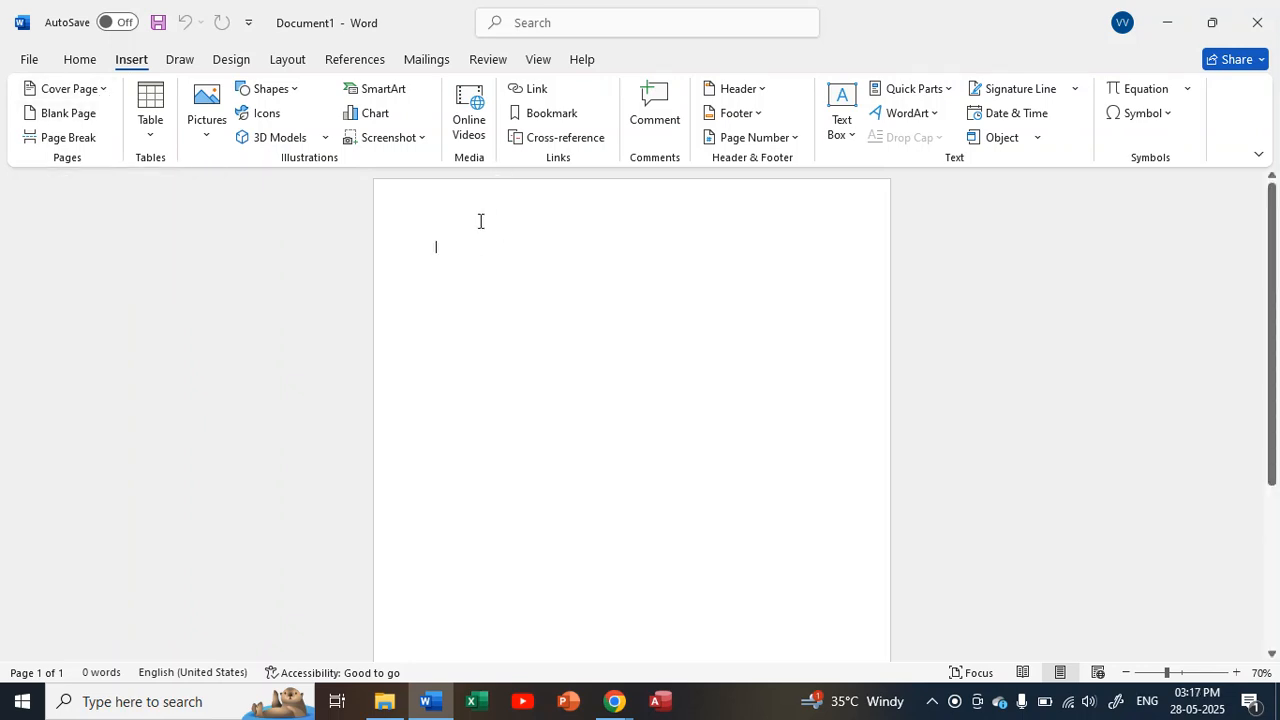
key("Return")
key("Return")
key("Return")
key("Return")
key("Return")
key("Return")
key("Return")
key("Return")
key("Return")
key("Return")
key("Return")
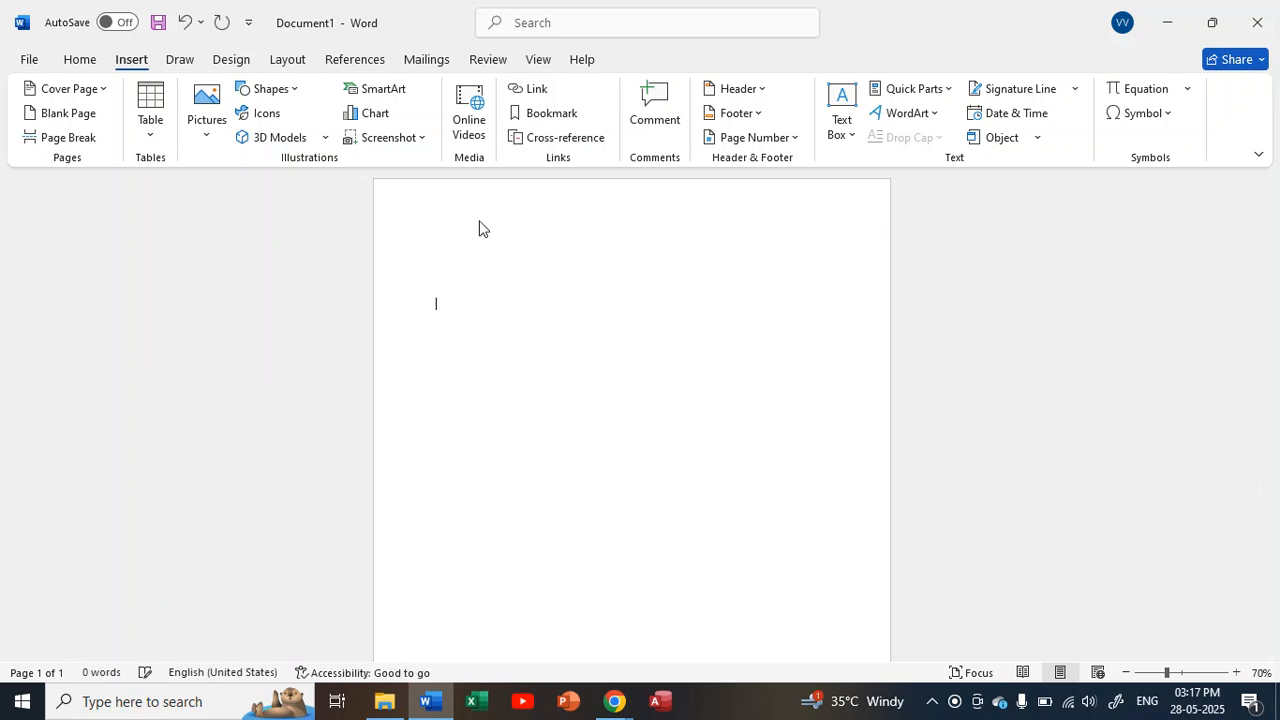
key("Return")
key("Return")
key("Return")
key("Return")
key("Return")
key("Return")
key("Return")
key("Return")
key("Return")
key("Return")
key("Return")
key("Return")
key("Return")
key("Return")
key("Return")
key("Return")
key("Return")
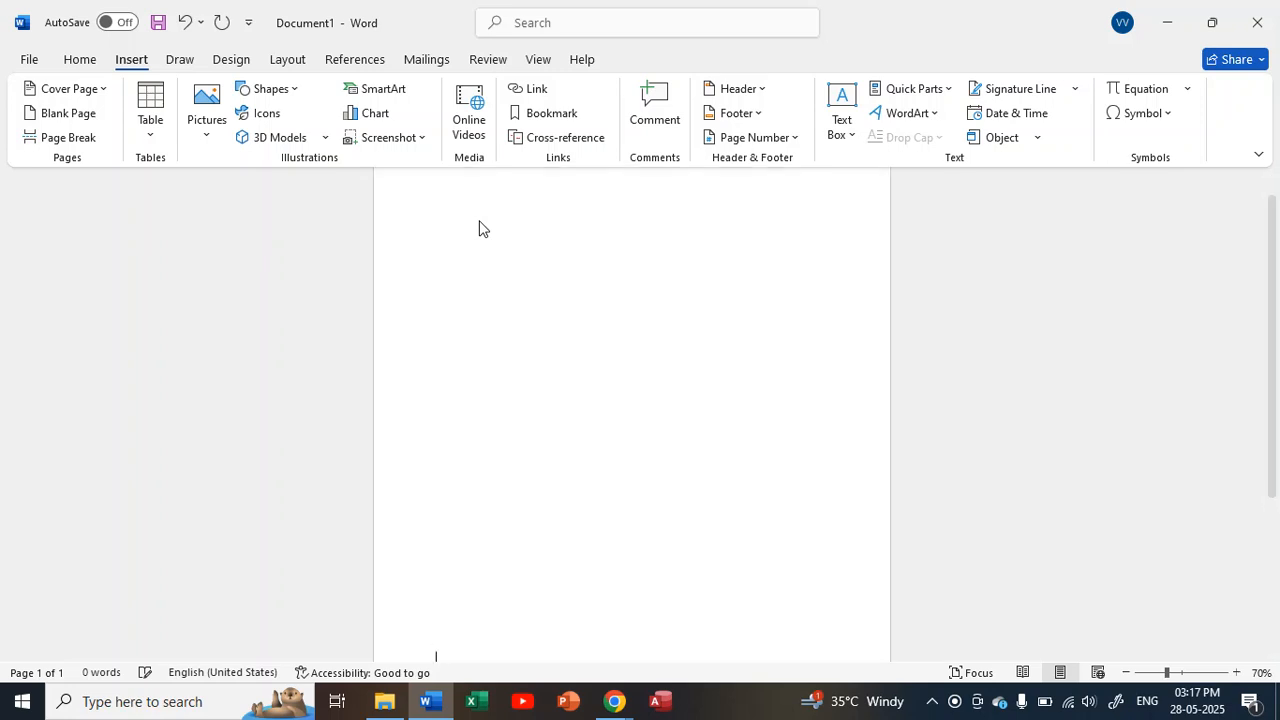
key("Return")
key("Return")
key("Return")
key("Return")
key("Return")
key("Return")
key("Return")
key("Return")
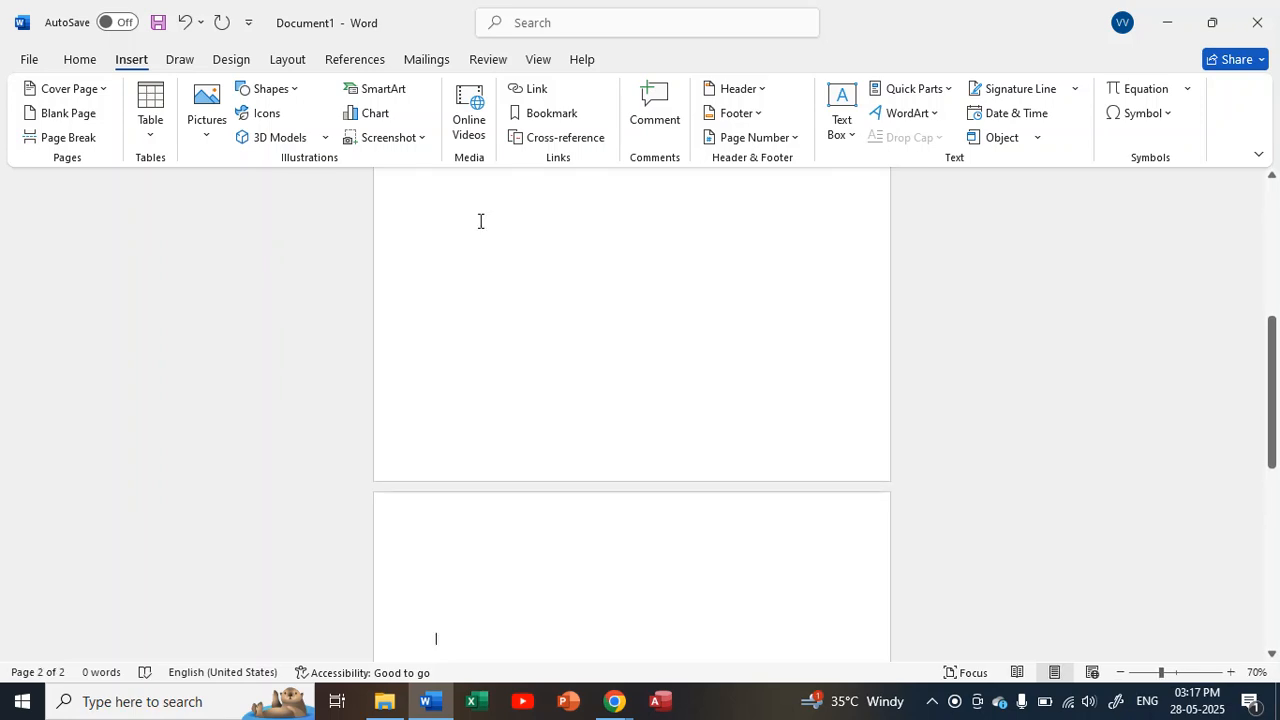
Insert two more blank pages at the cursor on the second page
left_click(1119, 673)
left_click(1119, 673)
left_click(1119, 673)
left_click(1119, 673)
left_click(1119, 673)
left_click(1119, 673)
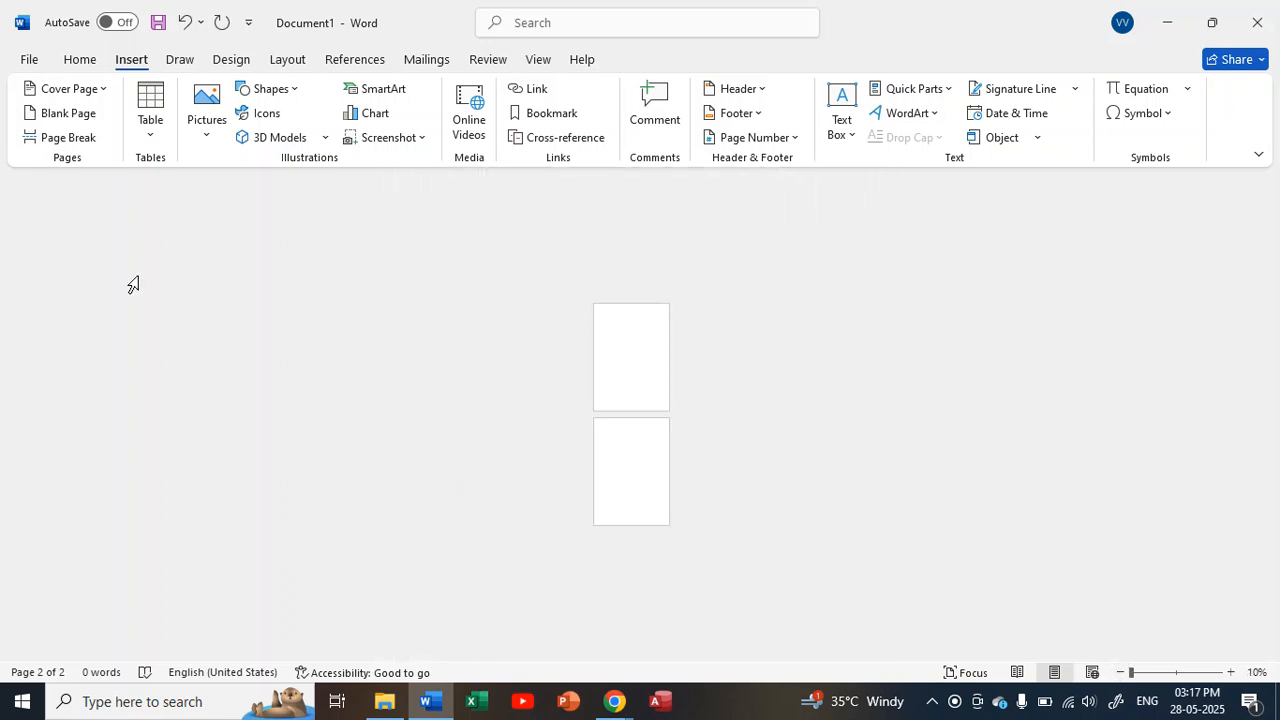
left_click(78, 118)
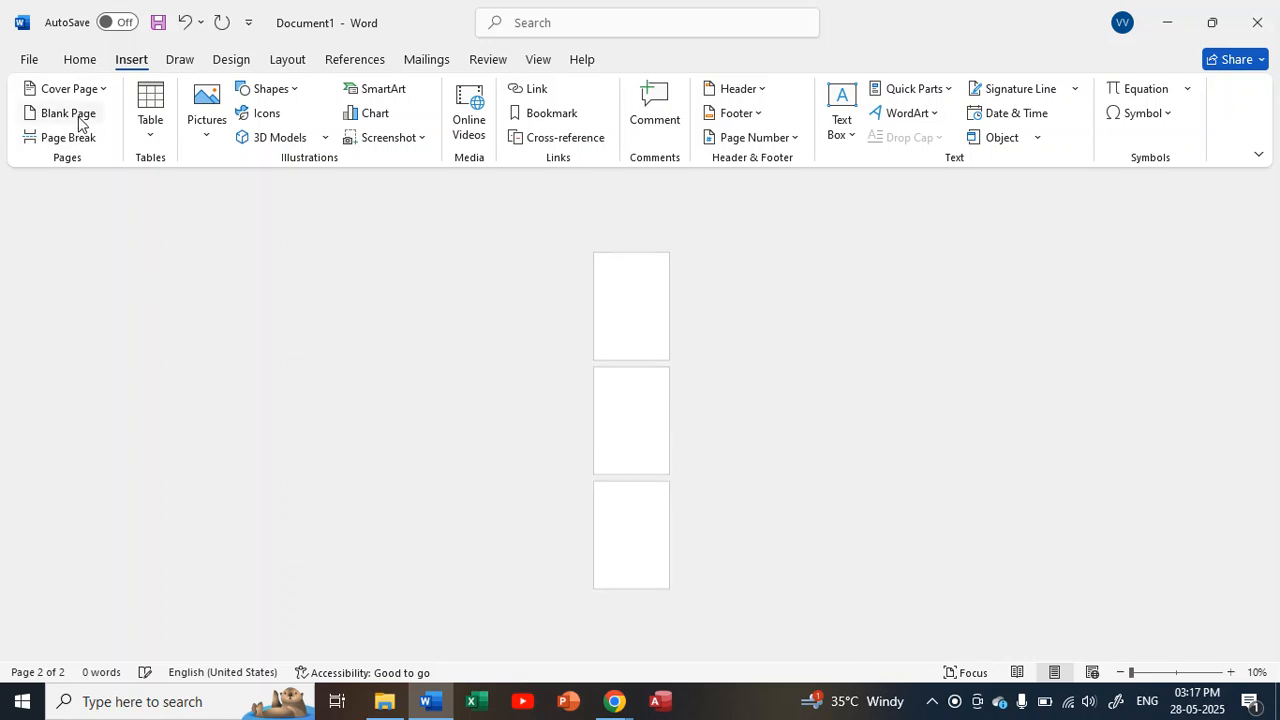
left_click(78, 118)
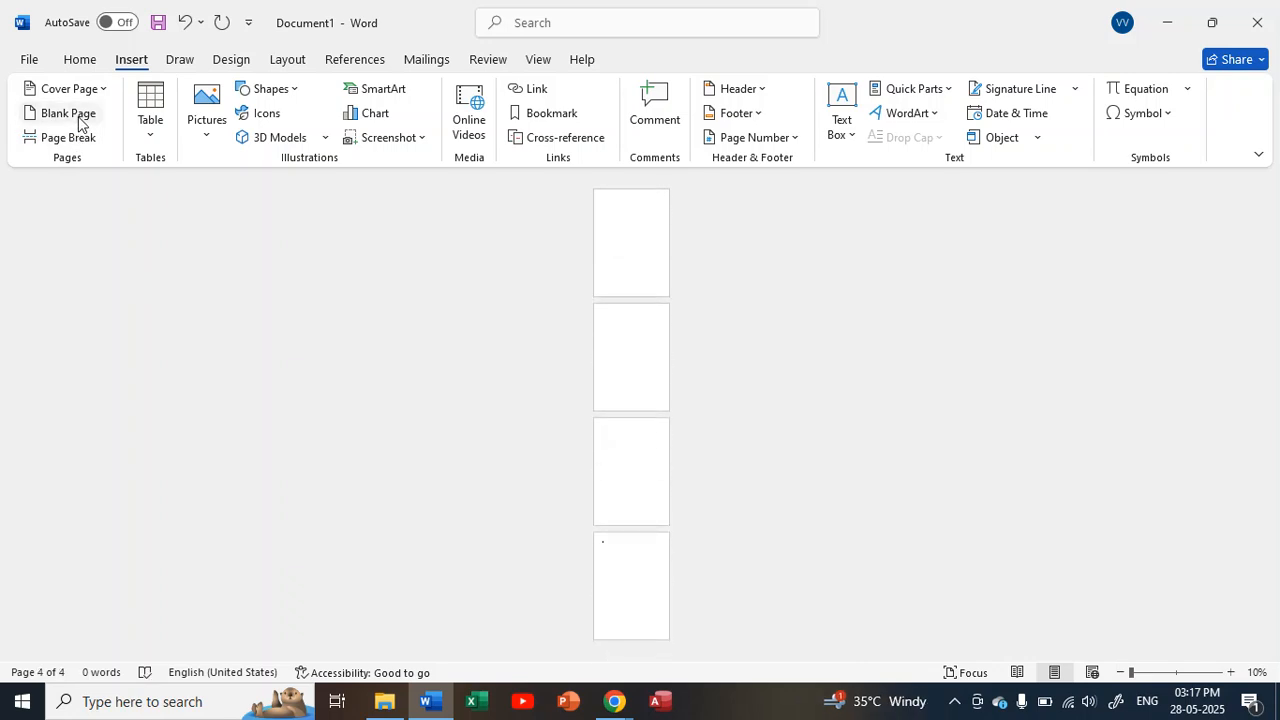
Delete the two blank pages just added after the second page
key("BackSpace")
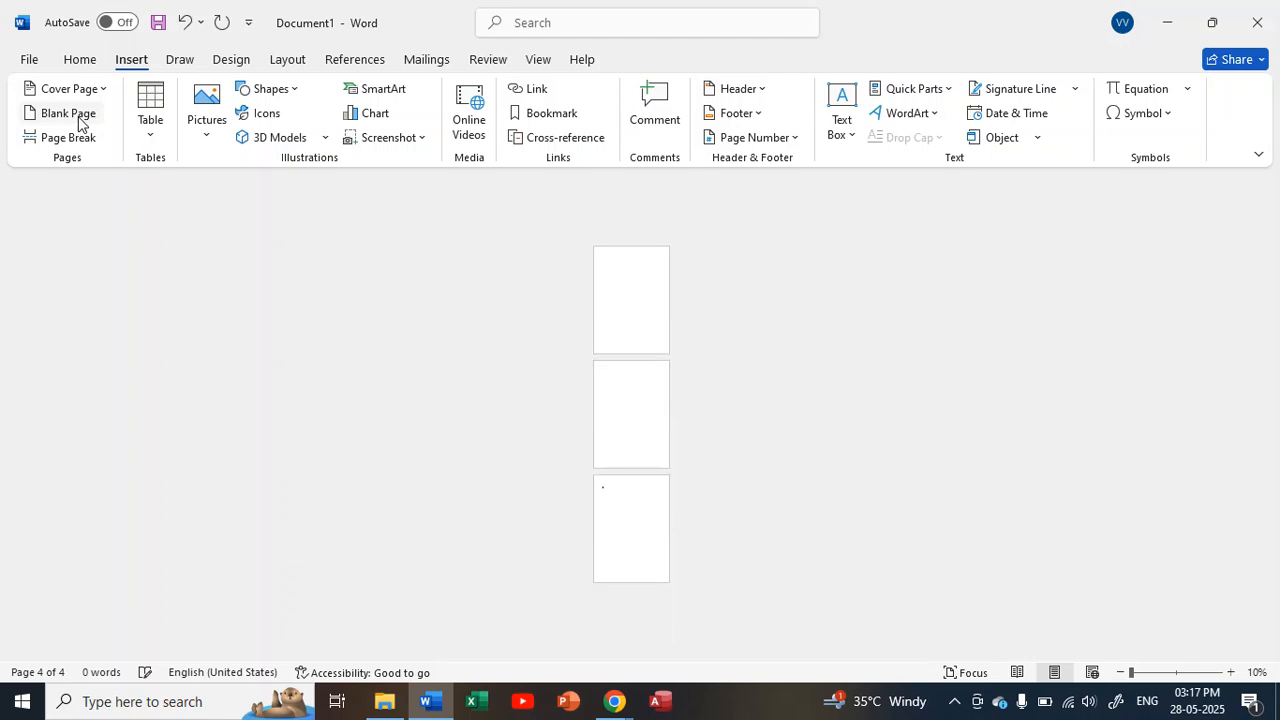
key("BackSpace")
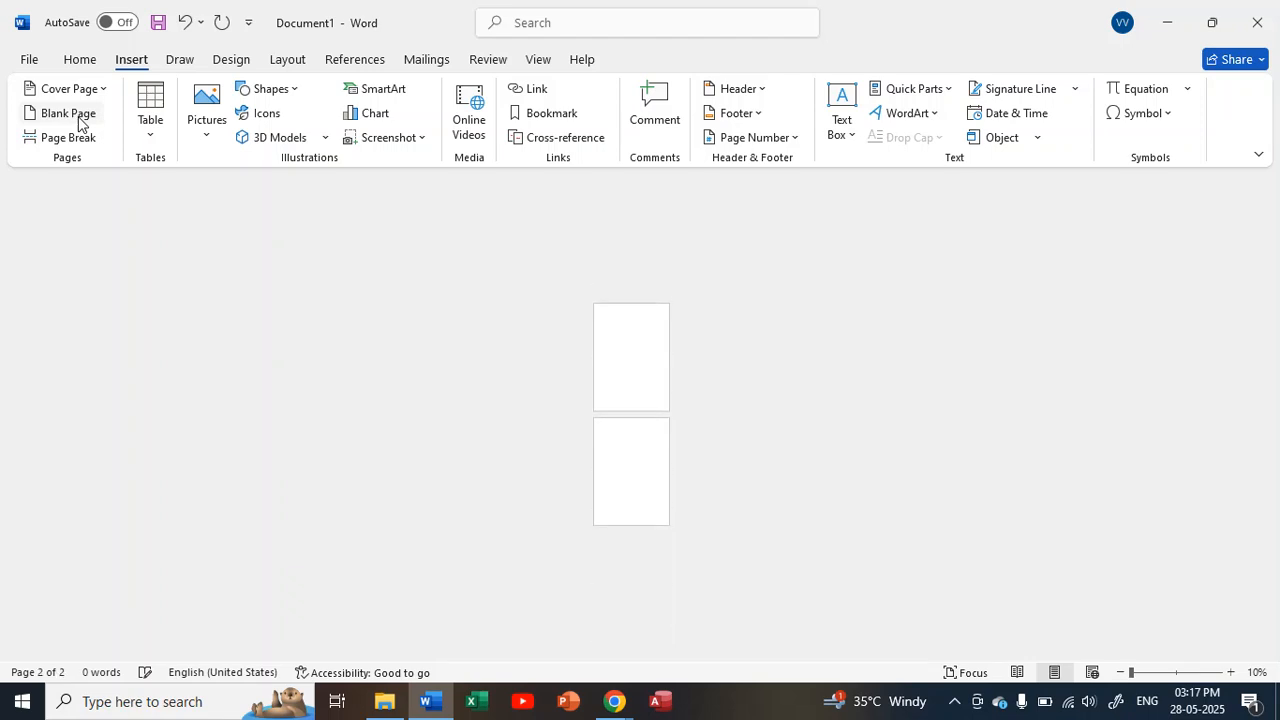
Show the paragraph marks of the empty lines on the first page, and hide them again
left_click(1231, 672)
left_click(1231, 672)
left_click(1231, 672)
left_click(1231, 672)
left_click(1231, 672)
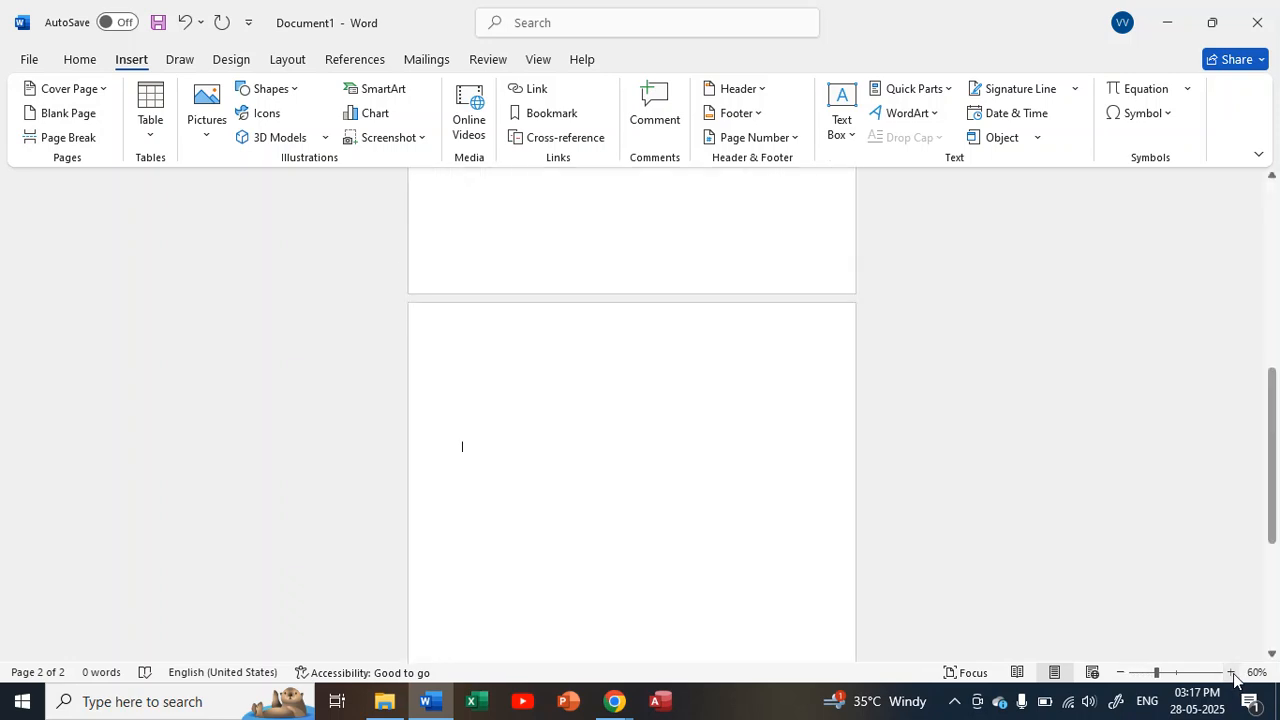
left_click(1271, 306)
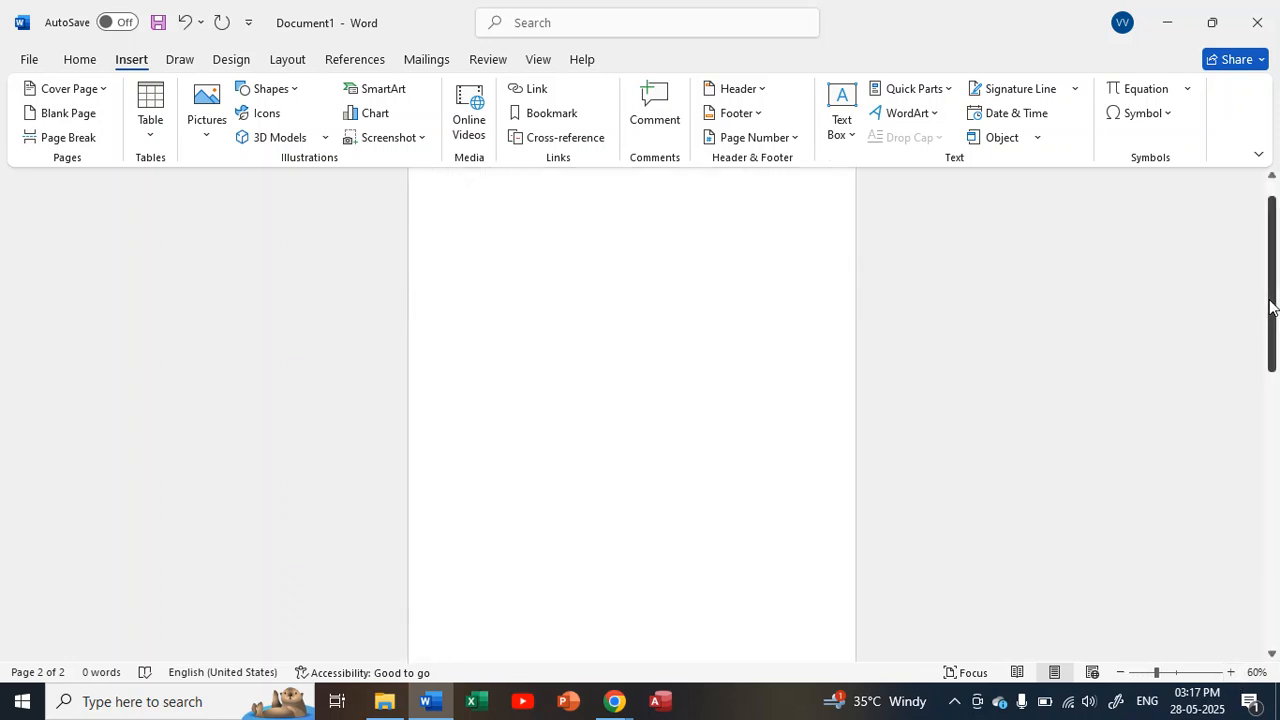
left_click(86, 64)
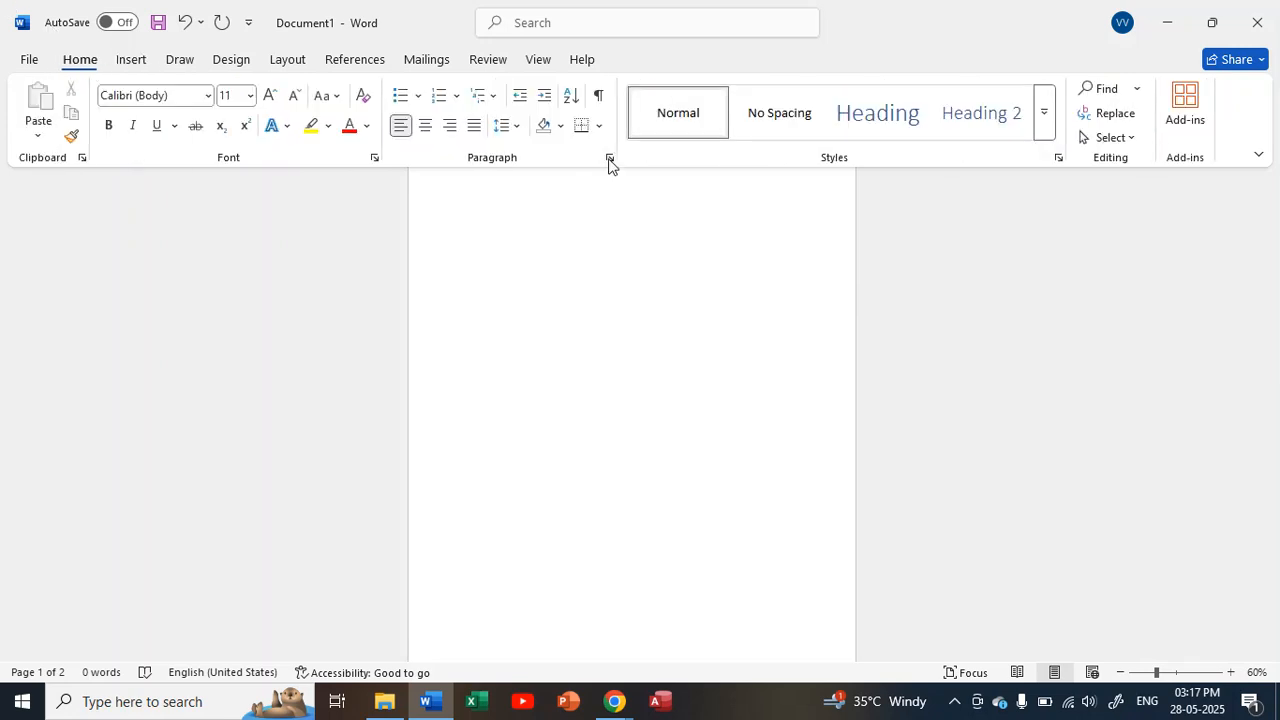
left_click(600, 97)
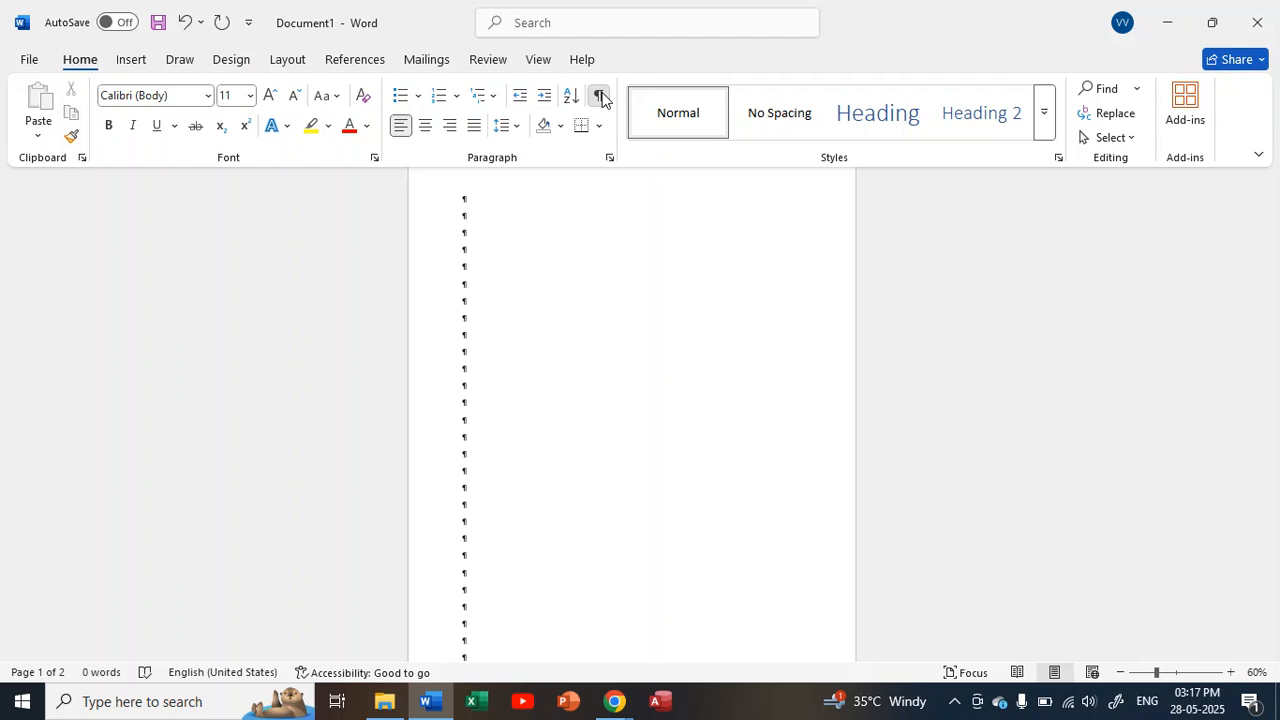
left_click(600, 97)
Insert further blank pages until the document has eight pages
left_click(131, 60)
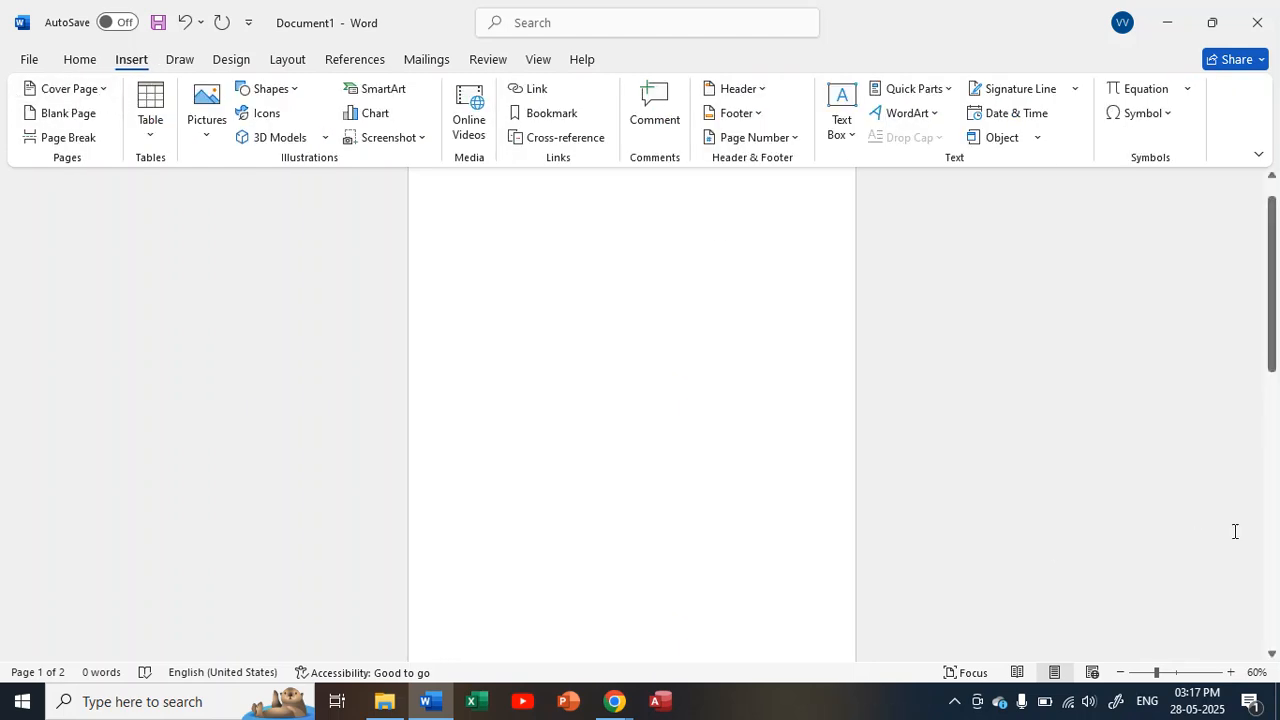
left_click(1234, 673)
left_click(1234, 673)
left_click(1234, 673)
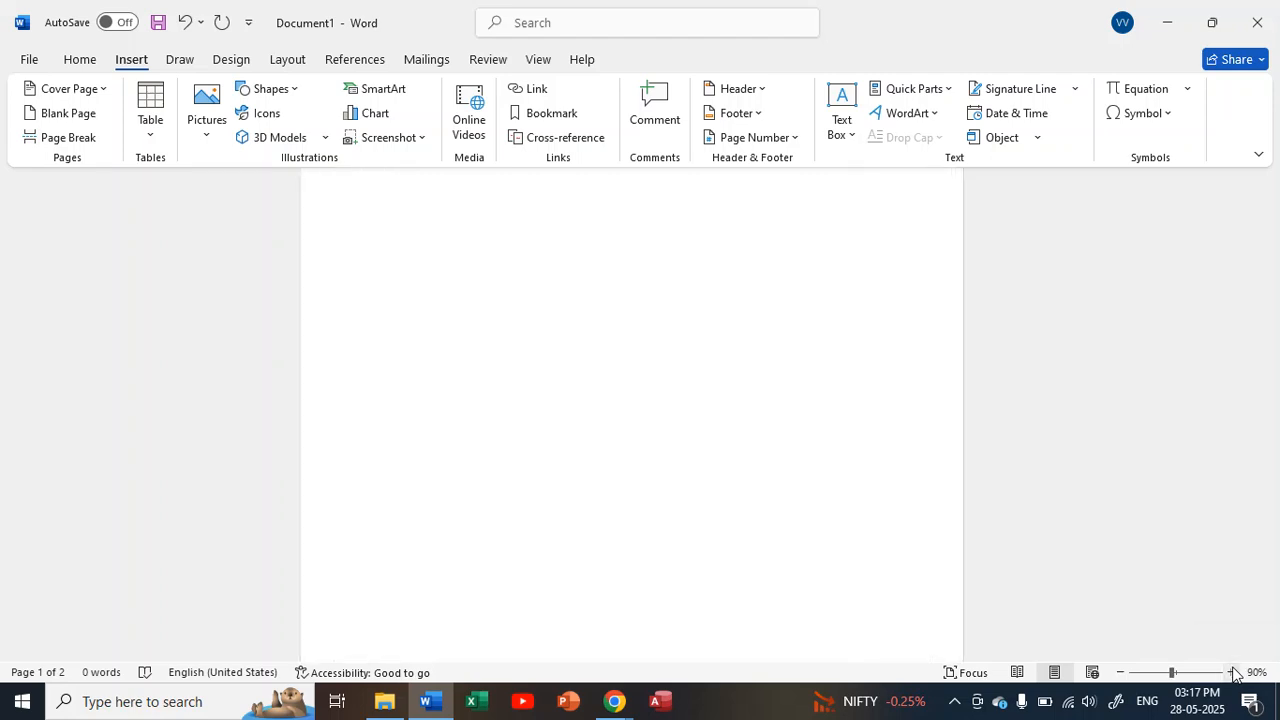
left_click(1121, 673)
left_click(1121, 673)
left_click(1121, 673)
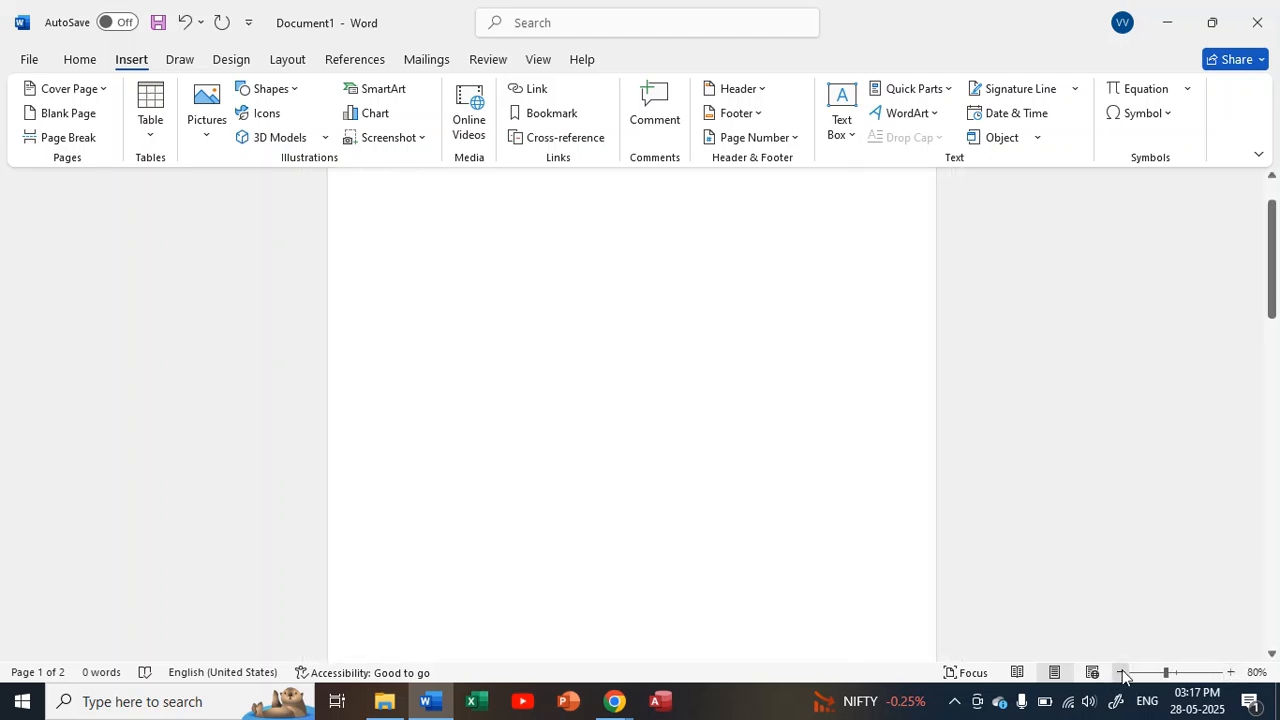
left_click(1121, 673)
left_click(1121, 673)
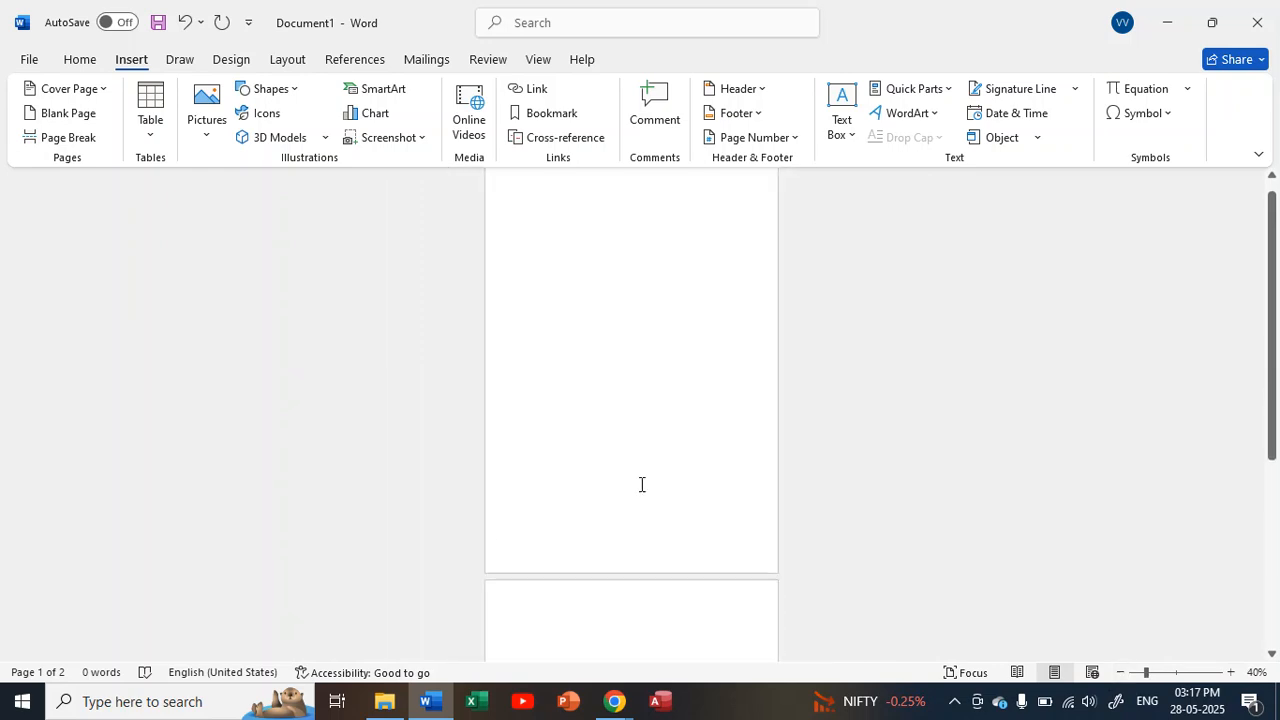
left_click(68, 113)
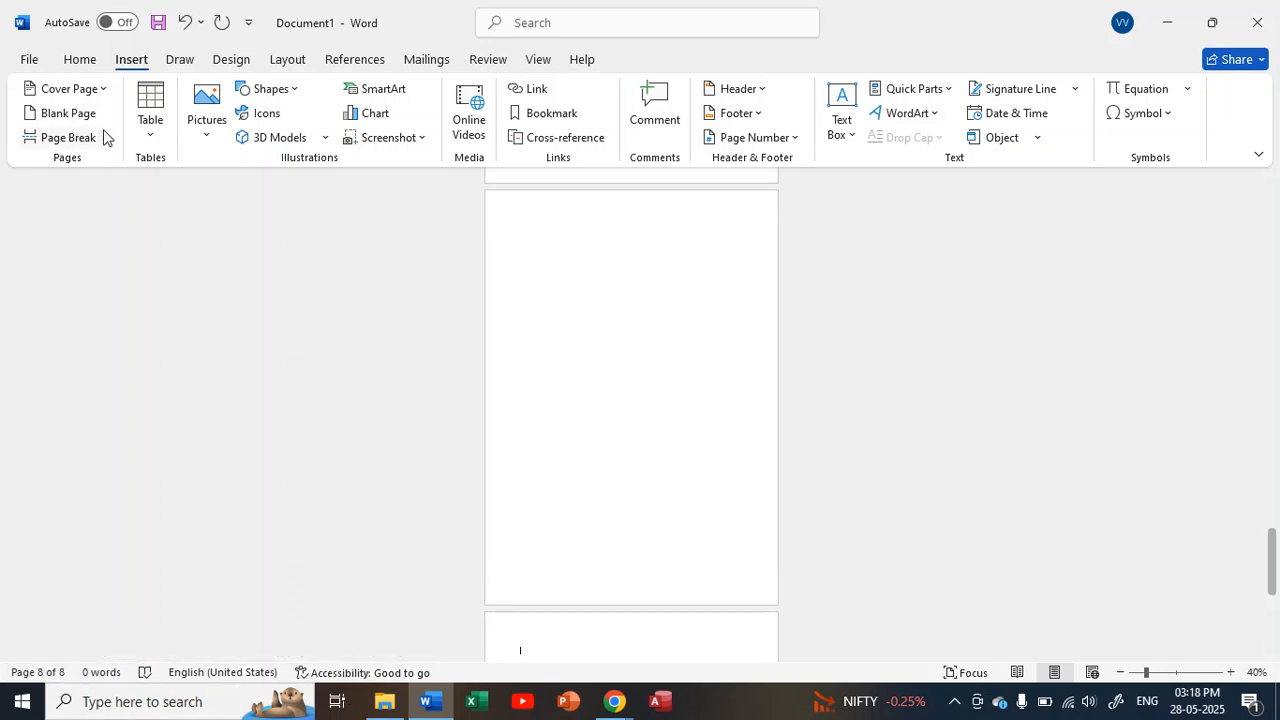
Browse the built-in cover pages, add the Motion cover page to the document and select its train picture
left_click(103, 89)
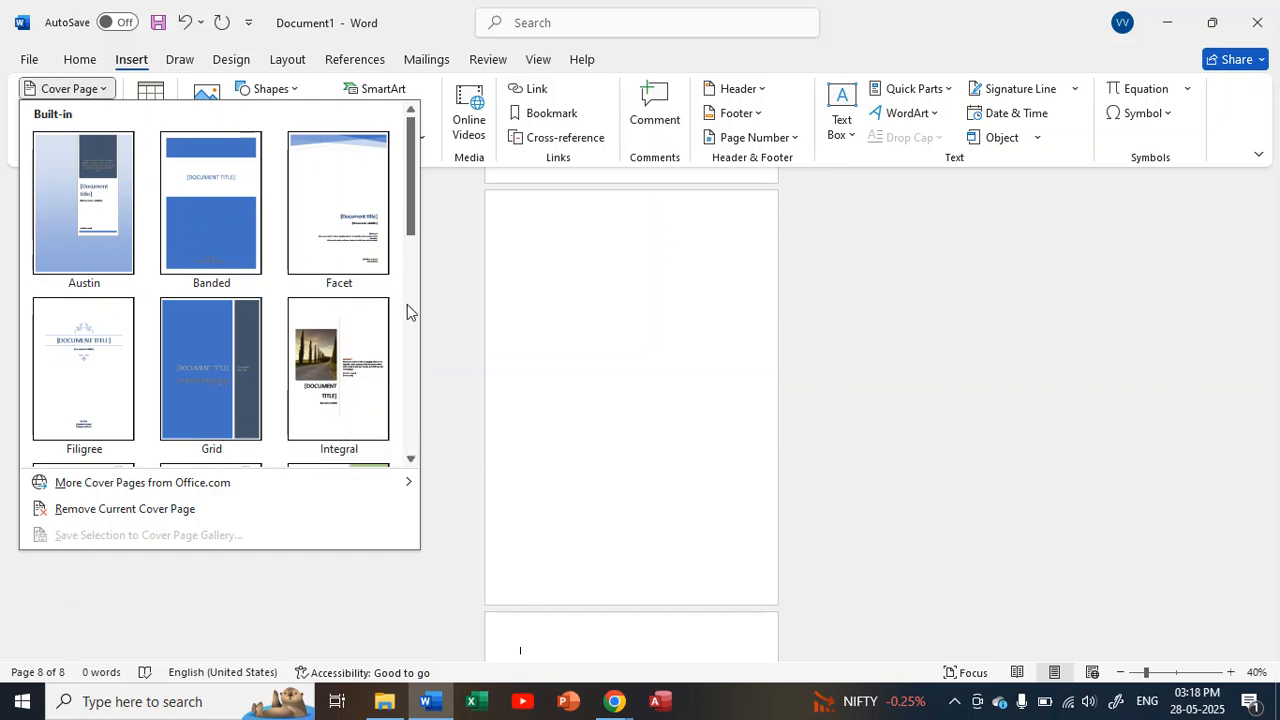
scroll(411, 309, "down", 2)
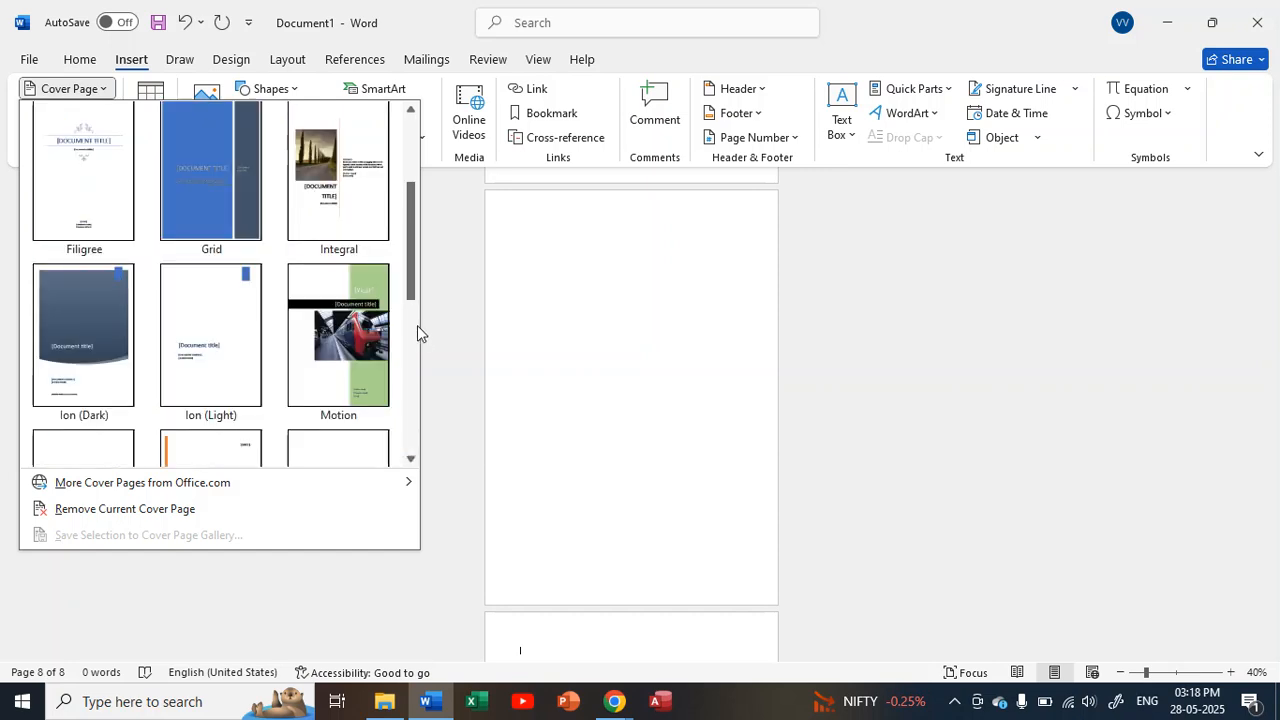
scroll(410, 343, "down", 2)
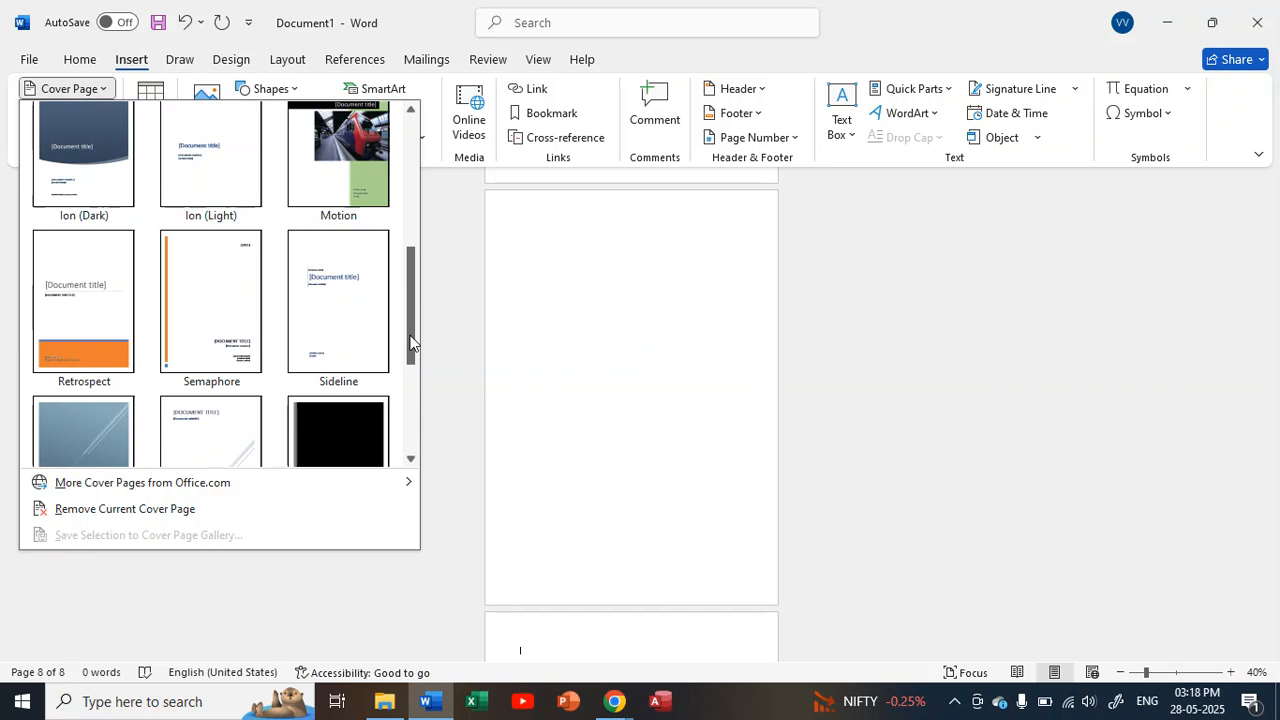
scroll(410, 370, "down", 2)
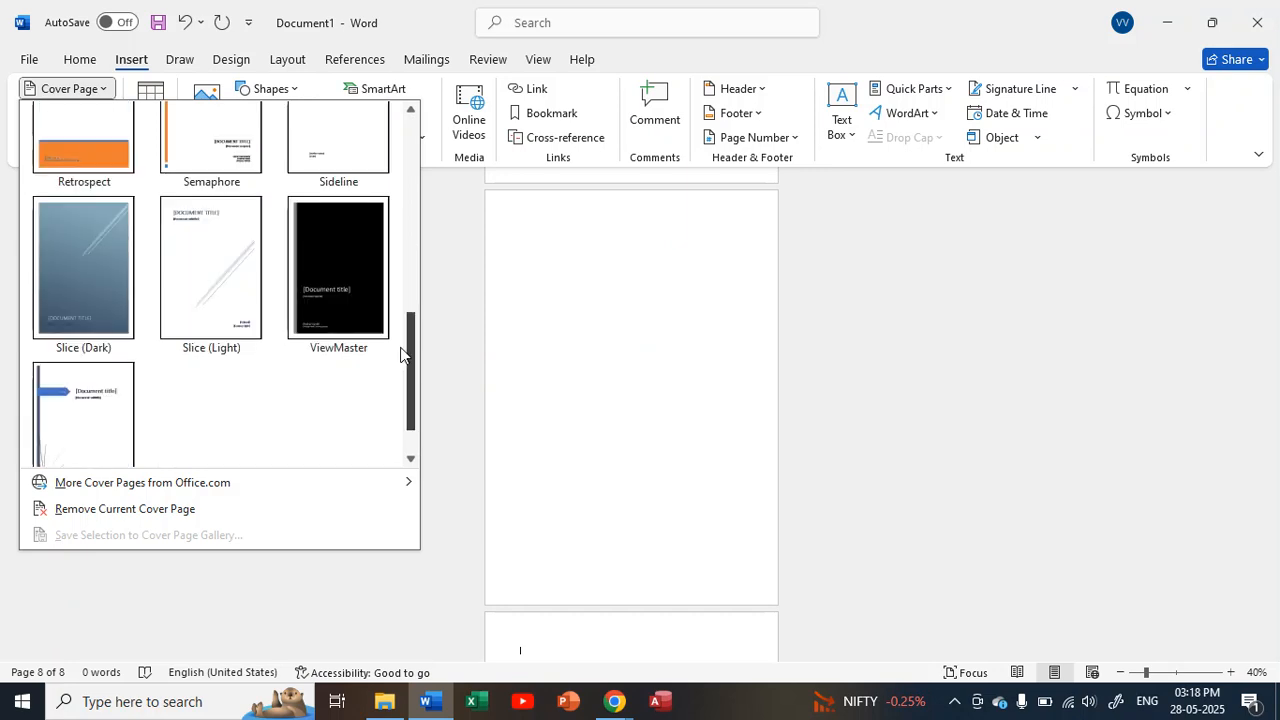
scroll(413, 255, "up", 2)
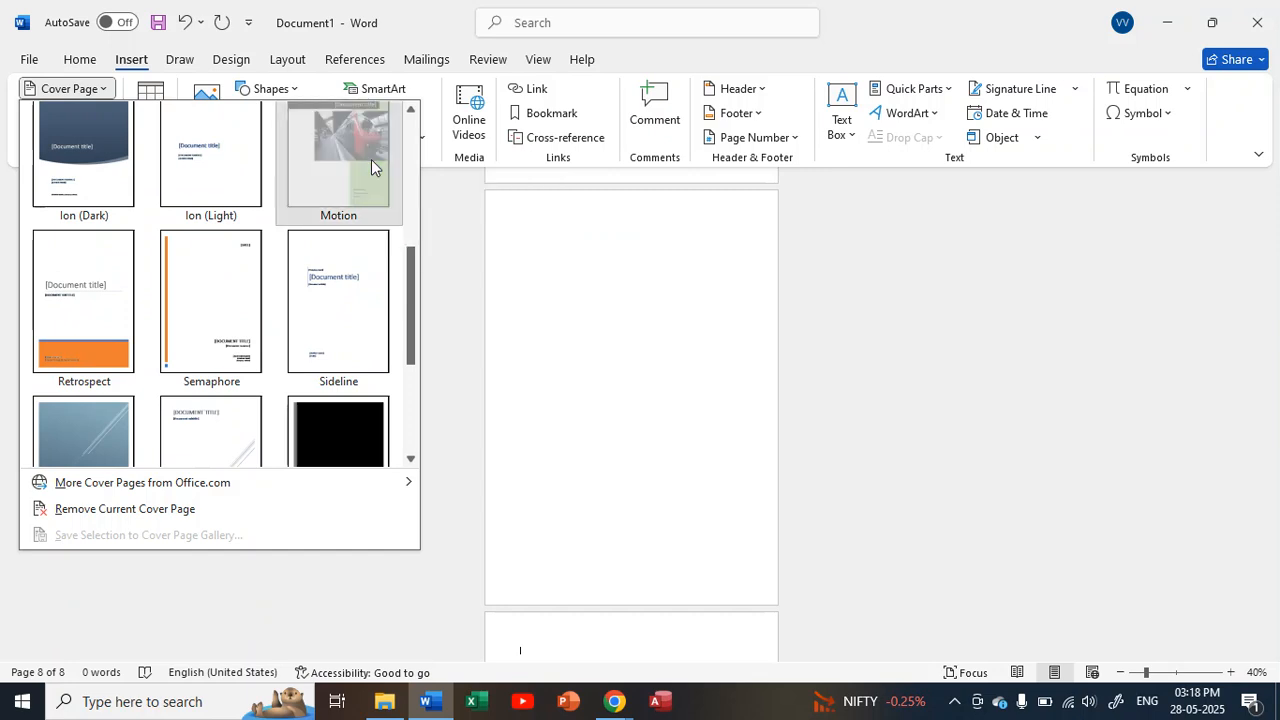
key("Escape")
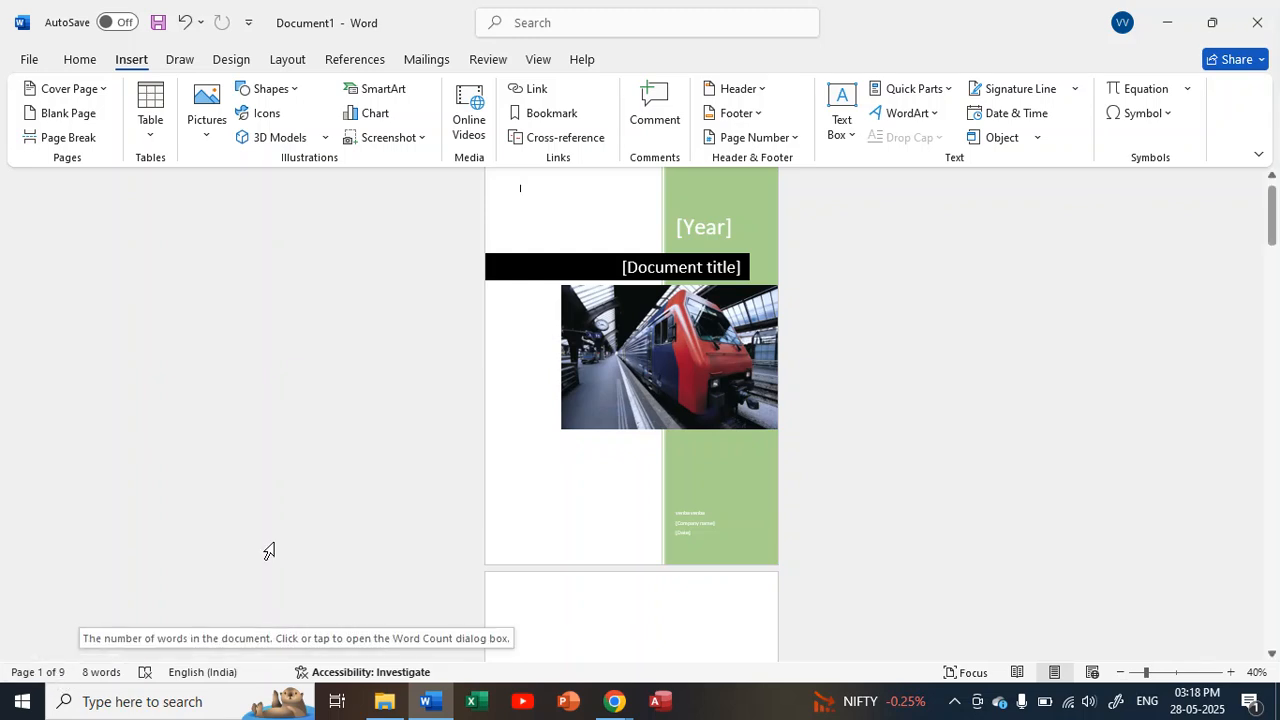
left_click(673, 348)
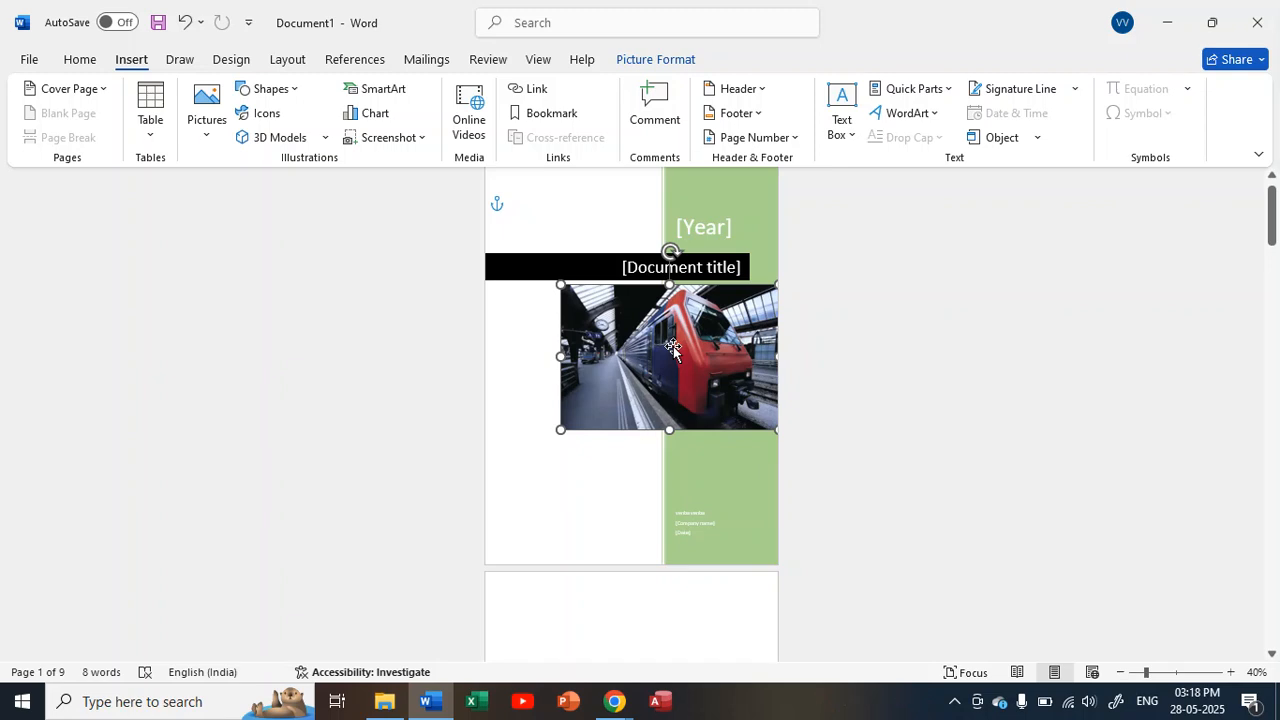
Generate 50 paragraphs of sample text with =rand(50) on the page after the cover, and place the cursor in its second paragraph
left_click(581, 618)
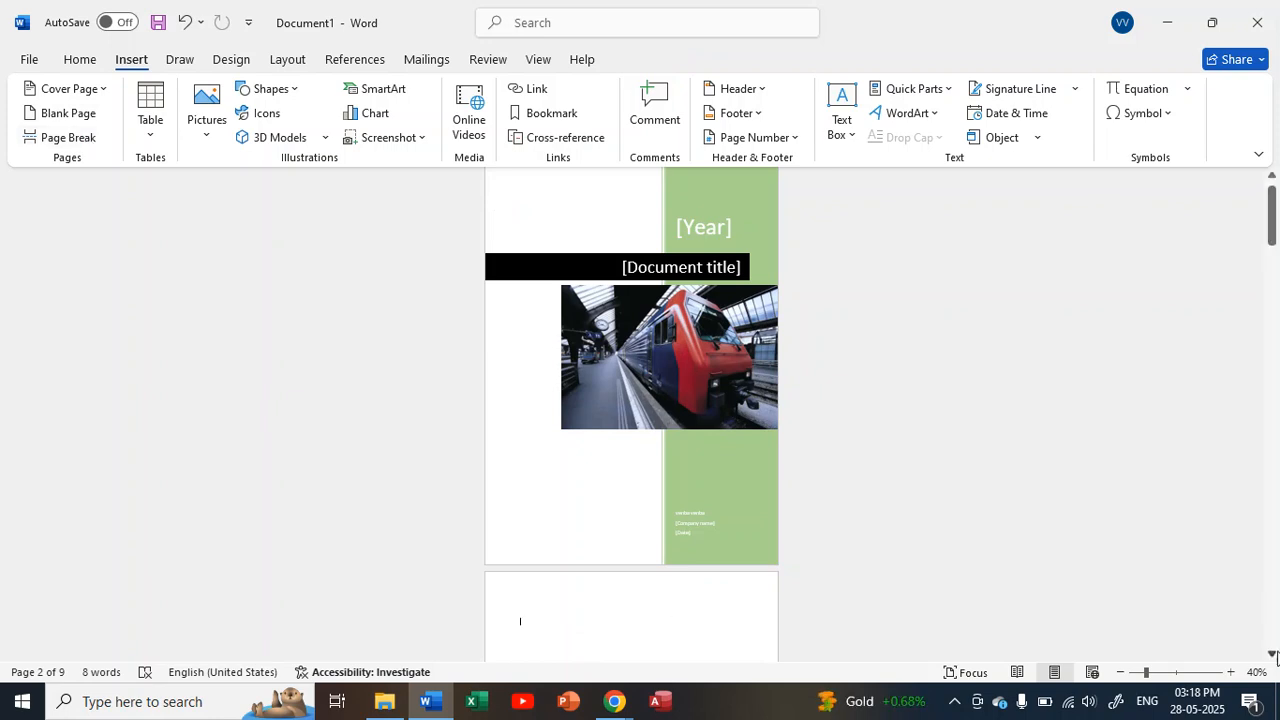
type("-rand(50")
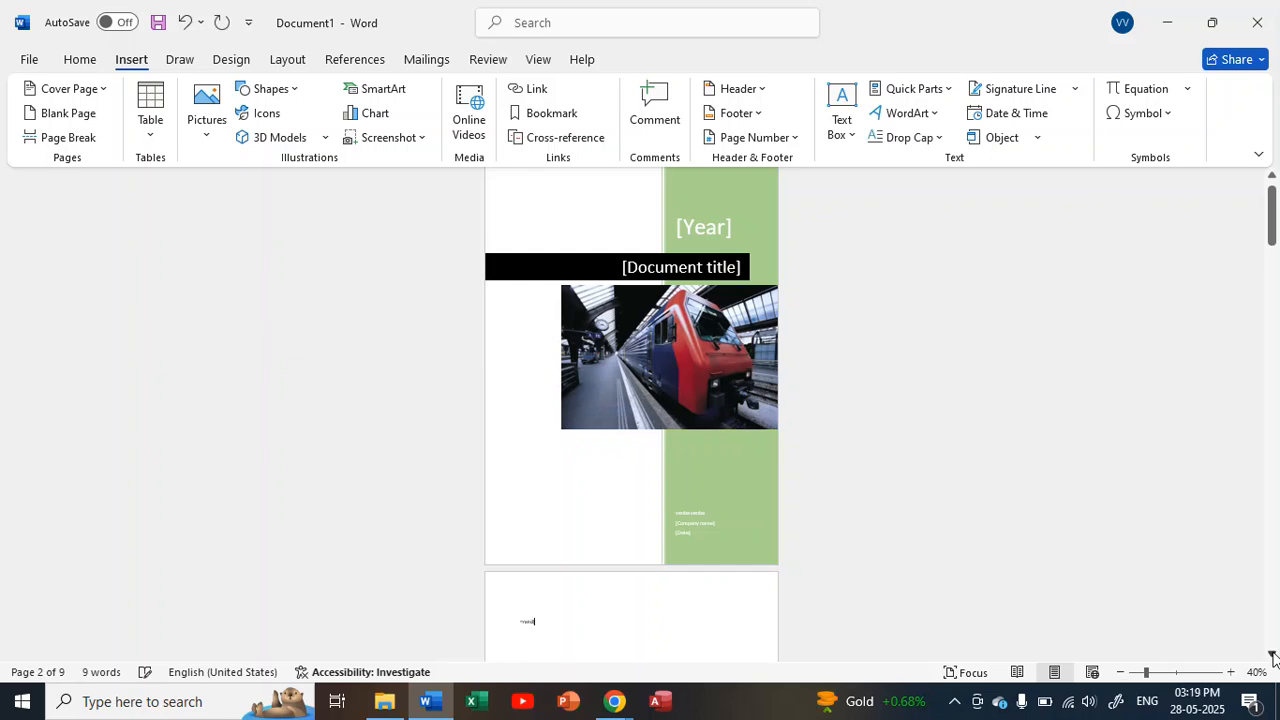
type(")")
key("Return")
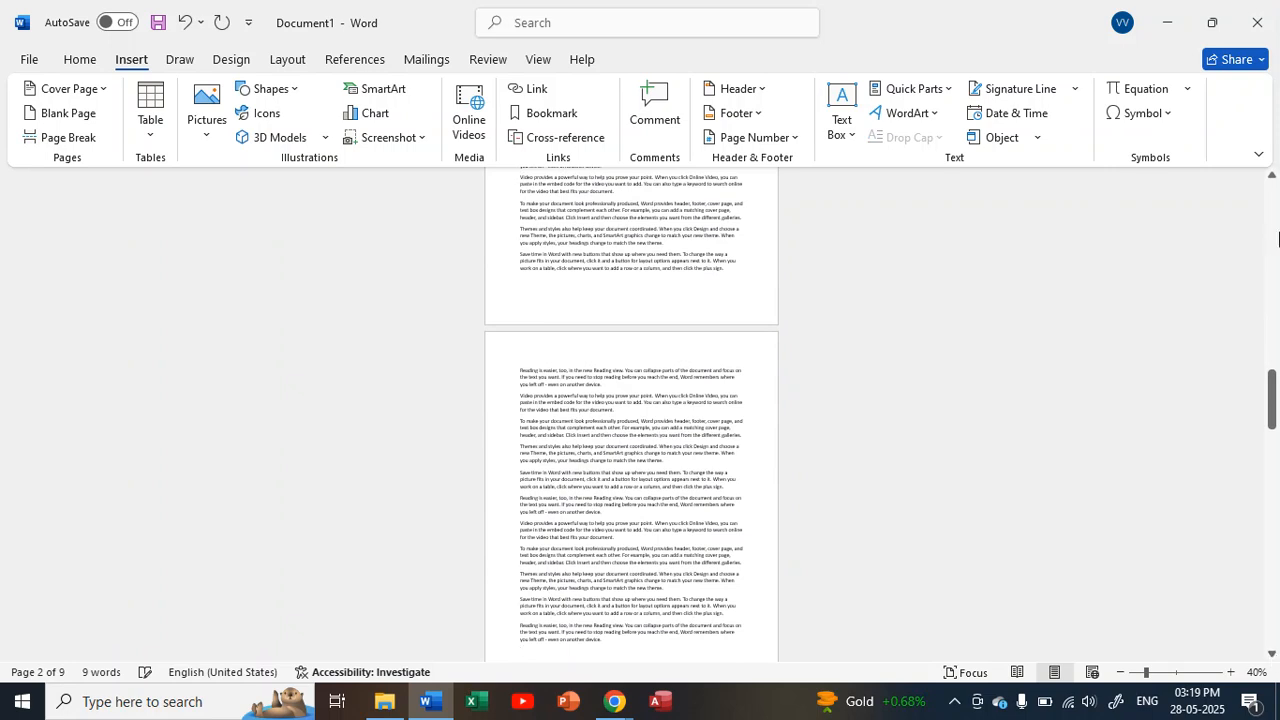
left_click(1278, 237)
left_click(633, 580)
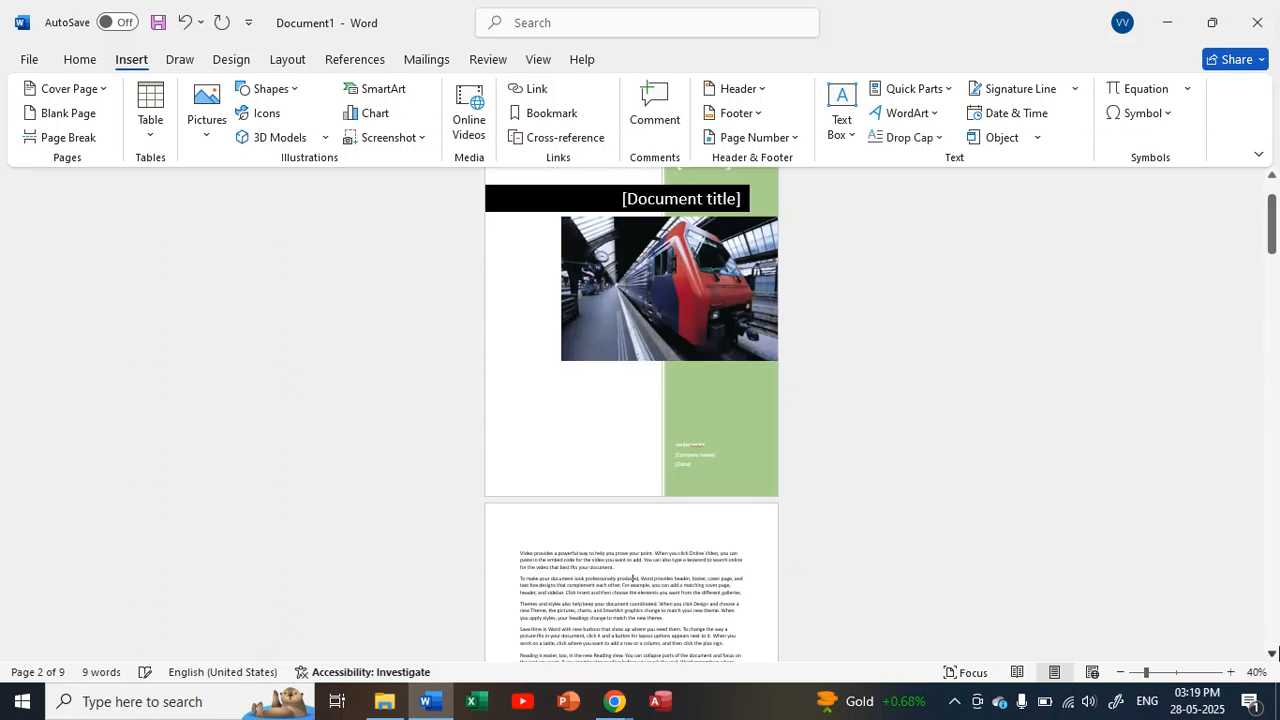
Place the cursor at the end of the sixth paragraph on the page after the cover
left_click(1271, 653)
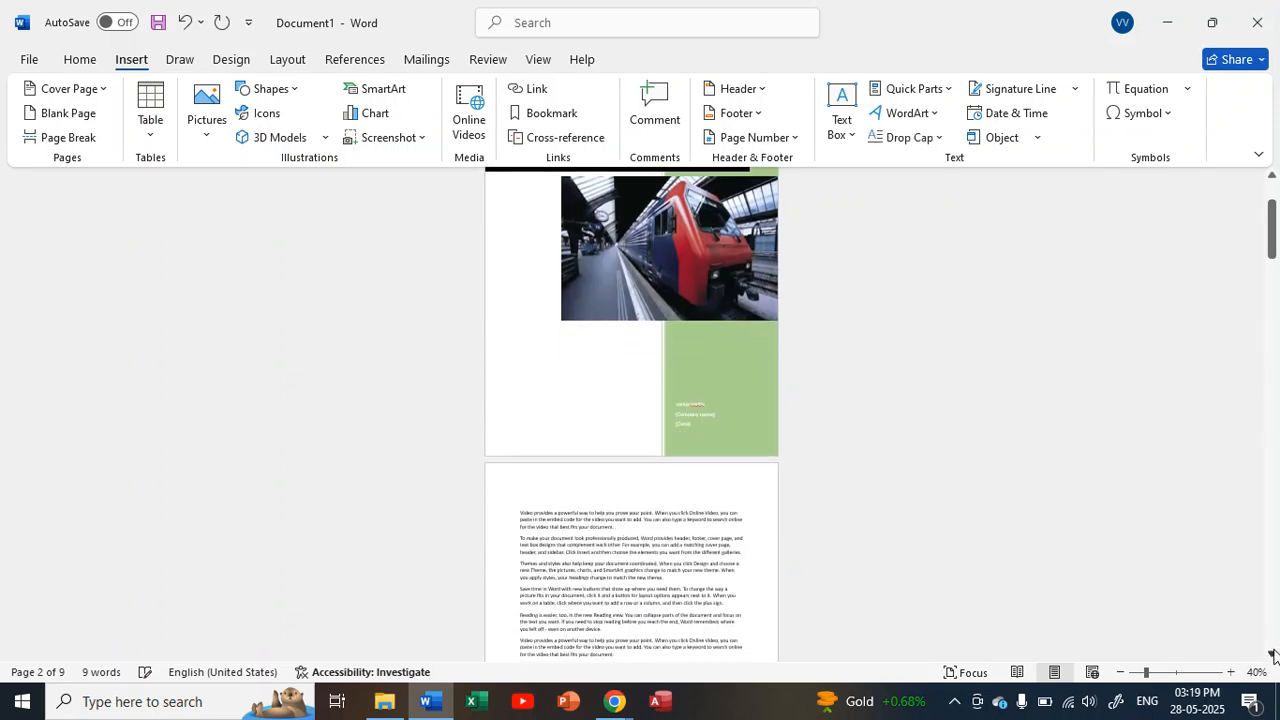
left_click(1272, 654)
left_click(1272, 654)
left_click(1272, 654)
left_click(1272, 654)
left_click(1272, 654)
left_click(1272, 654)
left_click(1272, 654)
left_click(1272, 654)
left_click(1272, 654)
left_click(1272, 654)
left_click(1272, 654)
left_click(1272, 654)
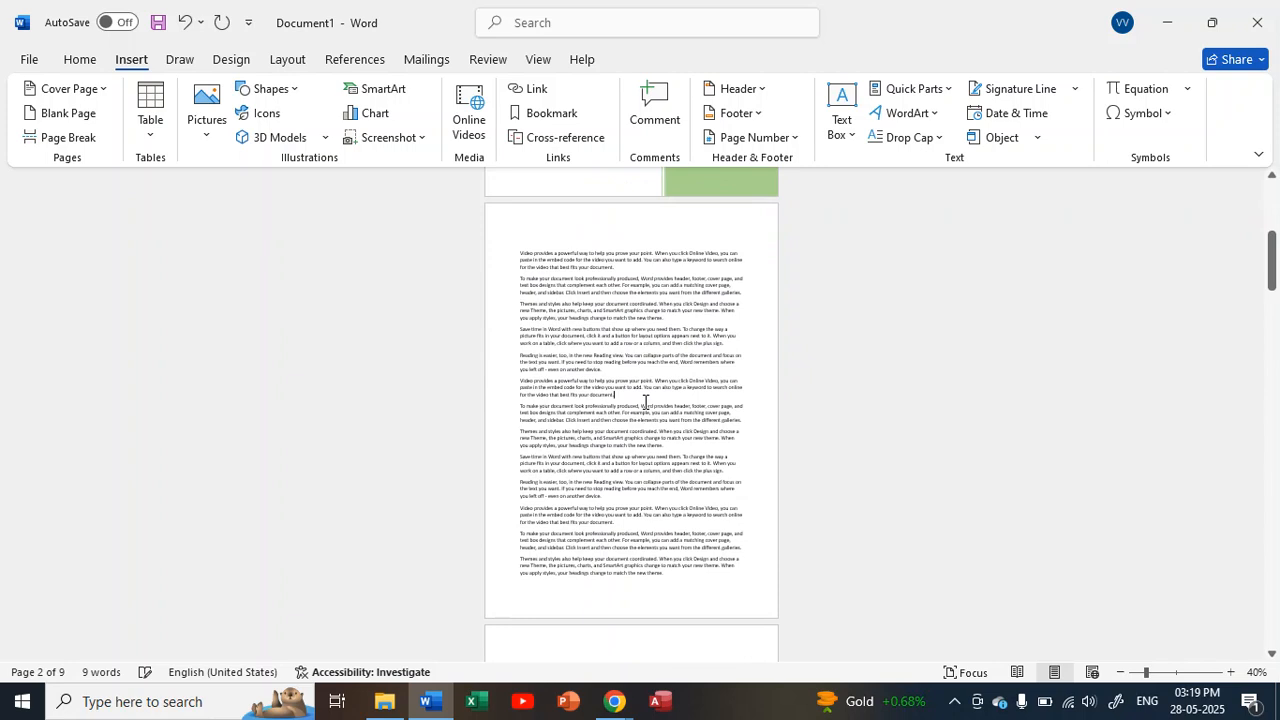
left_click(645, 401)
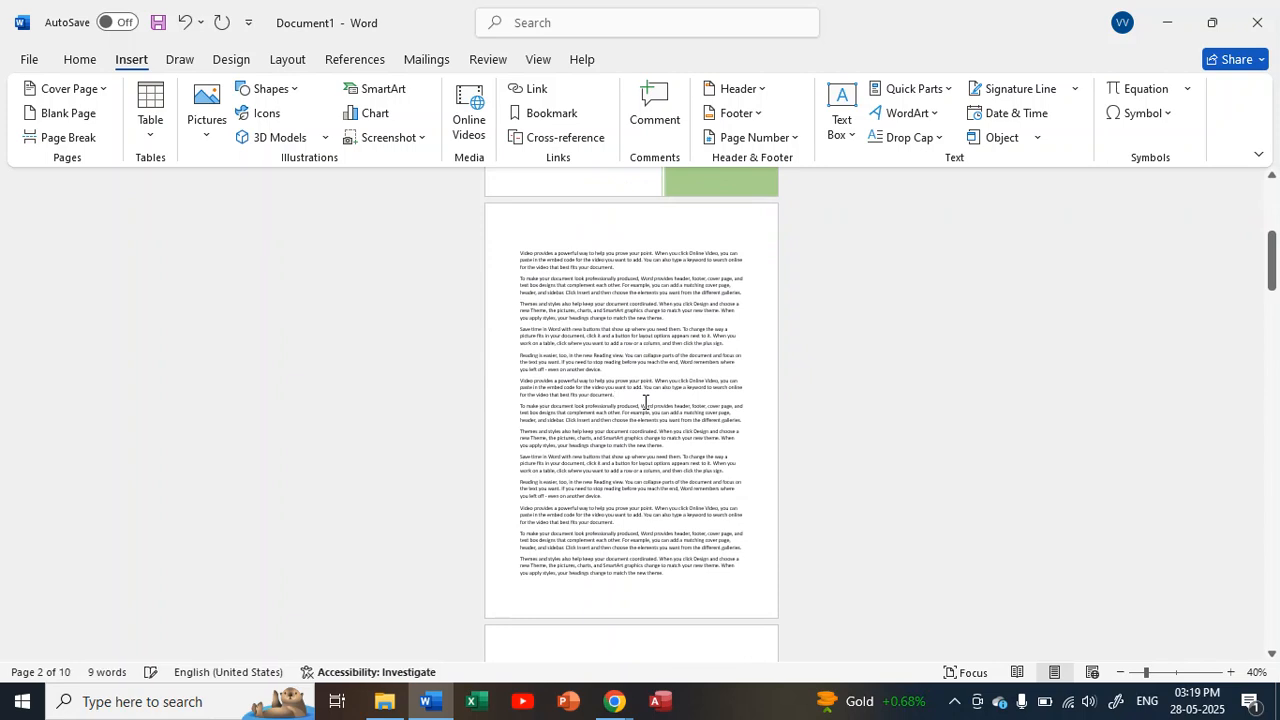
Add empty lines below the sixth paragraph to push the following text down, and remove them again
key("Return")
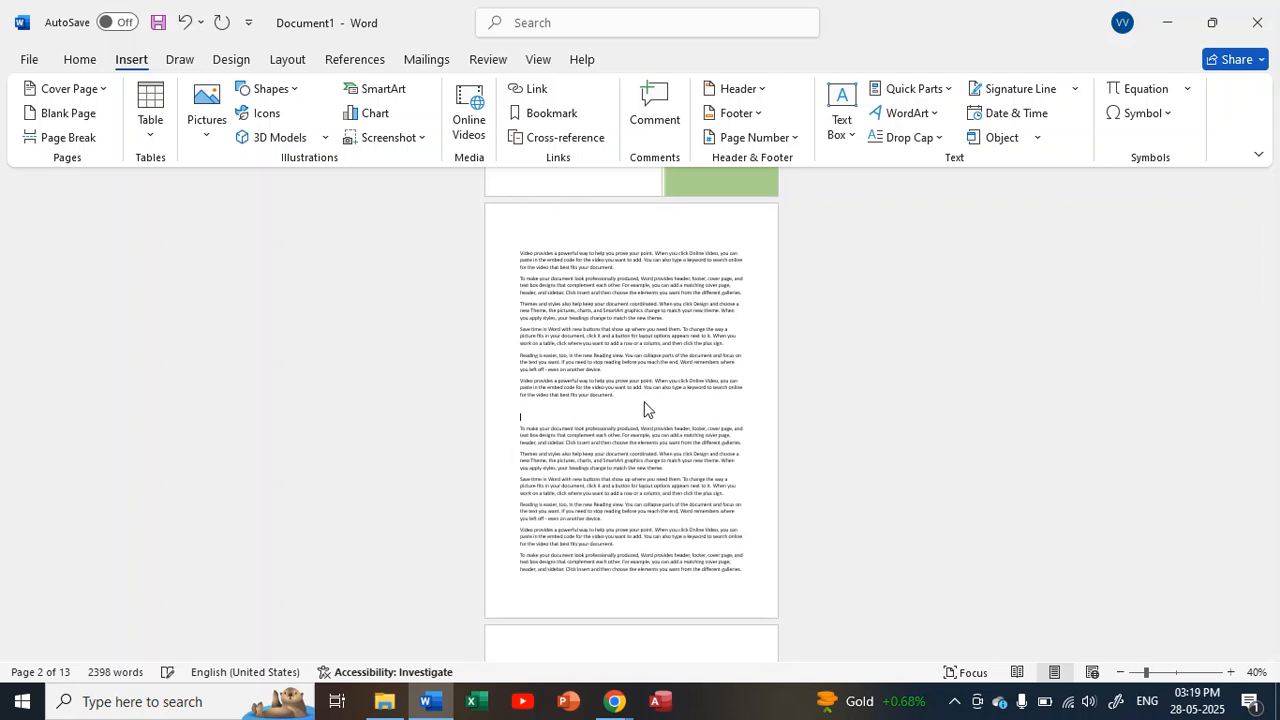
key("Return")
key("Return")
key("BackSpace")
key("BackSpace")
key("BackSpace")
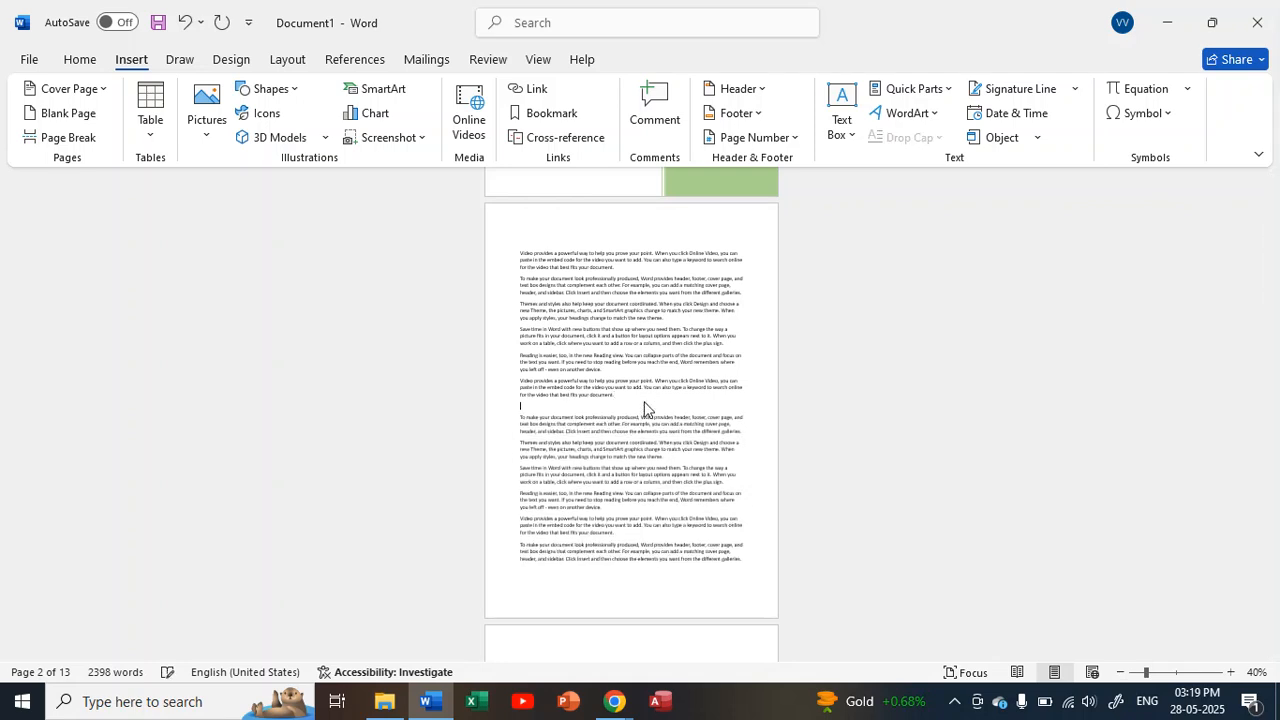
key("BackSpace")
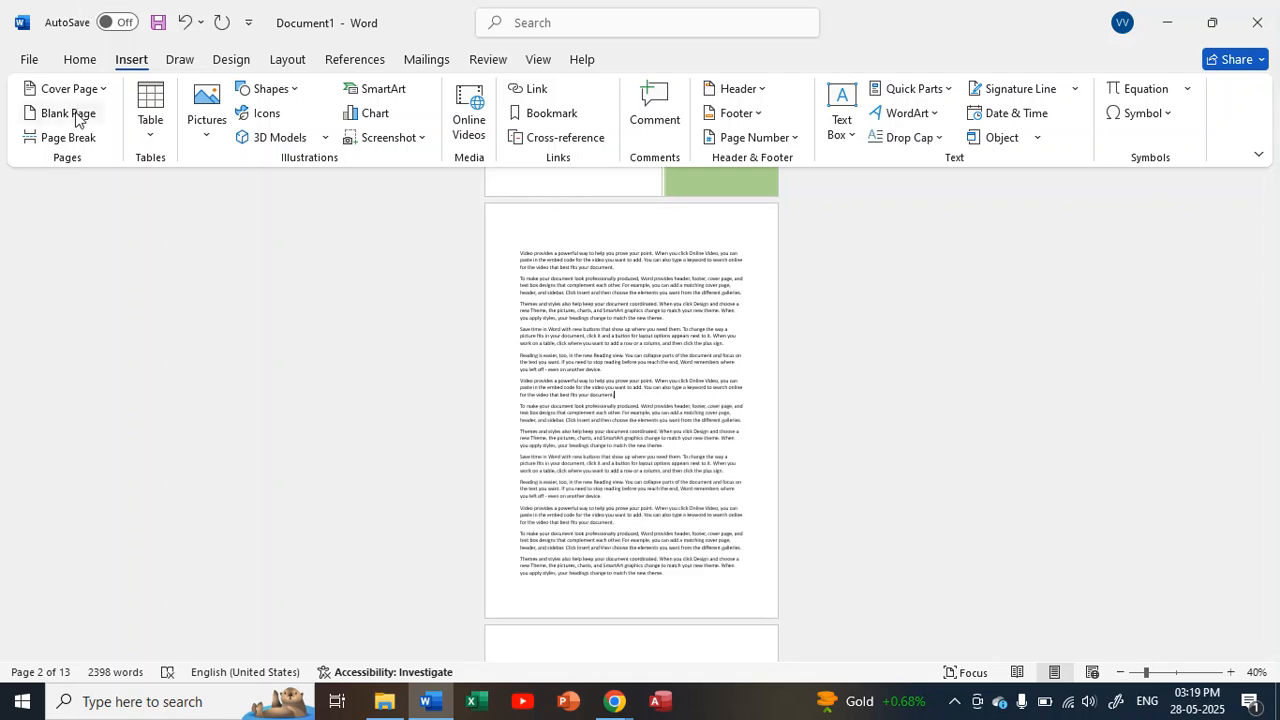
Insert a page break after the sixth paragraph so the following text starts on a new page
left_click(73, 139)
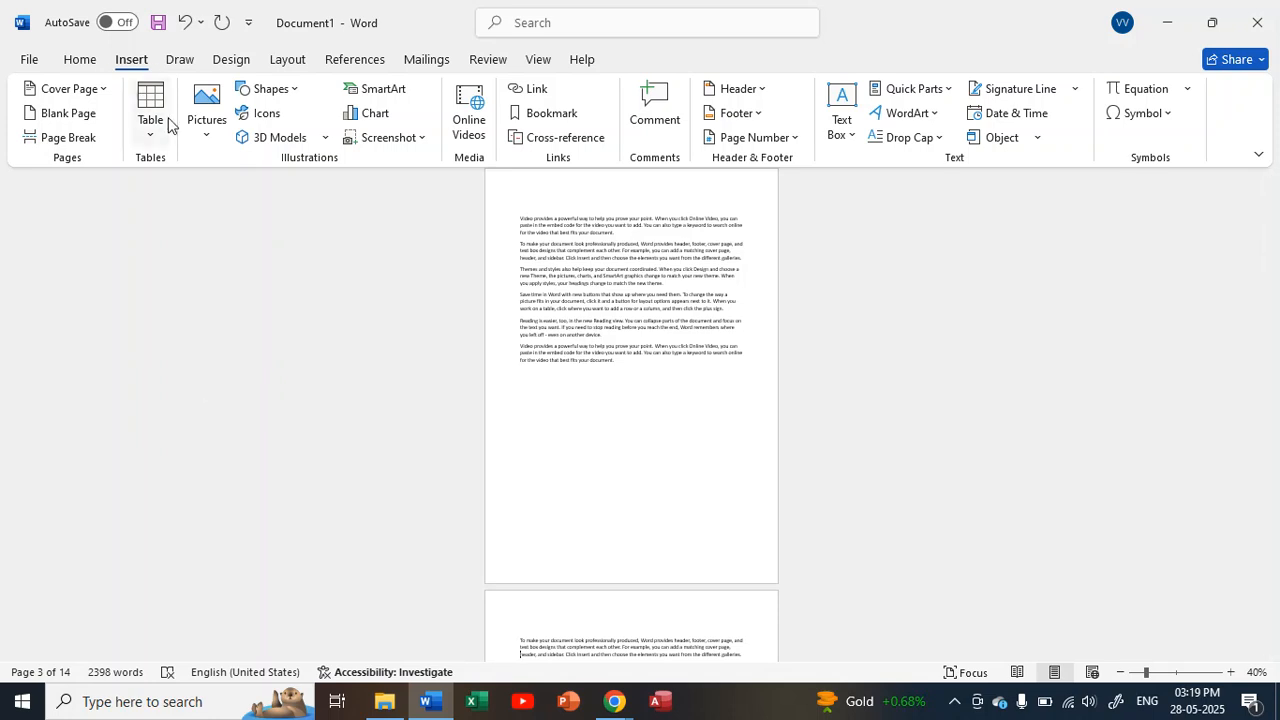
Create a new blank document and zoom it to 100%
key("ctrl+n")
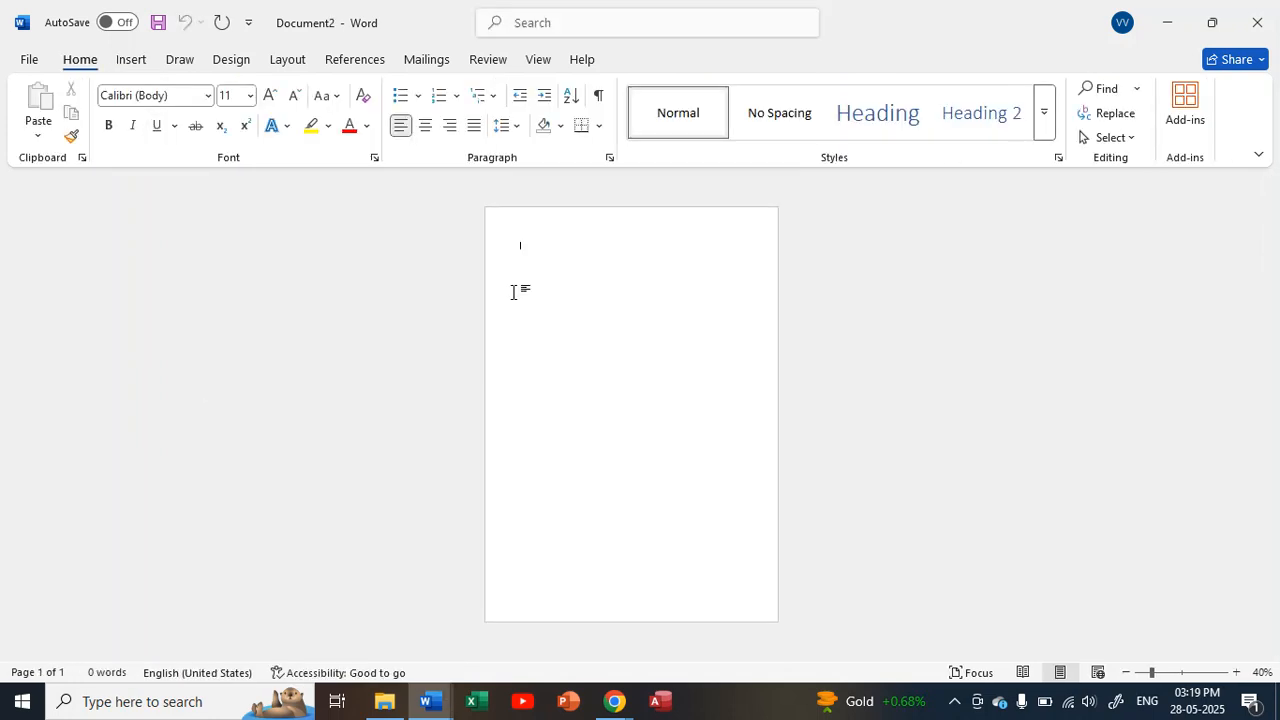
left_click(1236, 672)
left_click(1236, 672)
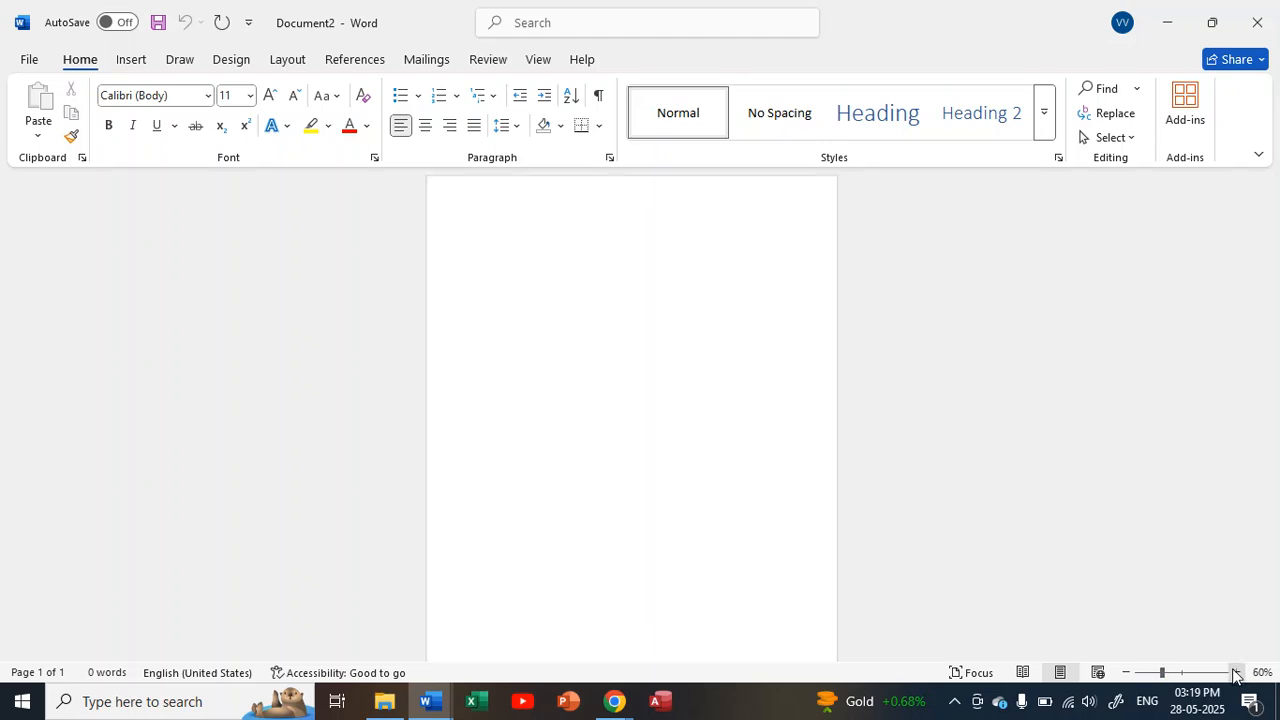
left_click(1236, 672)
left_click(1236, 672)
left_click(1236, 672)
left_click(1236, 672)
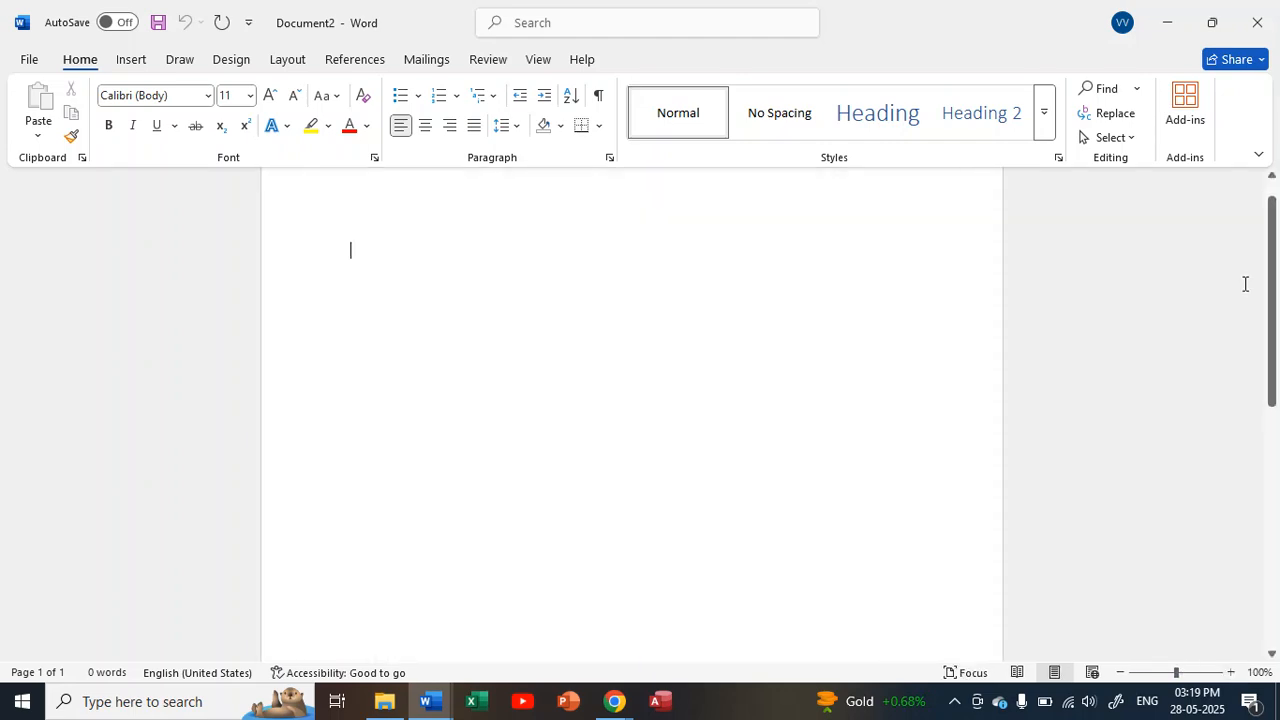
left_click(1273, 176)
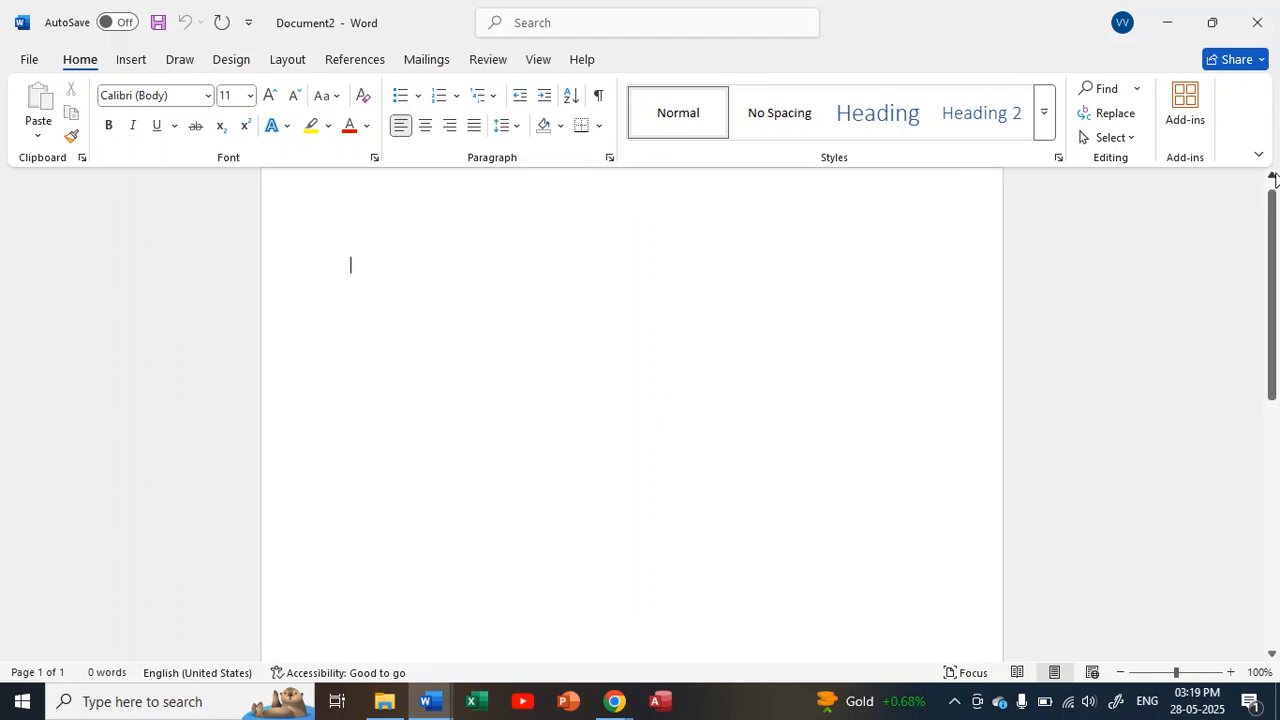
left_click(1273, 176)
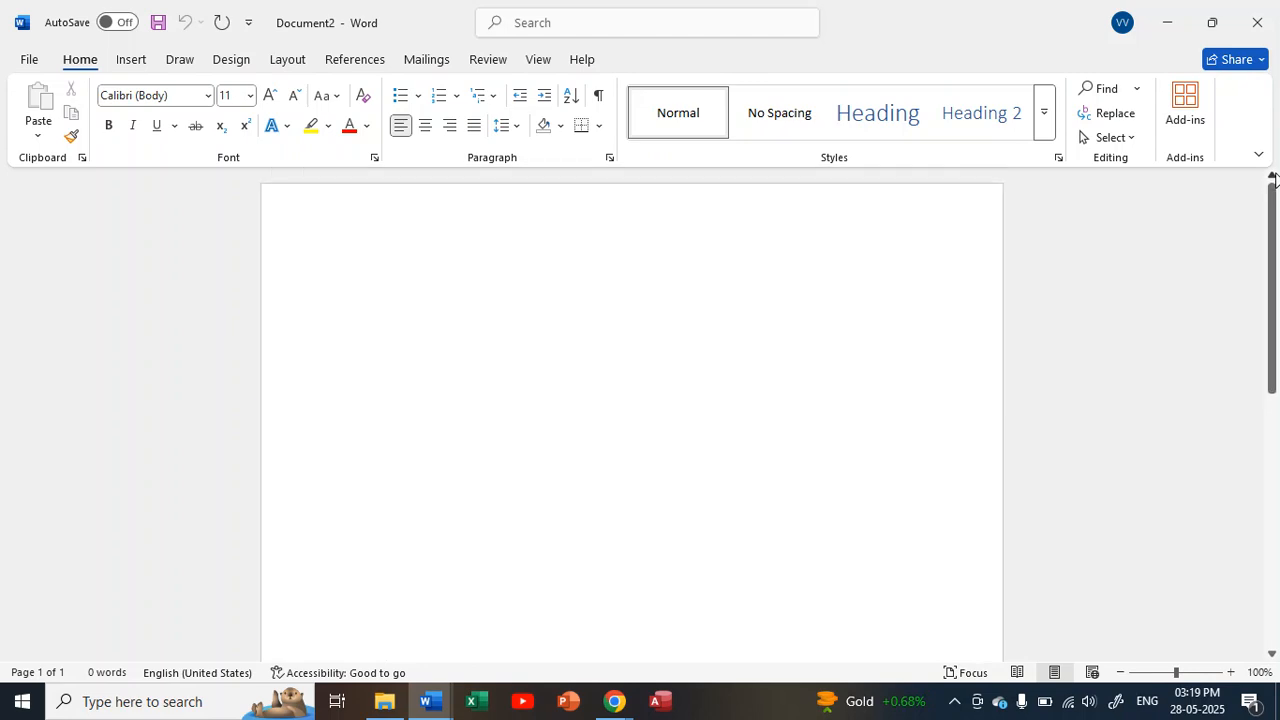
Insert a table with six columns and one row at the start of the document
left_click(128, 60)
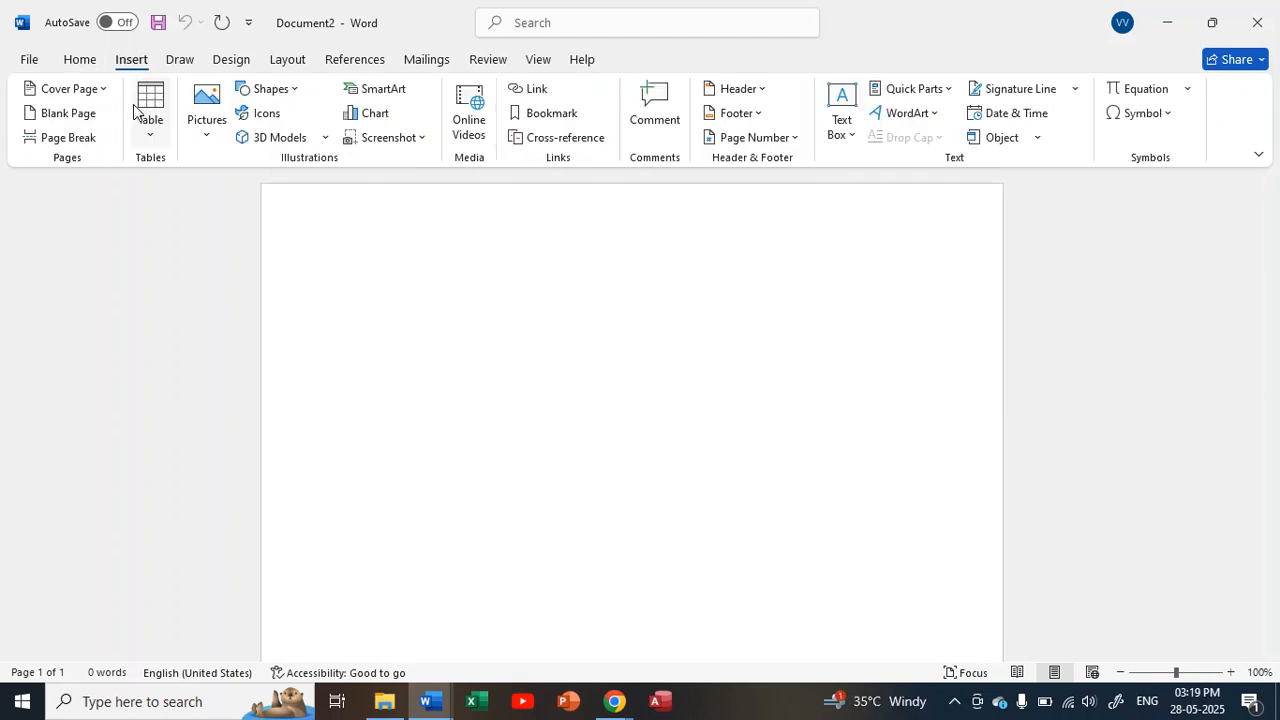
left_click(165, 135)
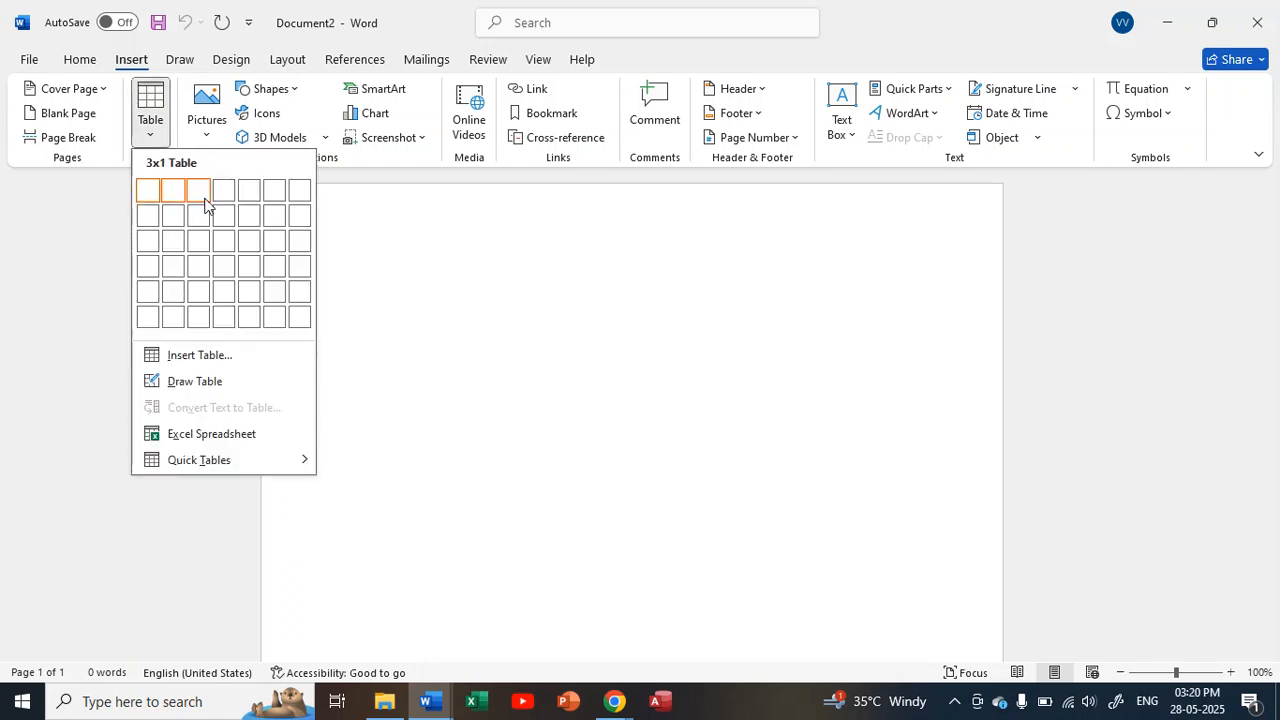
left_click(274, 200)
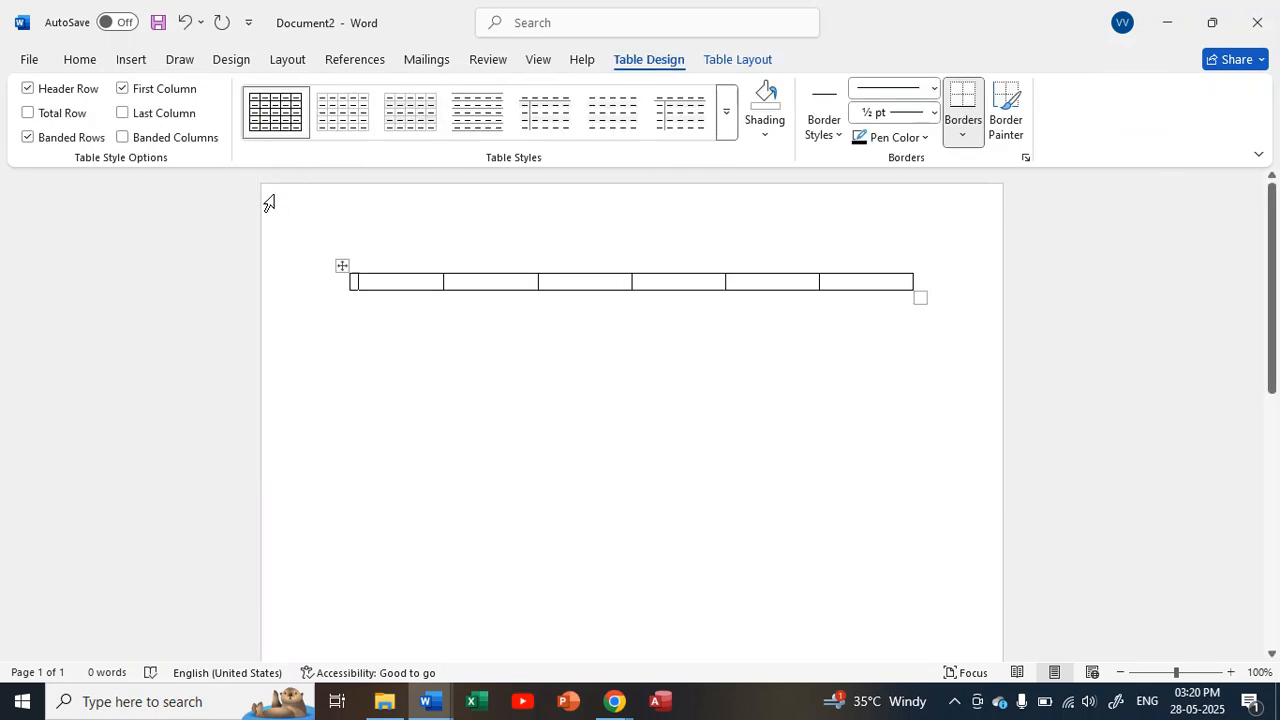
Fill the six cells of the table row with the day names Sun, Mon, Tue, Wen, Thu and fri
type("s")
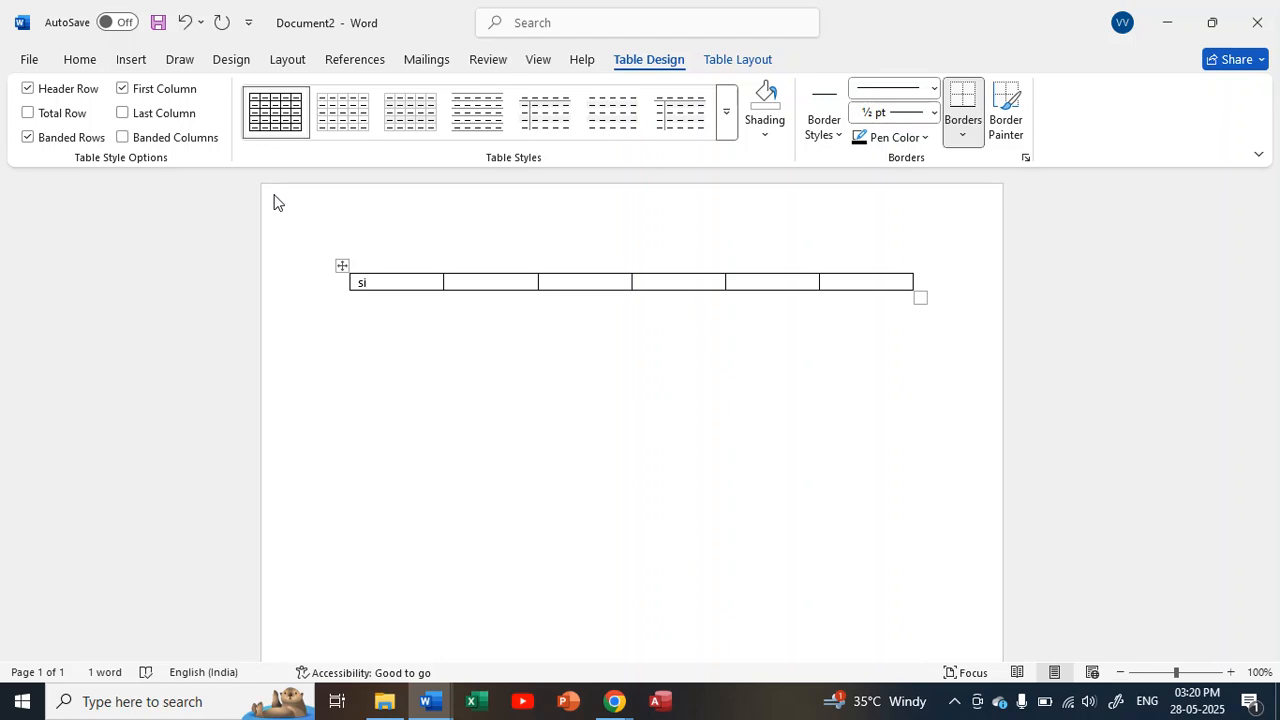
key("BackSpace")
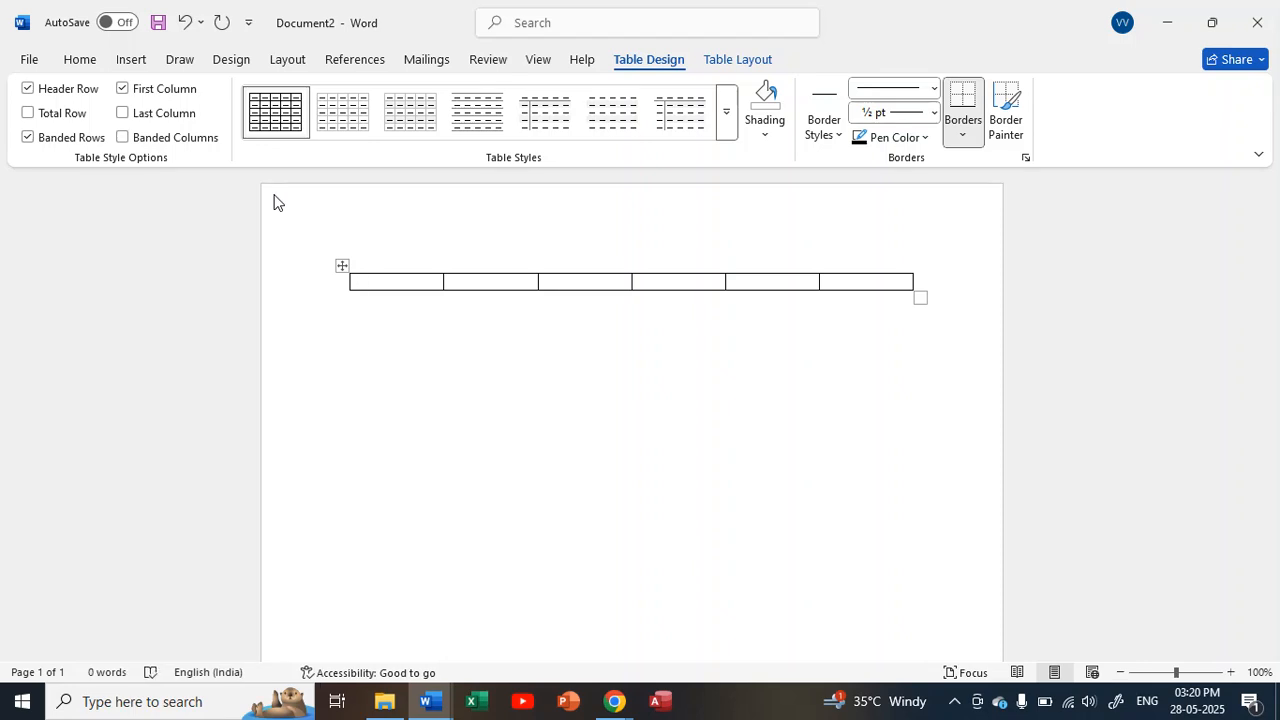
type("s")
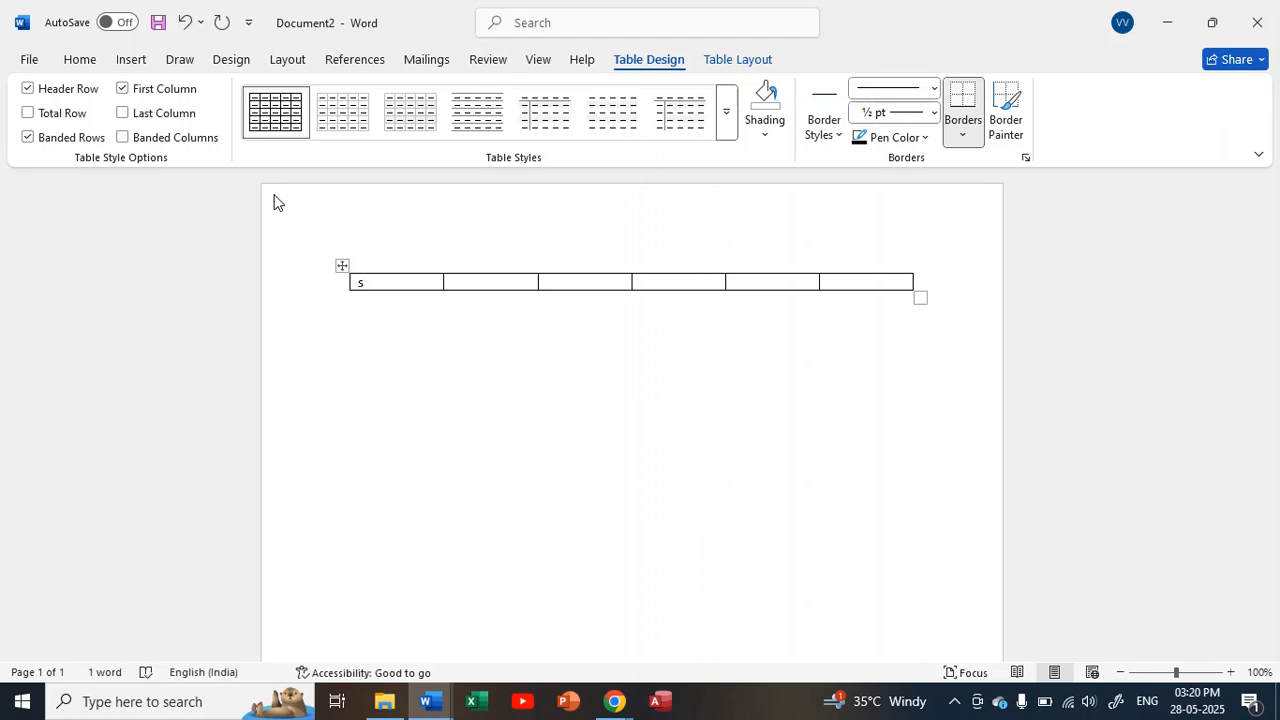
type("un")
key("Tab")
type("mon")
key("Tab")
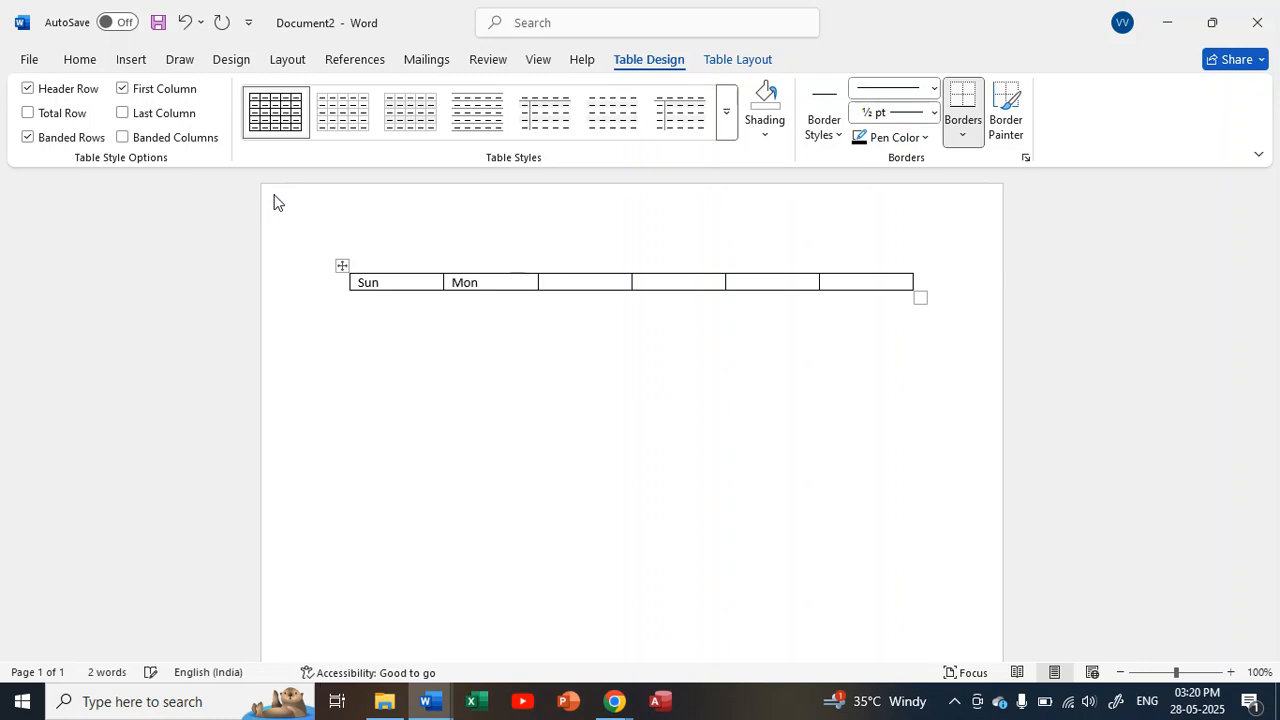
type("tue")
key("Tab")
type("wen")
key("Tab")
type("thu")
key("Tab")
type("fri")
key("BackSpace")
key("BackSpace")
type("ri")
Insert a seventh column to the right of the fri column and enter Sat in its cell
left_click(130, 60)
left_click(160, 135)
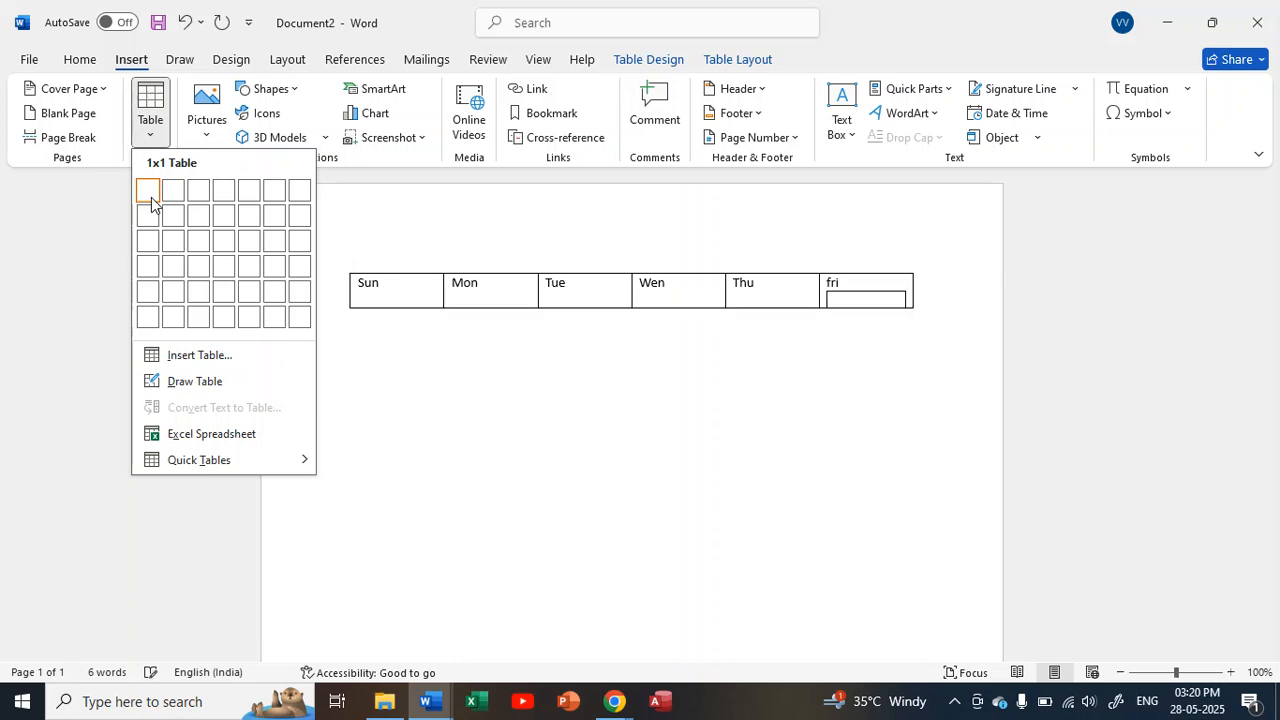
left_click(855, 284)
right_click(855, 282)
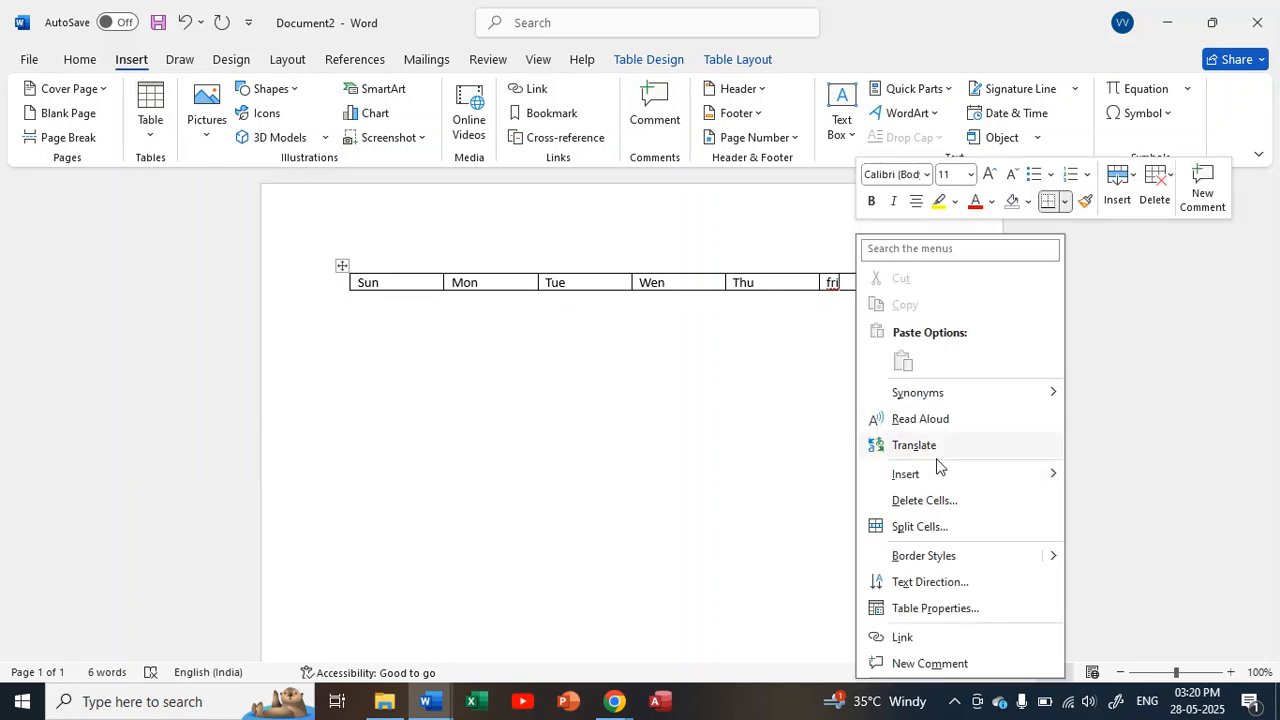
mouse_move(936, 484)
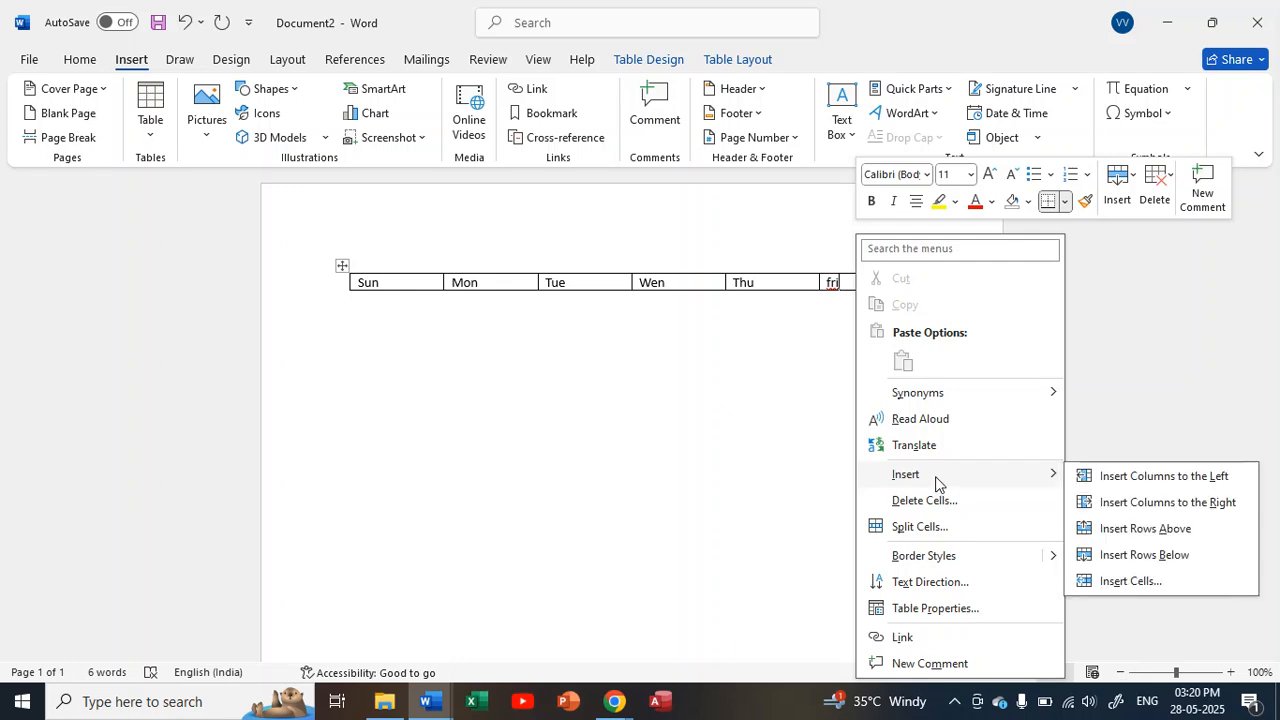
left_click(1149, 502)
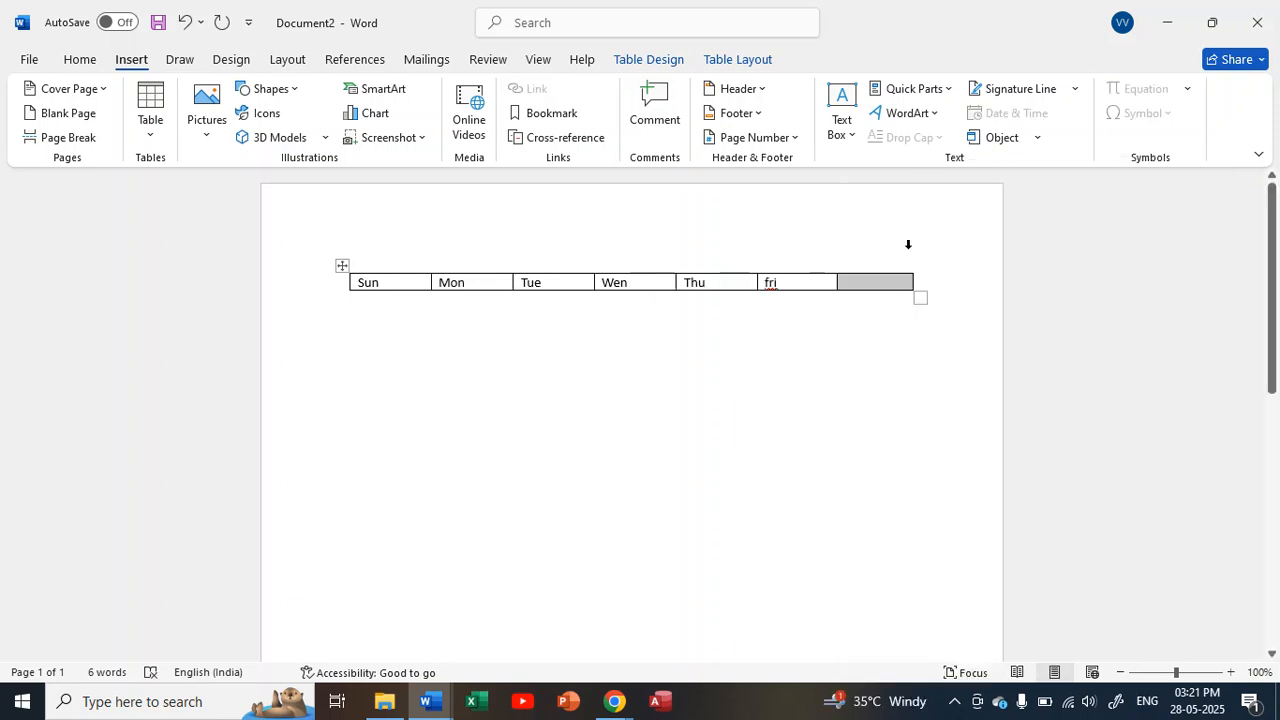
left_click(888, 282)
type("sat")
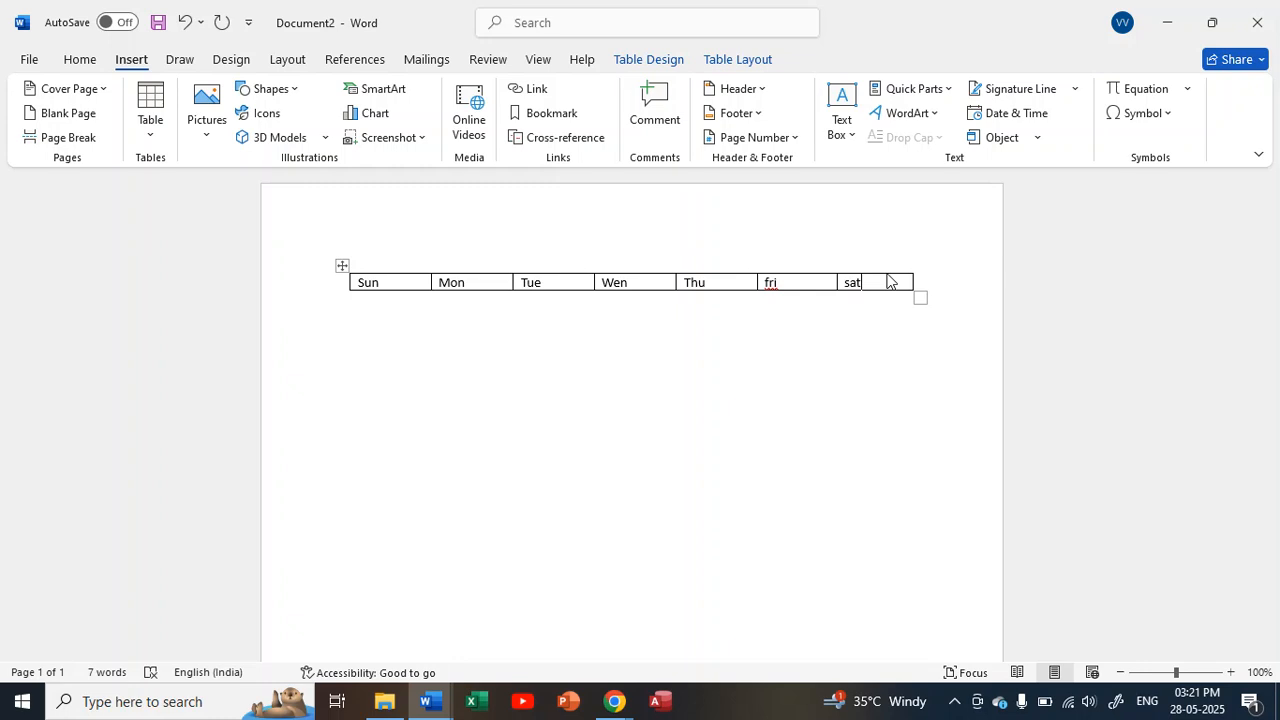
Add a second row to the table and enter the dates 1 to 5 under Tue to Sat
key("Tab")
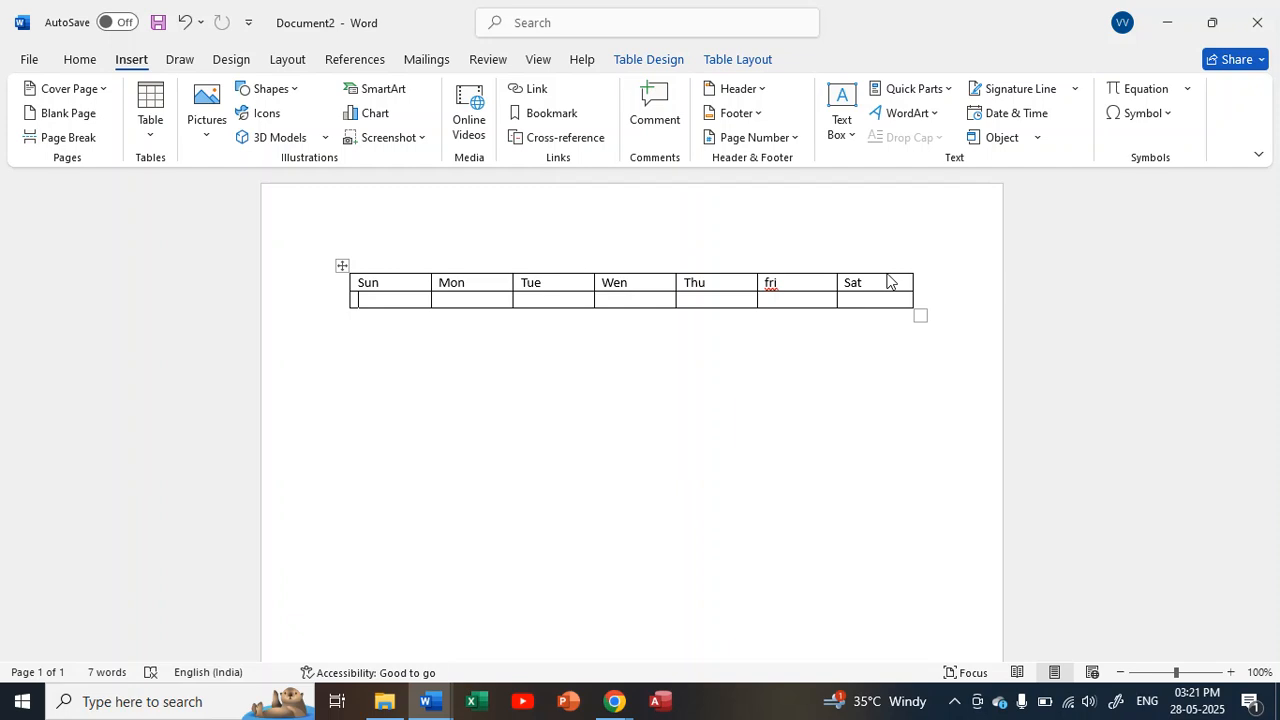
key("Tab")
type("1")
key("Tab")
type("2")
key("Tab")
type("3")
key("Tab")
type("4")
key("Tab")
type("56")
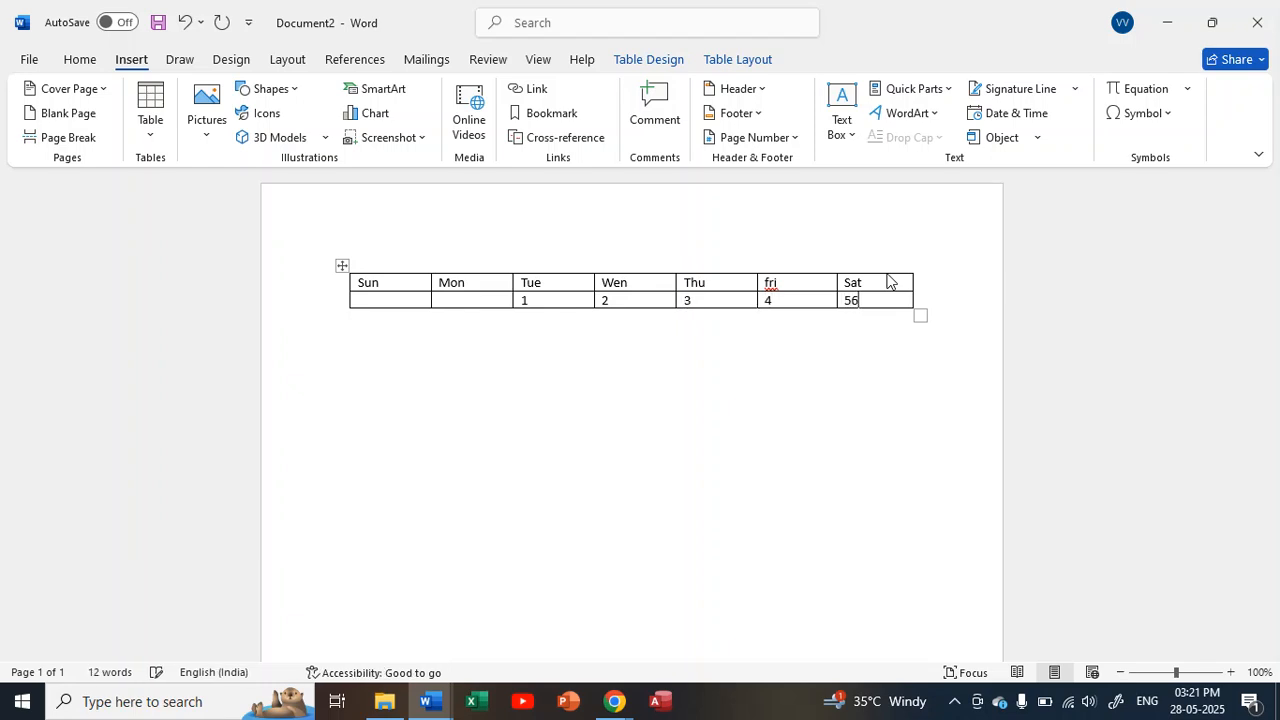
key("BackSpace")
Add a third row to the table and enter the dates 6 to 12 from Sun to Sat
key("Tab")
type("6 ")
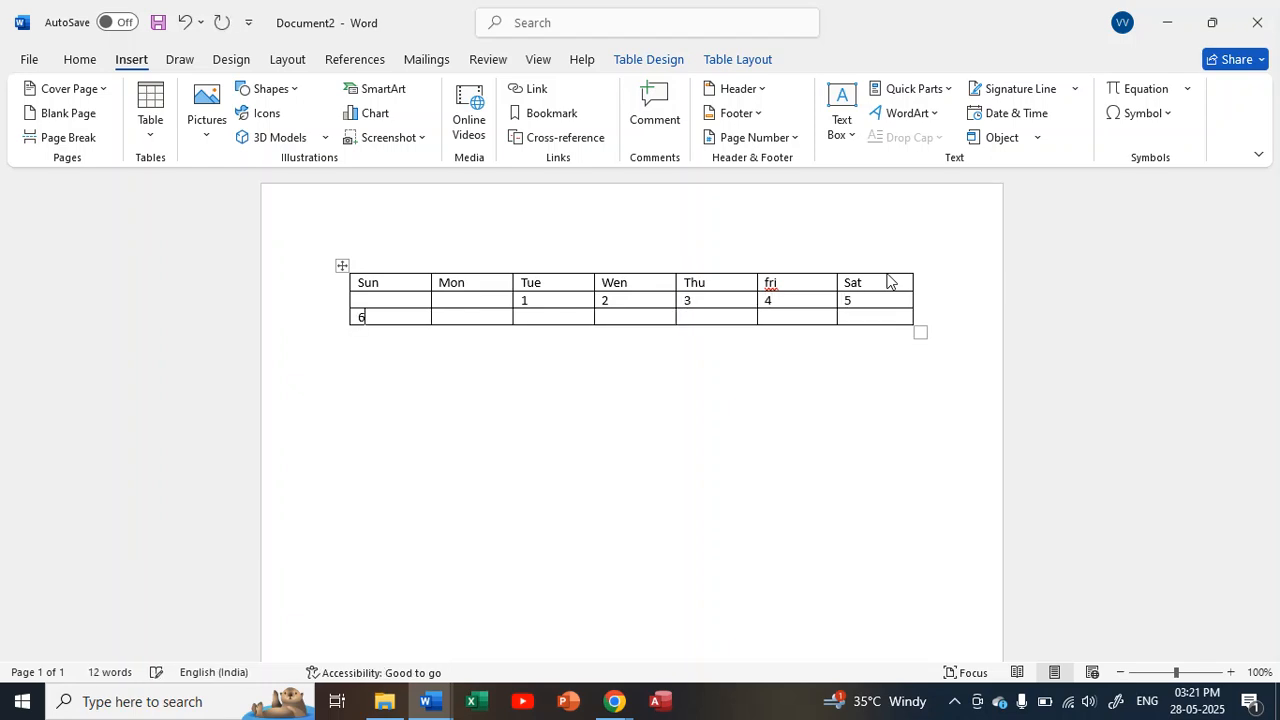
type("7 ")
type("8")
key("Tab")
type("9")
key("Tab")
type("10")
key("Tab")
type("11")
key("Tab")
type("12")
Add a fourth row to the table and enter the dates 13 to 19 from Sun to Sat
key("Tab")
type("13")
key("Tab")
type("14 ")
type("15")
key("Tab")
type("16")
key("Tab")
type("17")
key("Tab")
type("18")
type("1")
type("9")
Add a fifth row to the table and enter the dates 20 to 26 from Sun to Sat
key("Tab")
type("20")
key("Tab")
type("21")
key("Tab")
type("21")
key("BackSpace")
type("2")
key("Tab")
type("23")
key("BackSpace")
type("3")
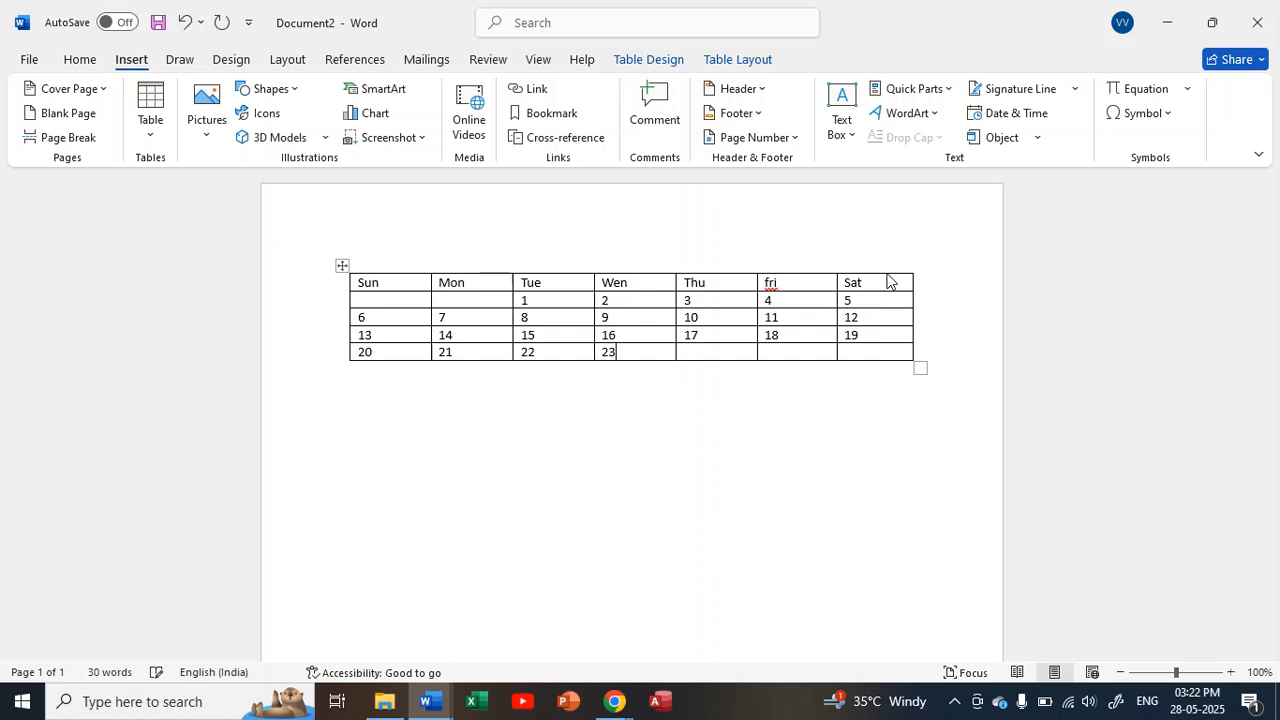
type("24")
key("Tab")
type("25")
key("Tab")
type("26")
Add a sixth row to the table and enter the dates 27 to 30 from Sun to Wen
key("Tab")
type("27 ")
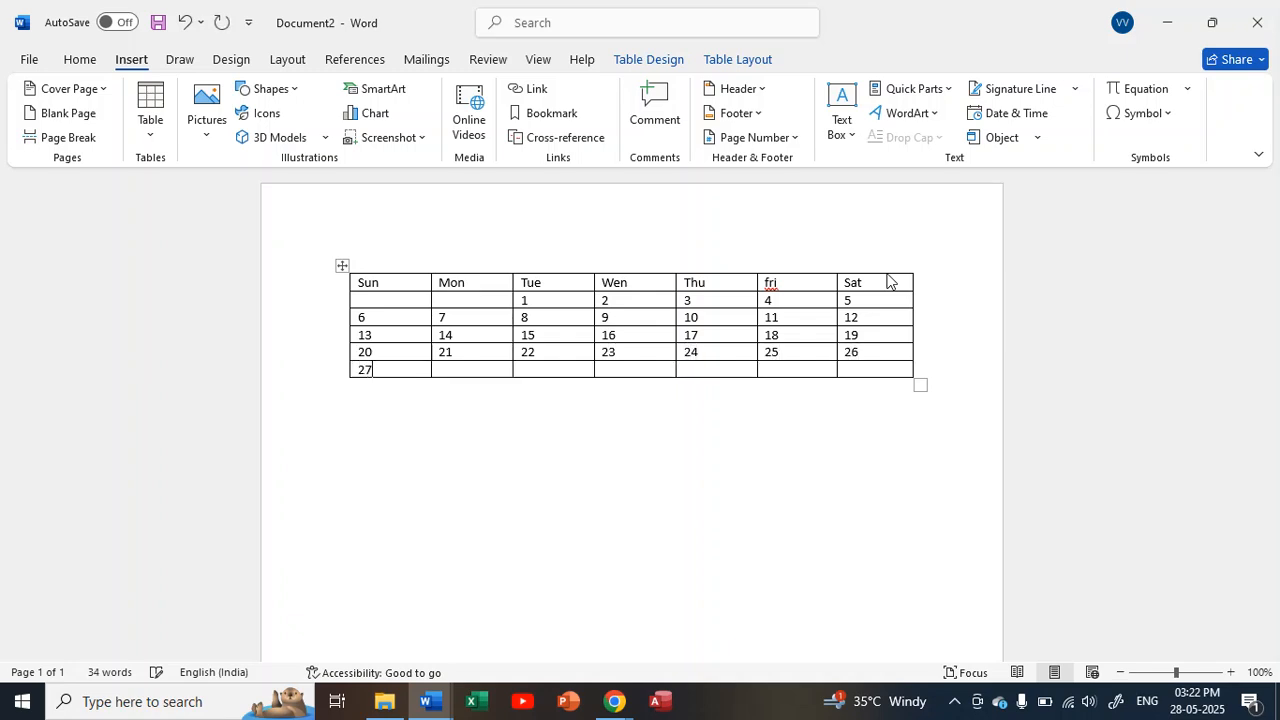
type("28")
key("Tab")
type("29")
key("Tab")
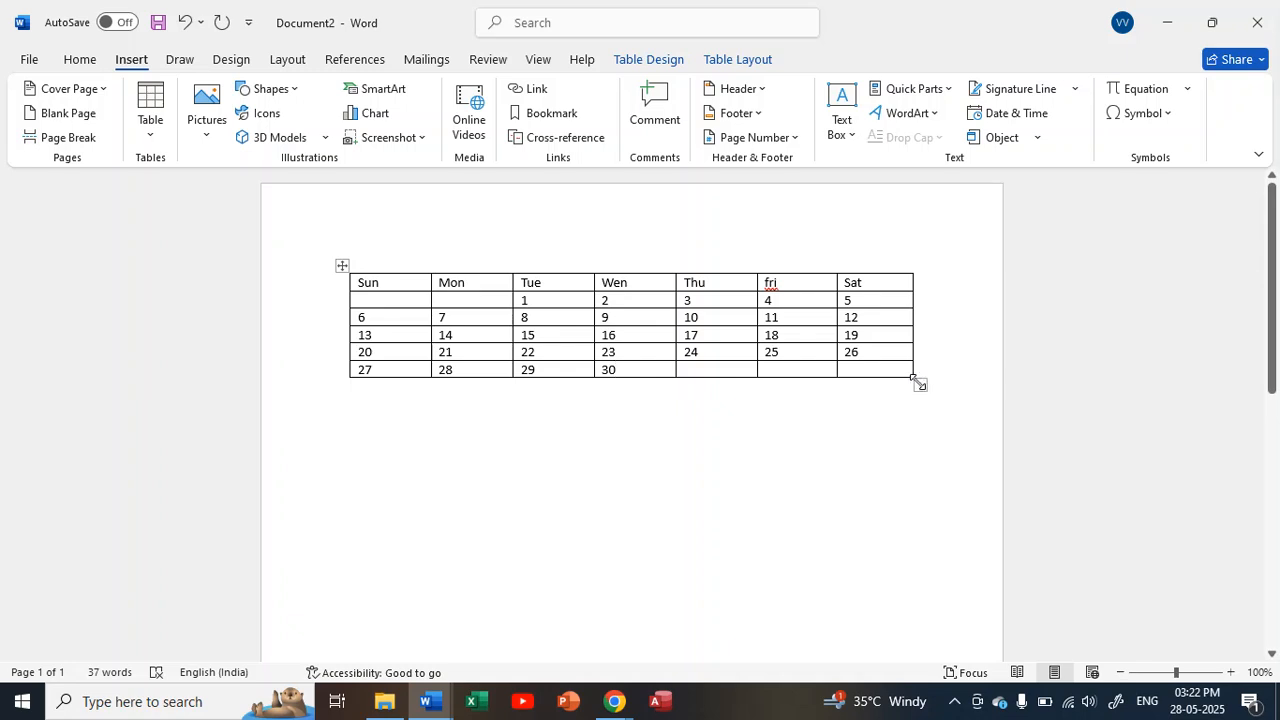
Try stretching the whole table and also only its last row downward, undoing each resize
left_click_drag(918, 382, 908, 598)
key("ctrl+z")
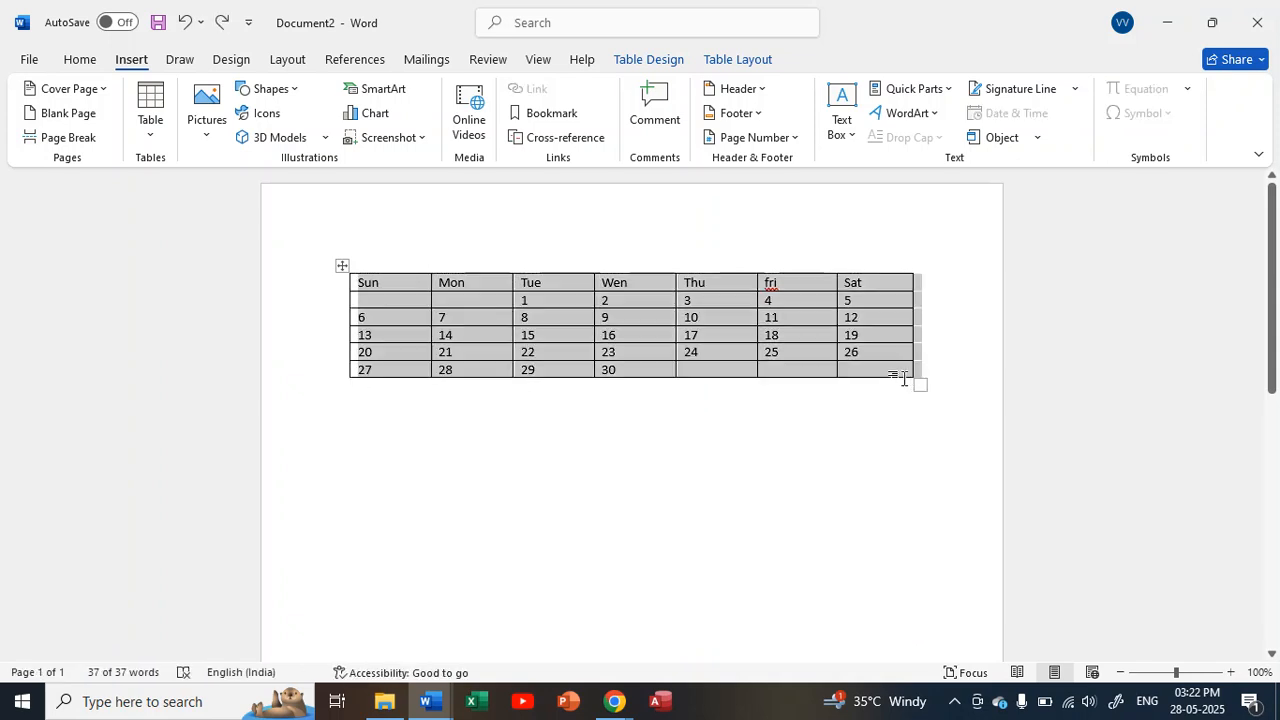
left_click_drag(904, 375, 901, 477)
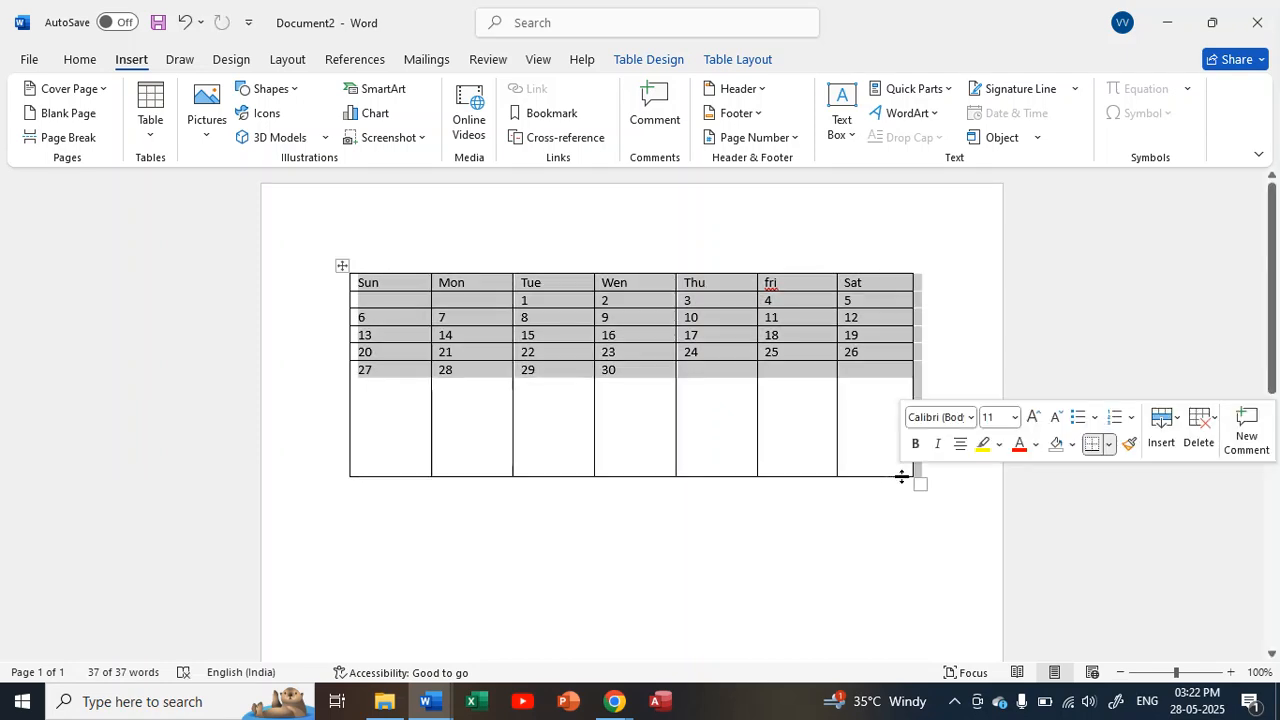
key("ctrl+z")
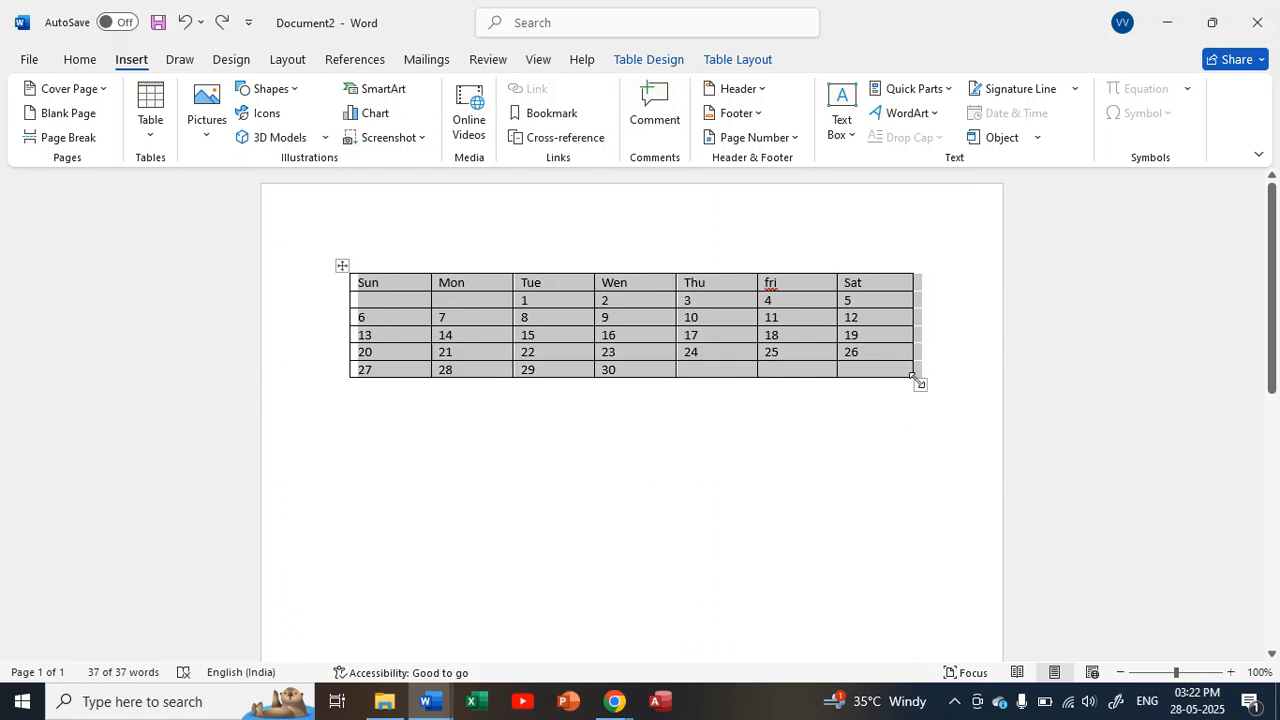
Enlarge the whole calendar table downward so all six rows become evenly taller and fill more of the page
left_click_drag(913, 378, 908, 632)
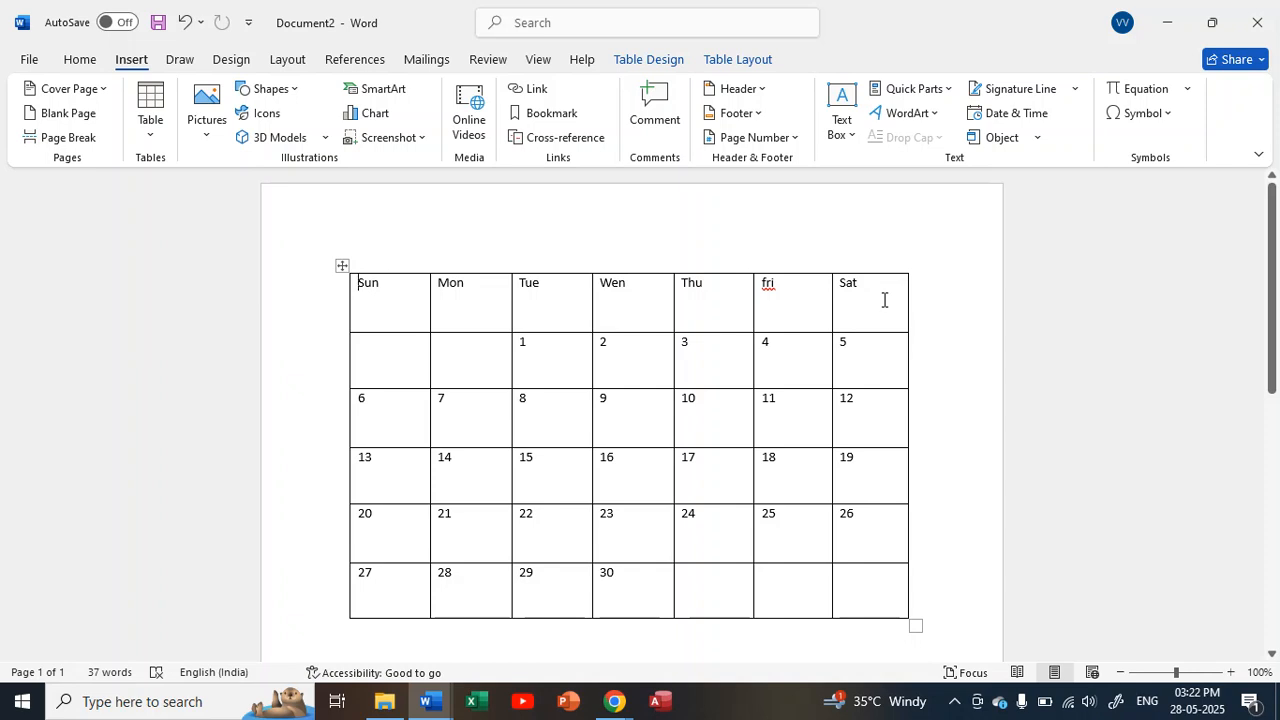
Make all the calendar table's text bold, enlarge it to 16 pt and center it in the cells
key("ctrl+a")
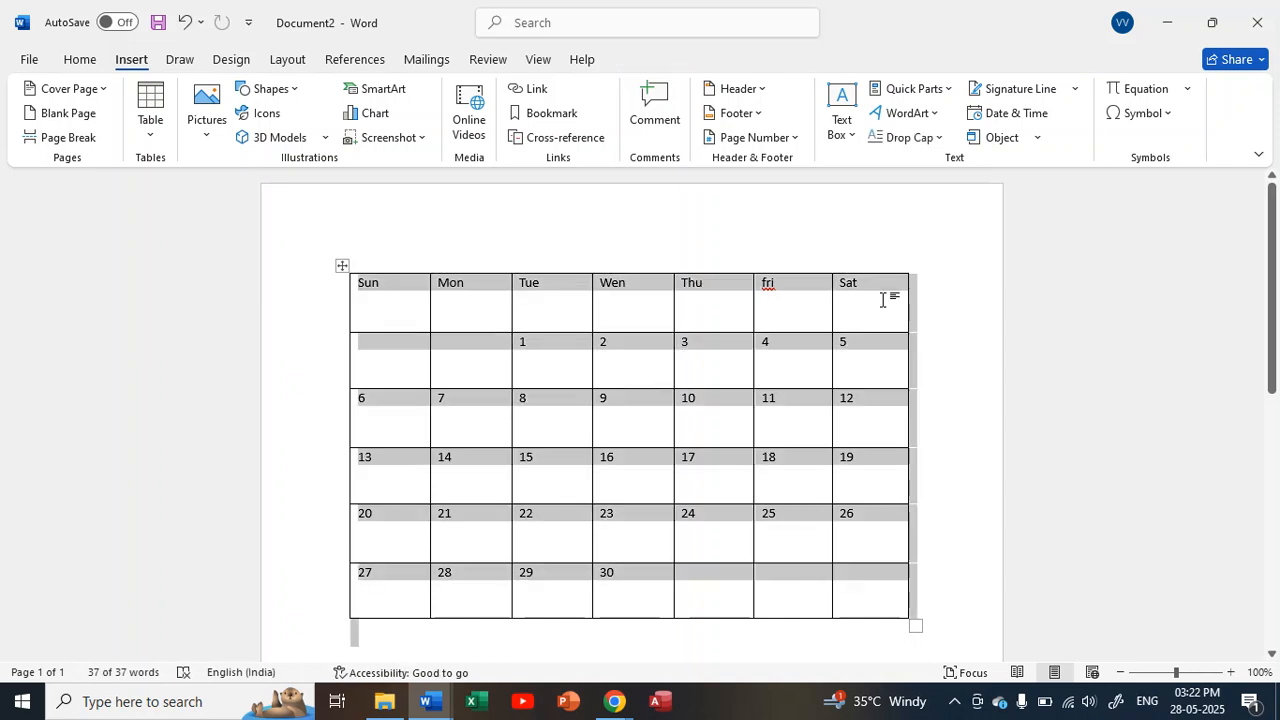
key("ctrl+b")
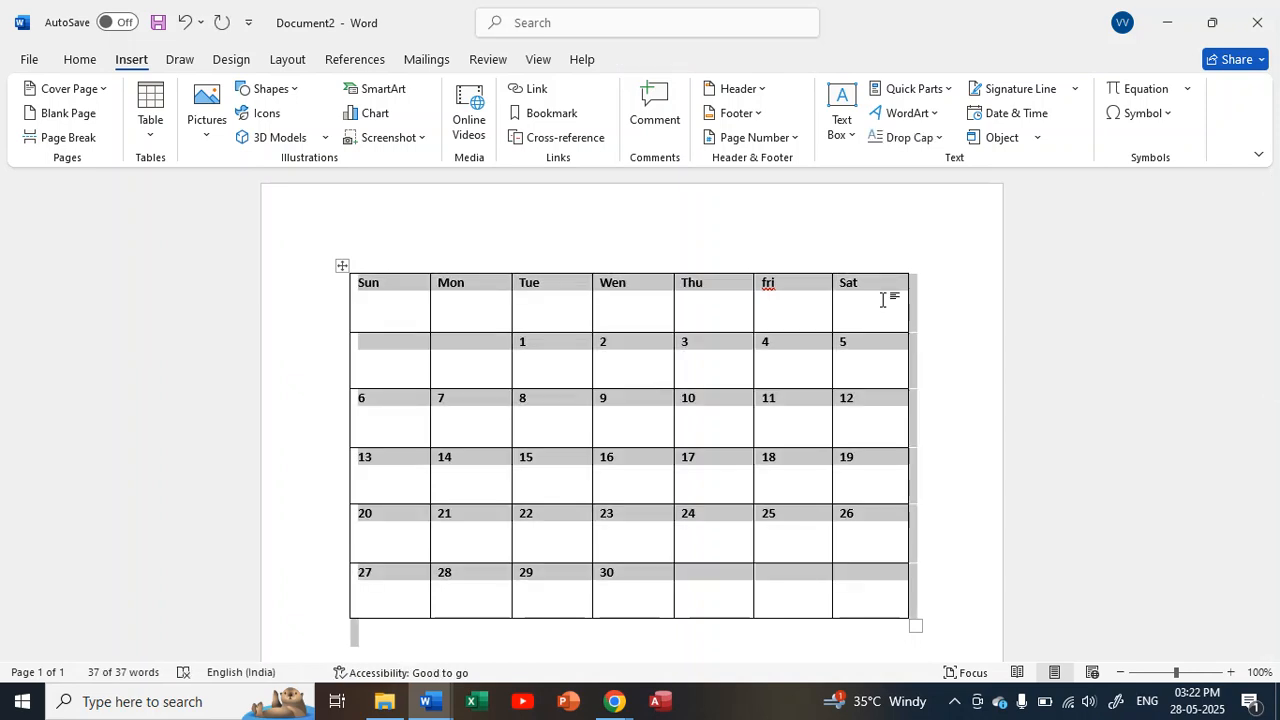
left_click(80, 60)
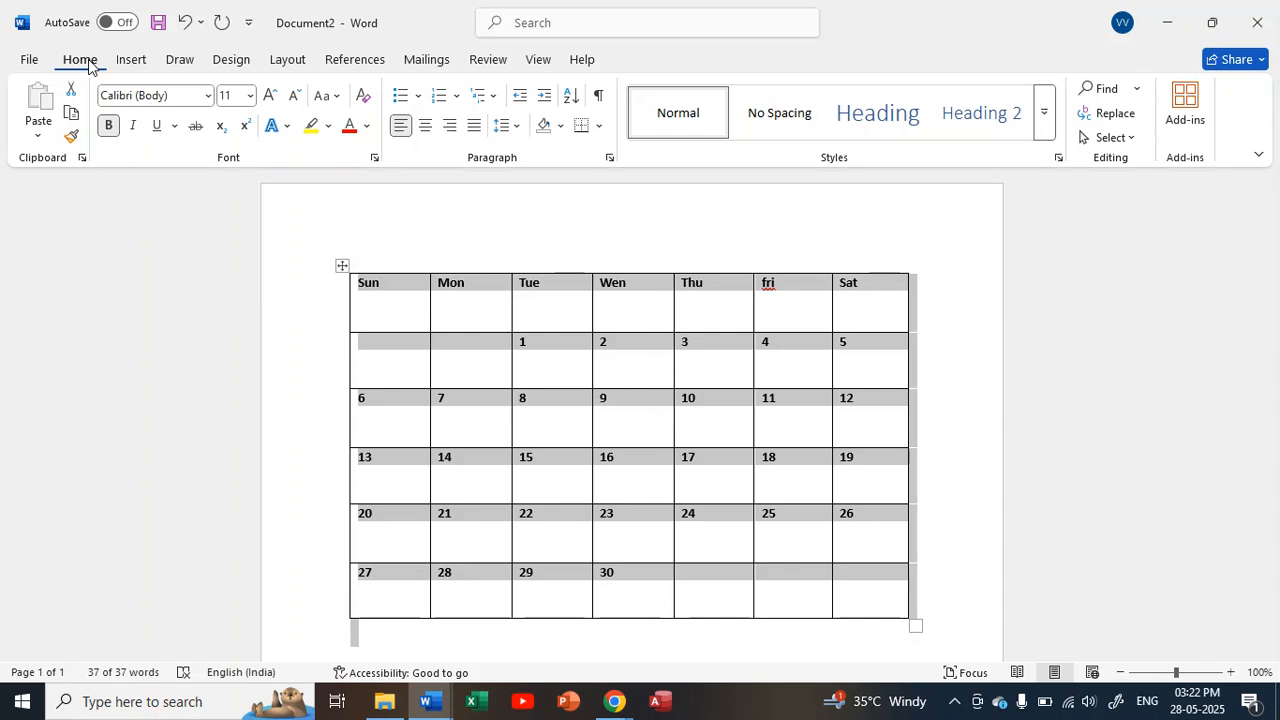
left_click(270, 96)
left_click(270, 96)
left_click(270, 96)
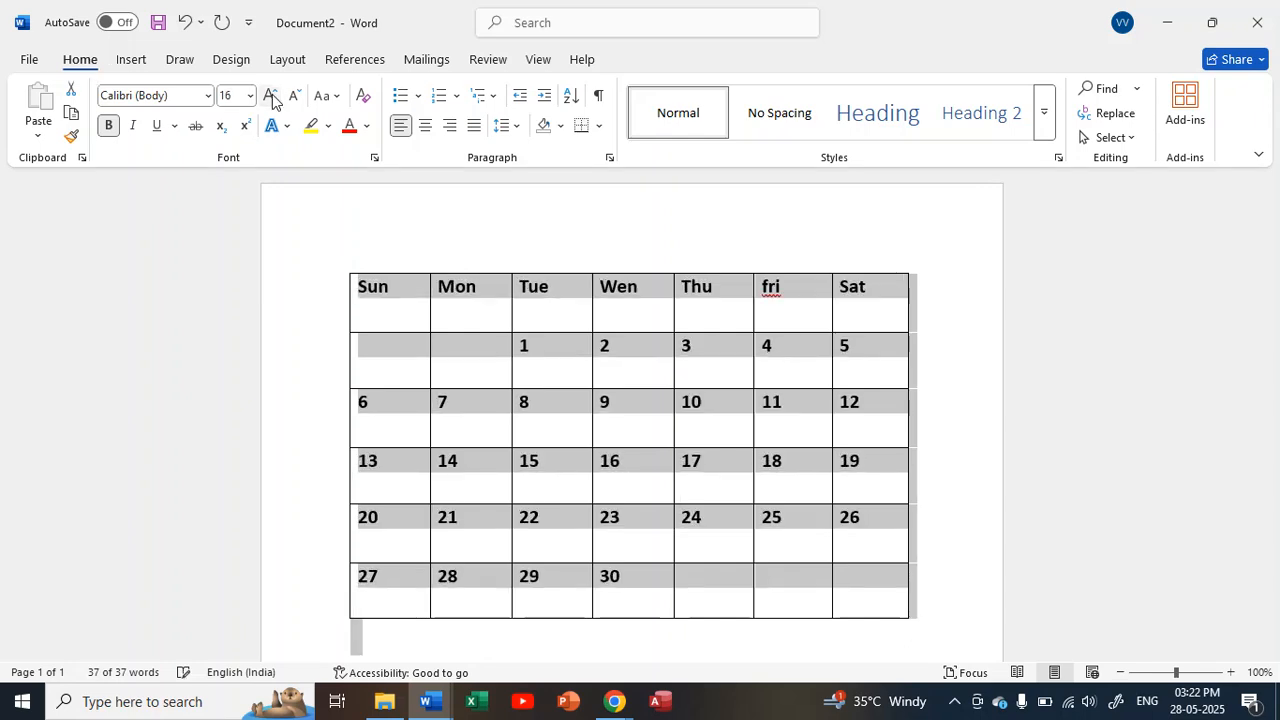
left_click(426, 125)
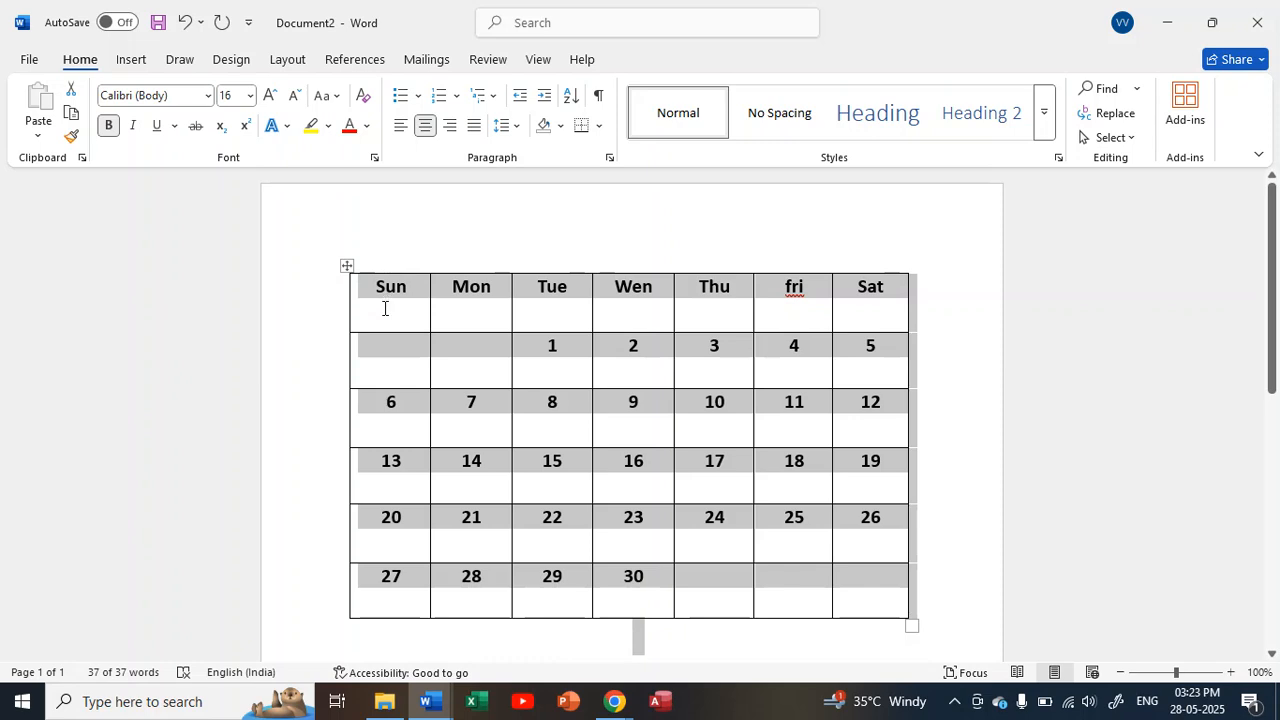
left_click(536, 58)
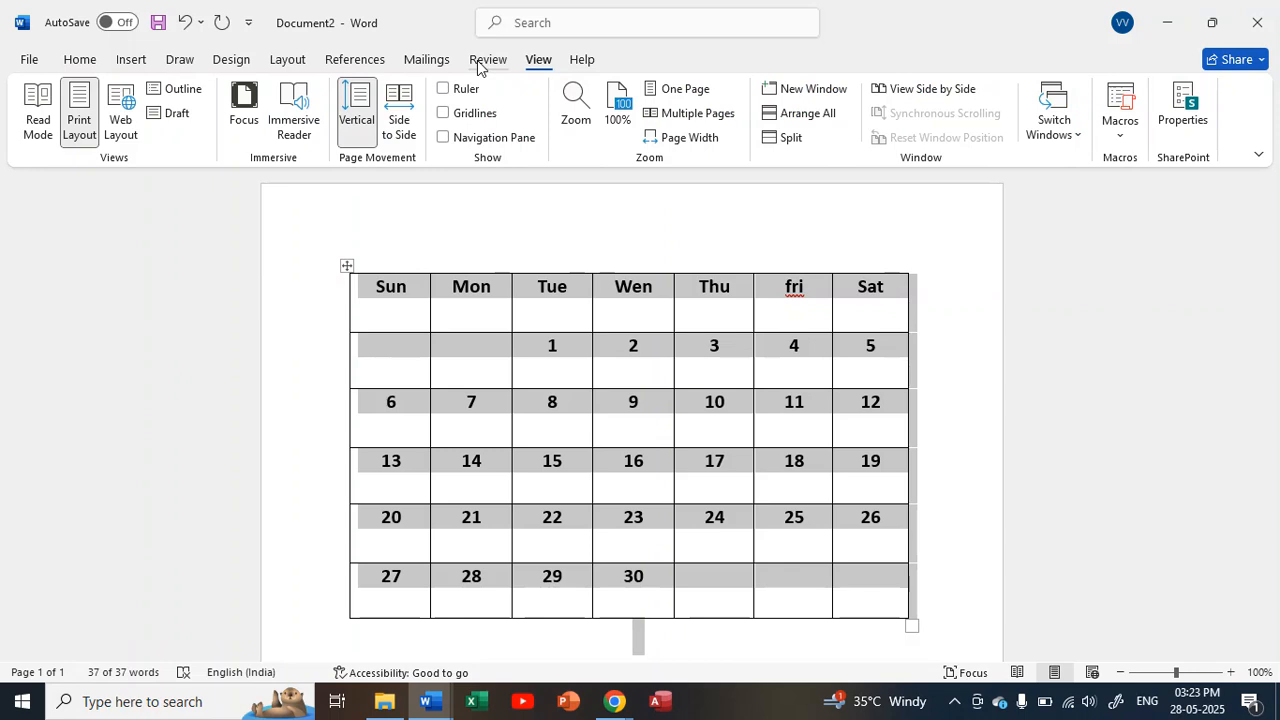
left_click(487, 60)
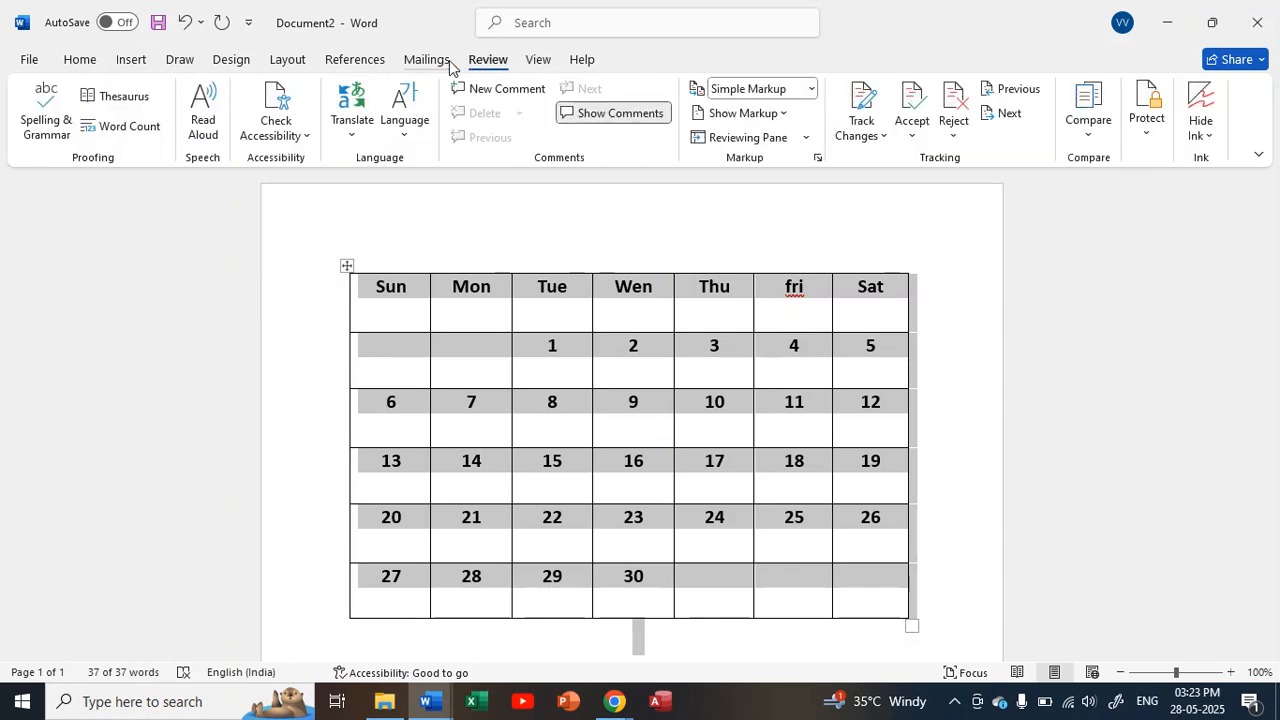
left_click(430, 60)
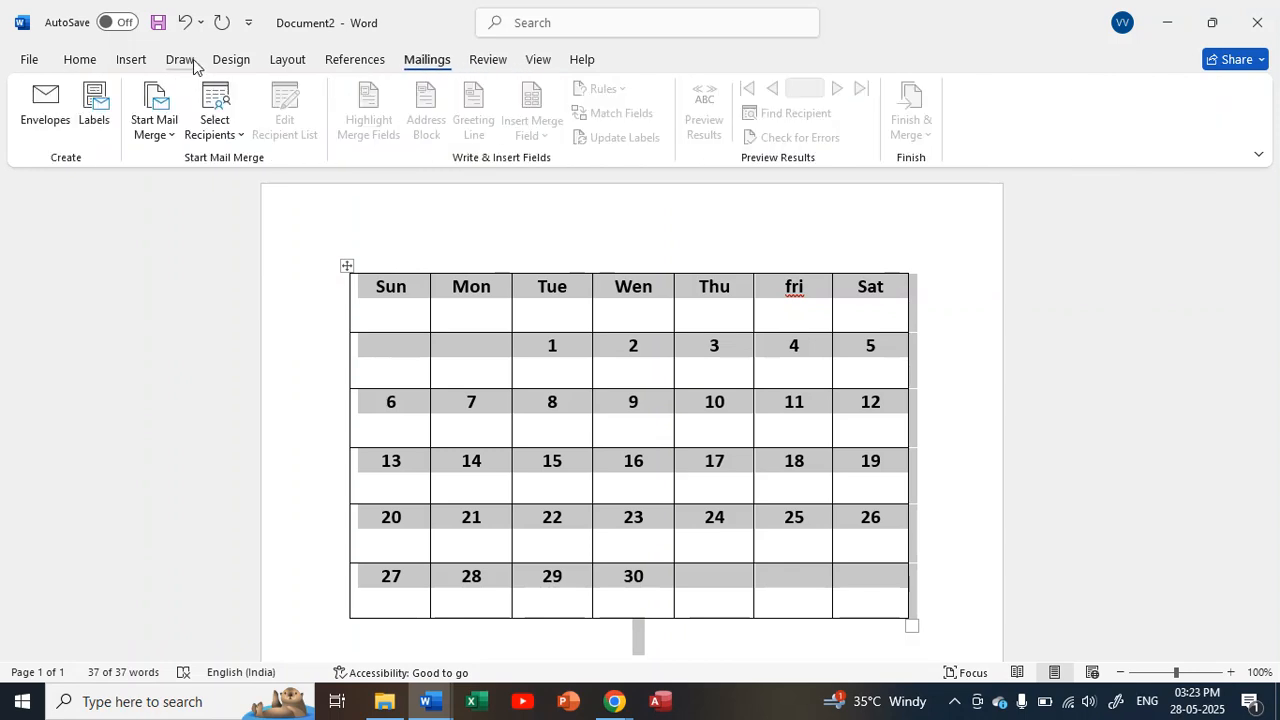
left_click(290, 62)
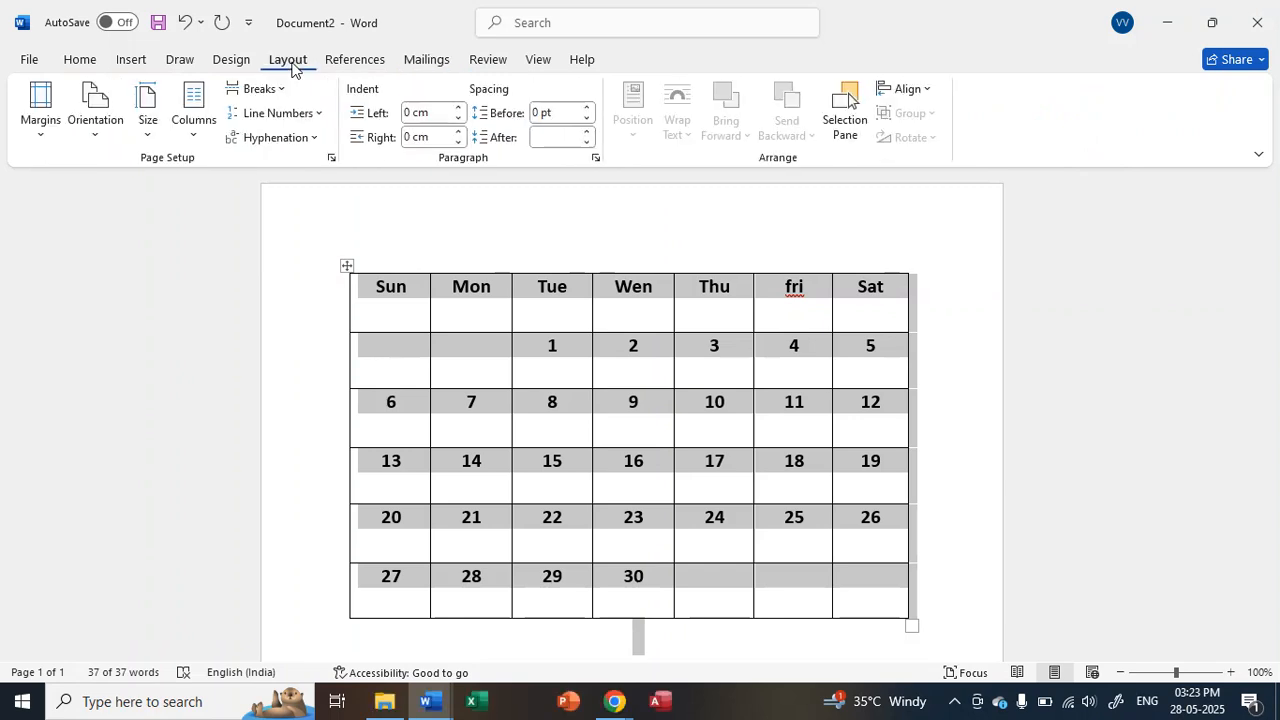
left_click(225, 62)
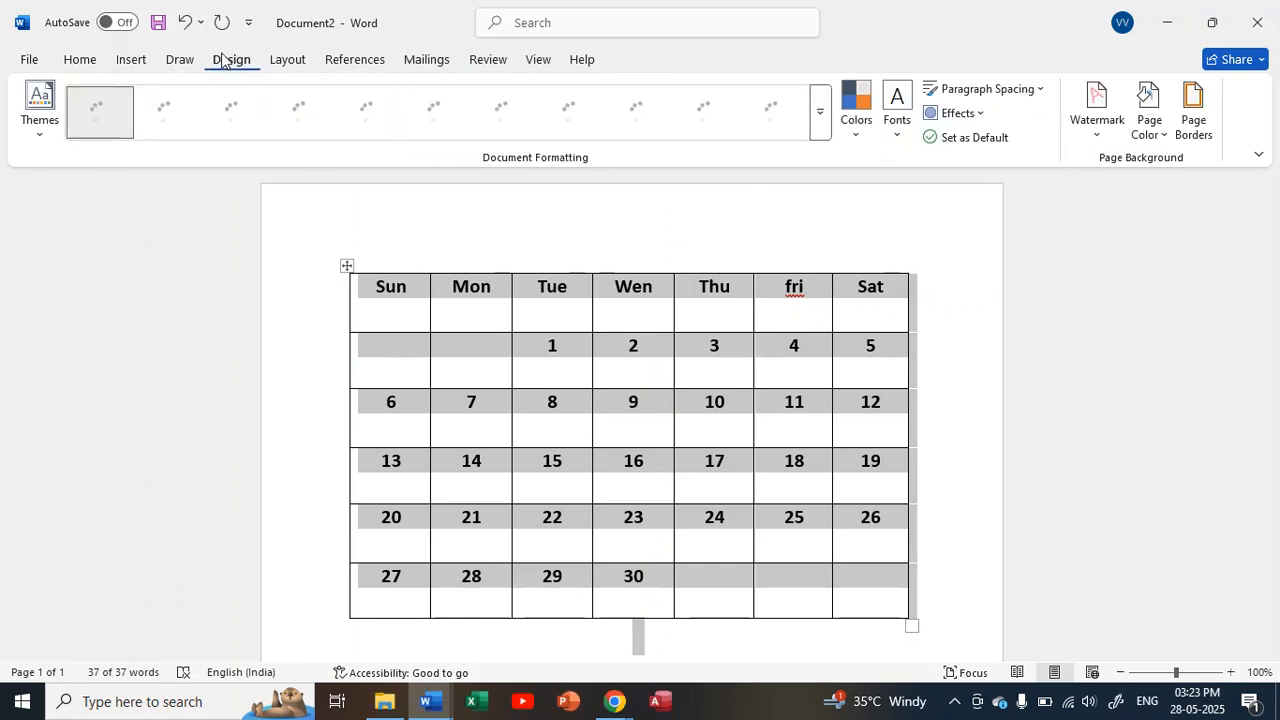
left_click(163, 66)
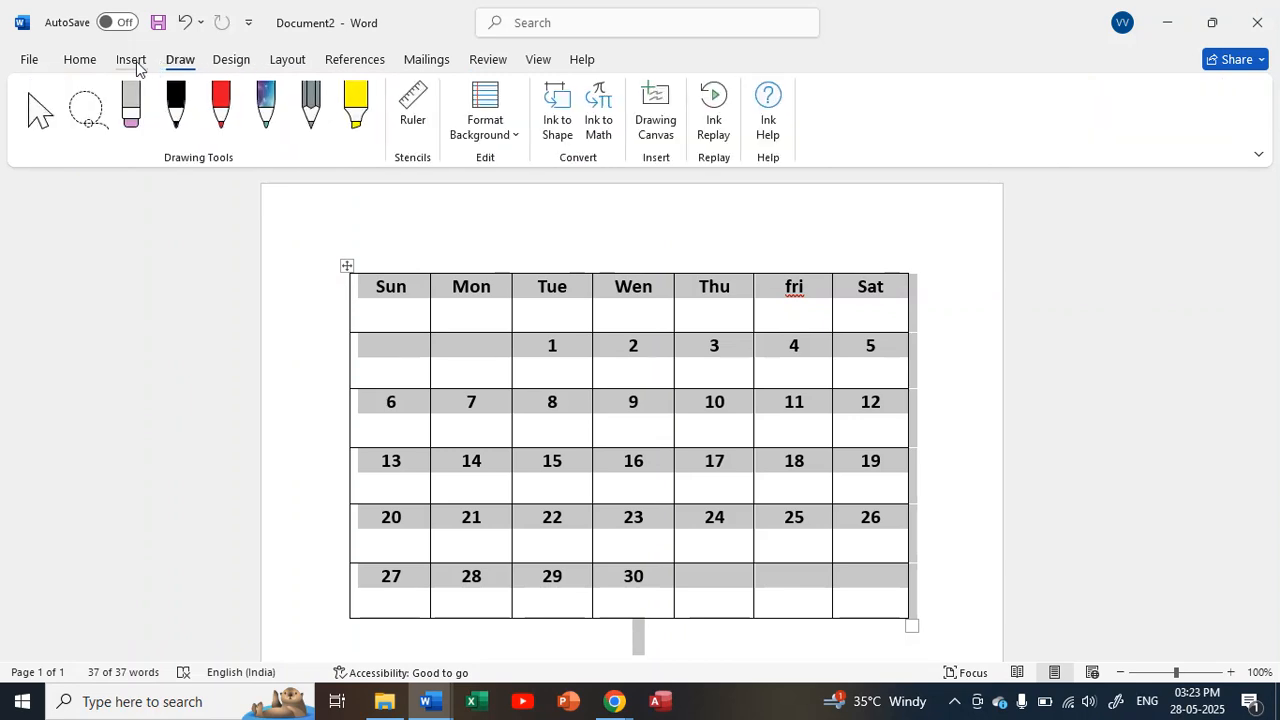
left_click(133, 62)
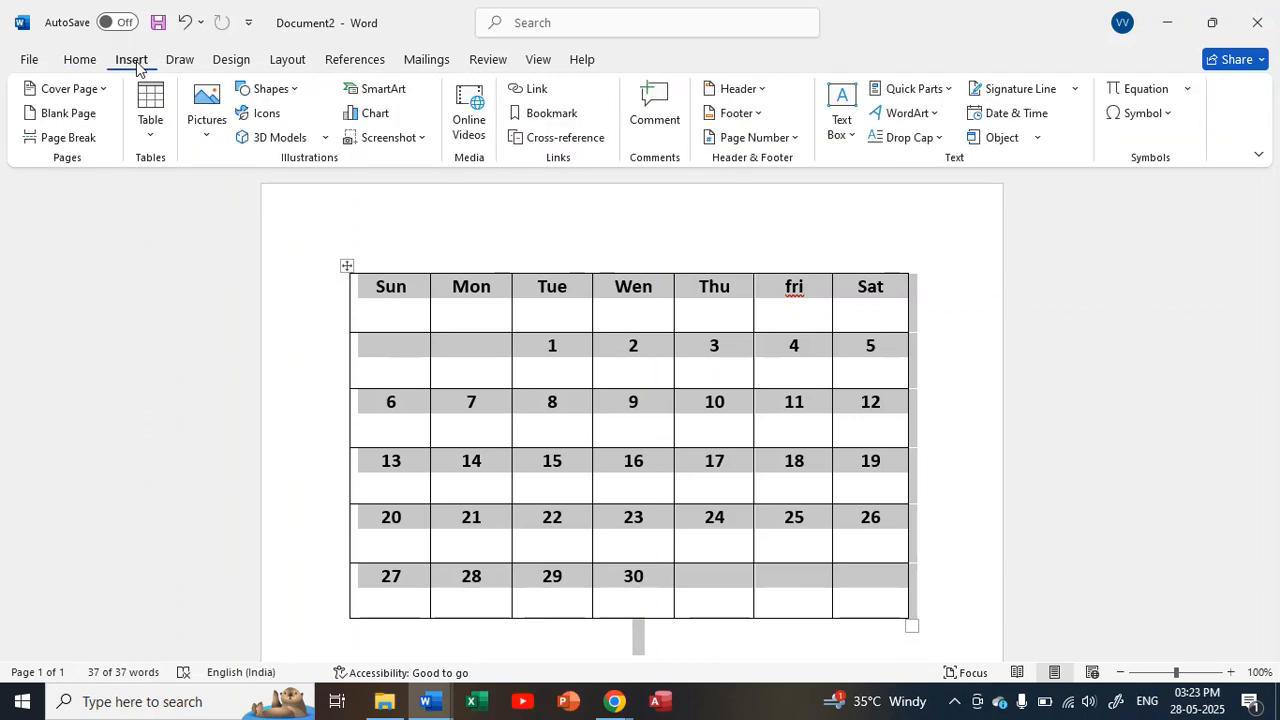
right_click(716, 353)
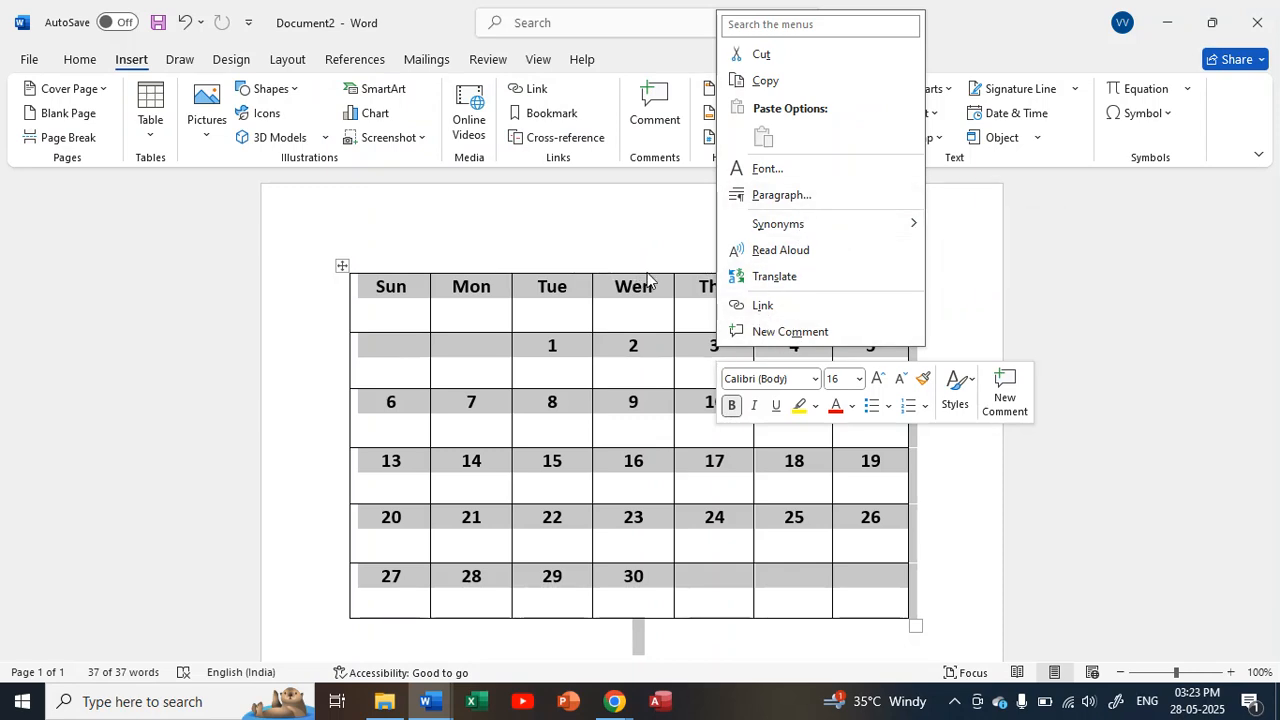
left_click(181, 66)
left_click(181, 66)
left_click(236, 63)
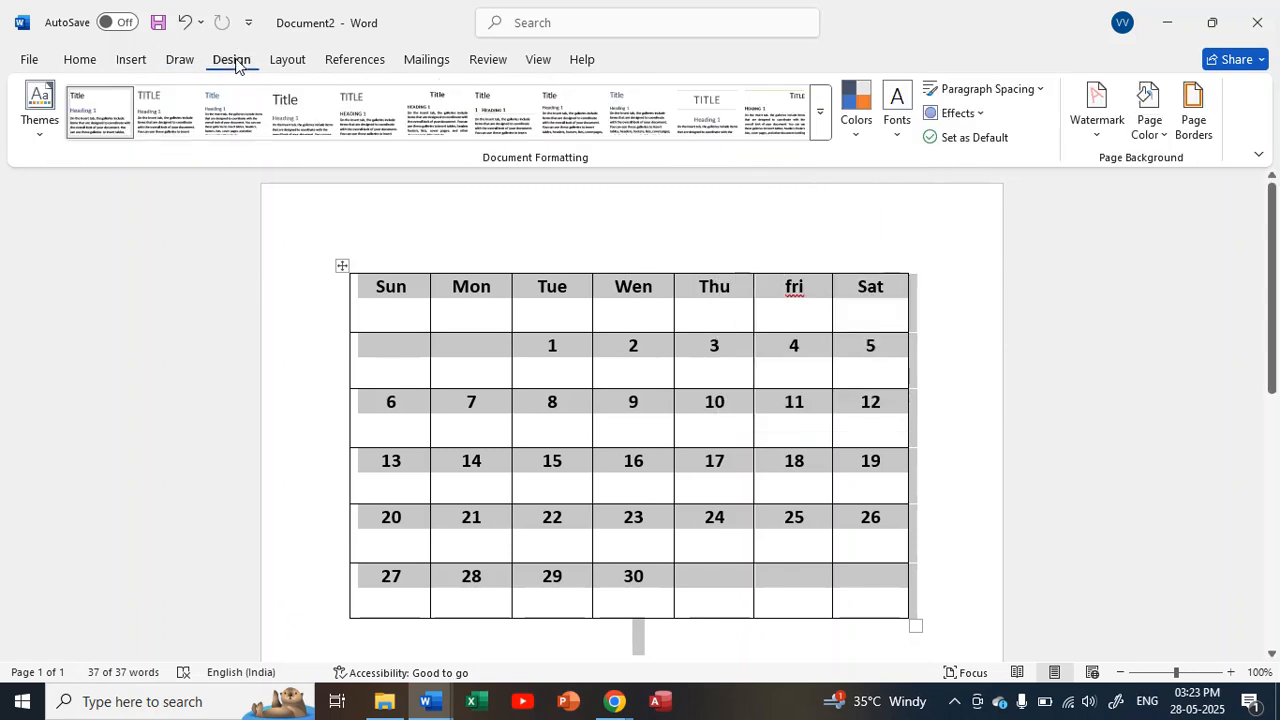
left_click(285, 60)
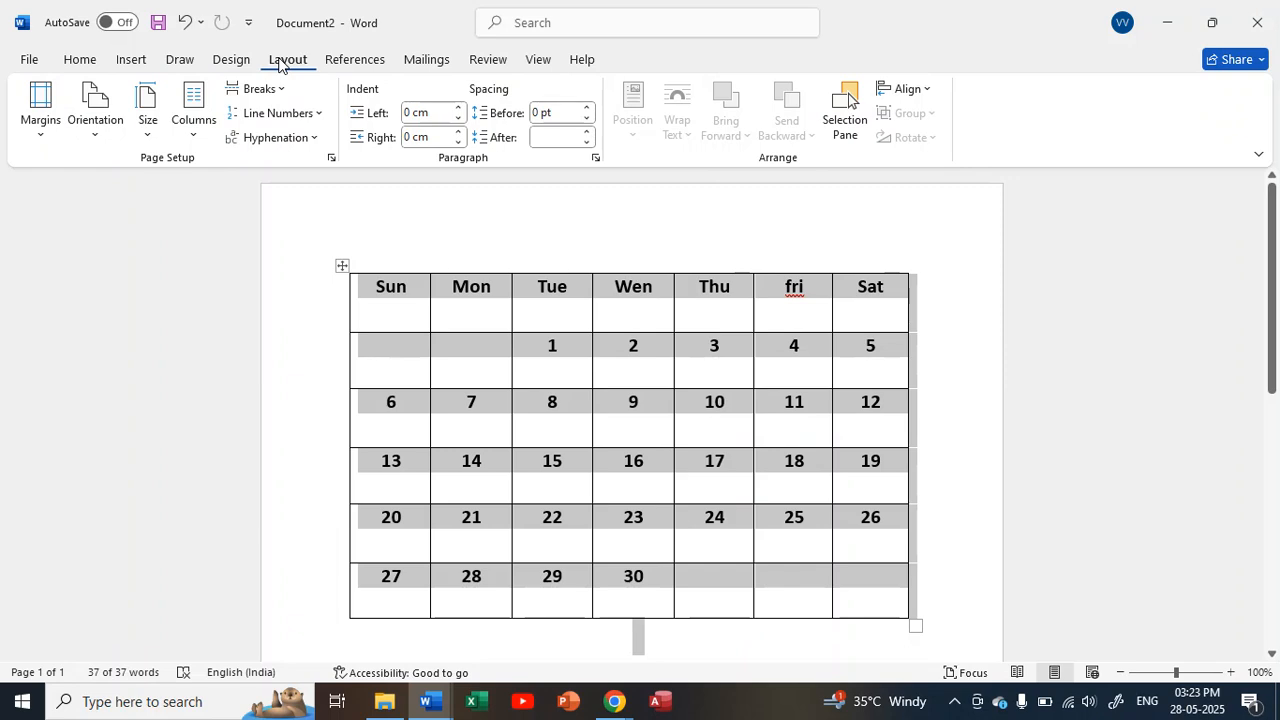
left_click(353, 62)
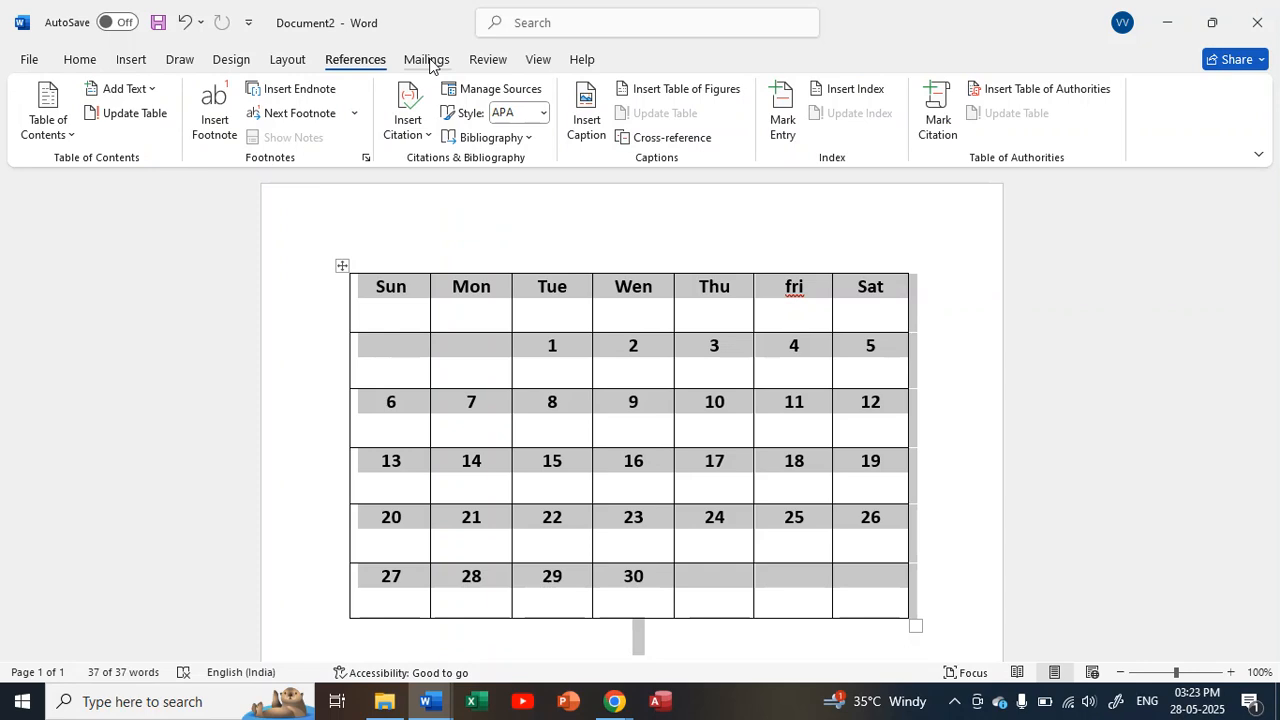
left_click(538, 444)
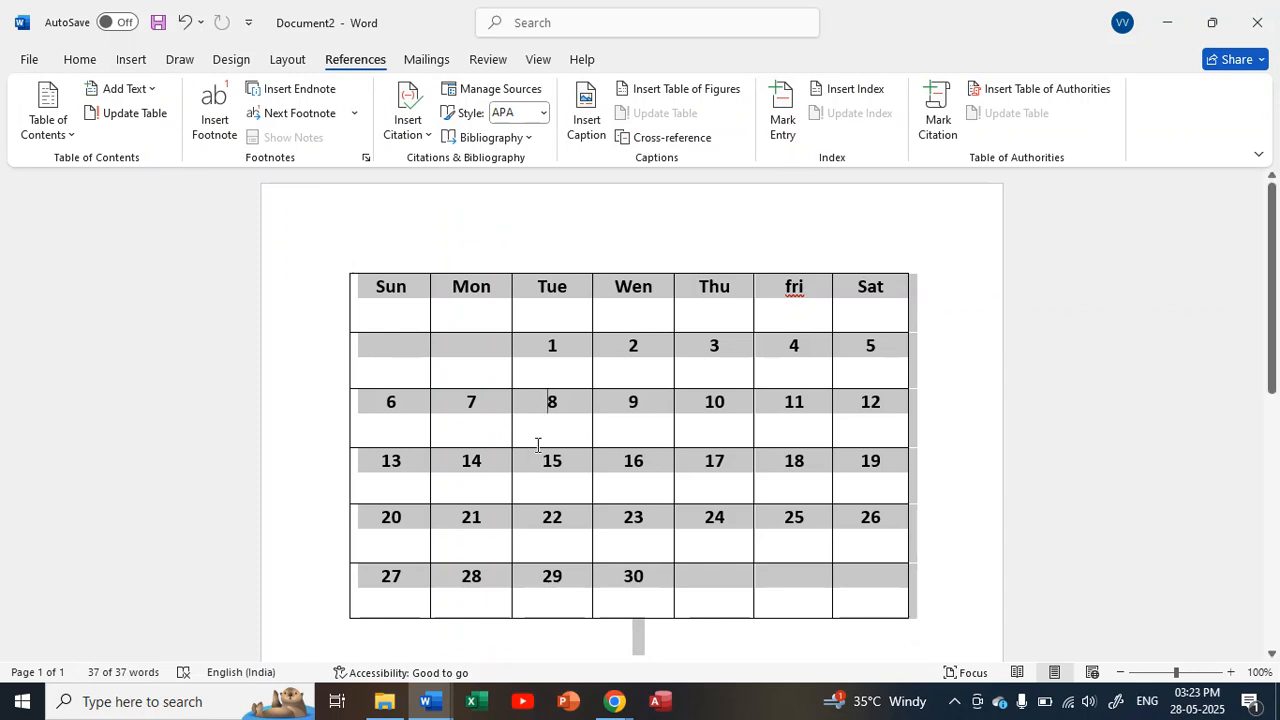
left_click(538, 445)
left_click_drag(381, 289, 884, 591)
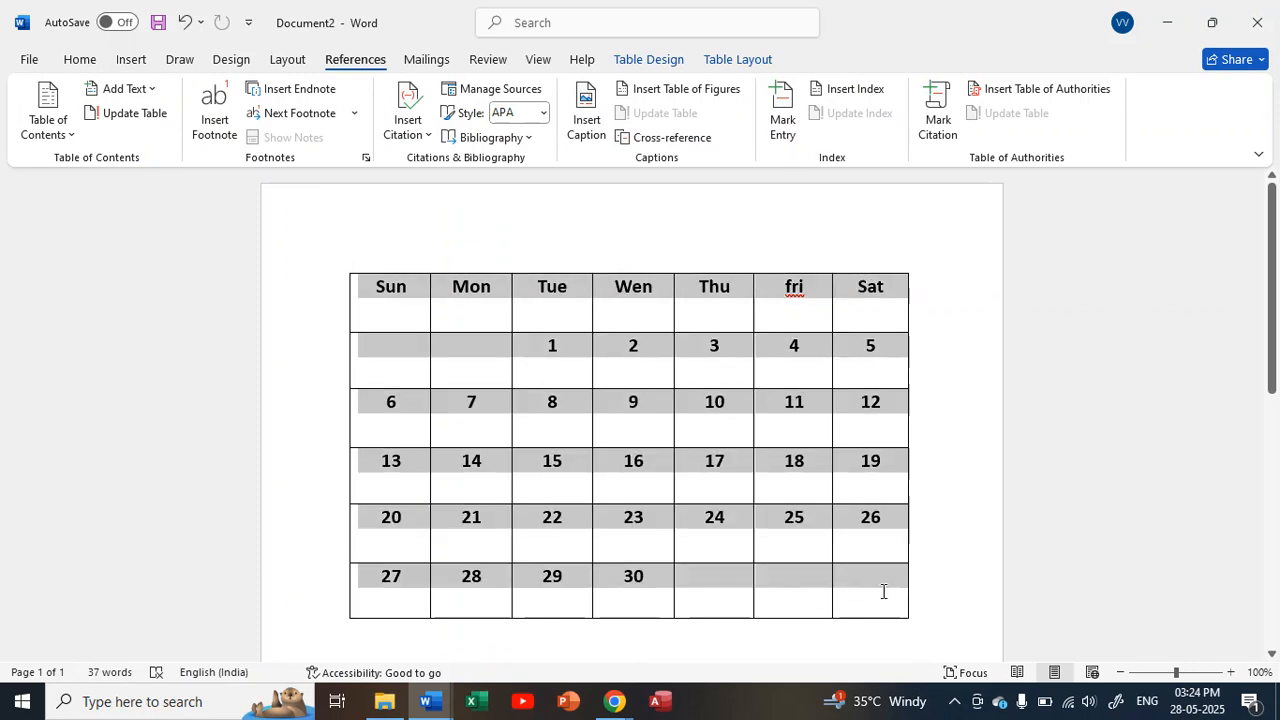
right_click(714, 519)
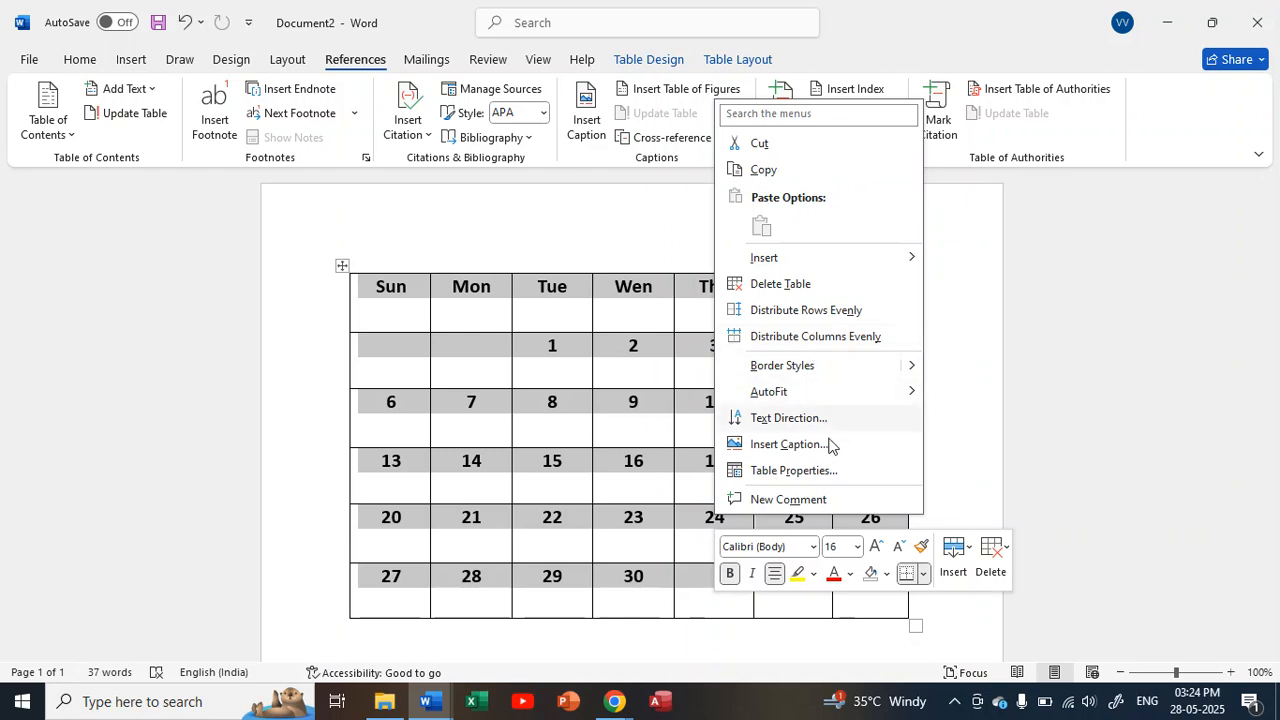
left_click(440, 290)
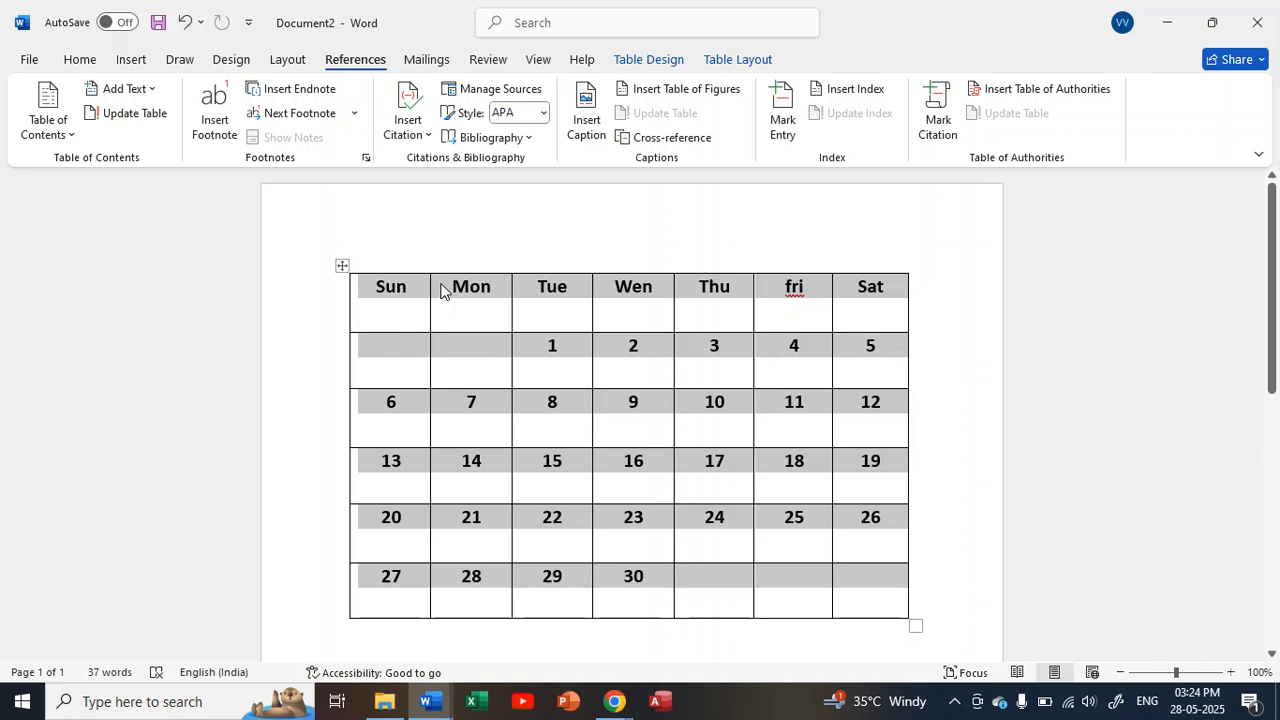
left_click(288, 60)
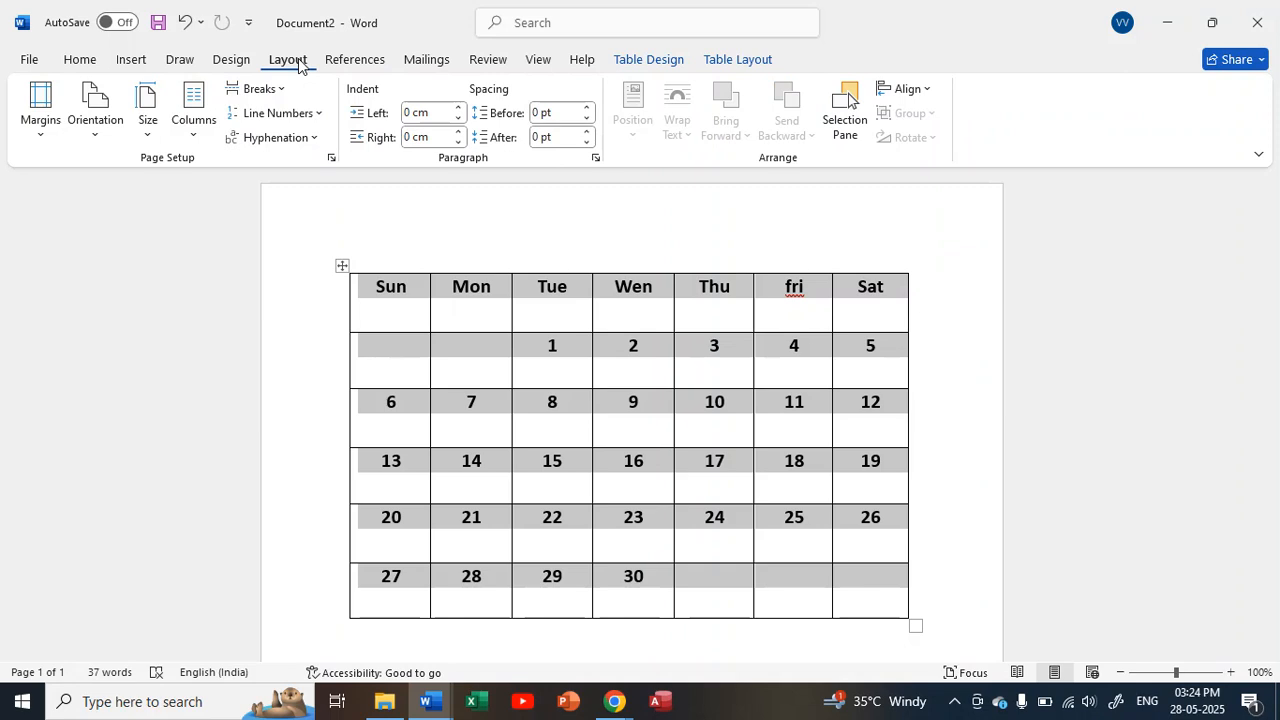
left_click(233, 60)
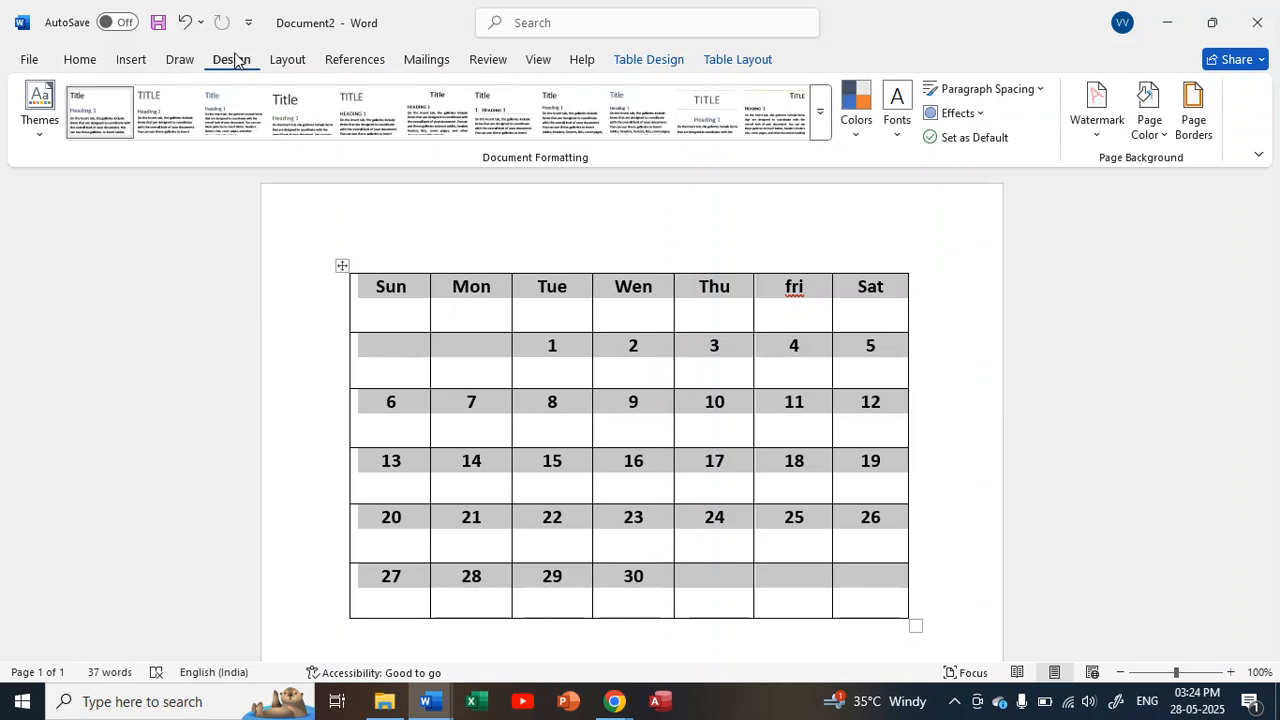
left_click(180, 64)
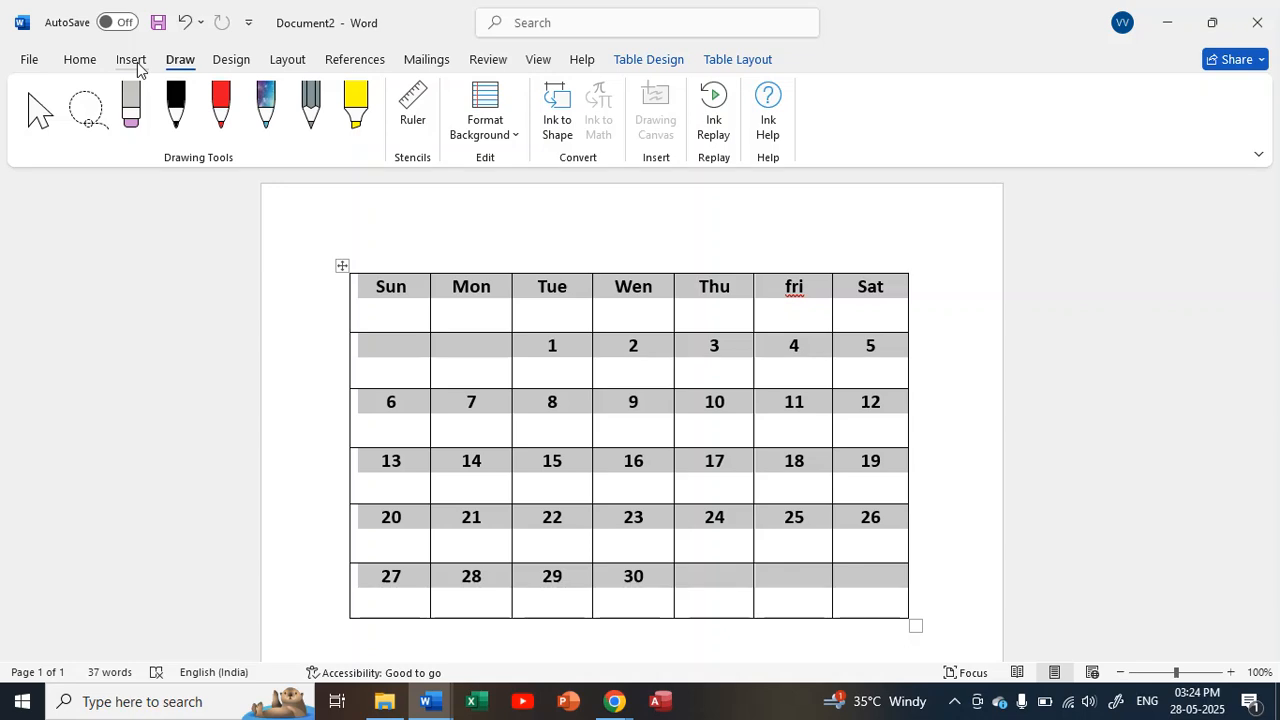
left_click(138, 64)
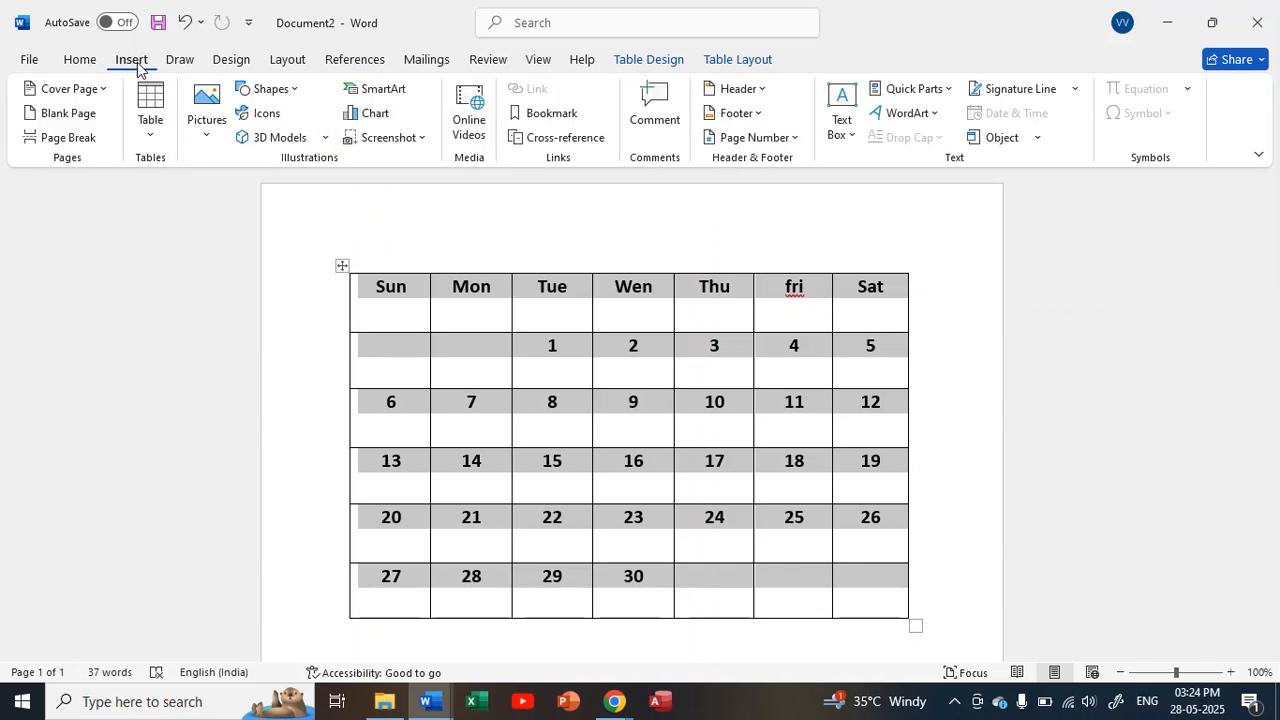
left_click(565, 288)
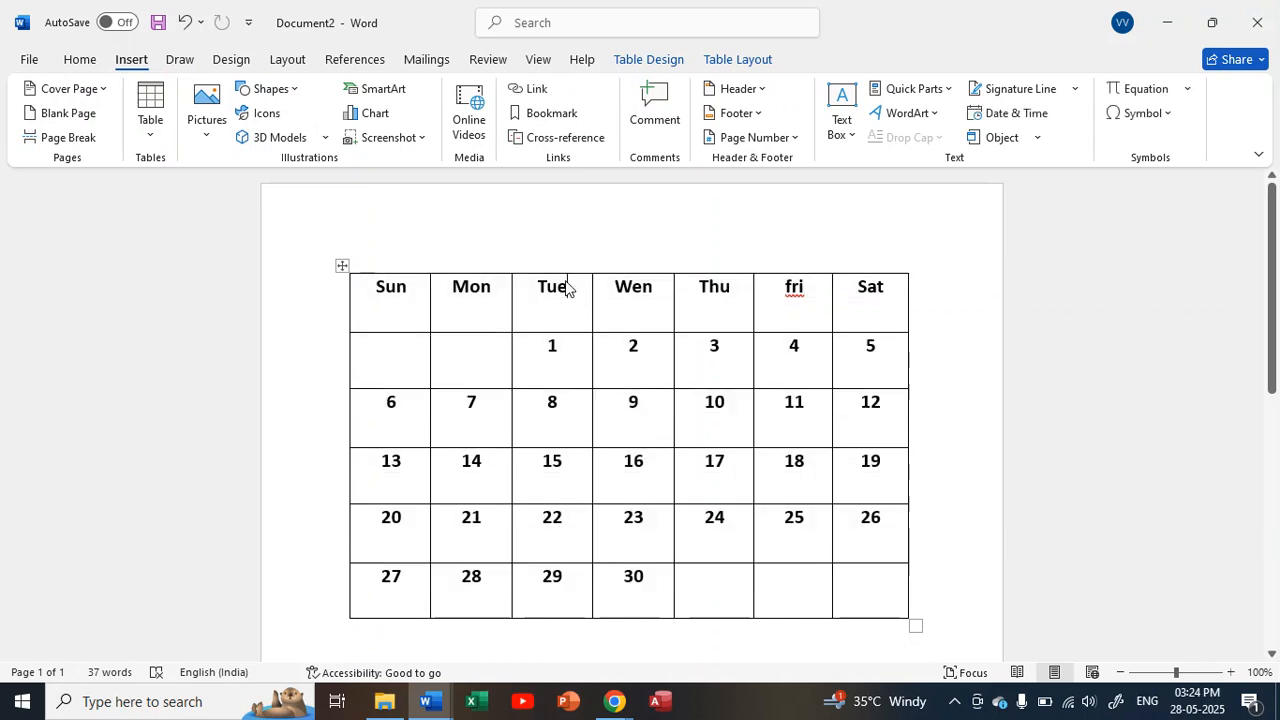
Insert a row above the weekday header row and merge its cells into one
left_click(899, 294)
right_click(899, 294)
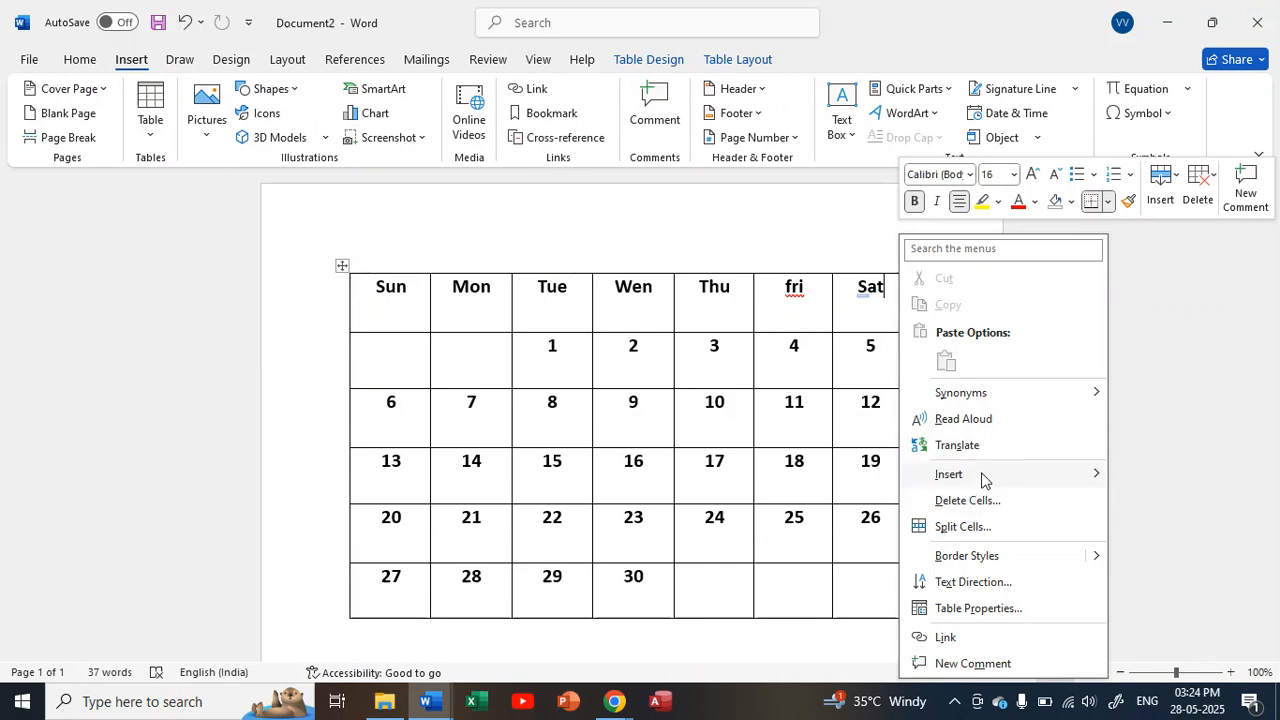
mouse_move(981, 480)
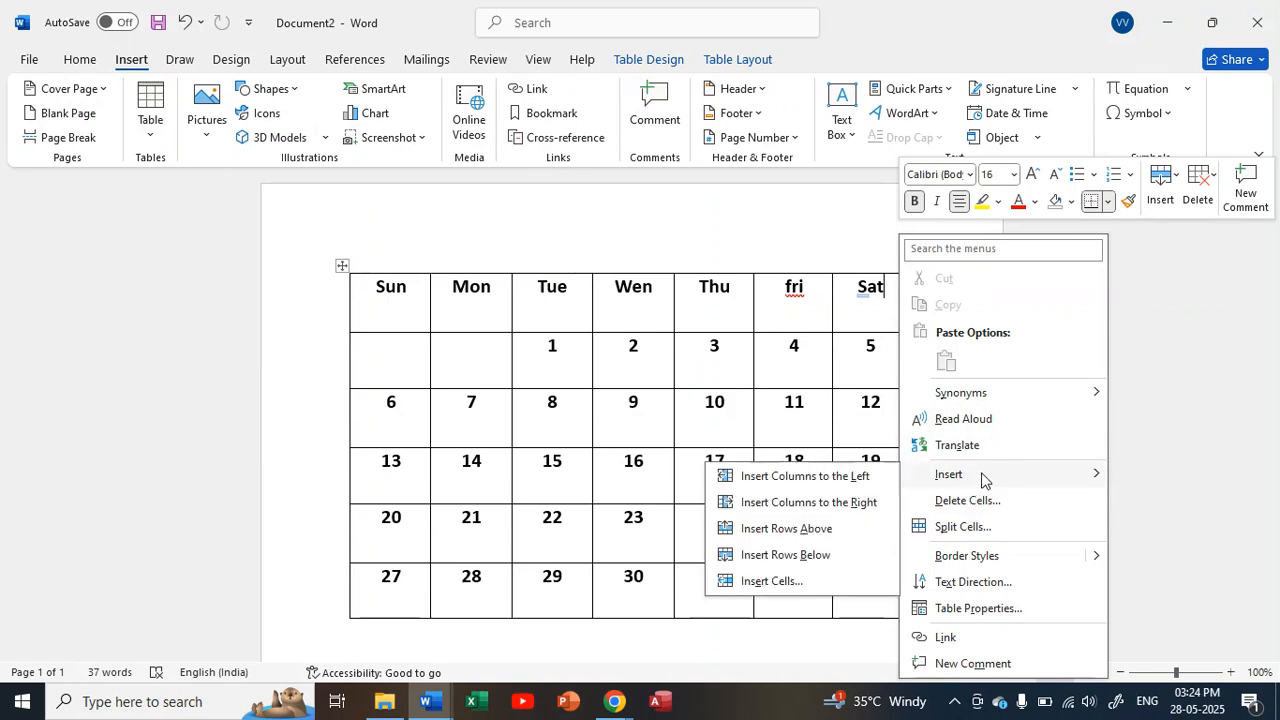
left_click(803, 530)
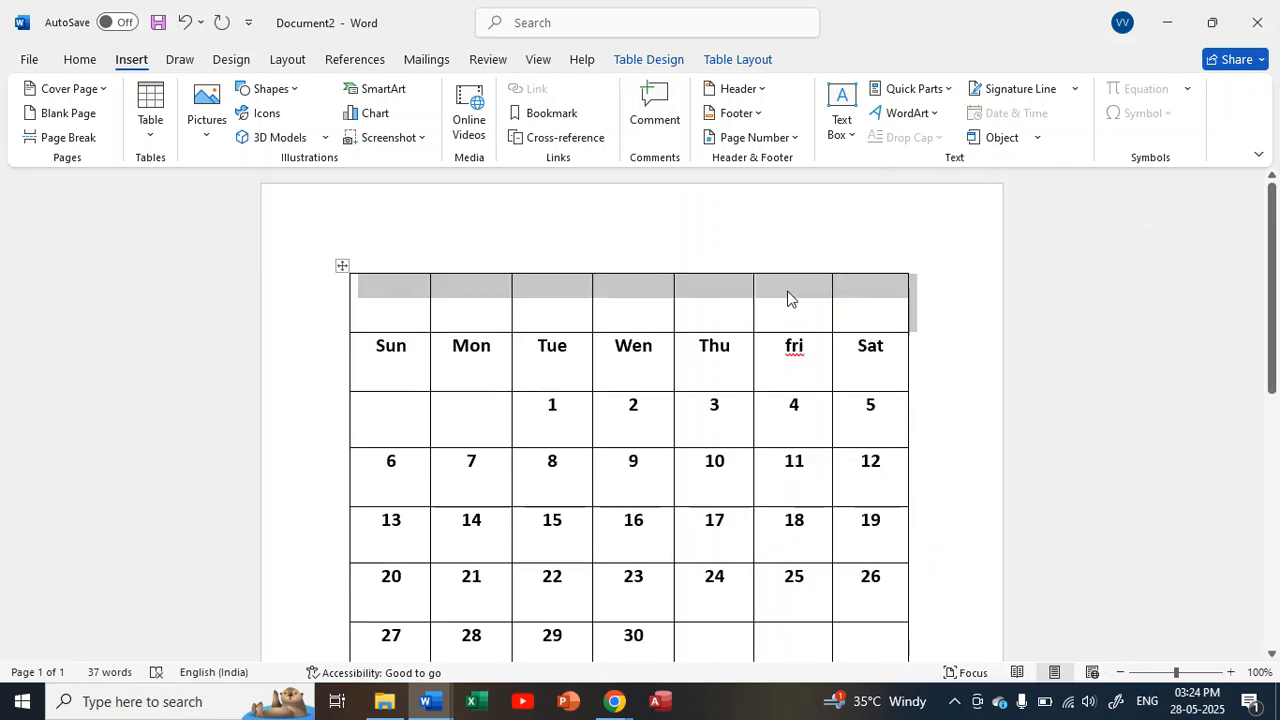
right_click(545, 298)
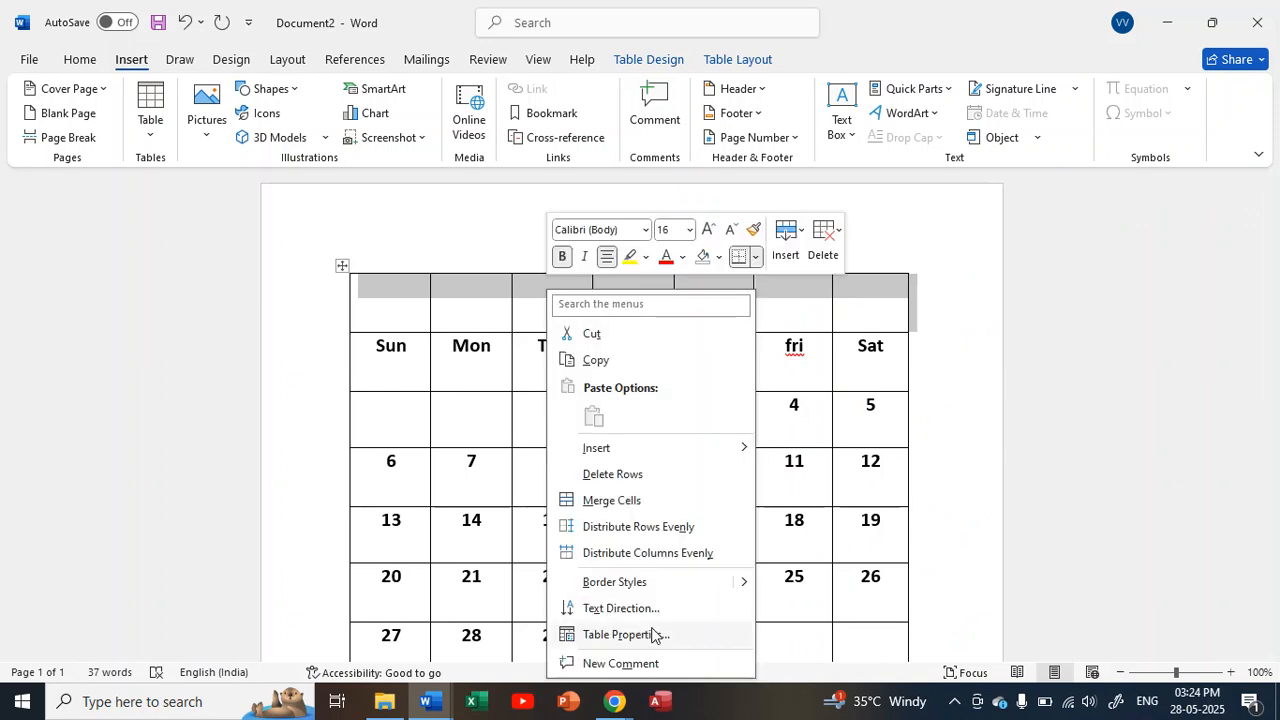
left_click(641, 502)
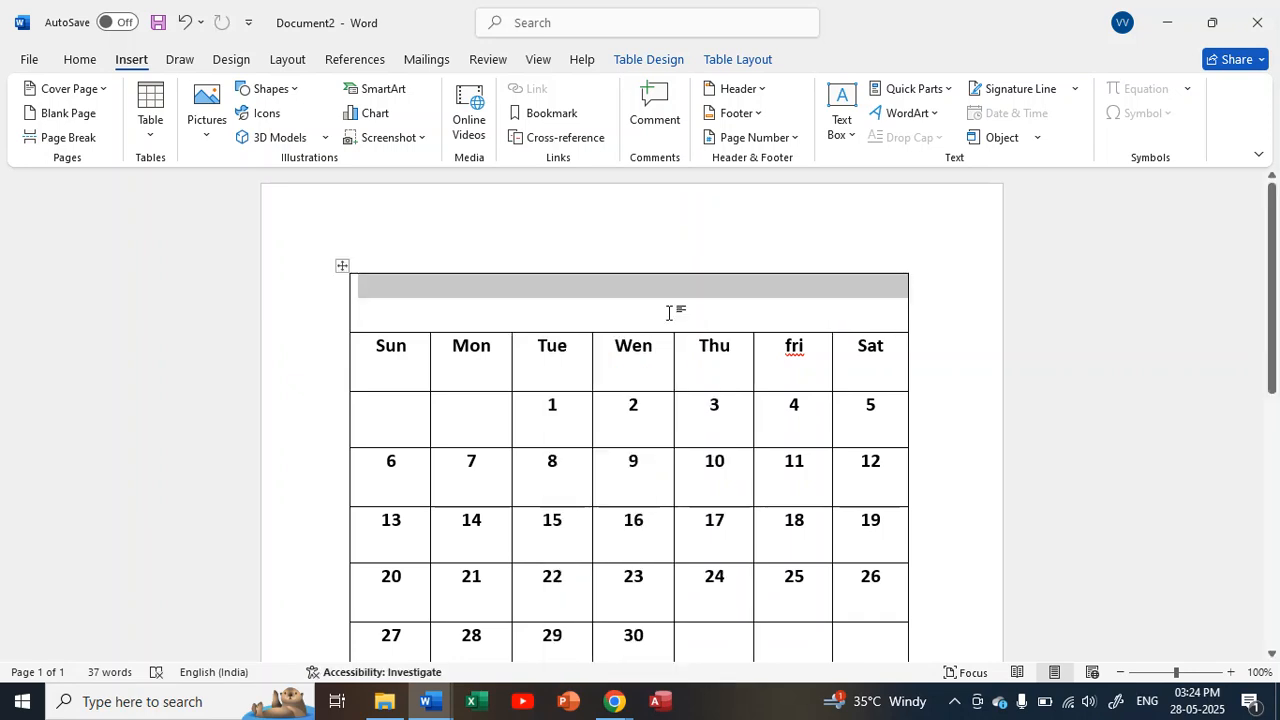
Enter the month title MAY in capitals in the merged cell above the weekday names
type("may")
key("BackSpace")
key("BackSpace")
key("BackSpace")
type("MAY")
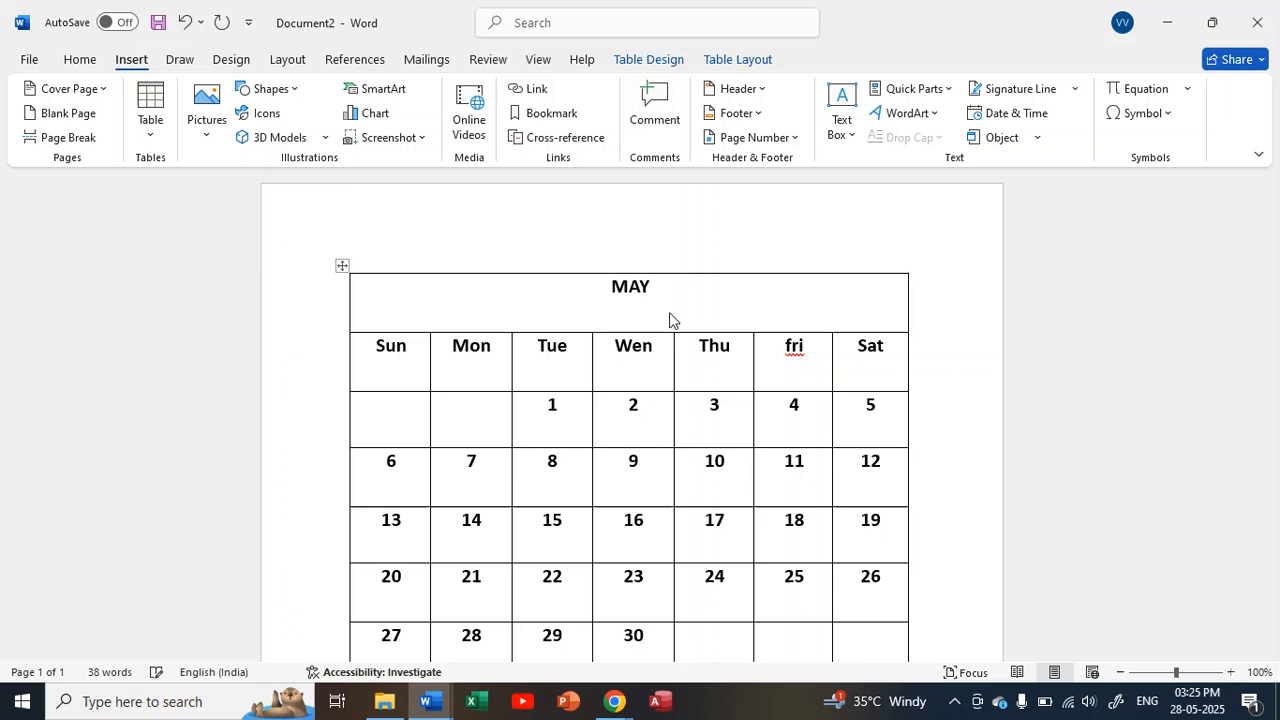
Change all the weekday names from Sun to Sat to uppercase
left_click_drag(374, 346, 892, 366)
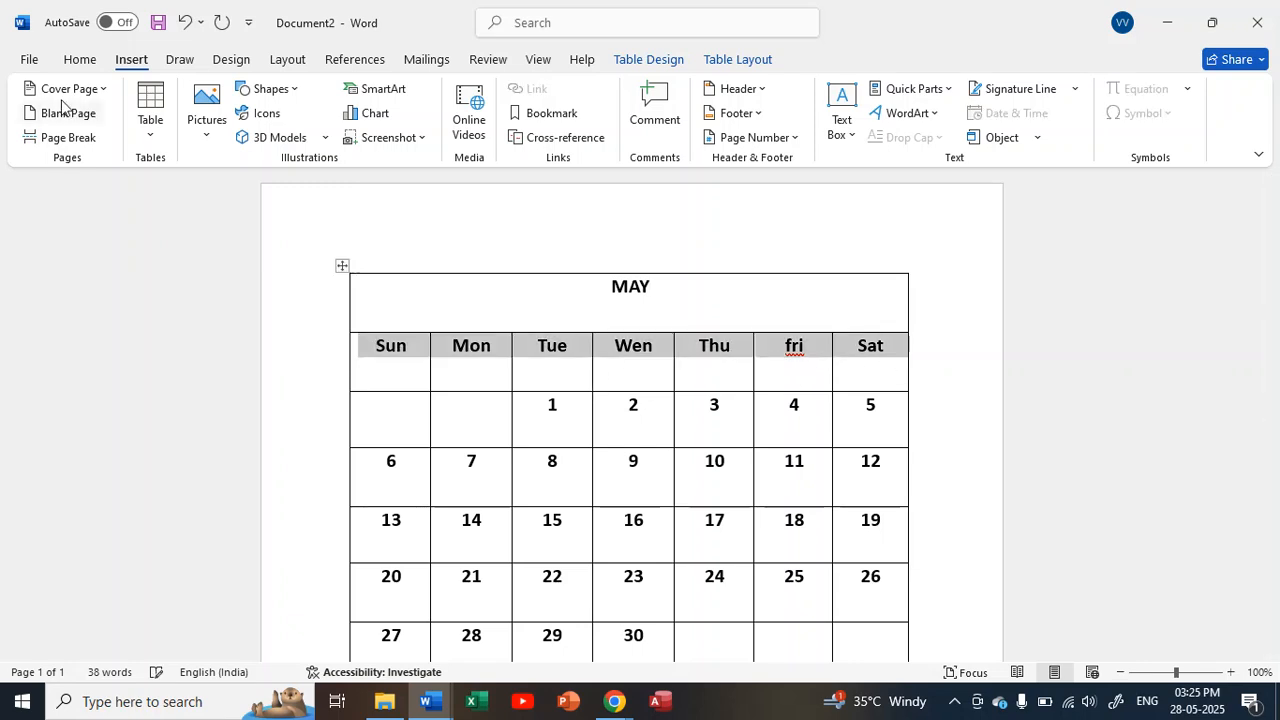
left_click(80, 60)
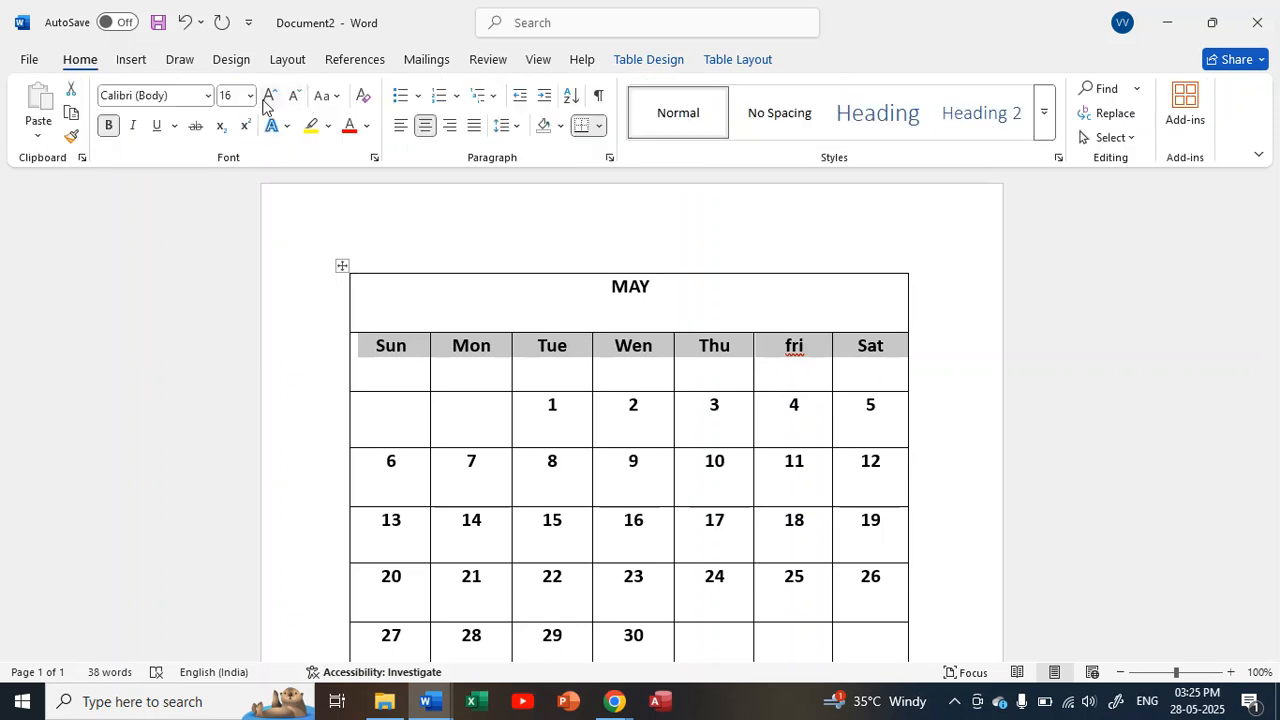
left_click(339, 97)
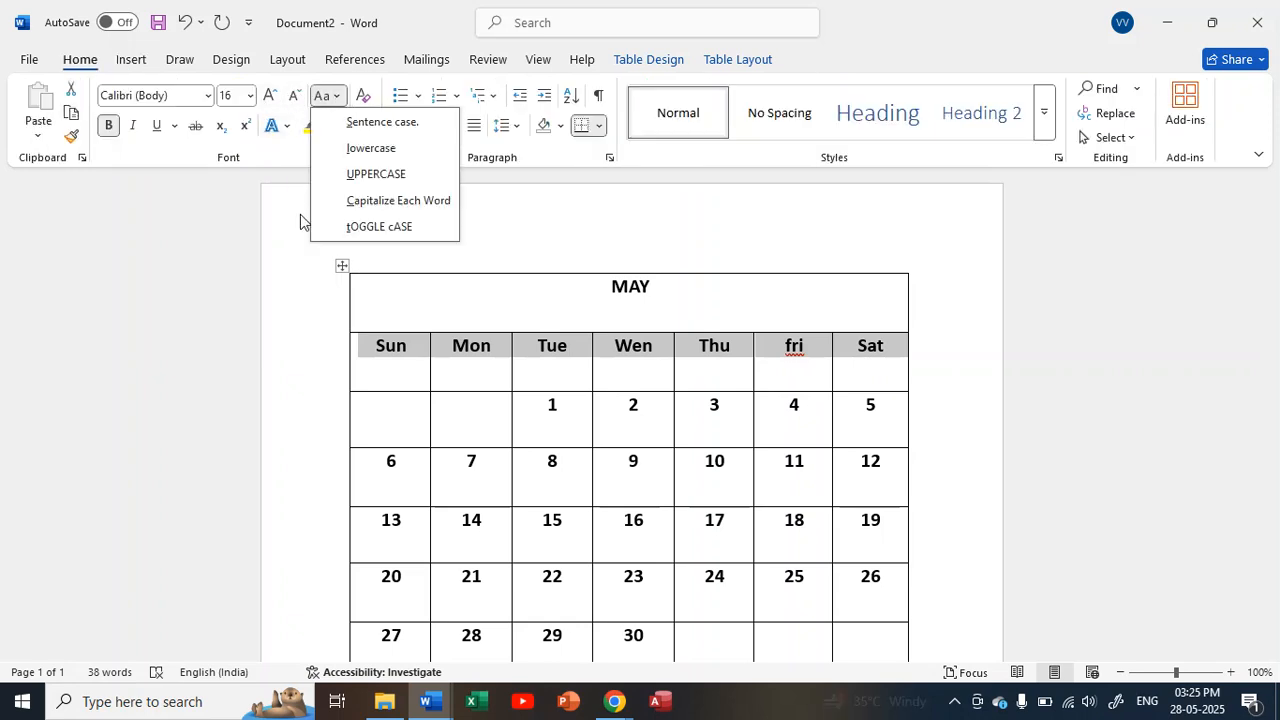
left_click(416, 178)
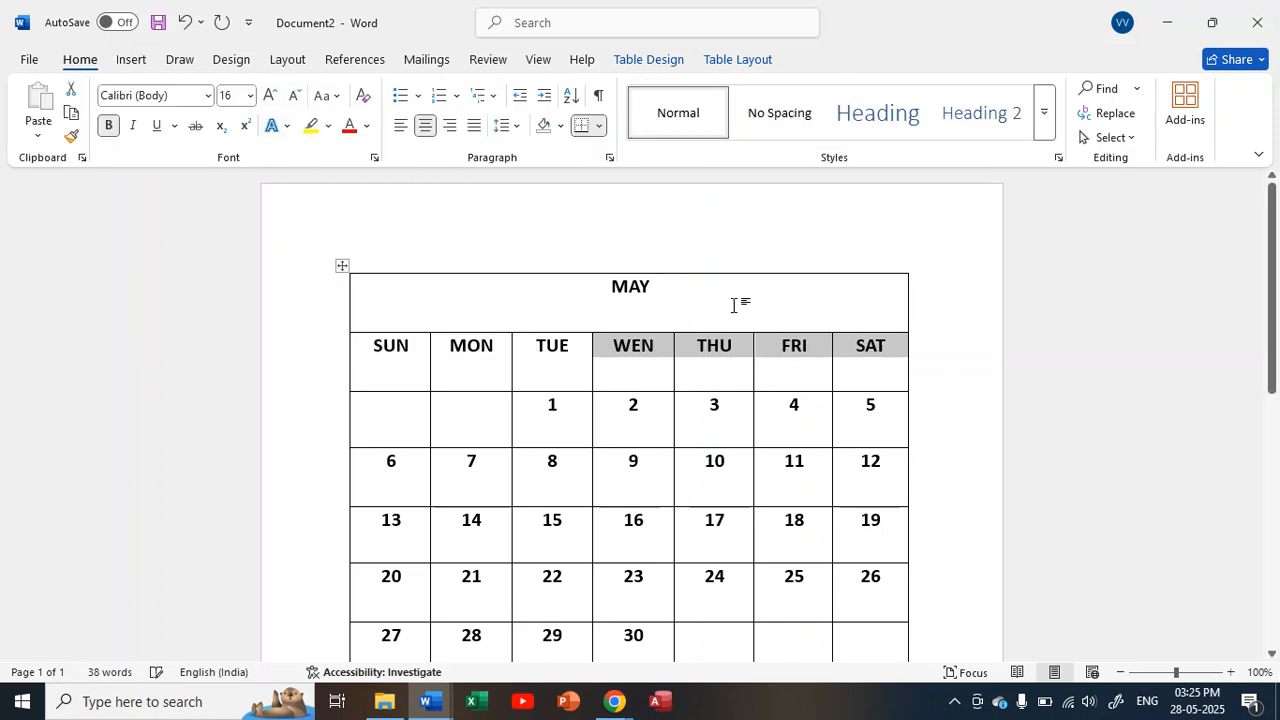
Insert the picture "excel 1" from the word folder inside the COA folder on this device, below the MAY title in the merged cell
left_click(679, 290)
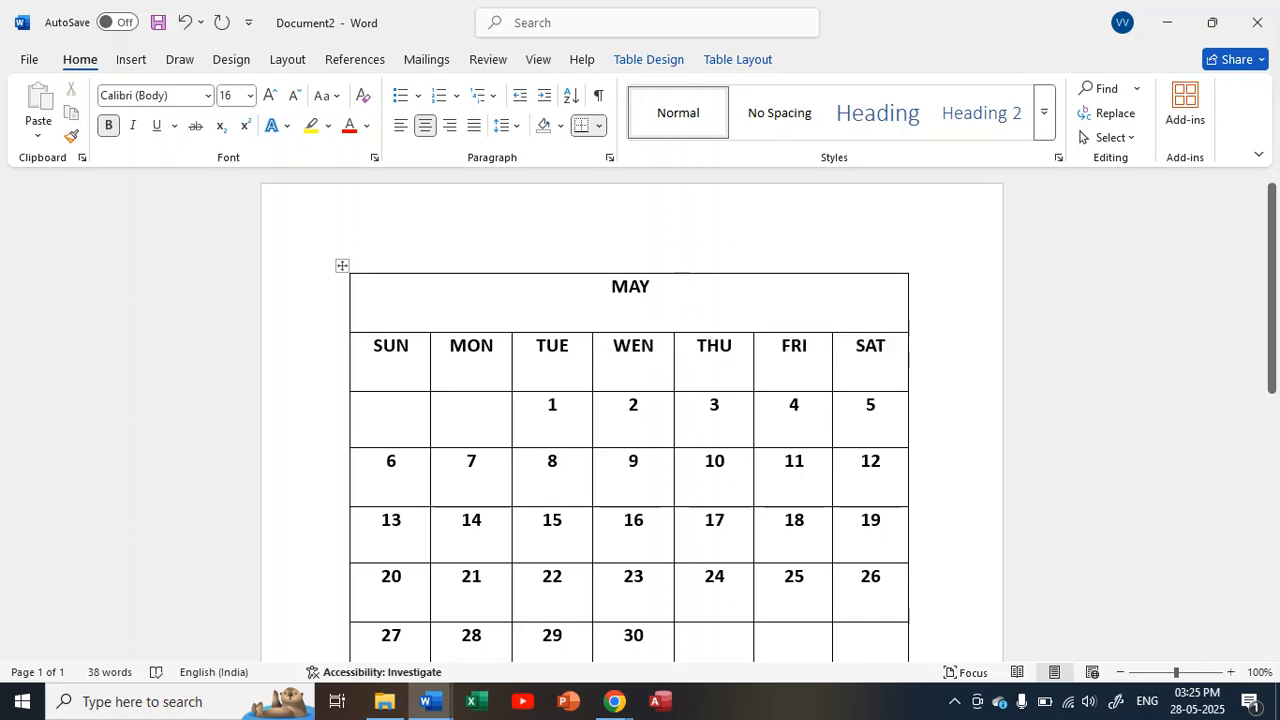
left_click(137, 60)
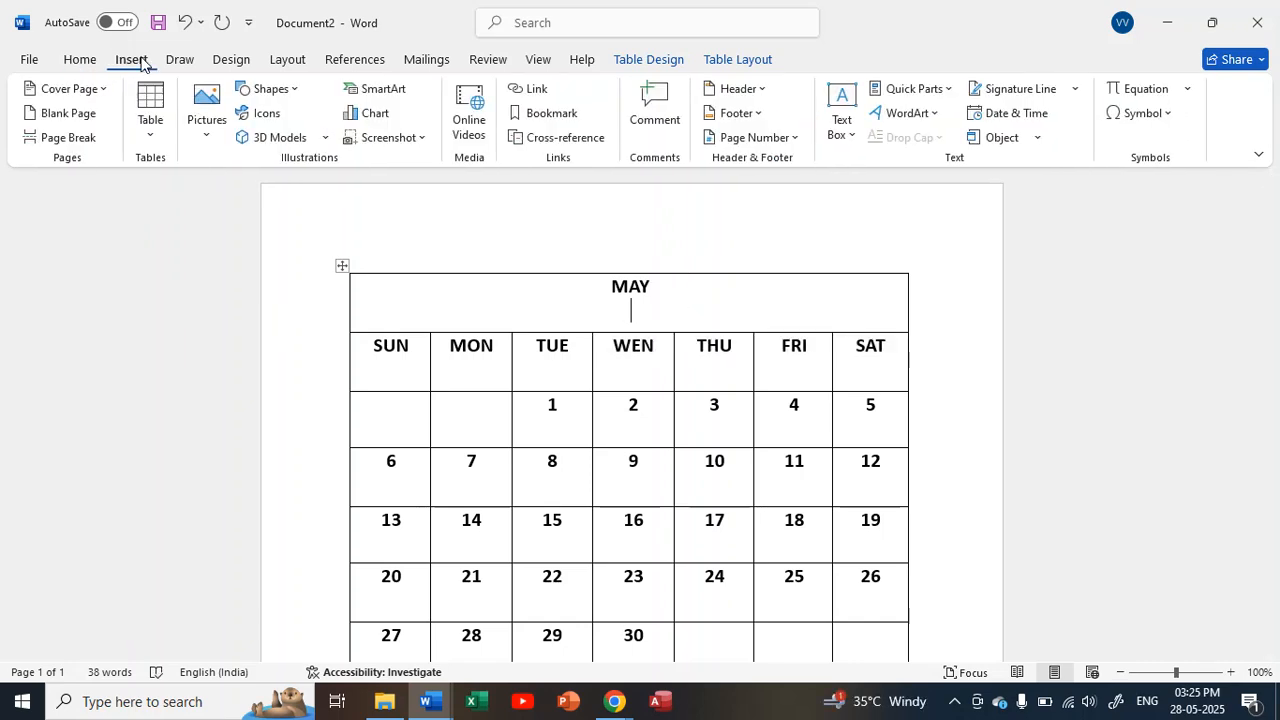
left_click(207, 118)
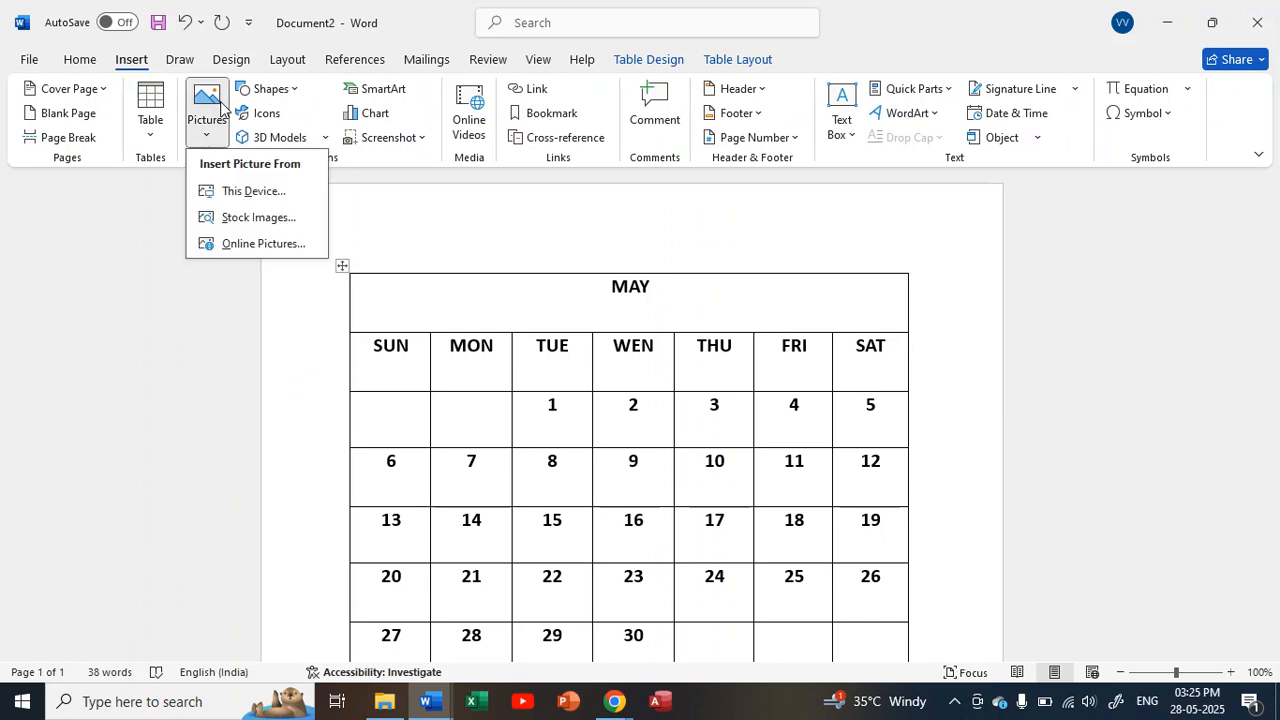
left_click(263, 200)
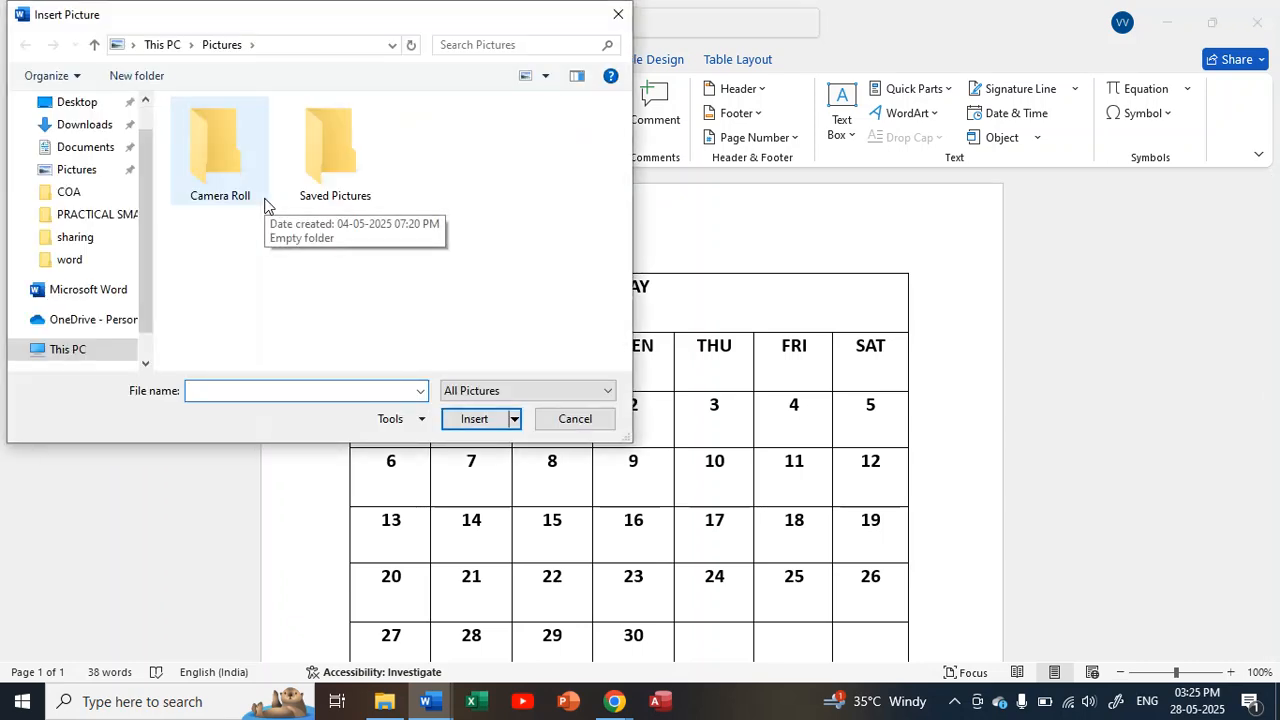
double_click(334, 184)
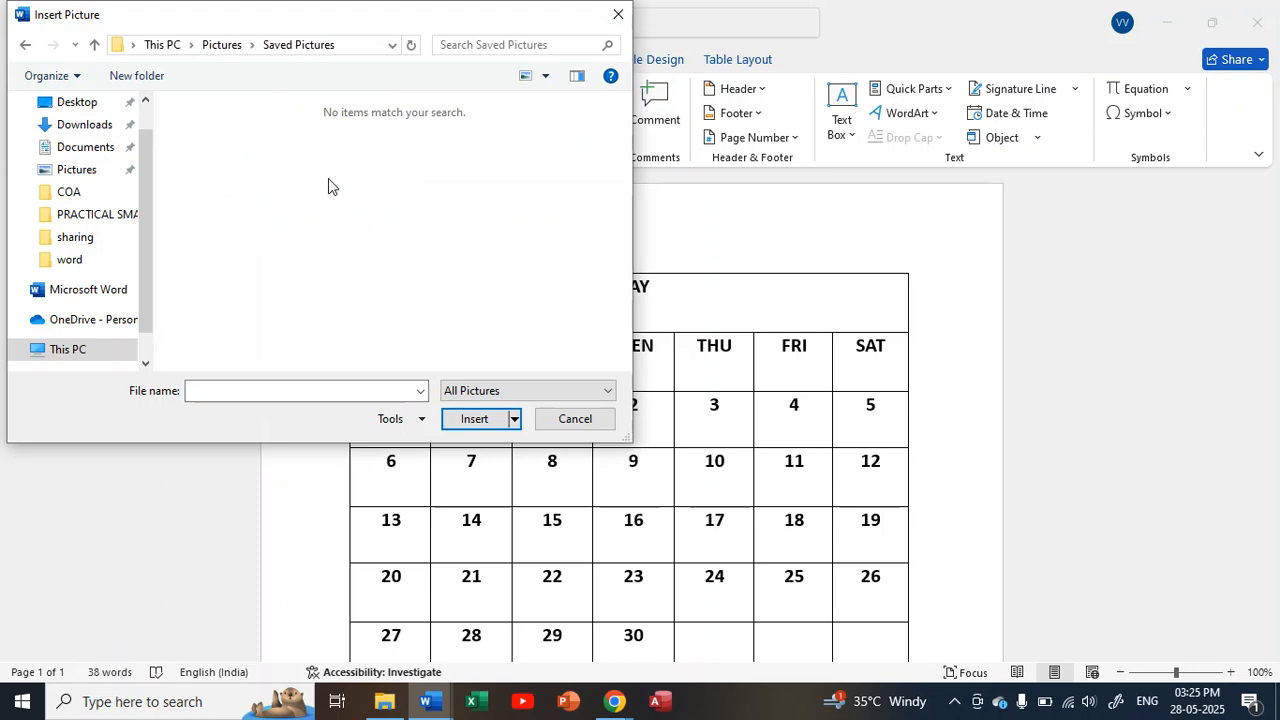
left_click(215, 45)
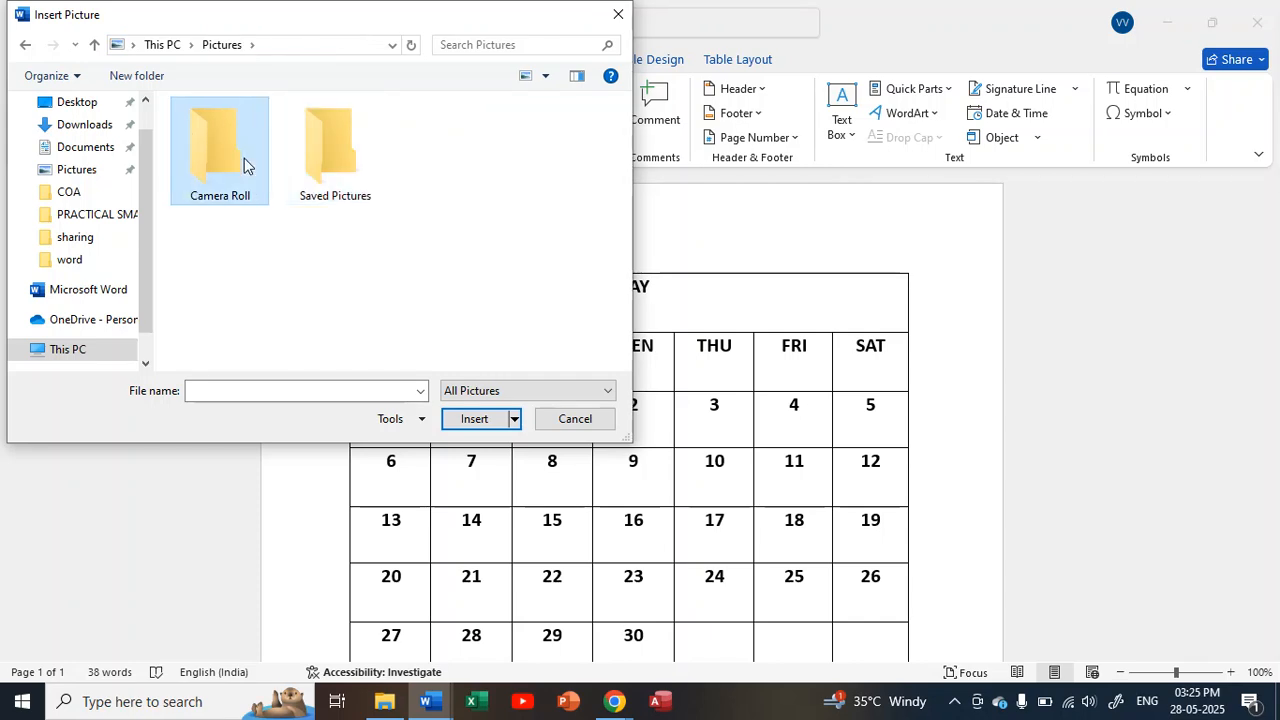
double_click(244, 158)
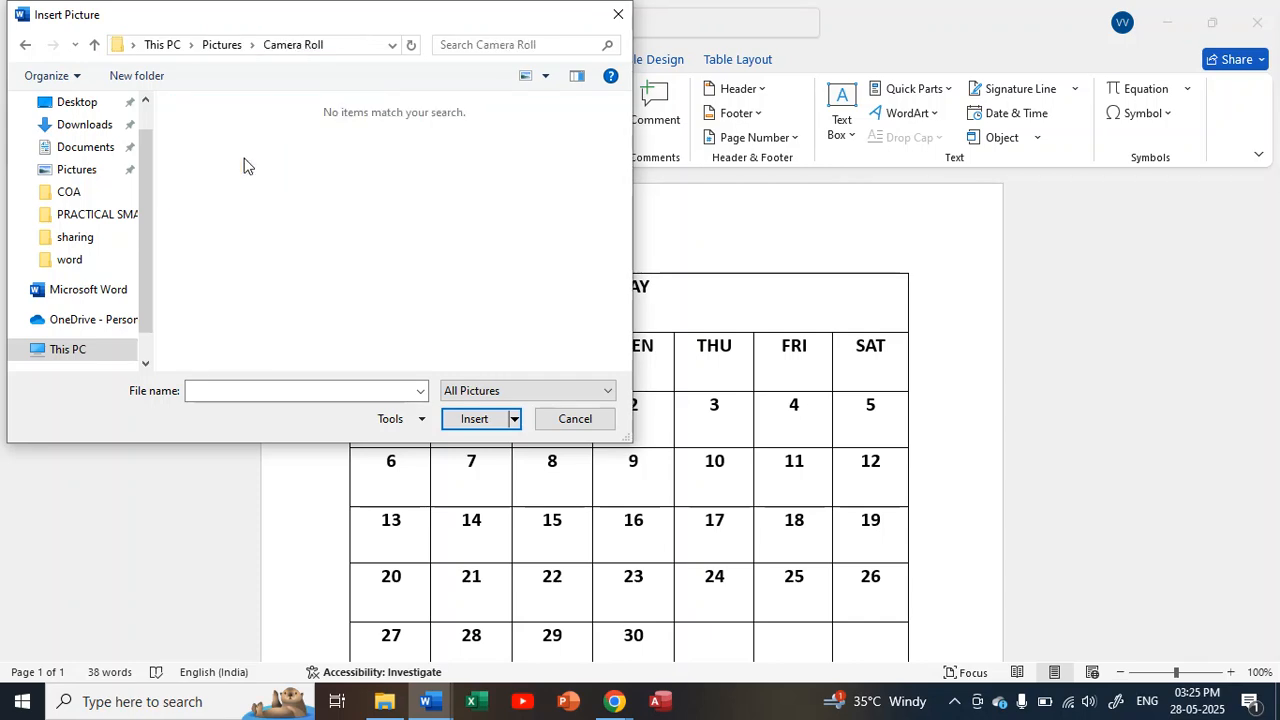
left_click(70, 192)
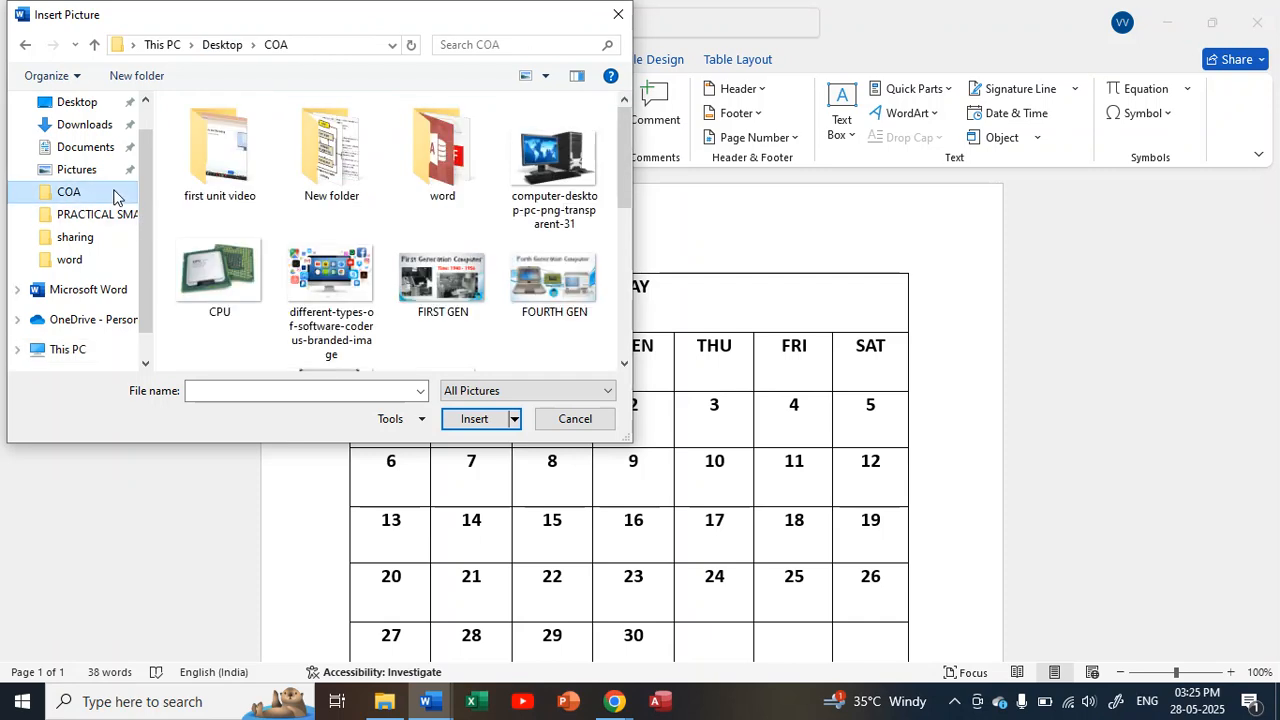
left_click(407, 172)
double_click(407, 172)
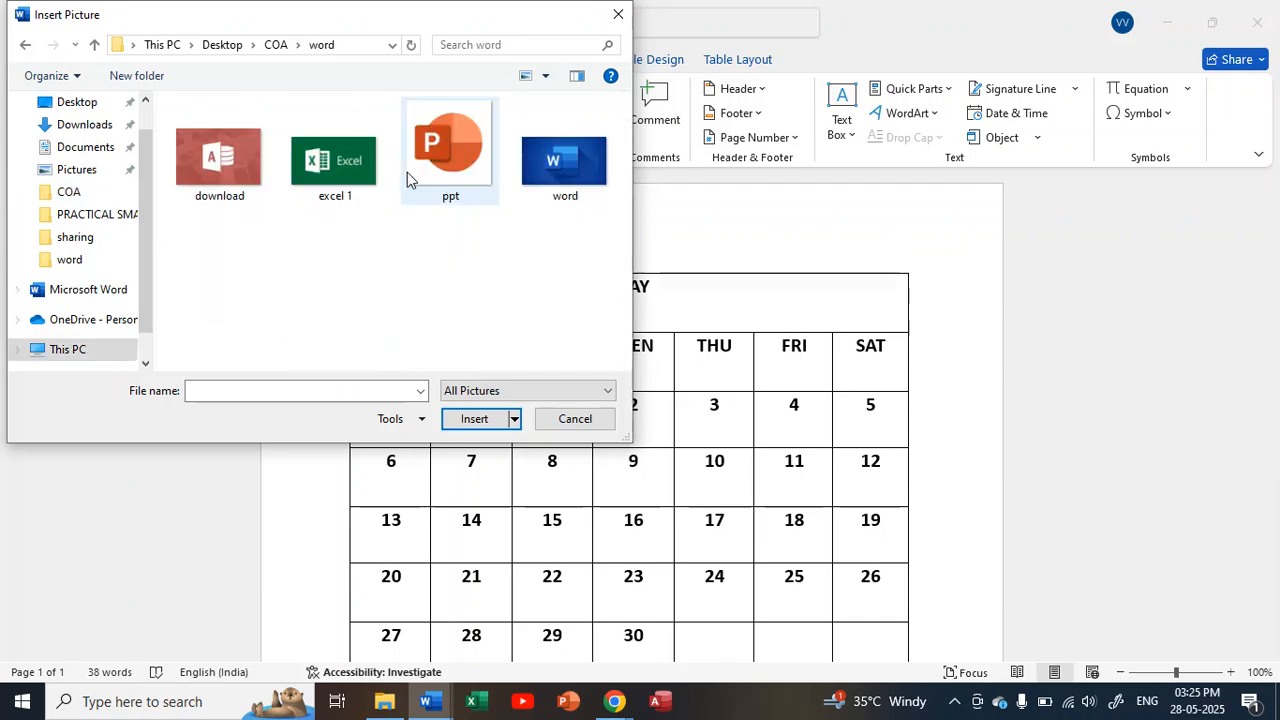
left_click(326, 178)
left_click(481, 424)
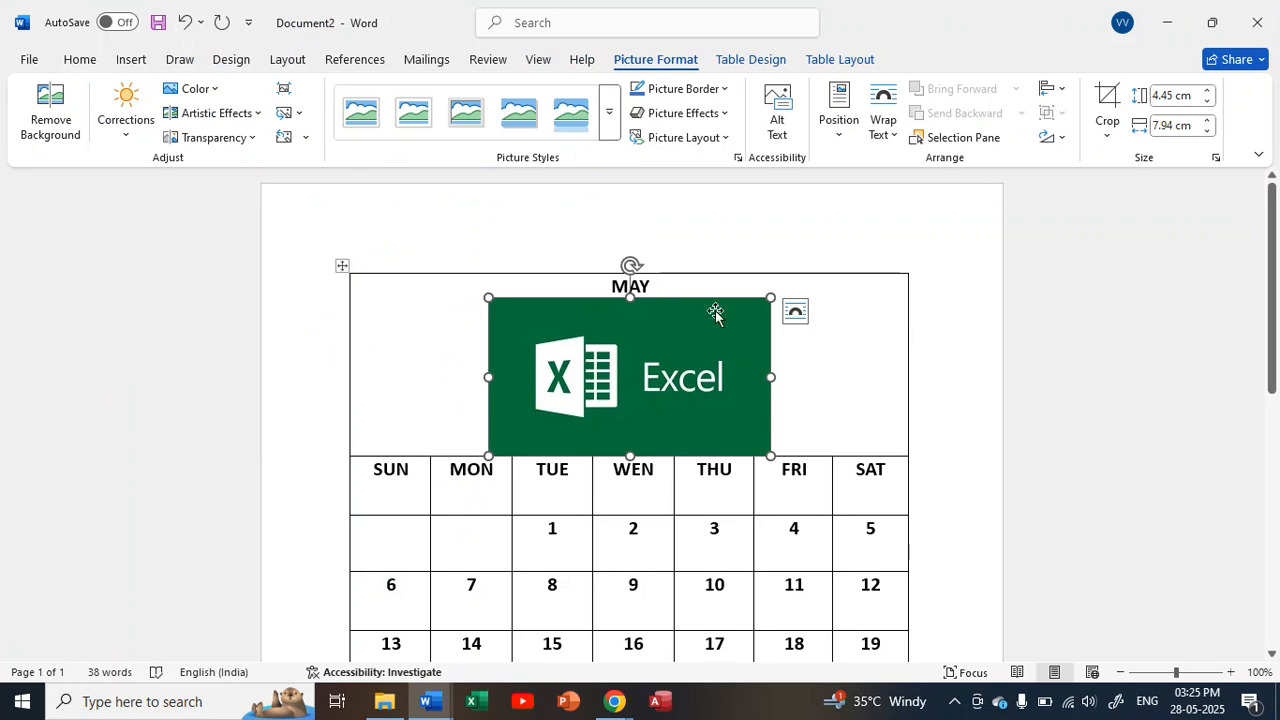
Position the Excel picture in the middle center with square text wrapping
left_click(837, 140)
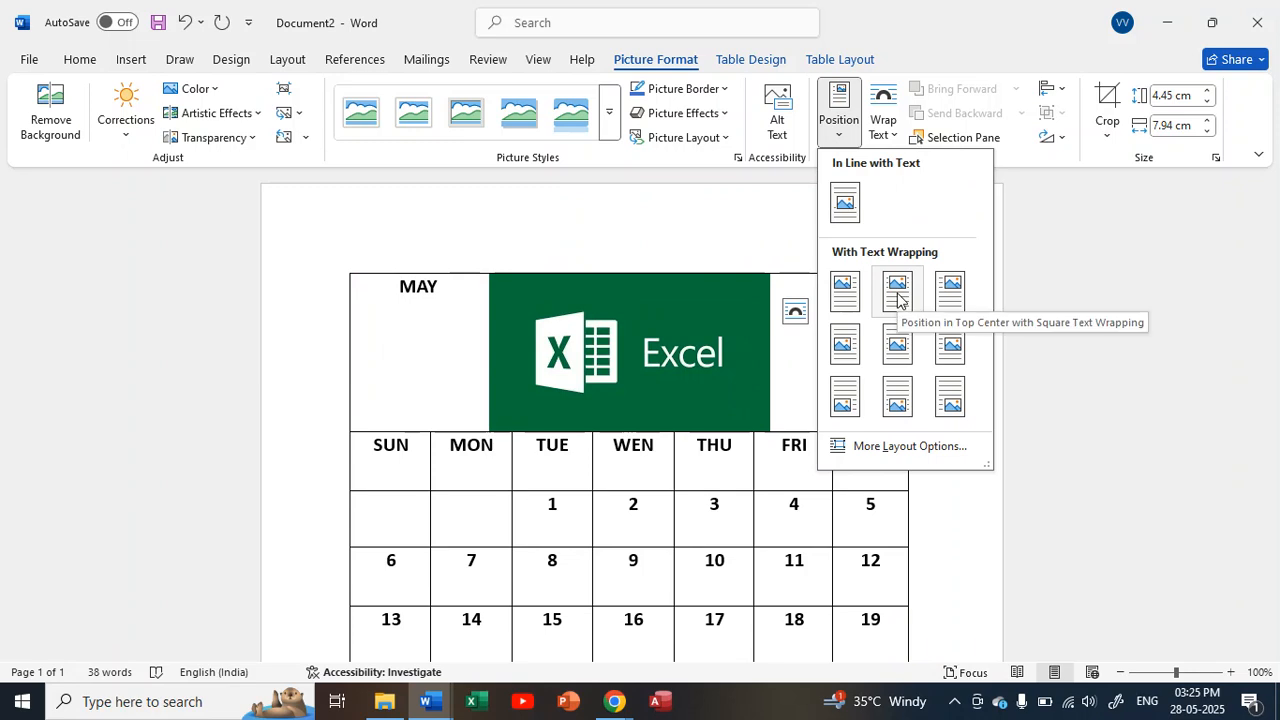
left_click(897, 345)
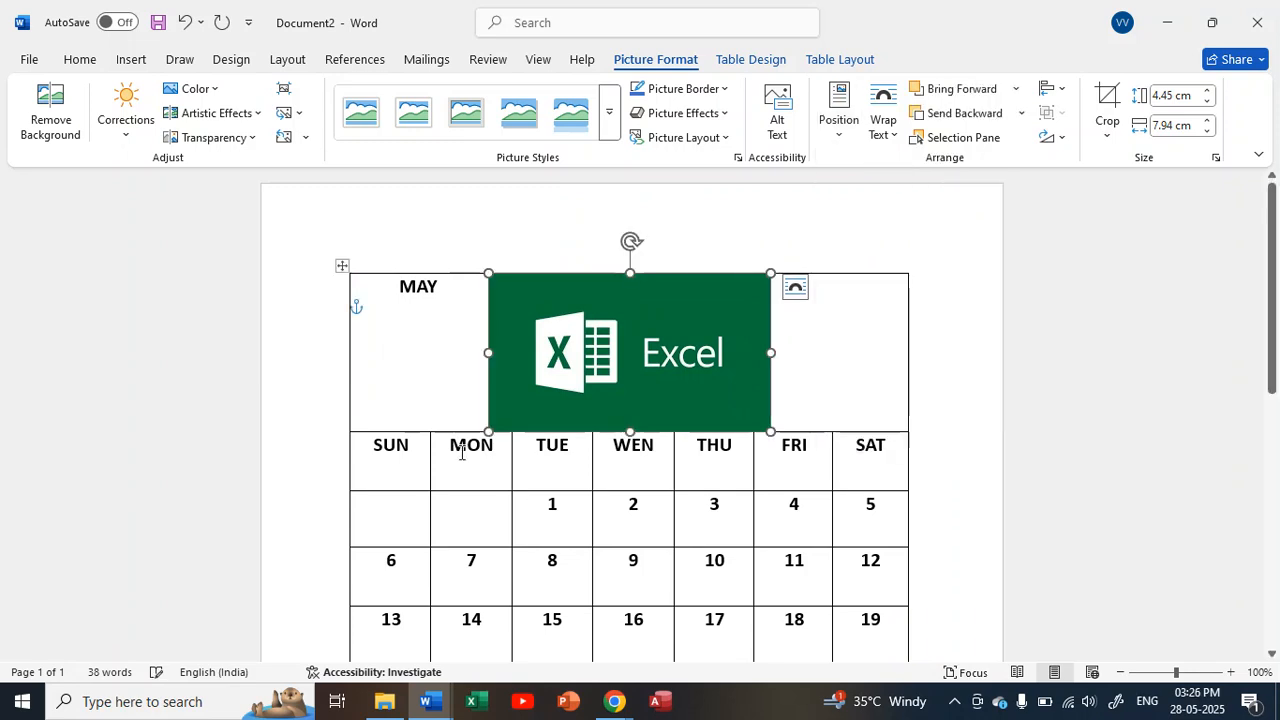
left_click(1271, 655)
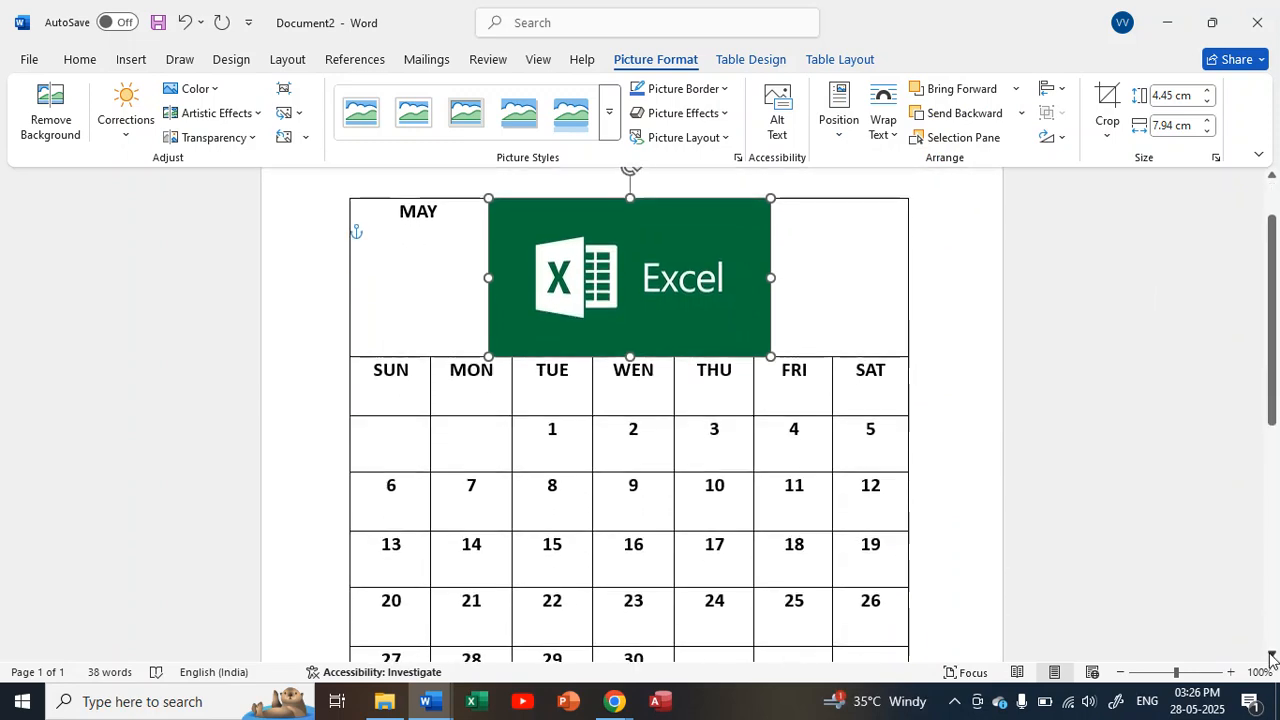
left_click(838, 118)
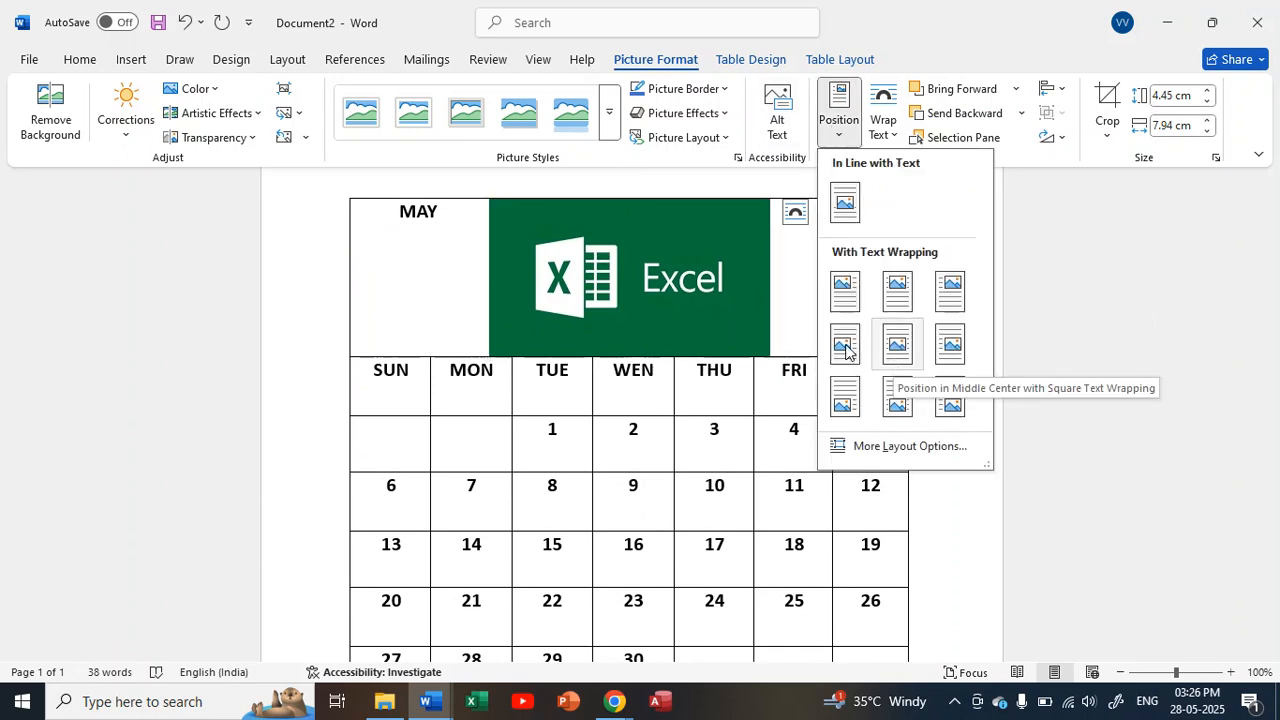
left_click(579, 233)
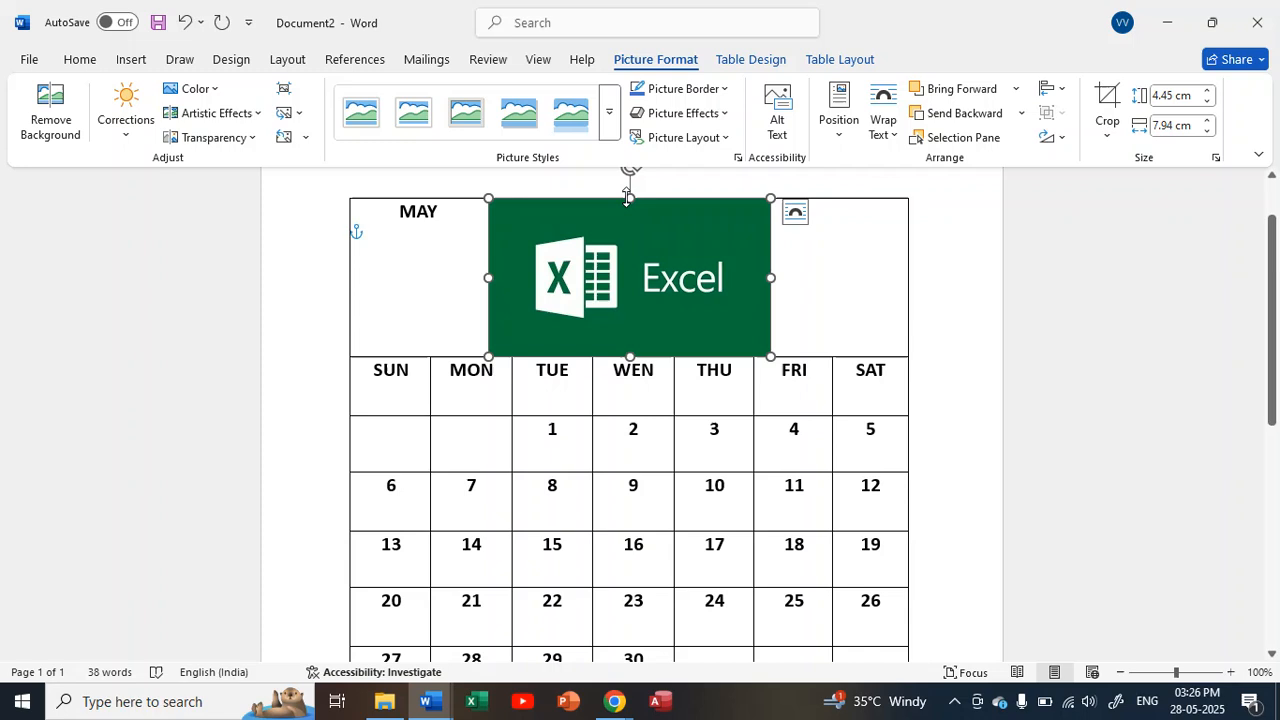
Shorten the Excel picture to about 3.6 cm high and widen it on both sides to fill more of the merged title cell
left_click_drag(628, 198, 630, 228)
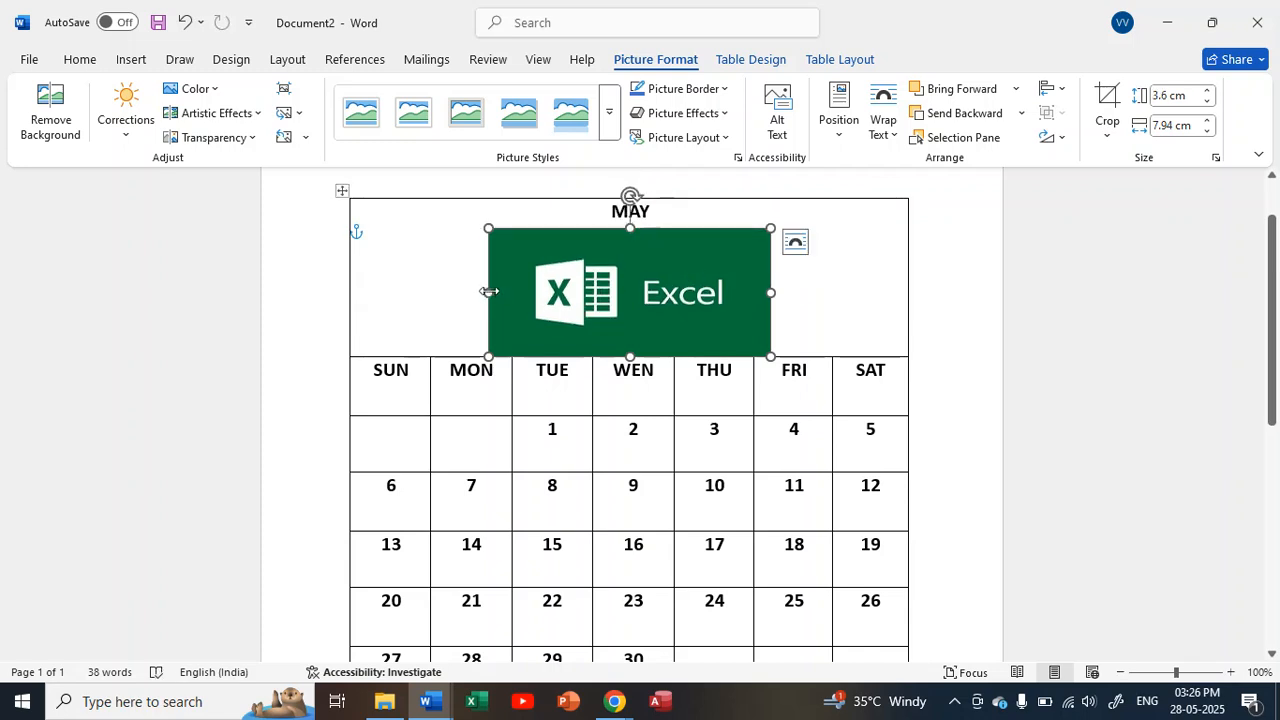
left_click_drag(488, 291, 351, 291)
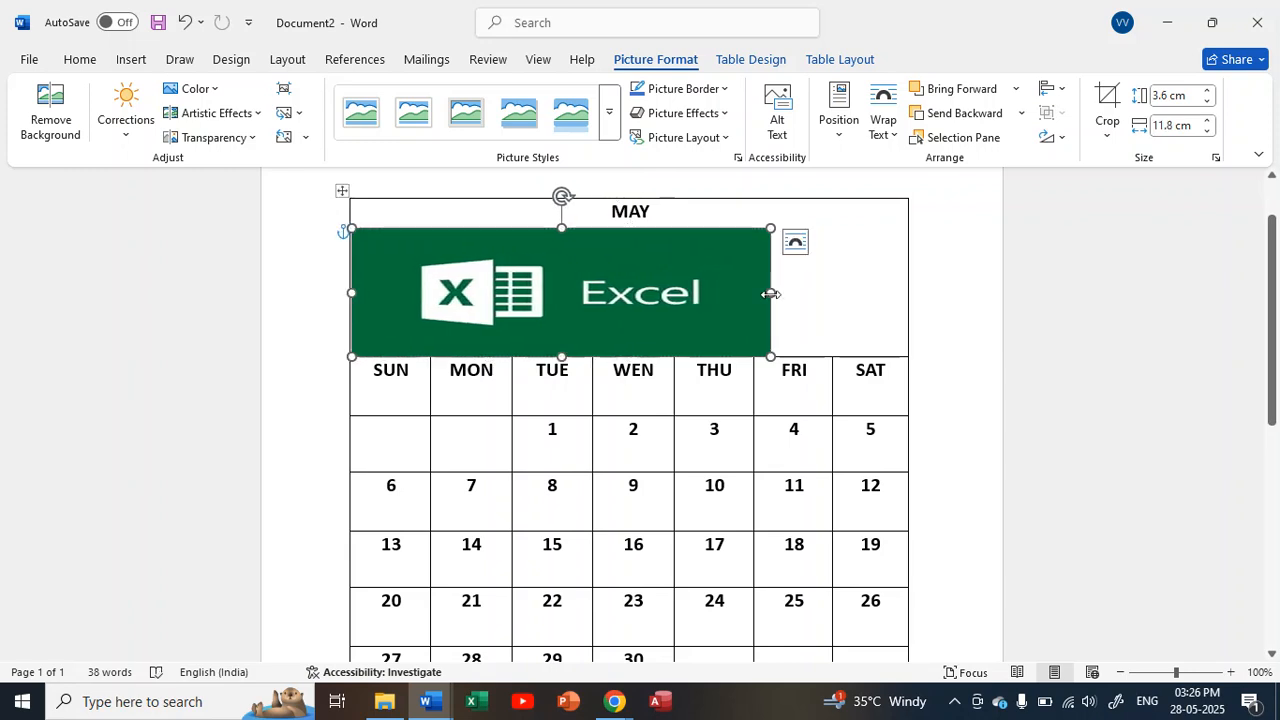
left_click_drag(770, 293, 903, 297)
Cycle the text direction of all weekday and date cells through both vertical orientations and back to horizontal
left_click_drag(362, 366, 850, 650)
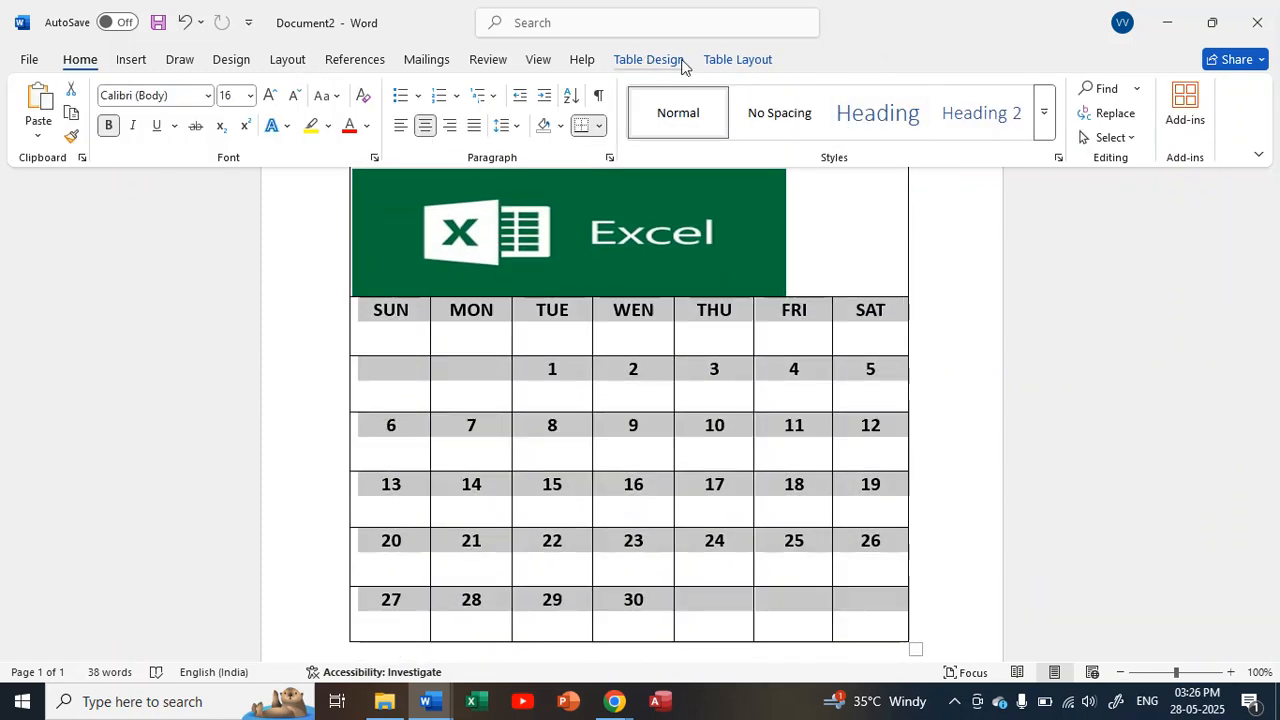
left_click(737, 60)
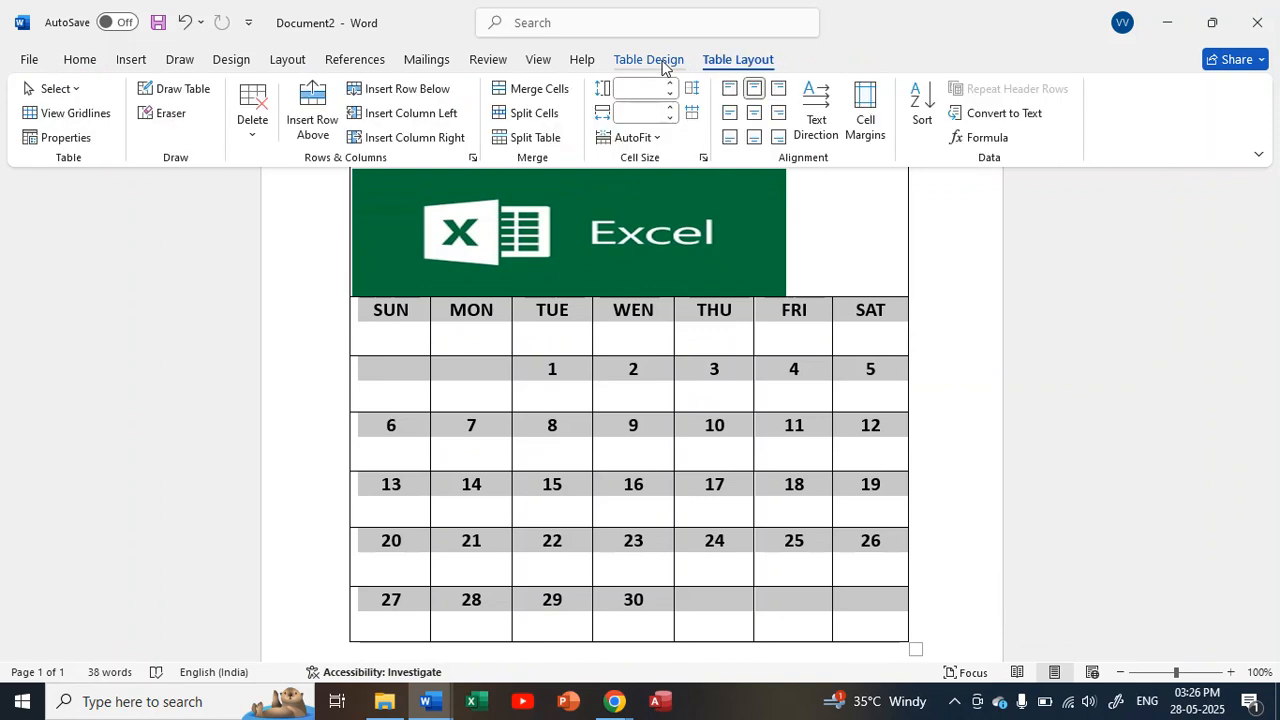
left_click(816, 110)
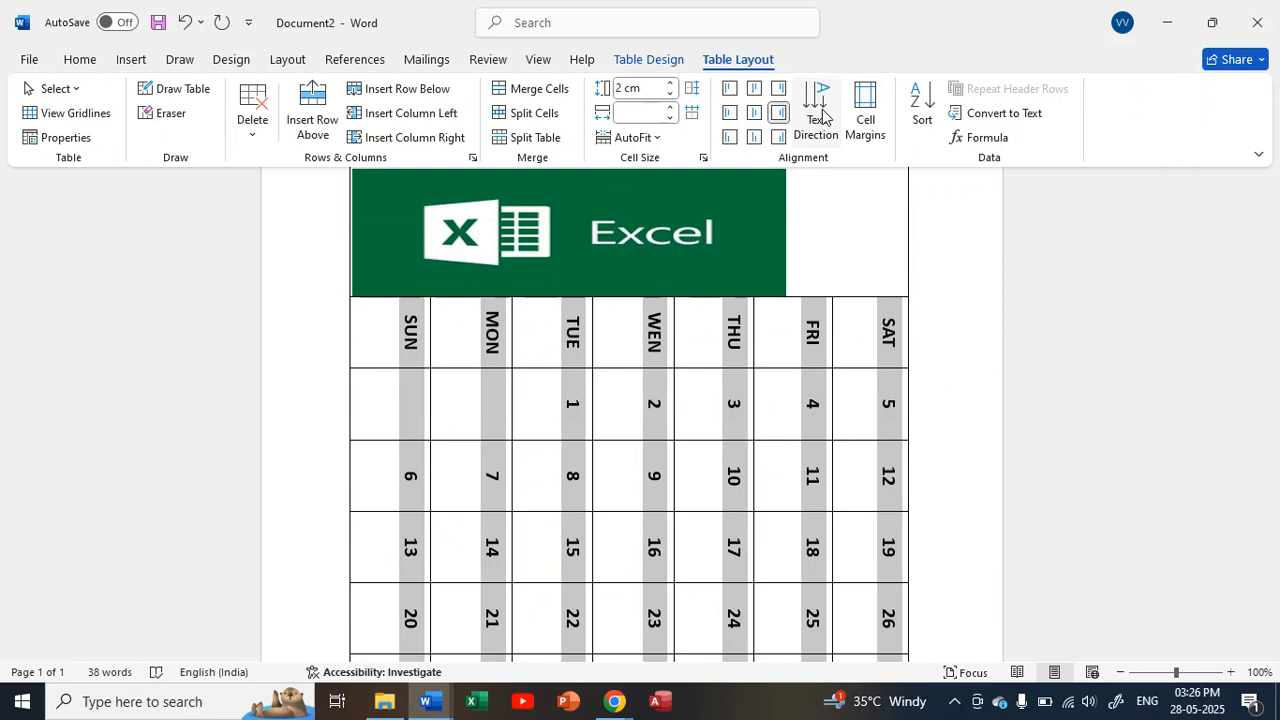
left_click(822, 117)
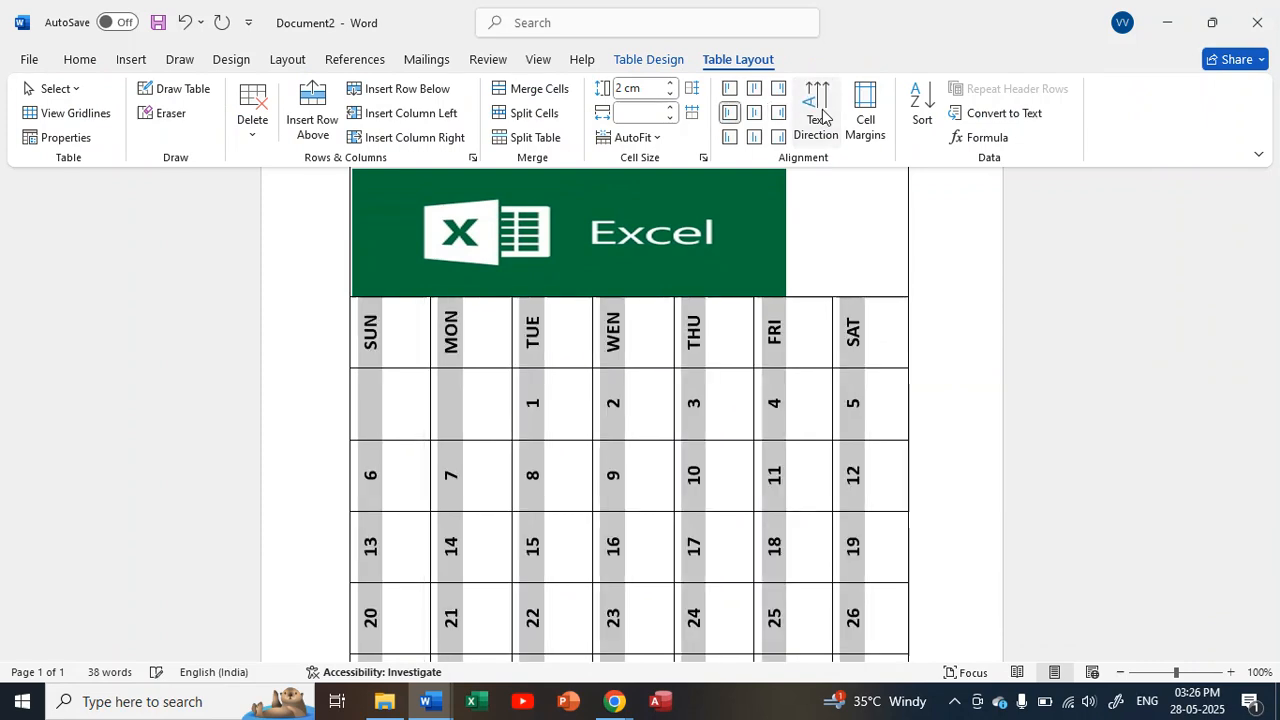
left_click(822, 117)
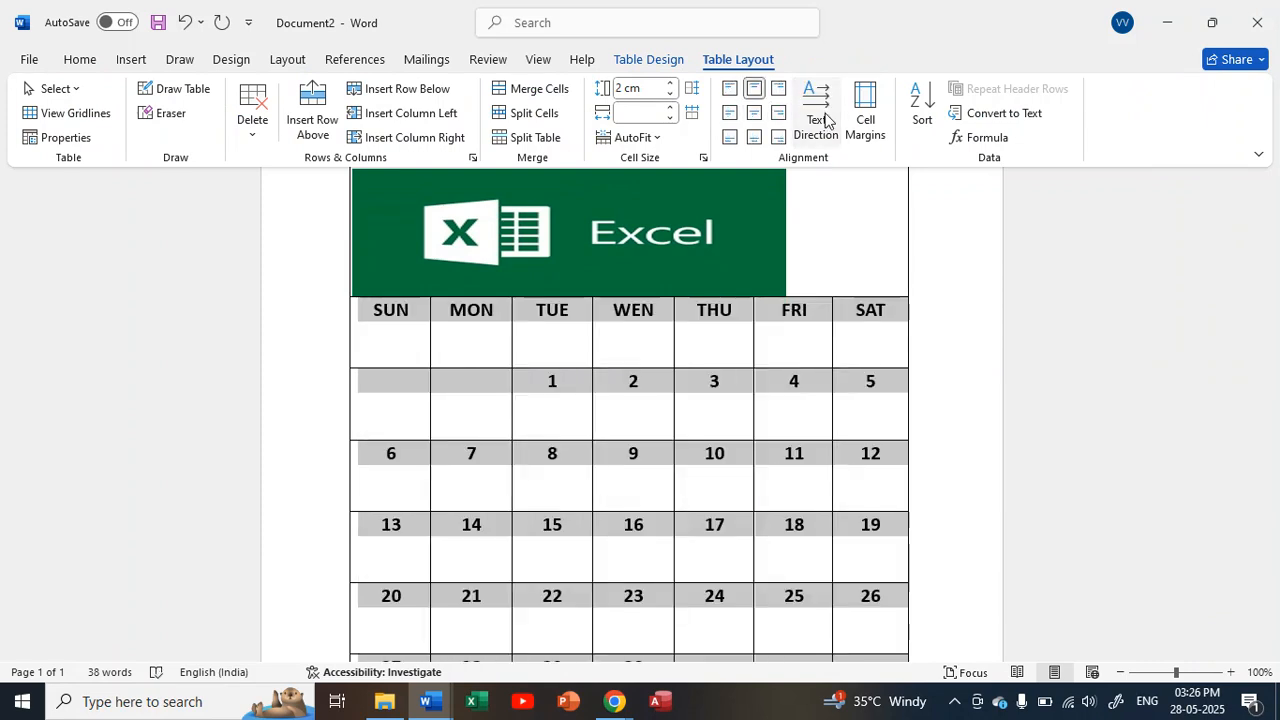
Look at the table's cell margin and spacing options, then close them without changes and deselect the cells
left_click(878, 142)
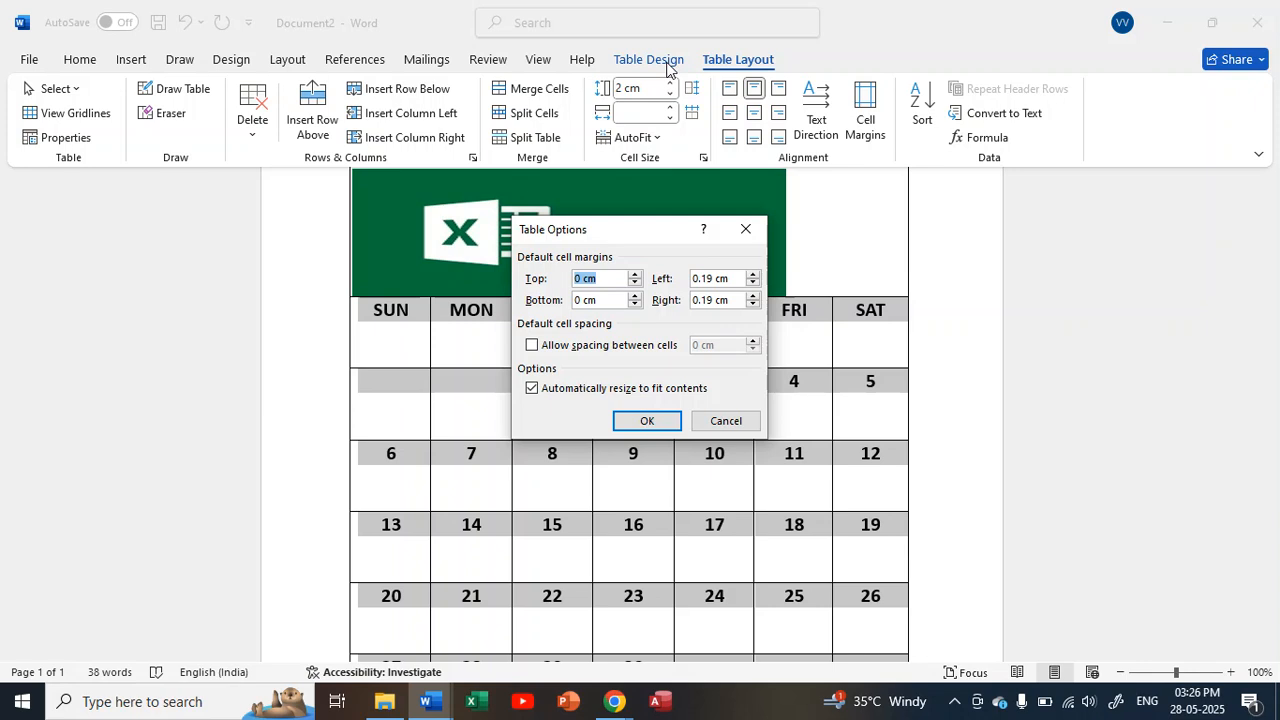
left_click(746, 231)
left_click(447, 459)
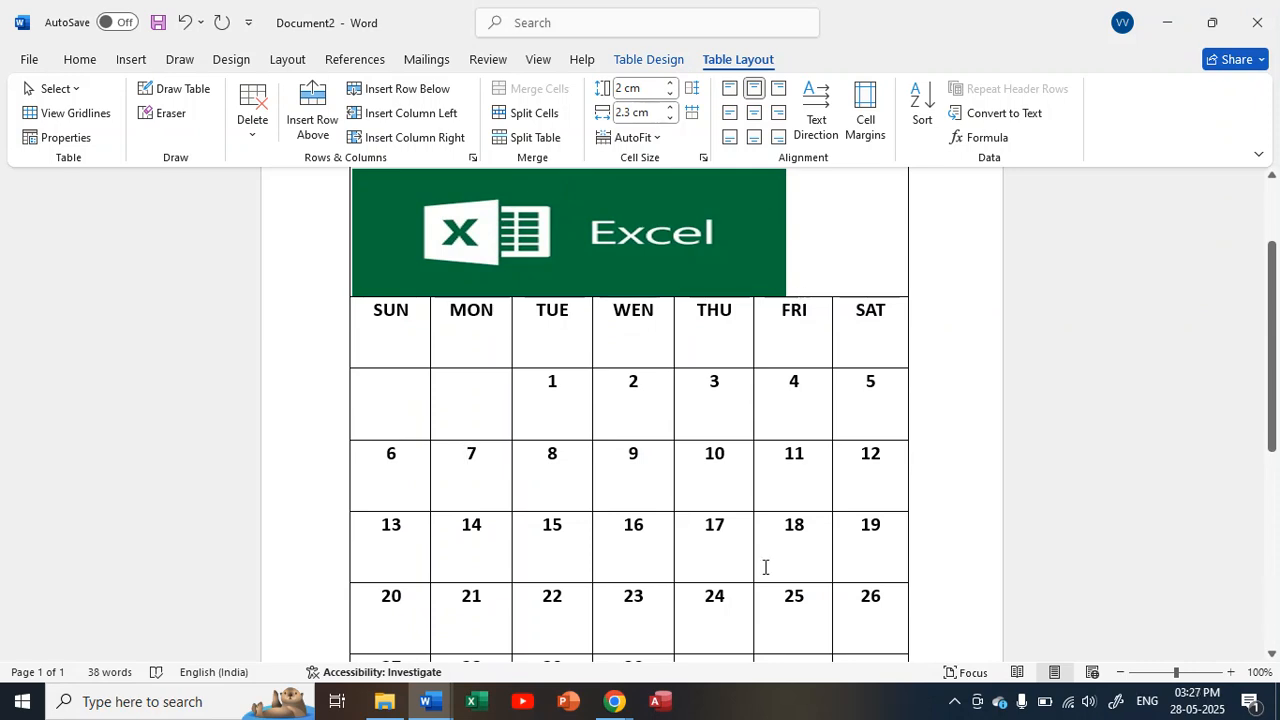
Color the text of all weekday and date cells, from SUN to the last row, in standard dark blue
left_click(131, 62)
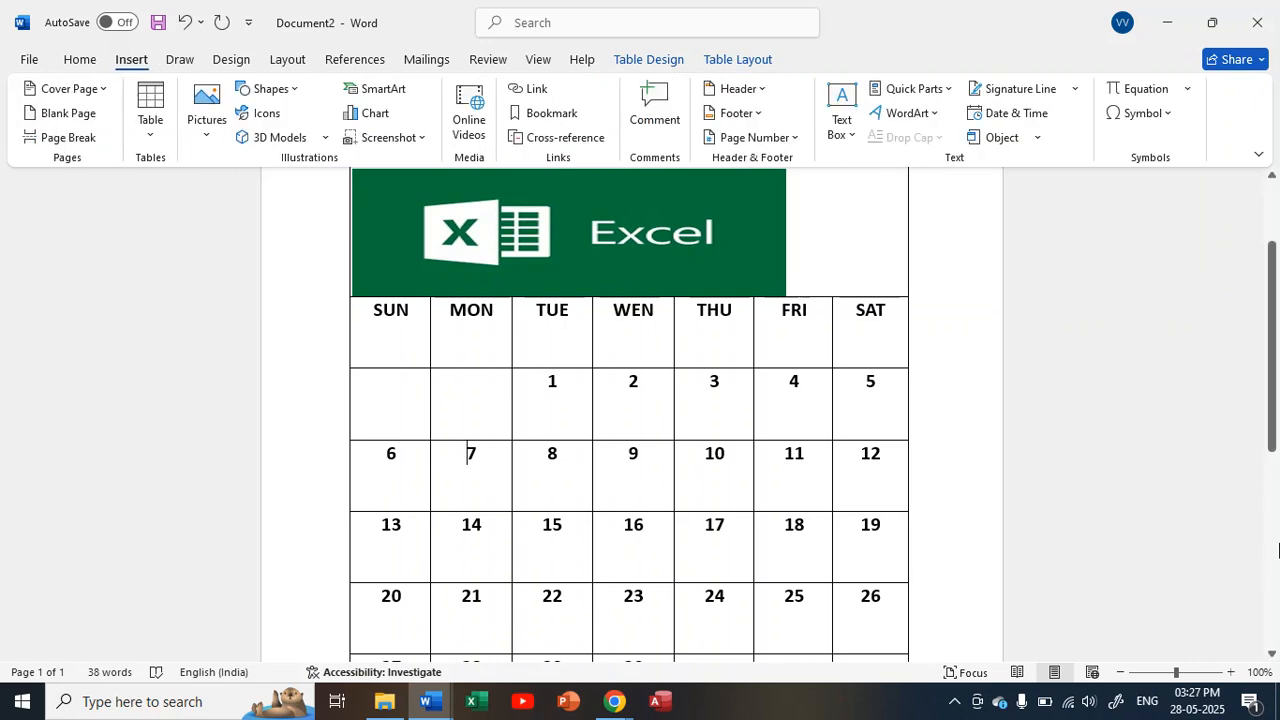
left_click(1271, 656)
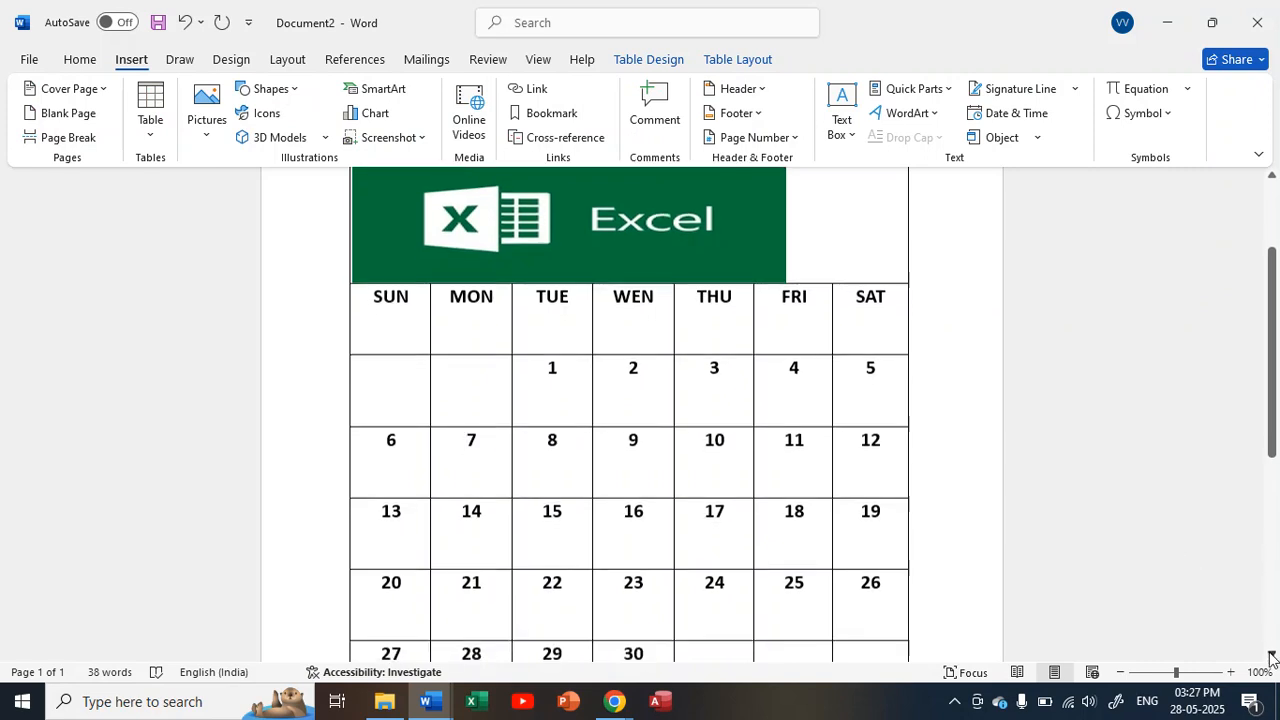
left_click(1271, 656)
scroll(1271, 656, "down", 2)
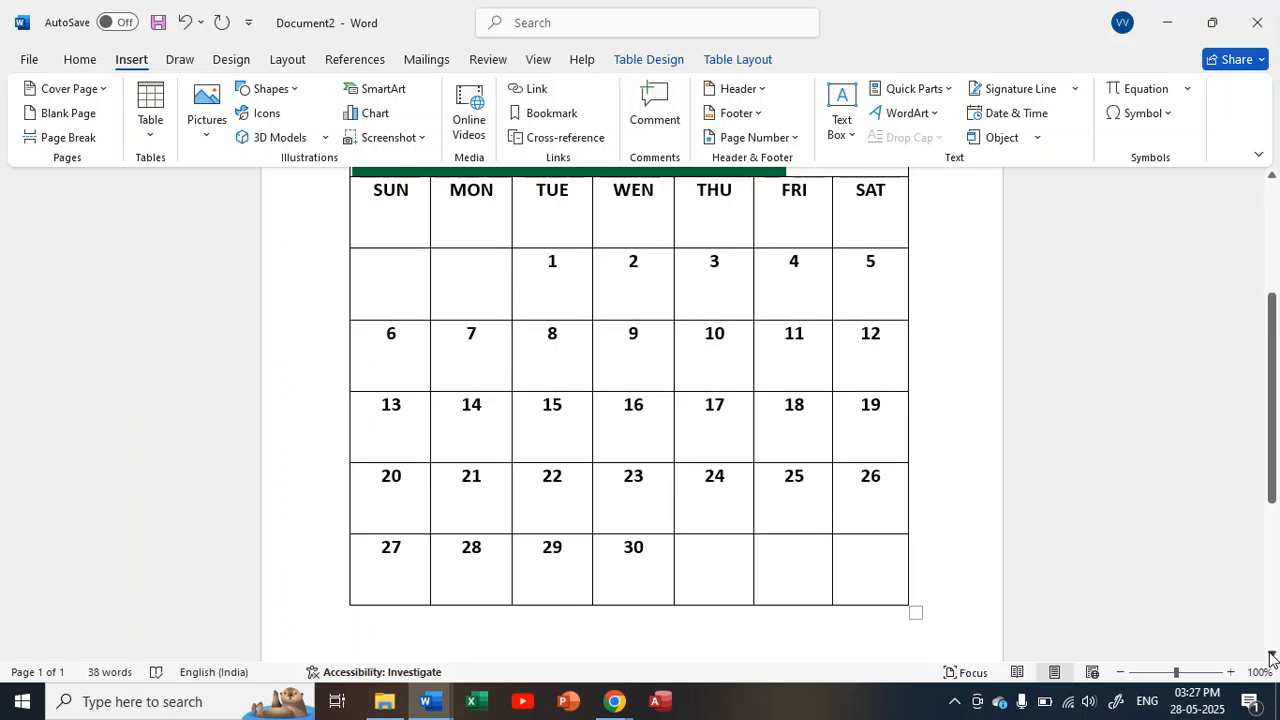
left_click_drag(374, 193, 860, 574)
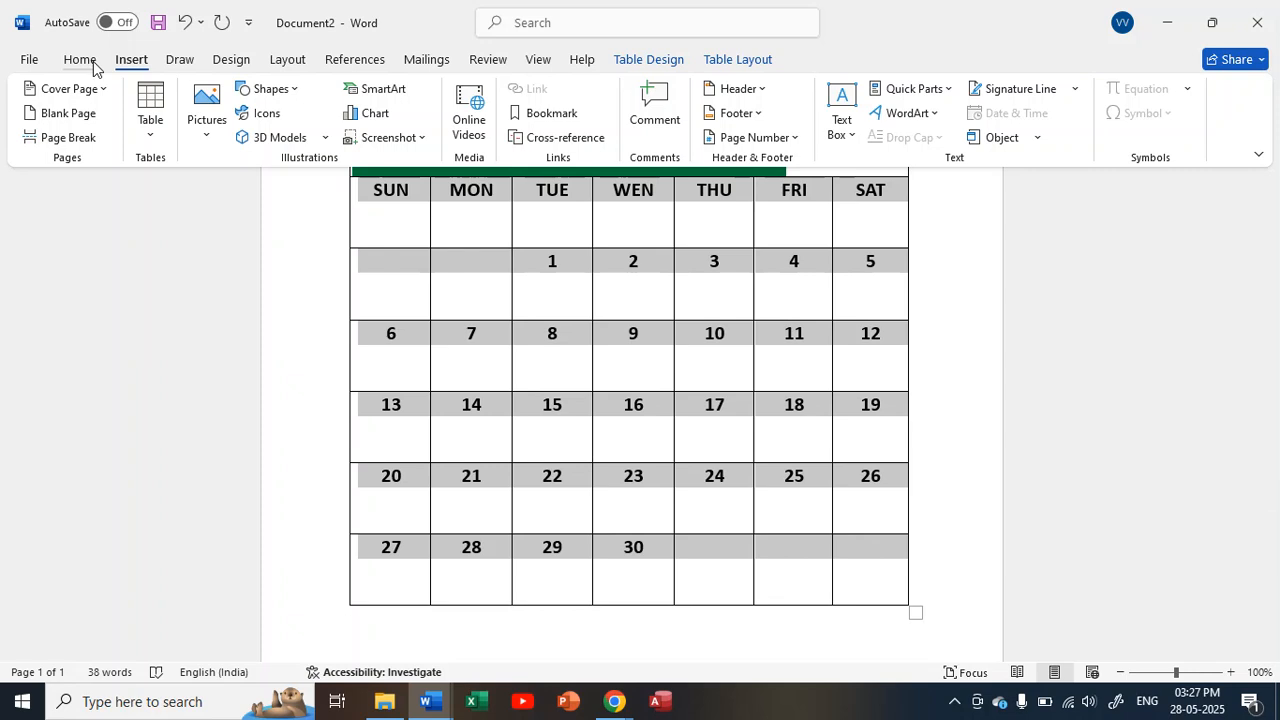
left_click(80, 60)
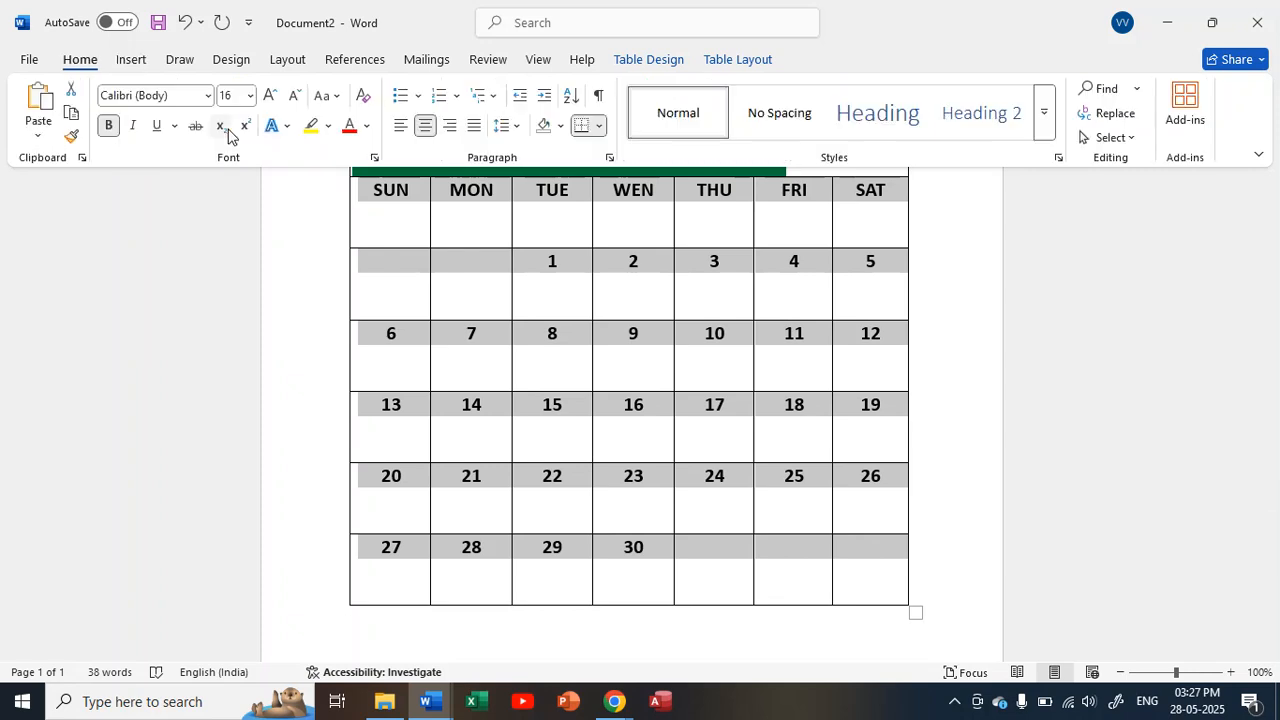
left_click(368, 133)
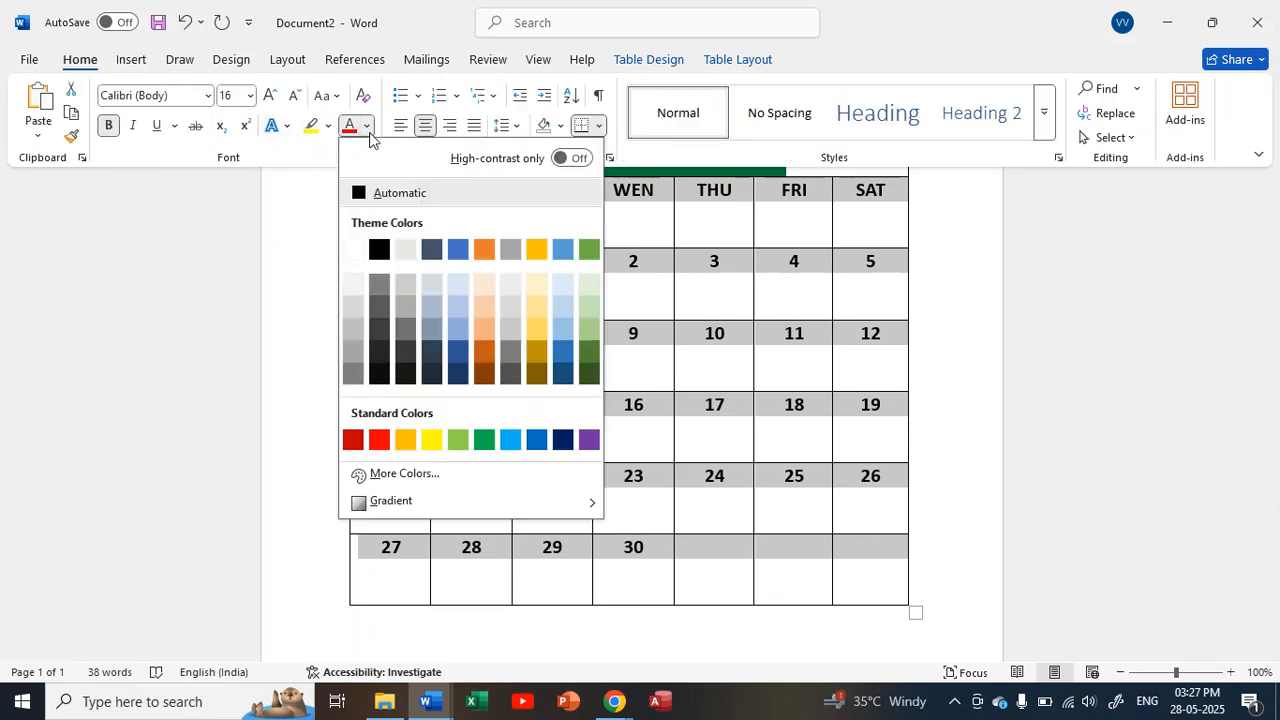
left_click(563, 440)
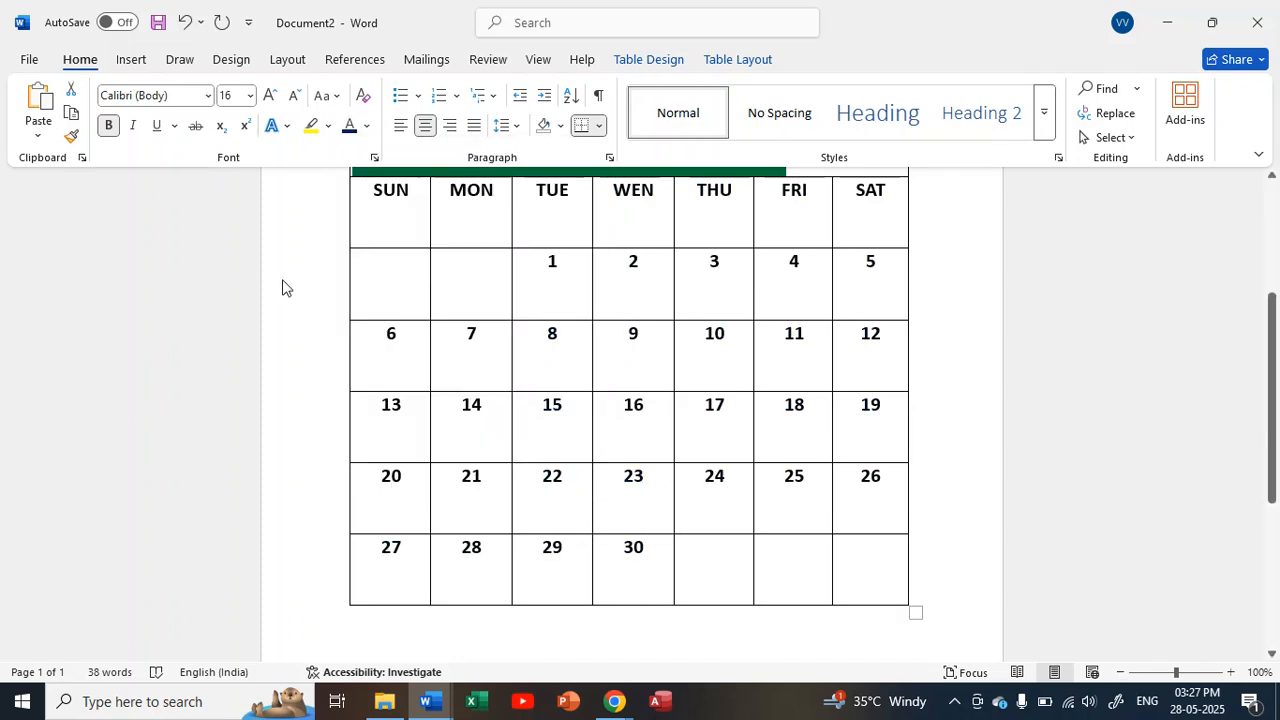
Color the text of the whole SUN column, from its heading down to 27, in standard red
left_click_drag(372, 193, 382, 555)
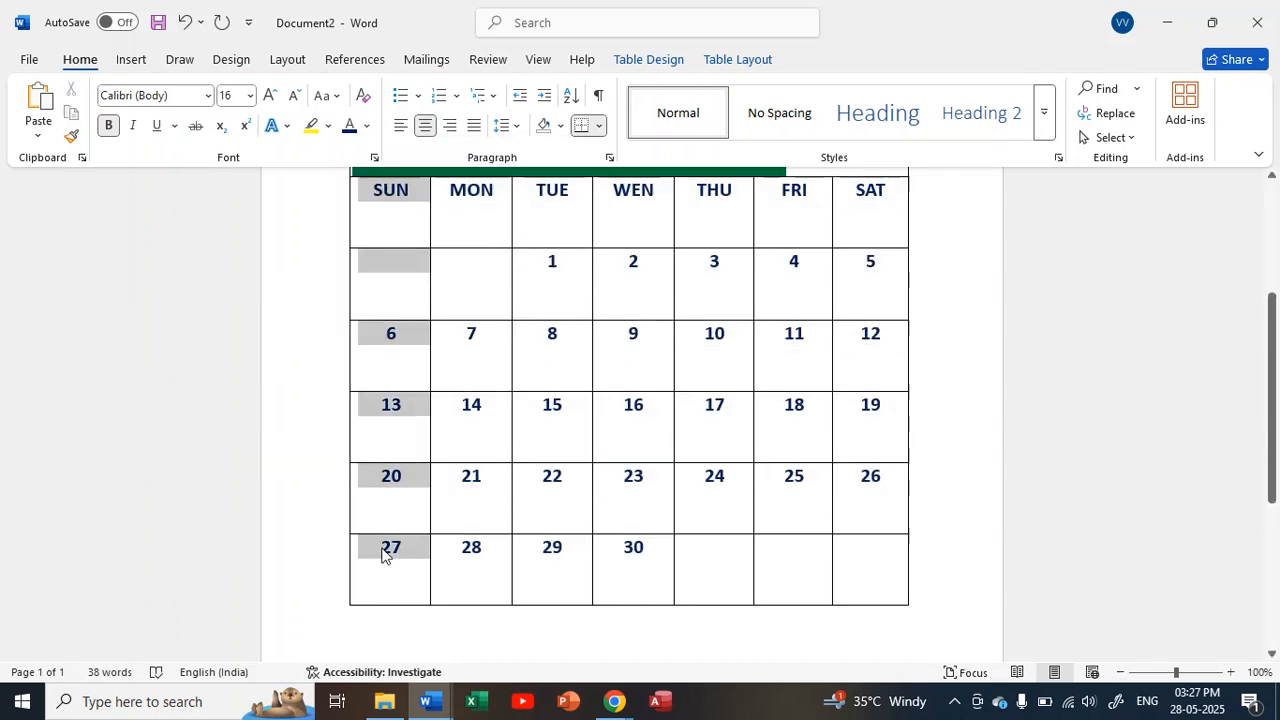
left_click(367, 126)
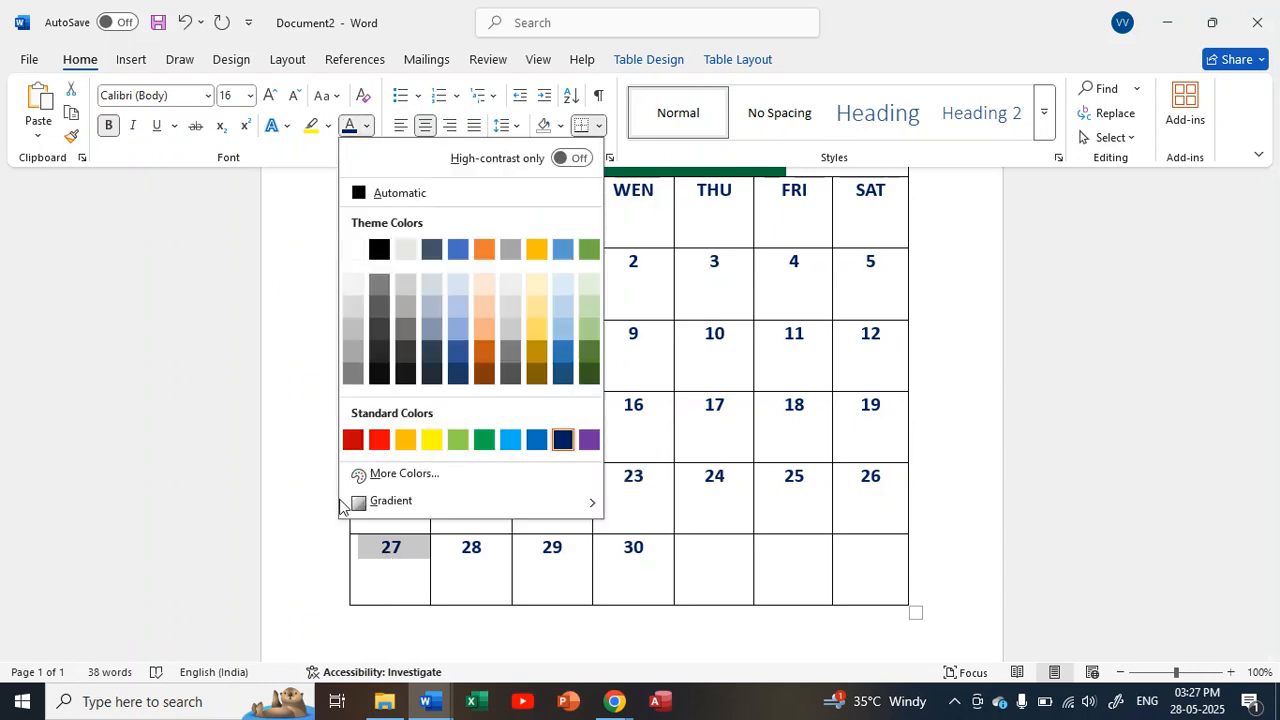
left_click(380, 440)
left_click(820, 563)
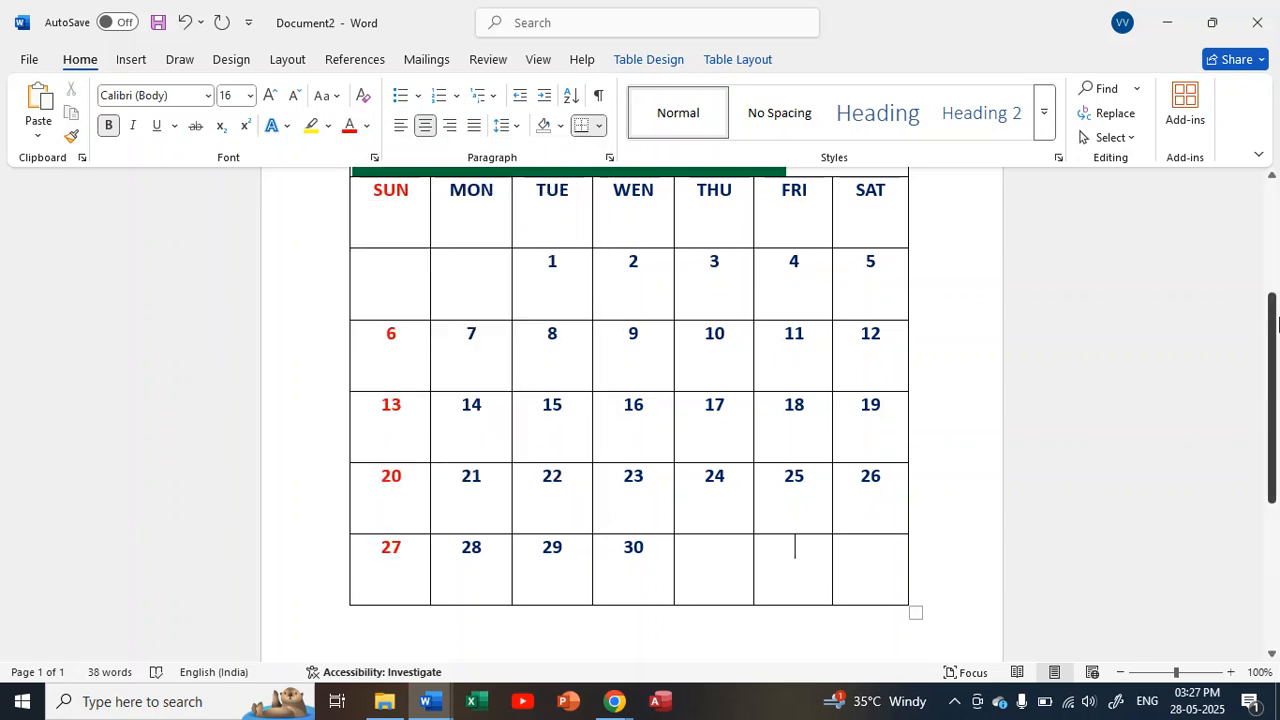
left_click(1120, 672)
left_click(1120, 672)
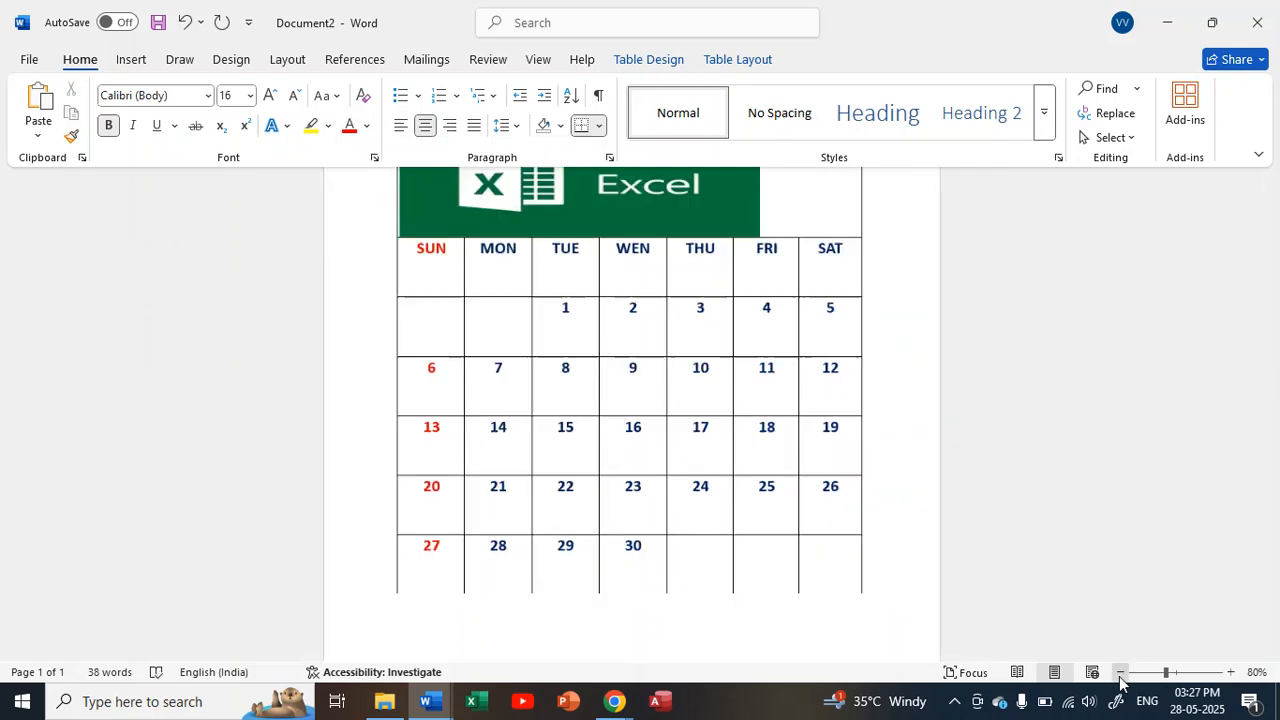
Center the Excel picture horizontally beneath the MAY heading in the calendar's top cell
left_click(1120, 672)
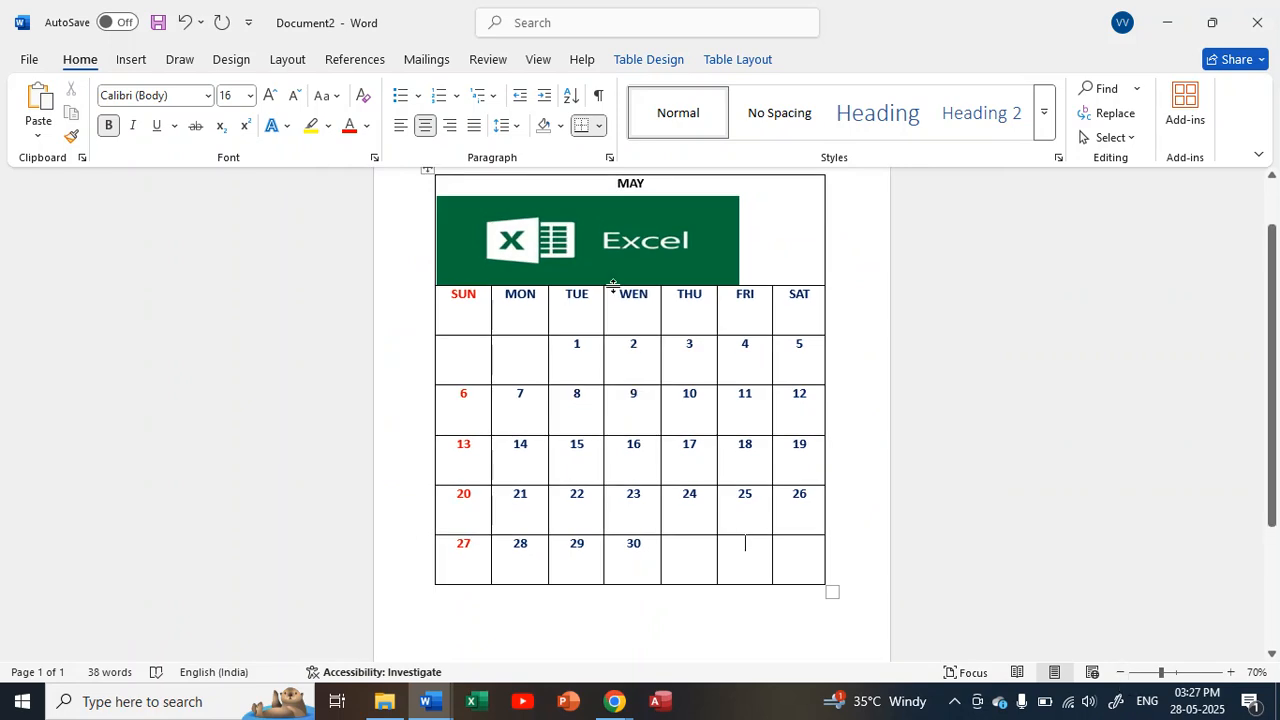
left_click(636, 248)
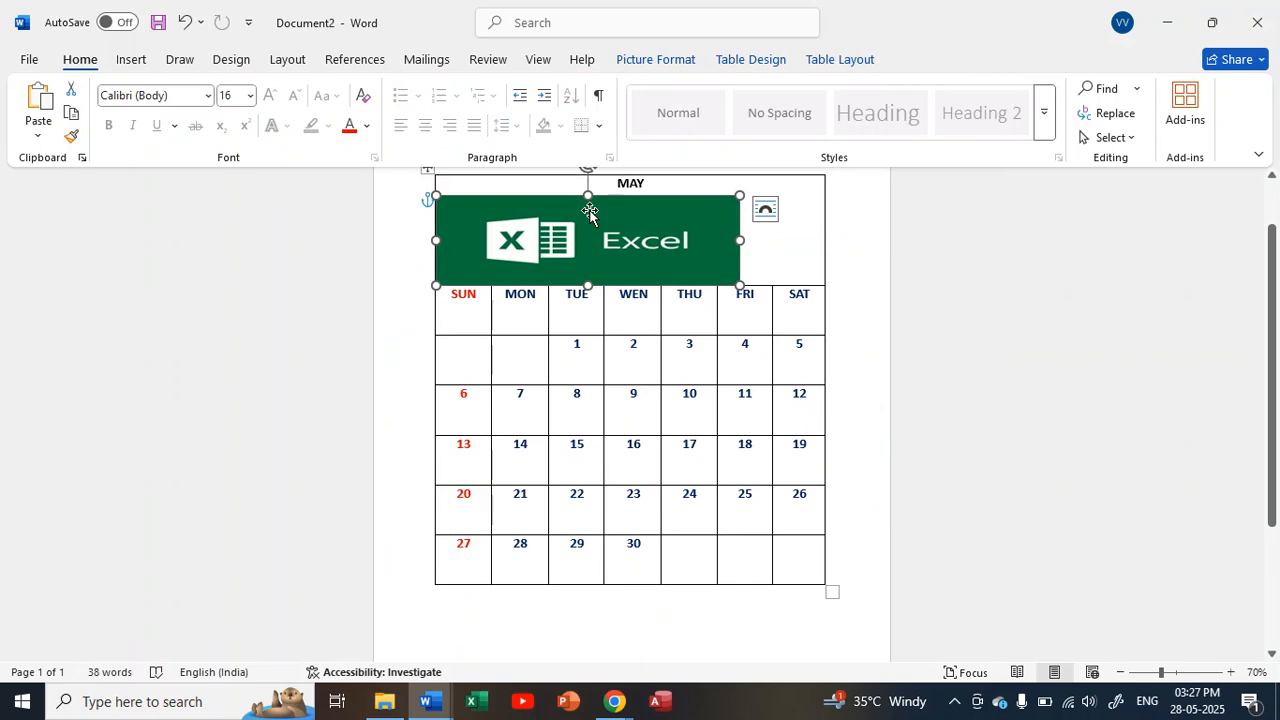
left_click_drag(675, 241, 722, 241)
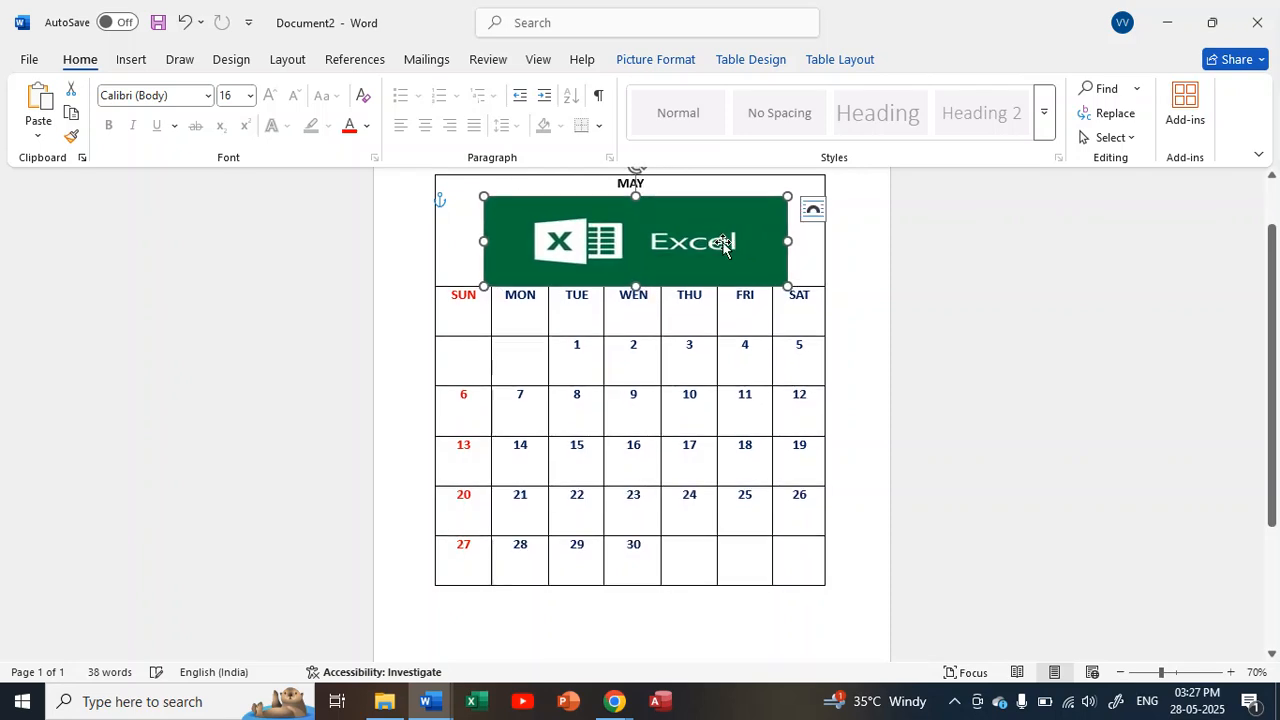
left_click(705, 364)
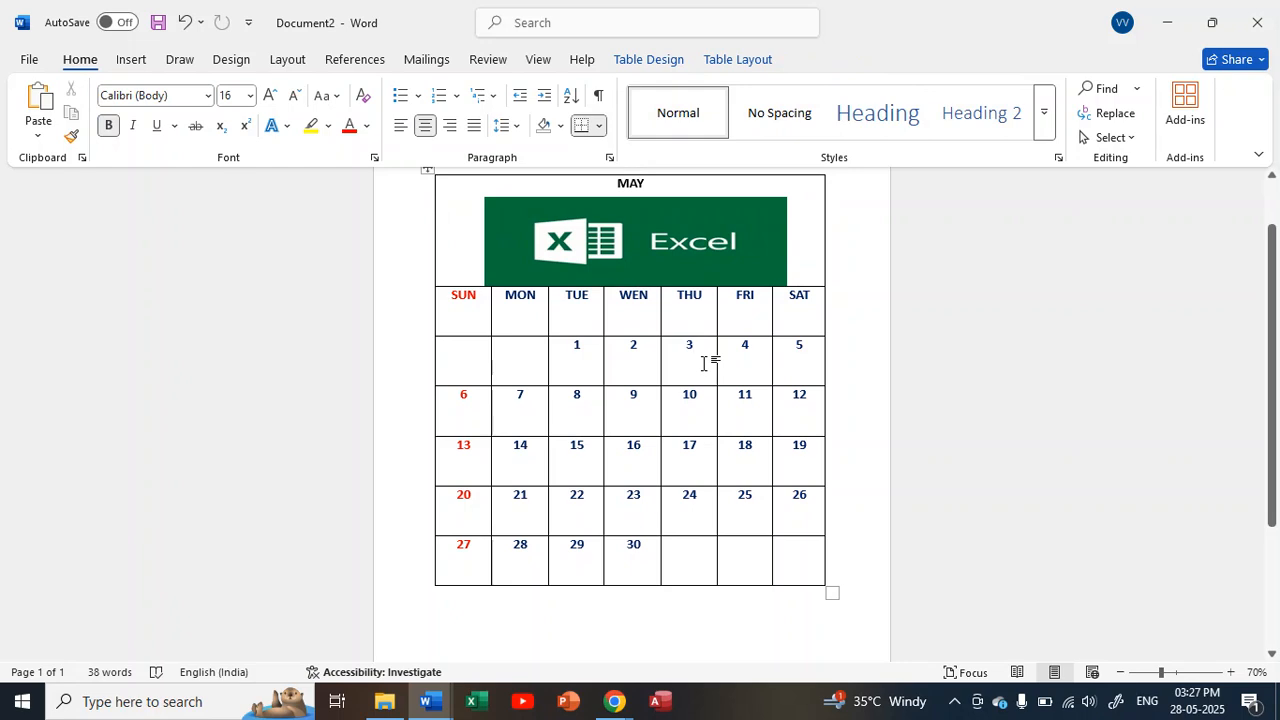
Check the online screen recorder page in Chrome and return to the calendar document in Word
left_click(128, 61)
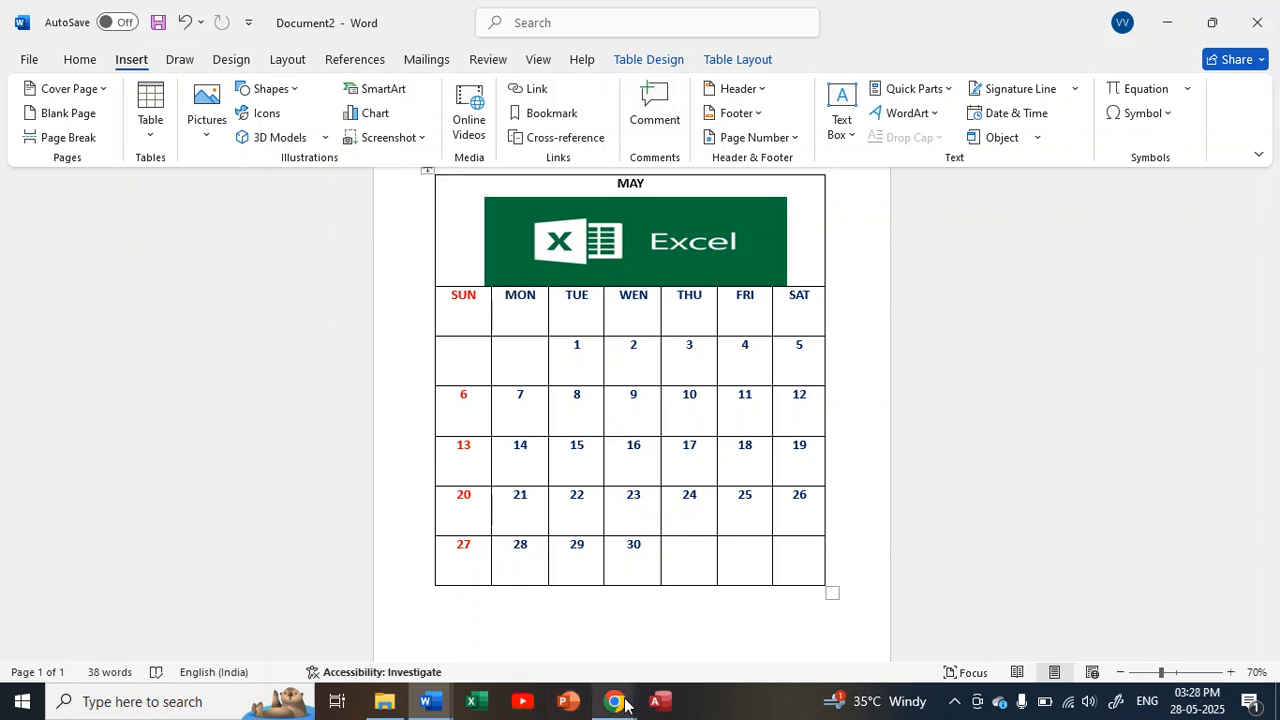
mouse_move(620, 704)
mouse_move(565, 636)
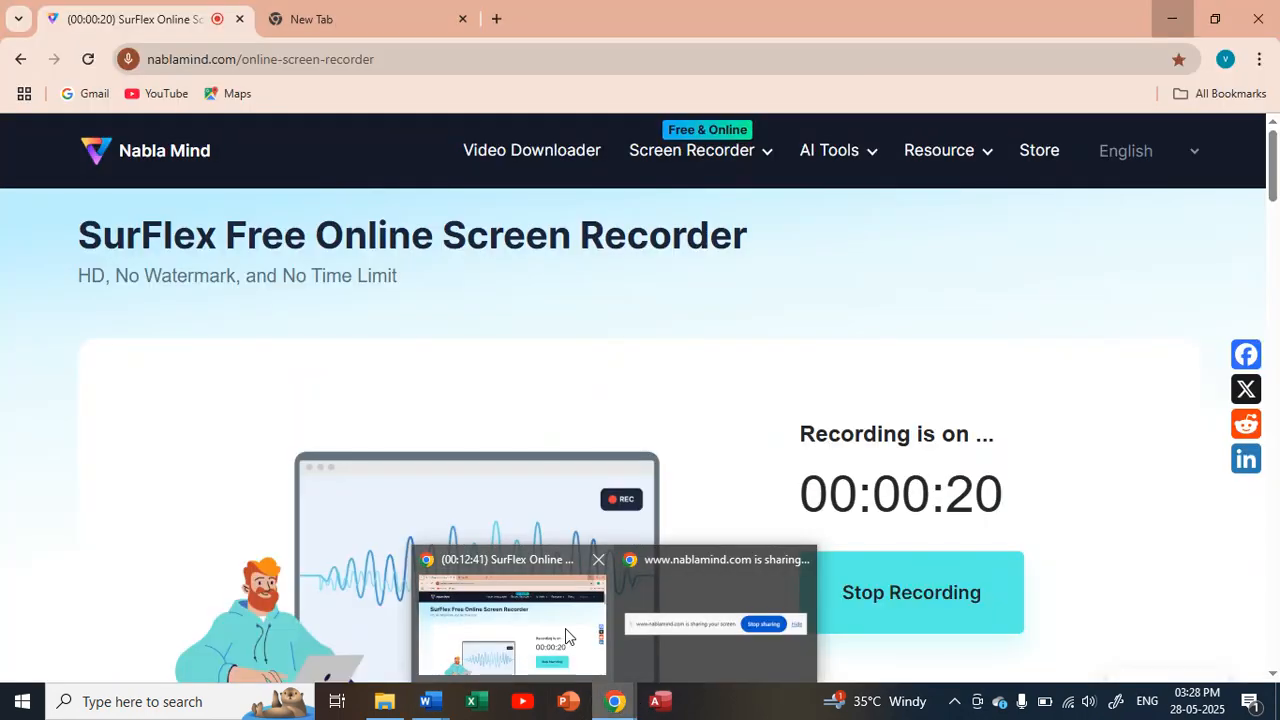
left_click(565, 636)
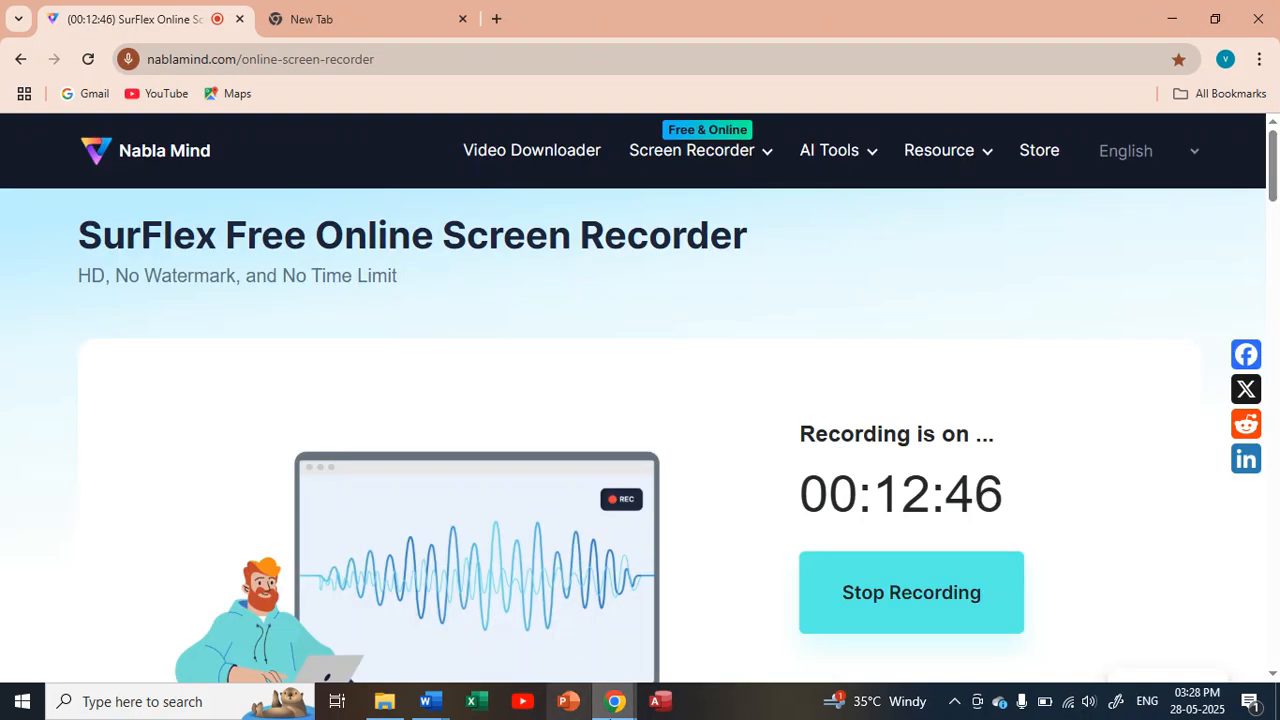
mouse_move(615, 701)
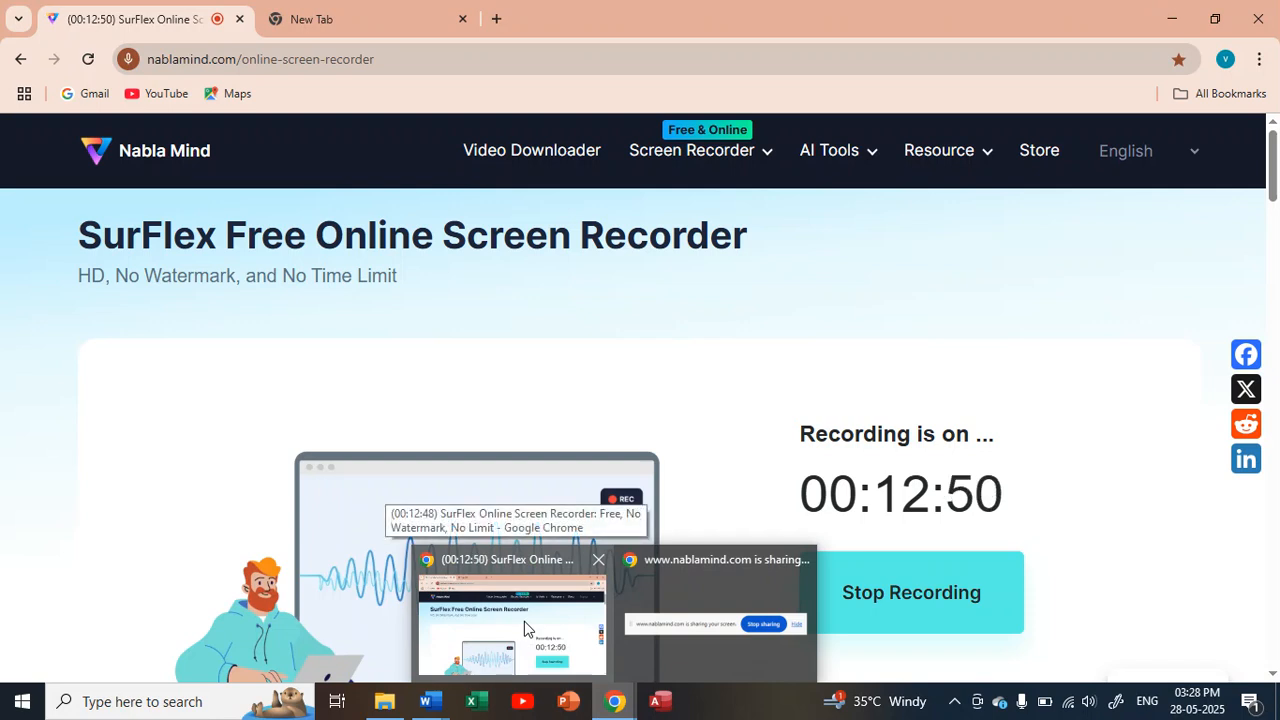
mouse_move(431, 703)
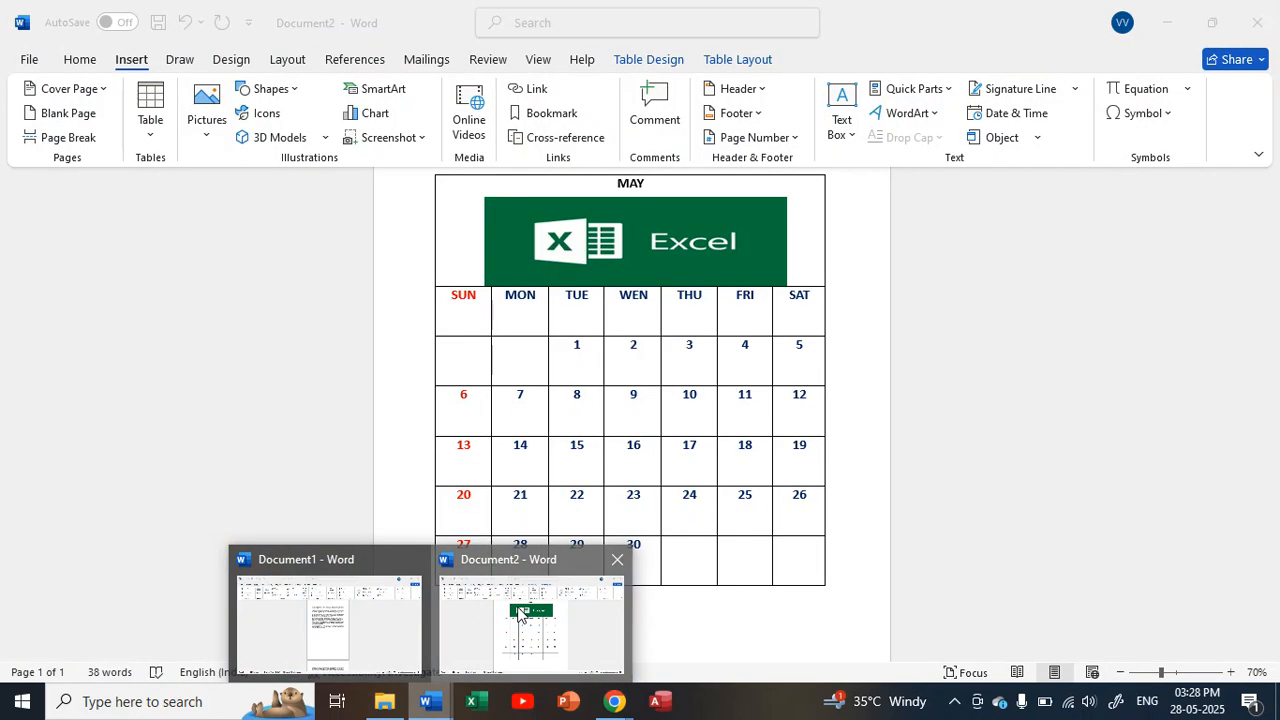
left_click(518, 614)
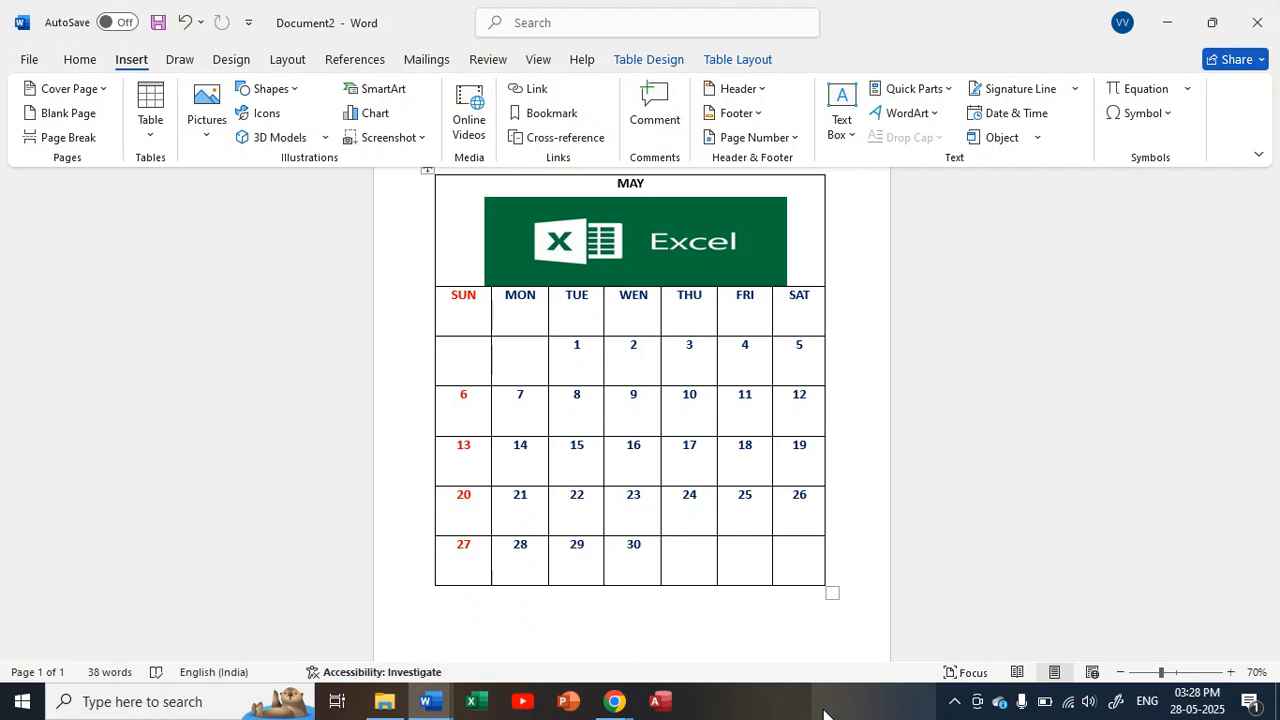
Create a new blank document
mouse_move(825, 712)
key("ctrl+n")
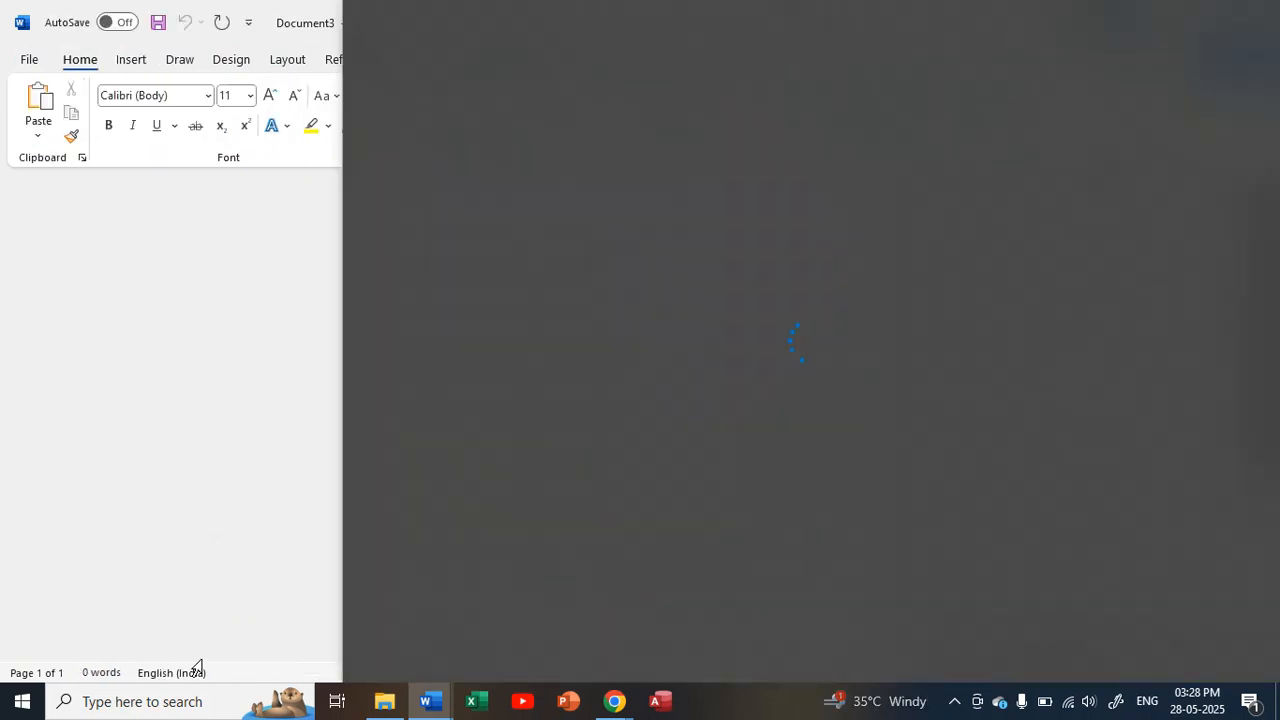
left_click(200, 437)
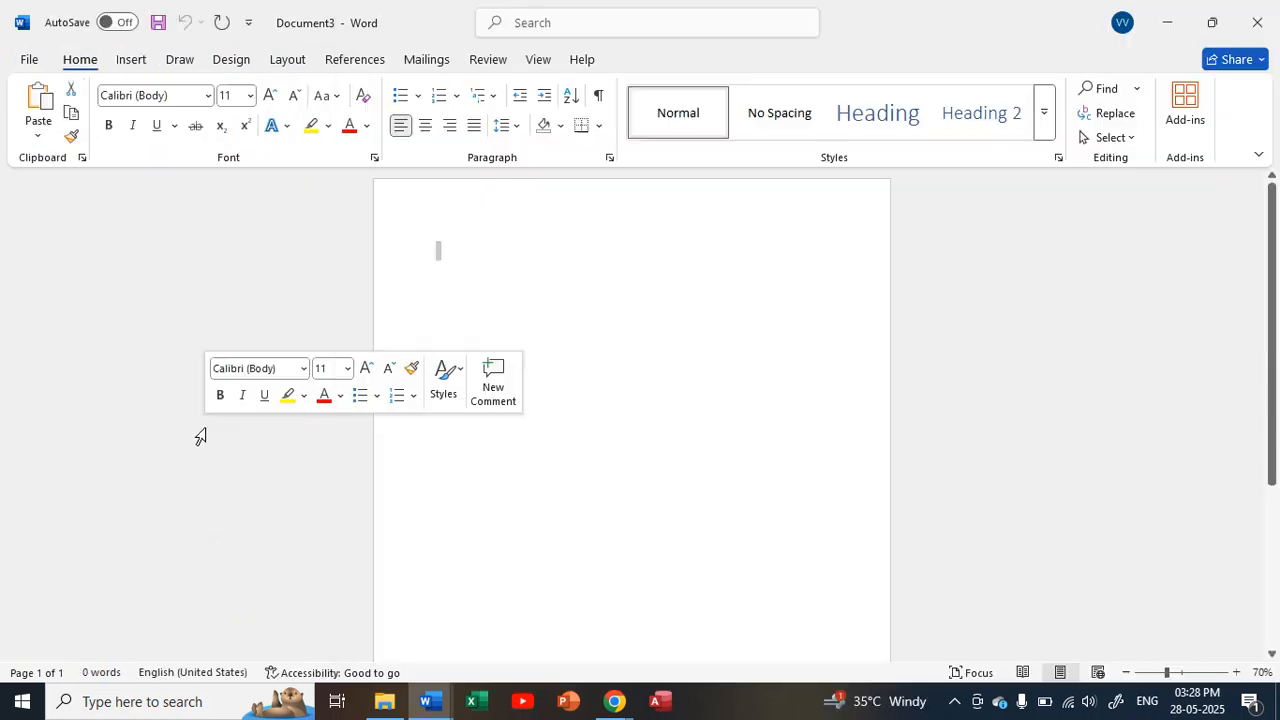
Draw an oval shape near the upper middle of the blank page
left_click(140, 62)
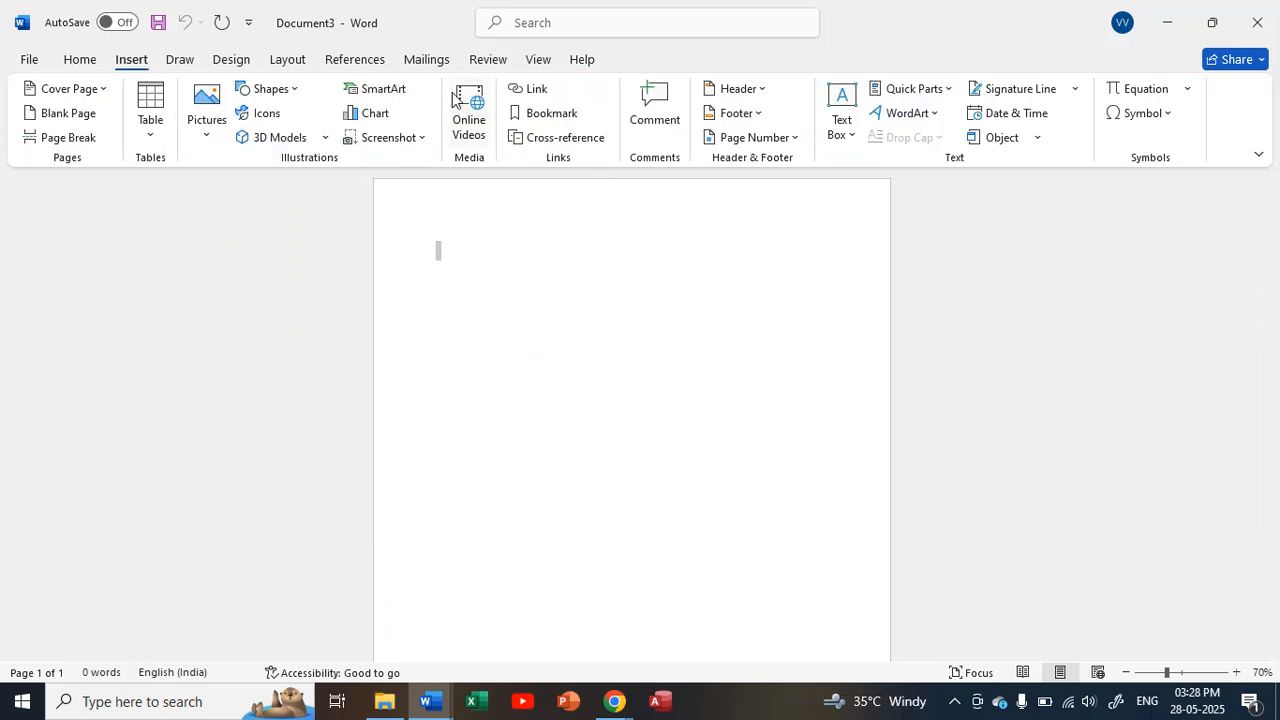
left_click(291, 91)
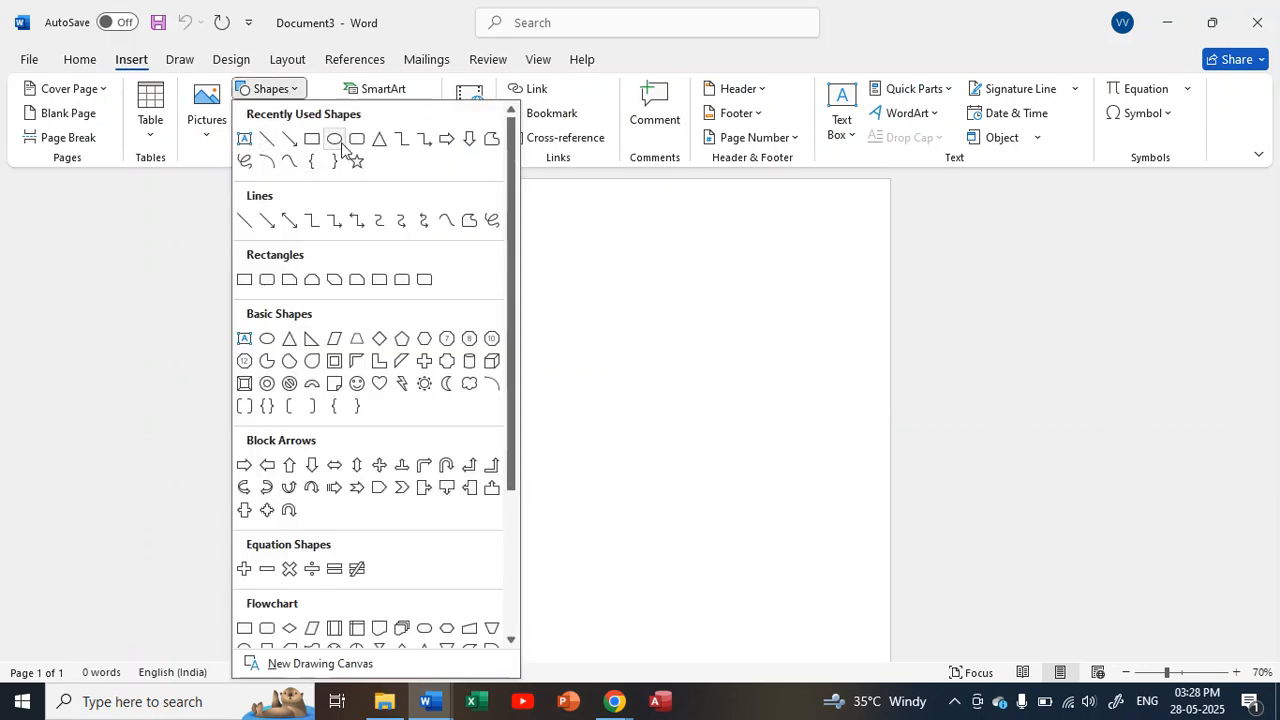
left_click(336, 143)
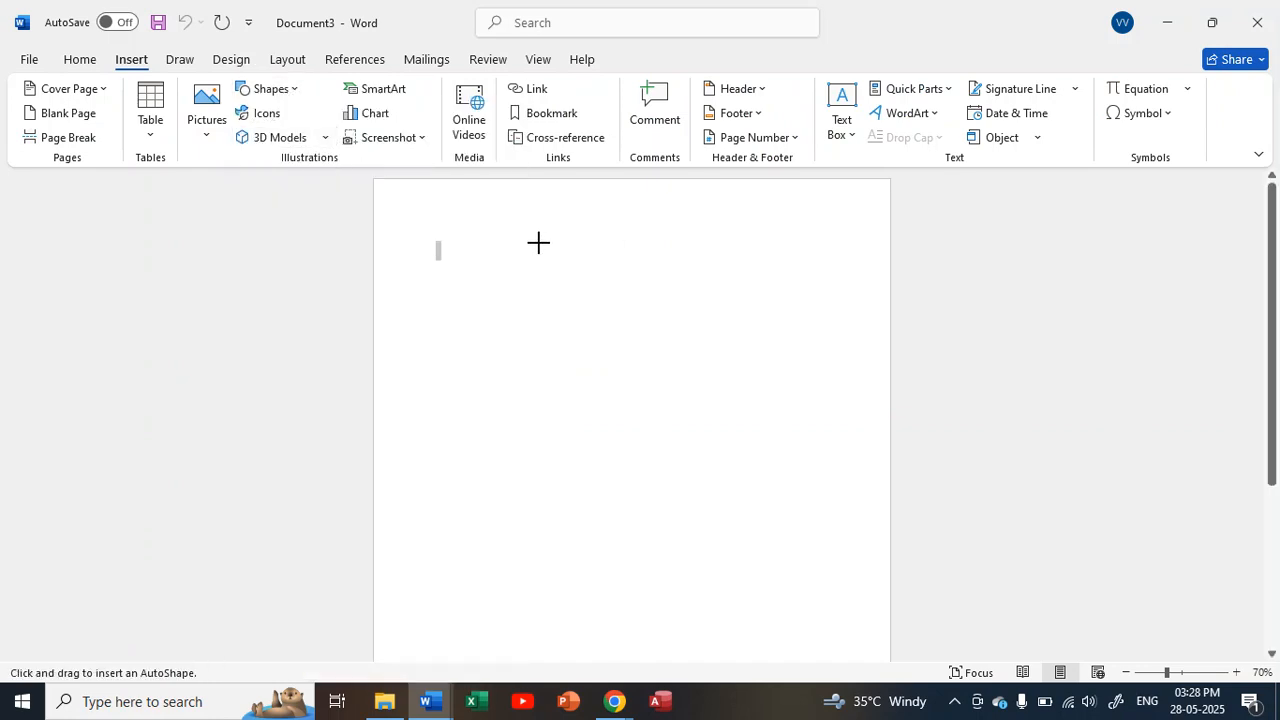
left_click_drag(538, 242, 651, 317)
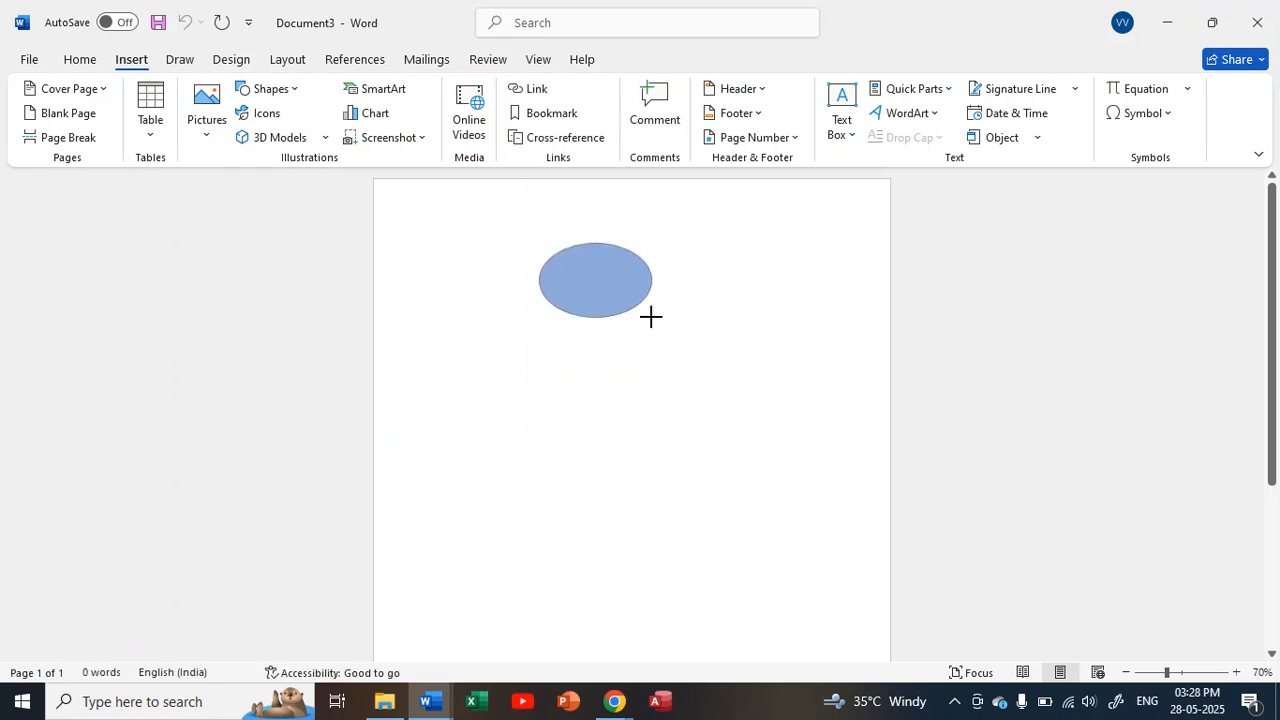
Copy the oval and paste four duplicates of it on the page
left_click(614, 282)
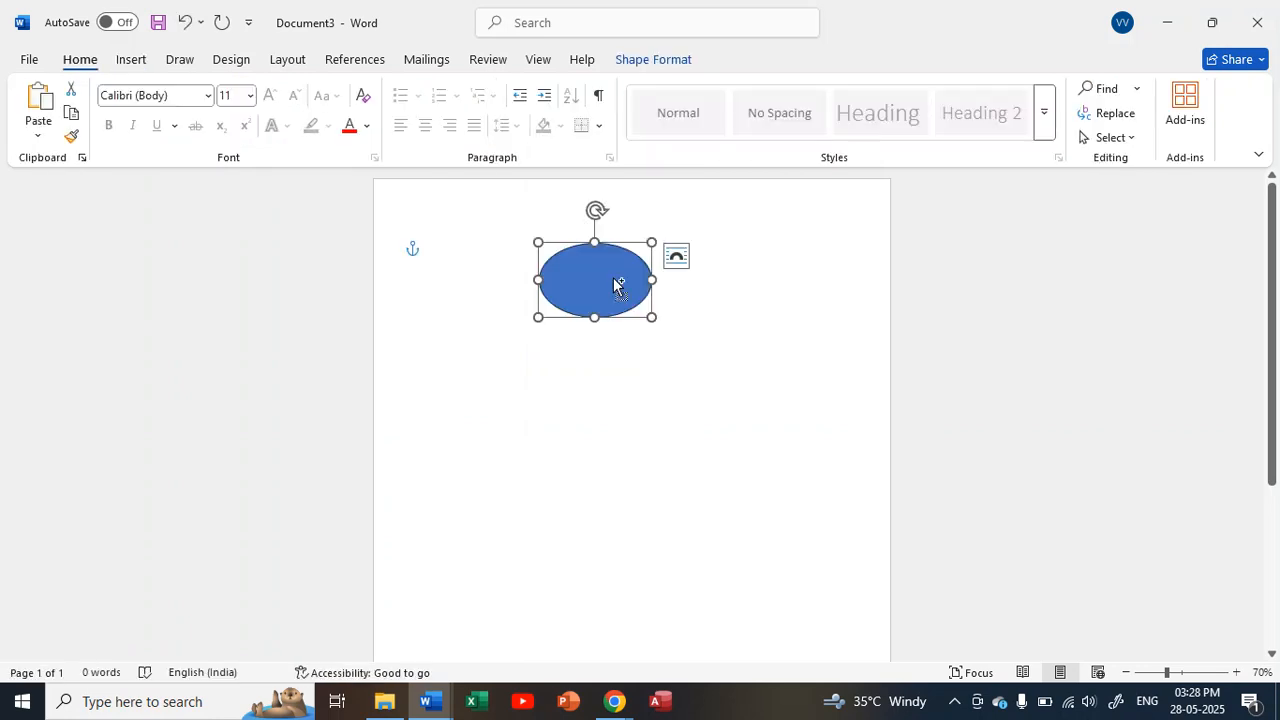
key("ctrl+c")
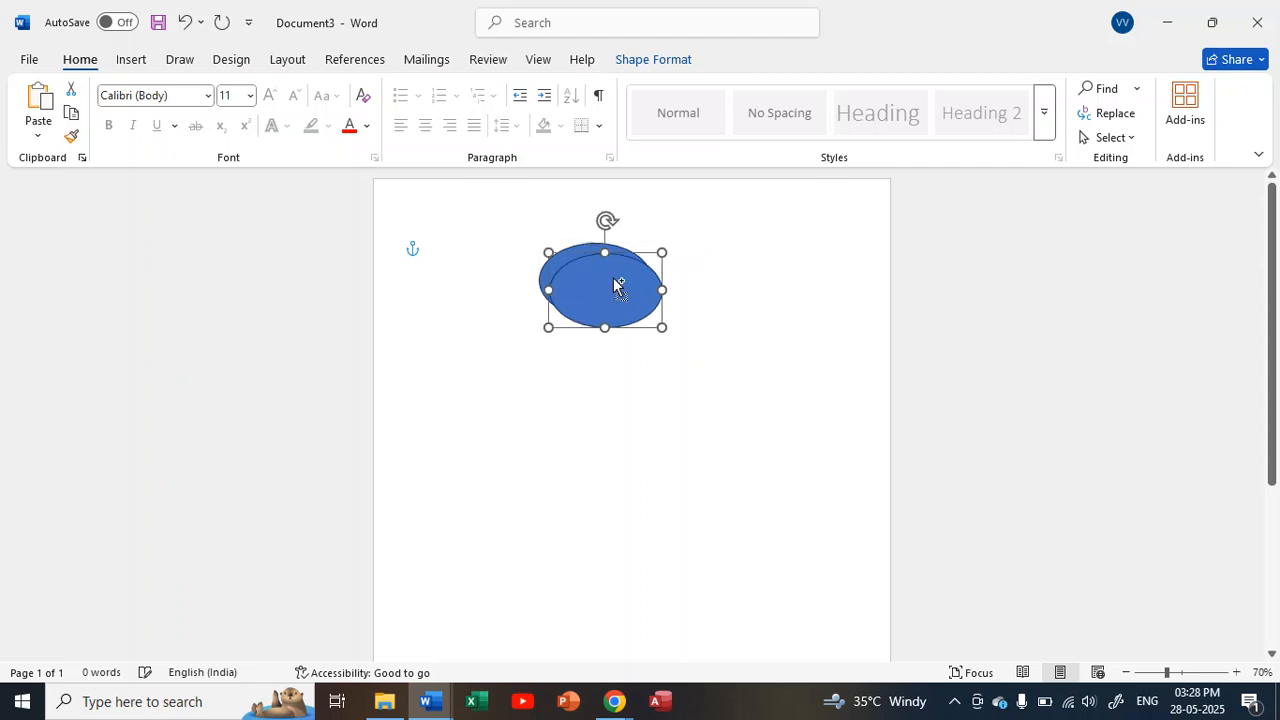
key("ctrl+v")
key("ctrl+v")
key("ctrl+v")
key("ctrl+v")
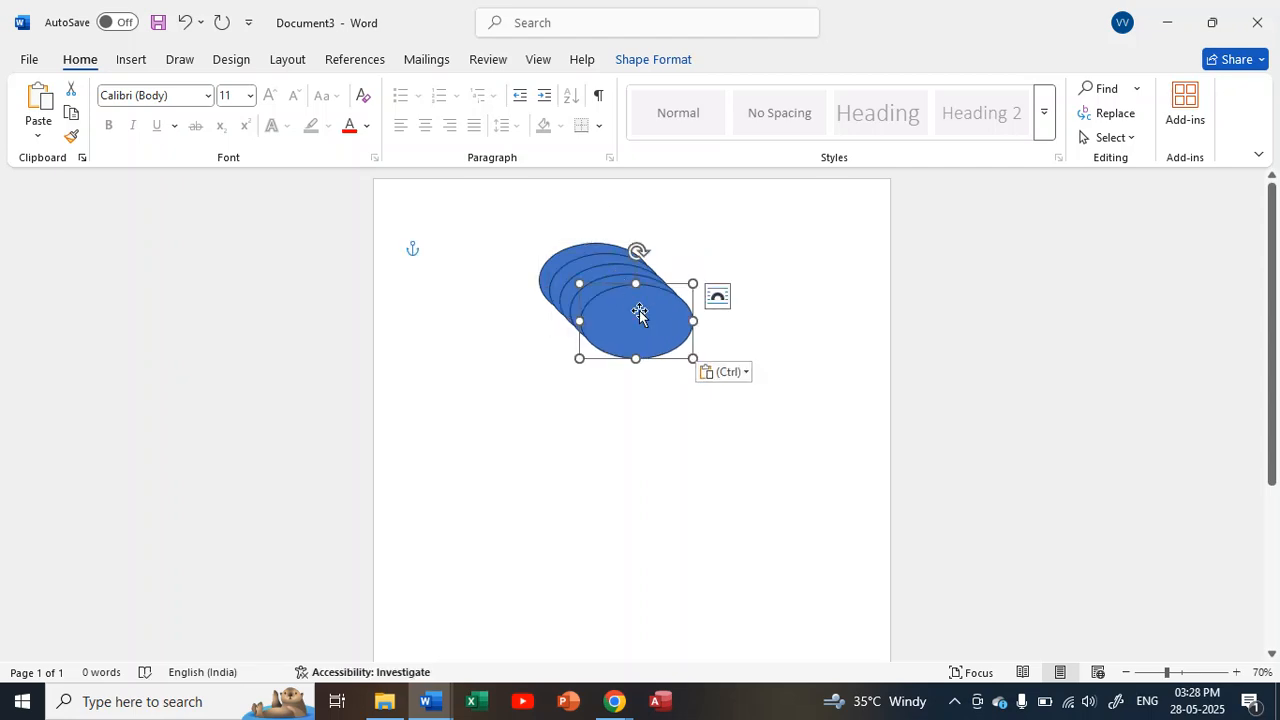
Spread the five ovals apart into a rough circular arrangement on the page and deselect them
left_click_drag(639, 313, 706, 428)
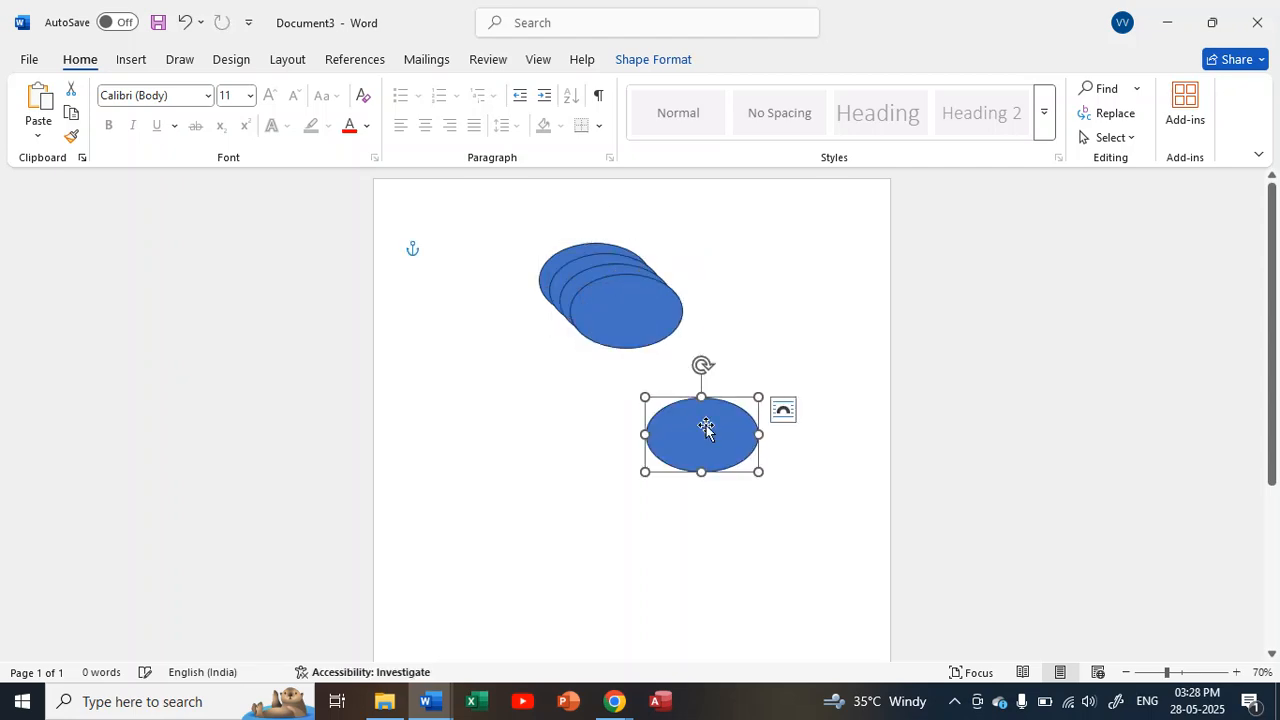
left_click_drag(615, 303, 737, 291)
left_click_drag(612, 299, 497, 398)
left_click_drag(622, 292, 596, 507)
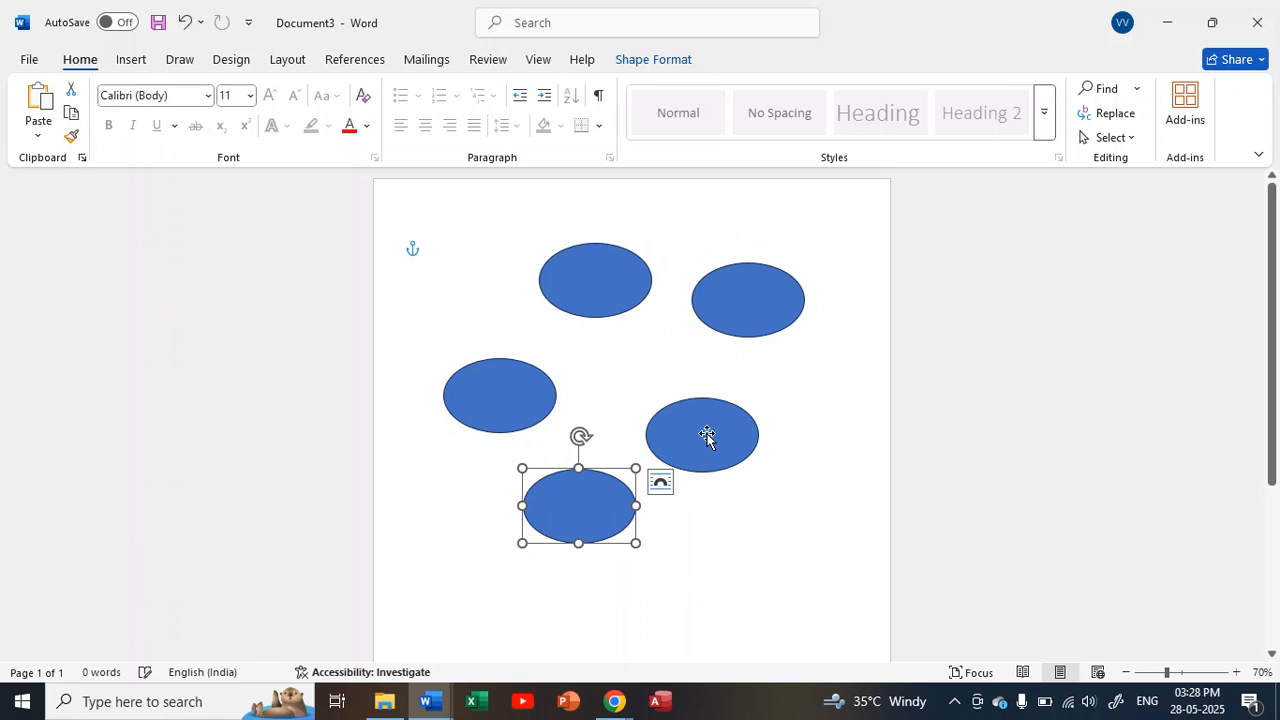
left_click_drag(707, 437, 801, 461)
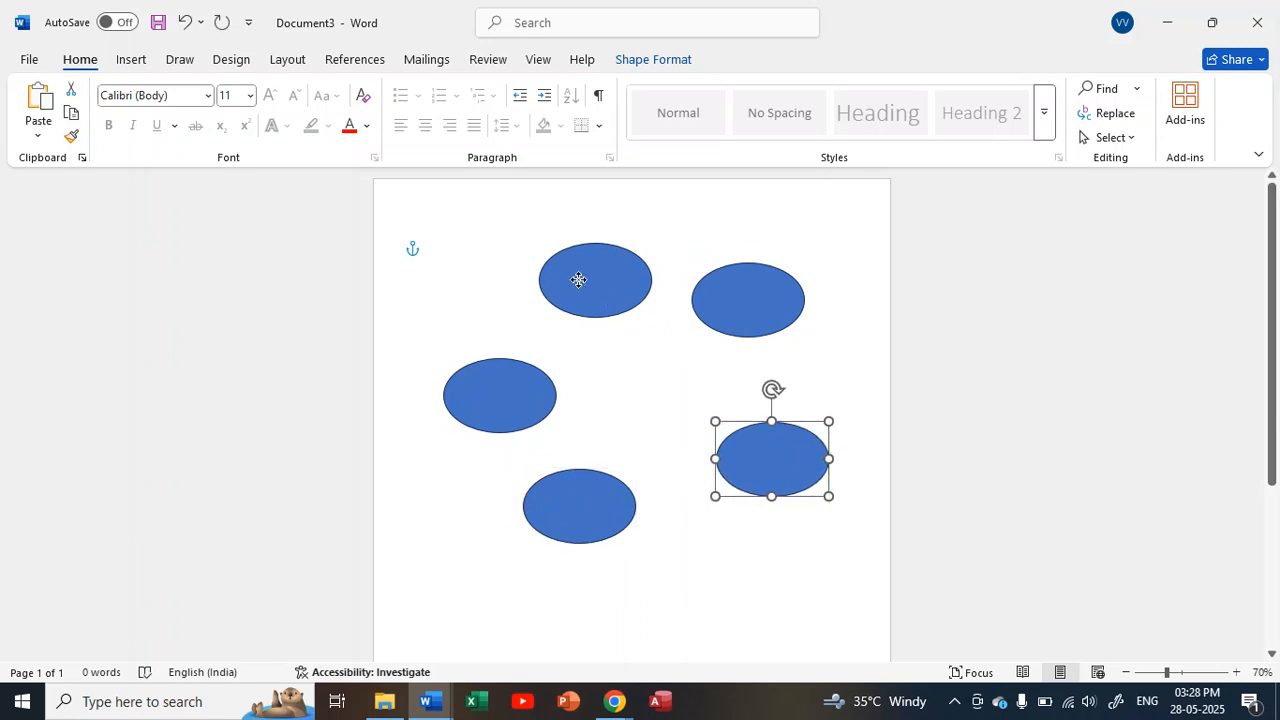
left_click_drag(598, 296, 556, 270)
left_click_drag(500, 396, 441, 422)
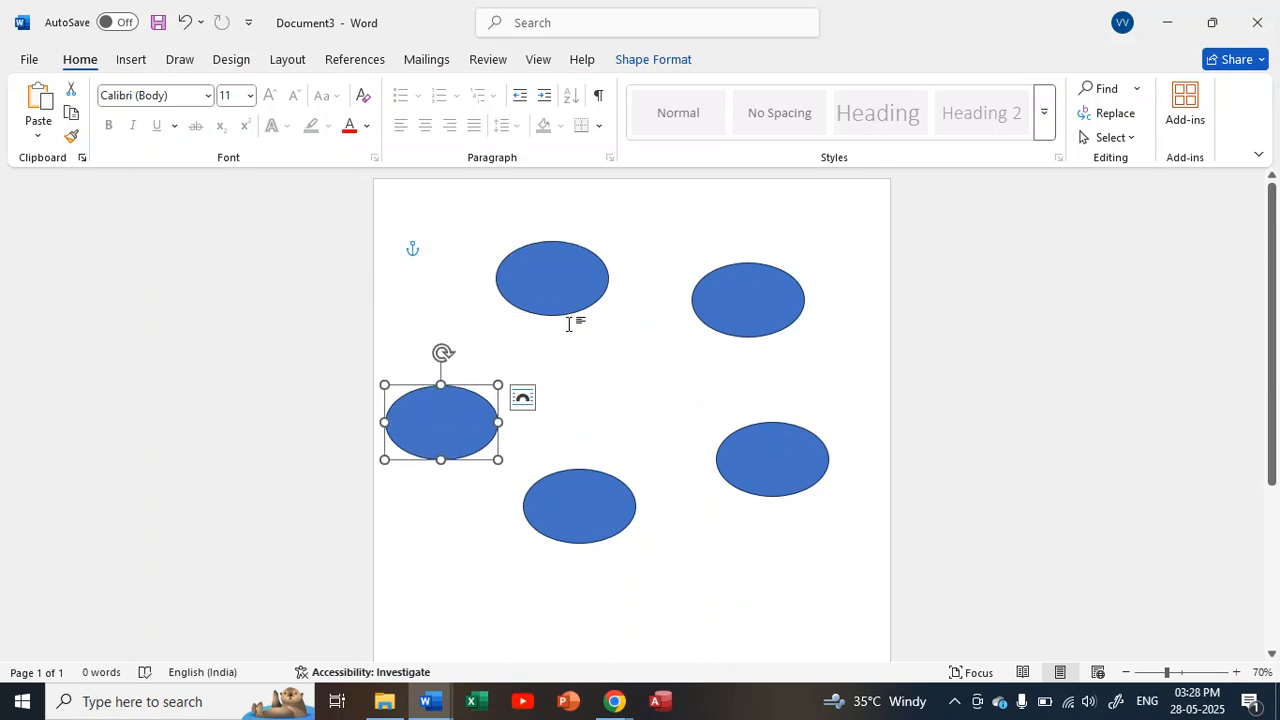
left_click(611, 596)
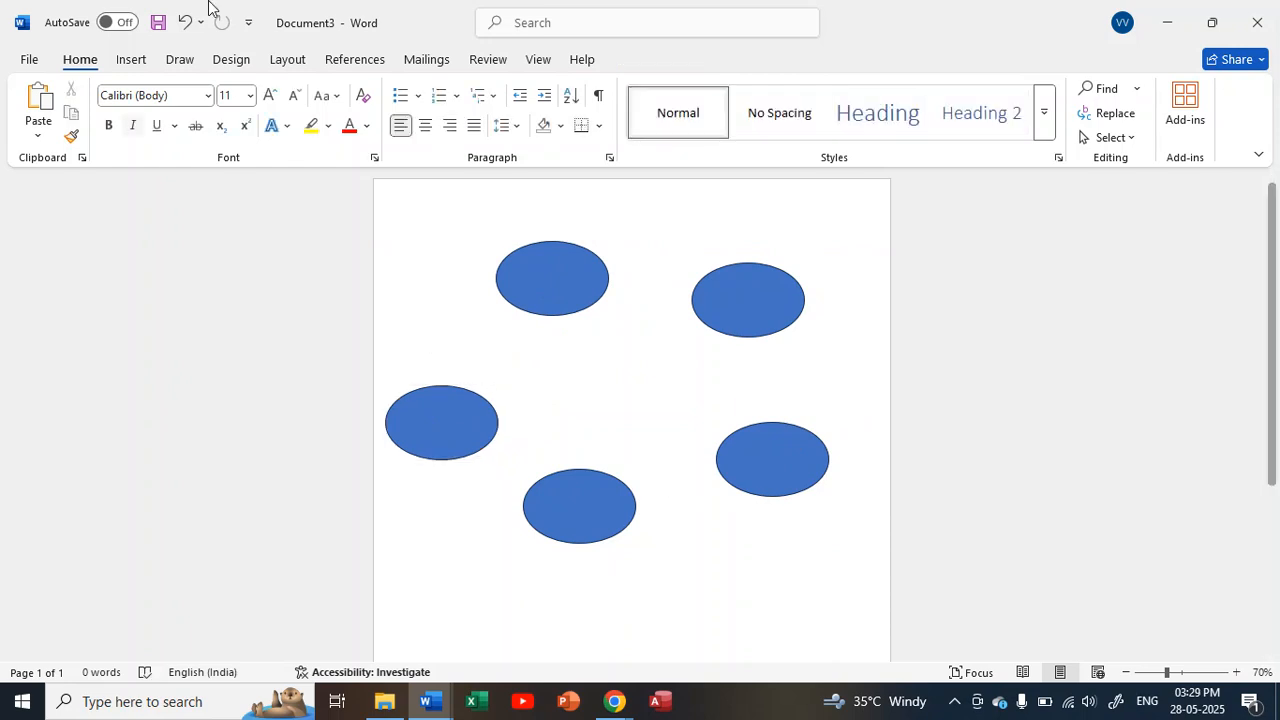
Insert a Basic Cycle SmartArt graphic from the Cycle category on the page with the ovals
left_click(131, 62)
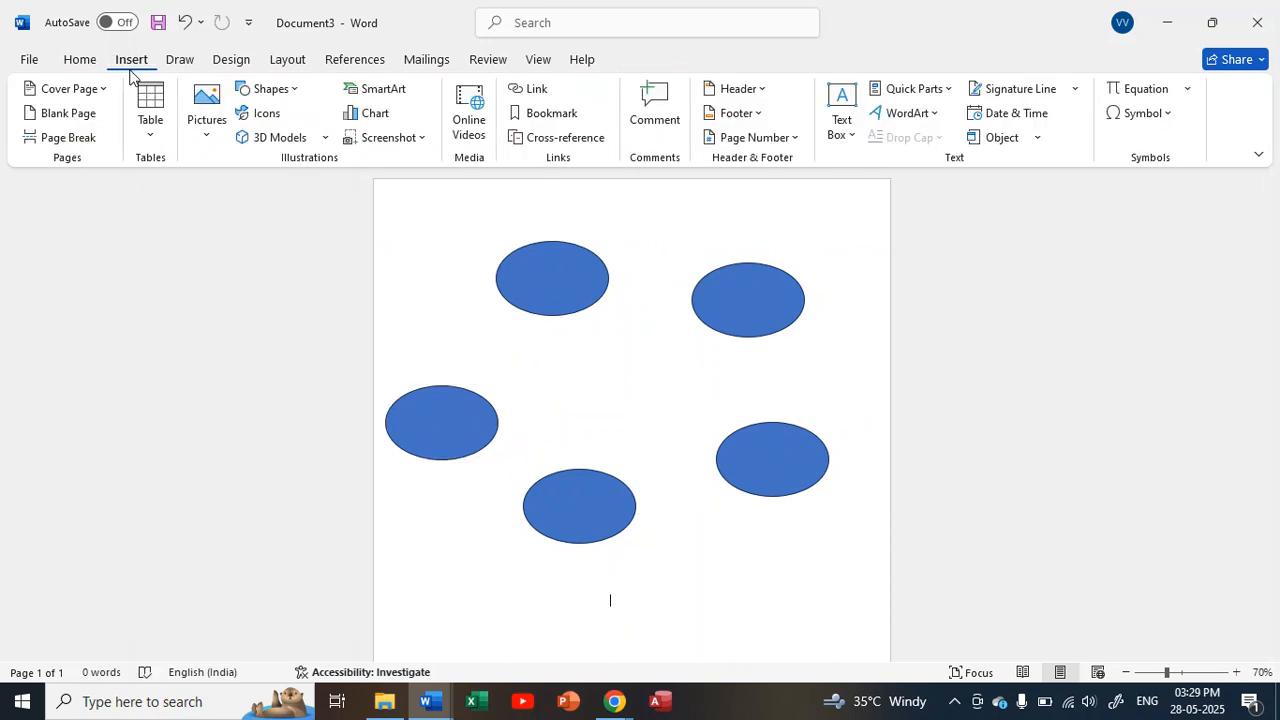
left_click(380, 89)
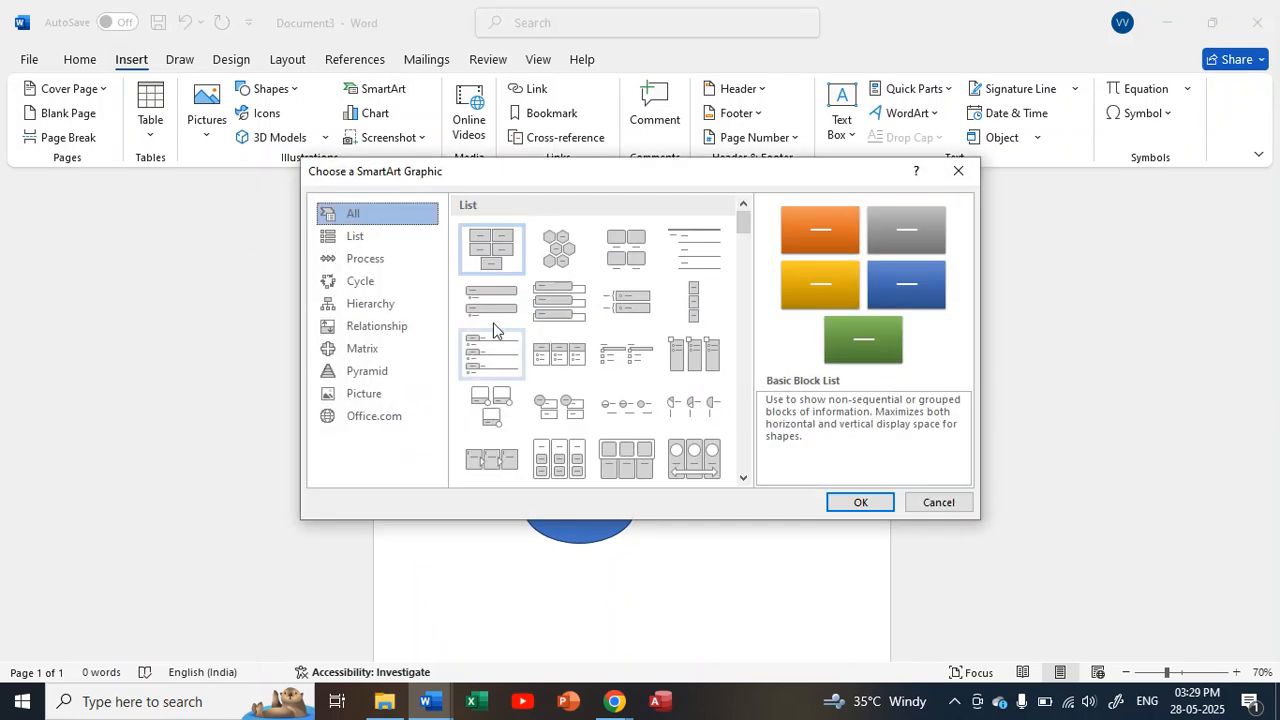
left_click(380, 285)
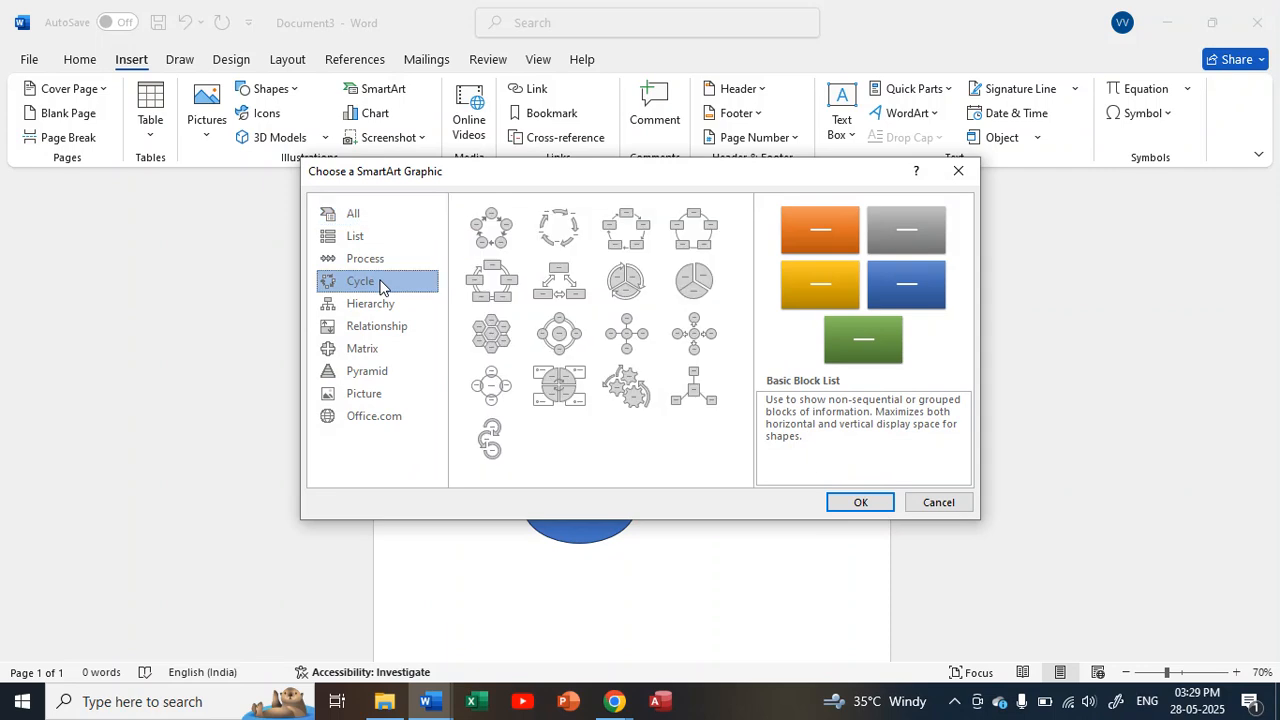
left_click(493, 237)
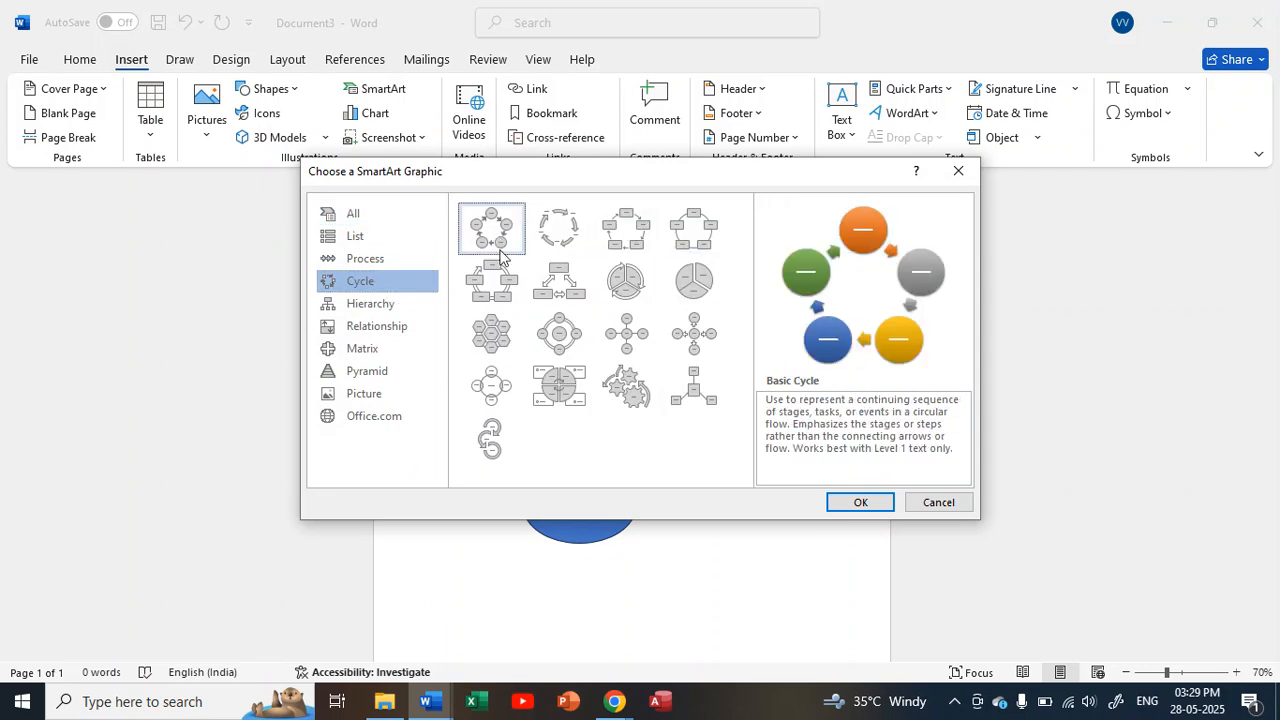
left_click(857, 503)
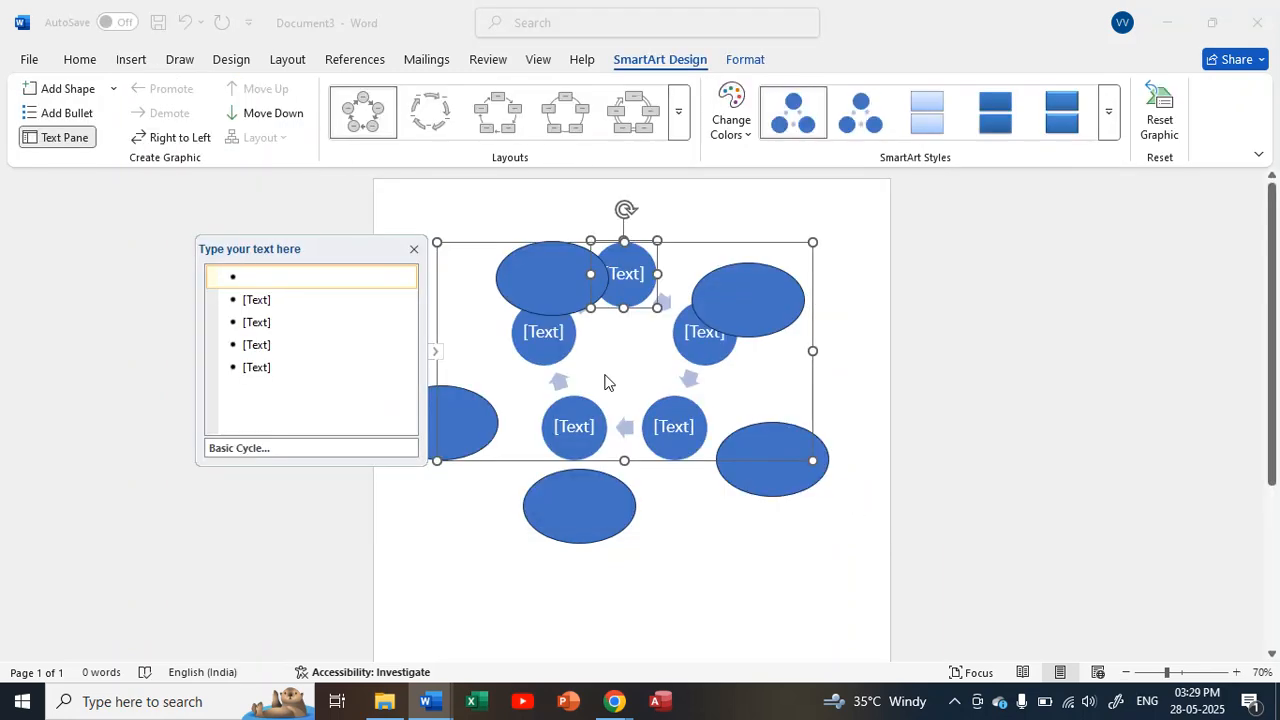
Undo the SmartArt insertion and all the oval shapes, back to a blank page
key("ctrl+z")
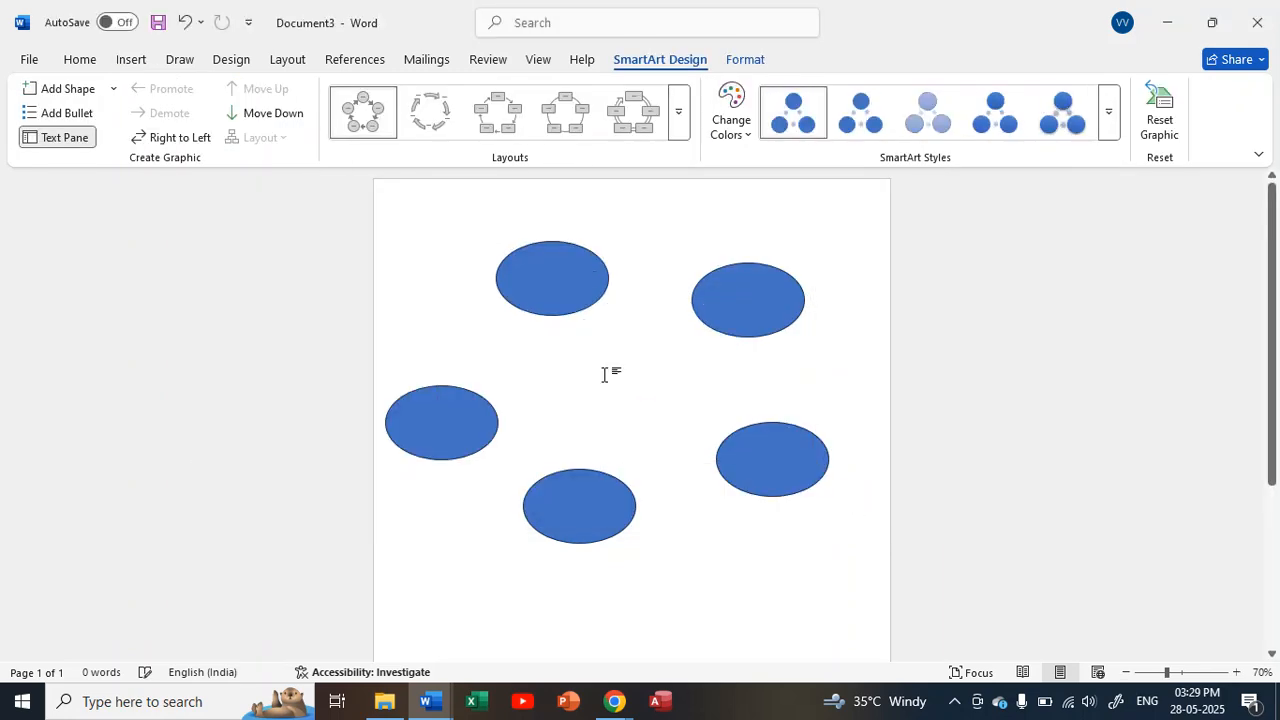
key("ctrl+z")
key("ctrl+z")
key("ctrl+z")
key("ctrl+z")
key("ctrl+z")
key("ctrl+z")
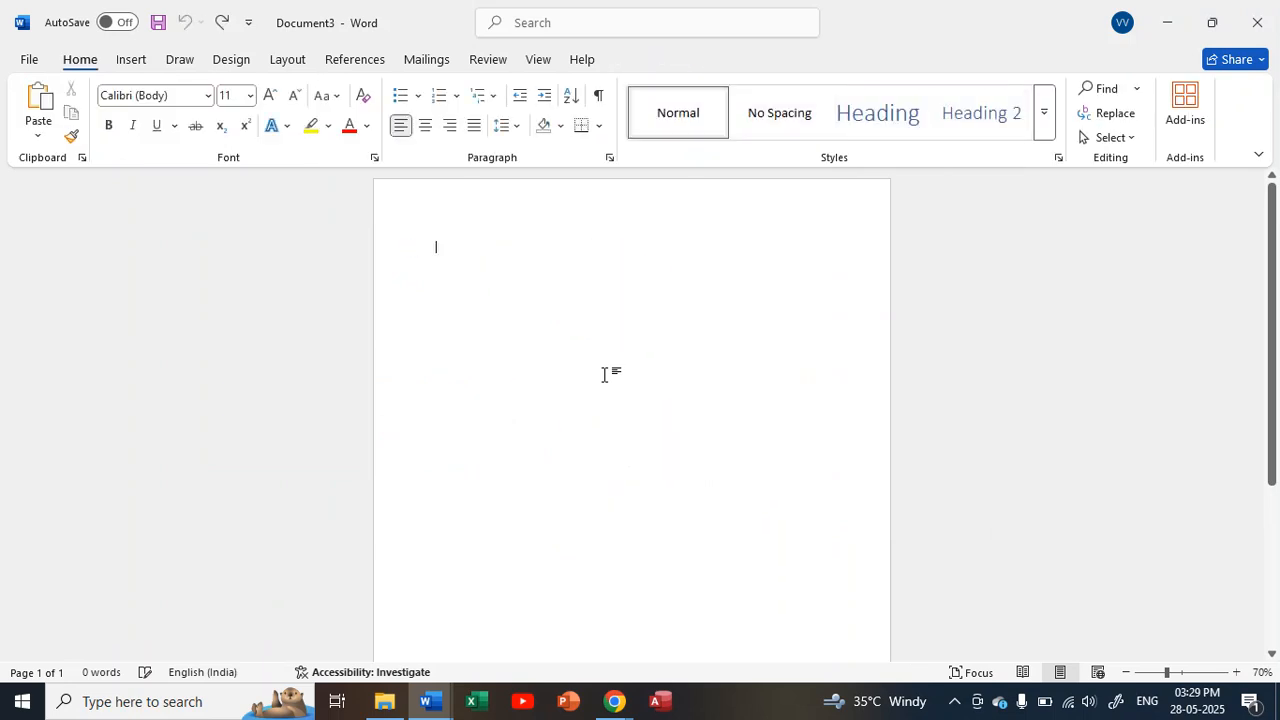
Insert a Basic Cycle SmartArt graphic from the Cycle category on the blank page
left_click(131, 59)
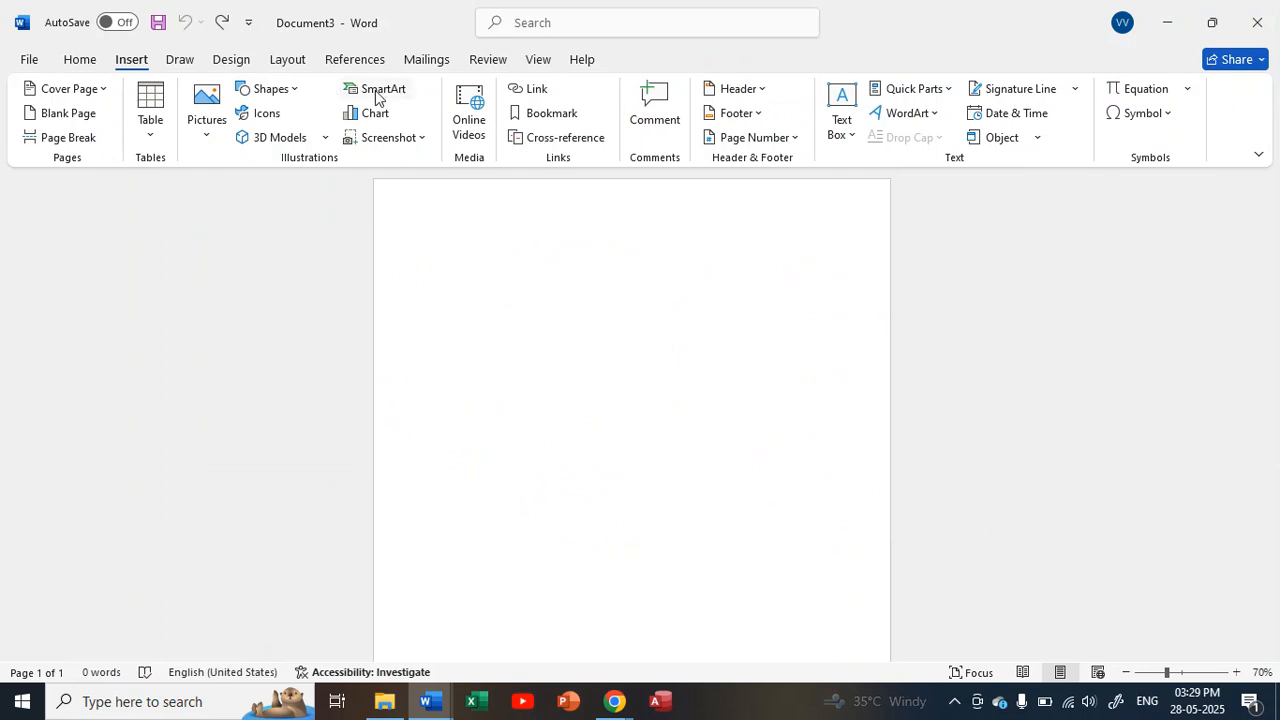
left_click(375, 90)
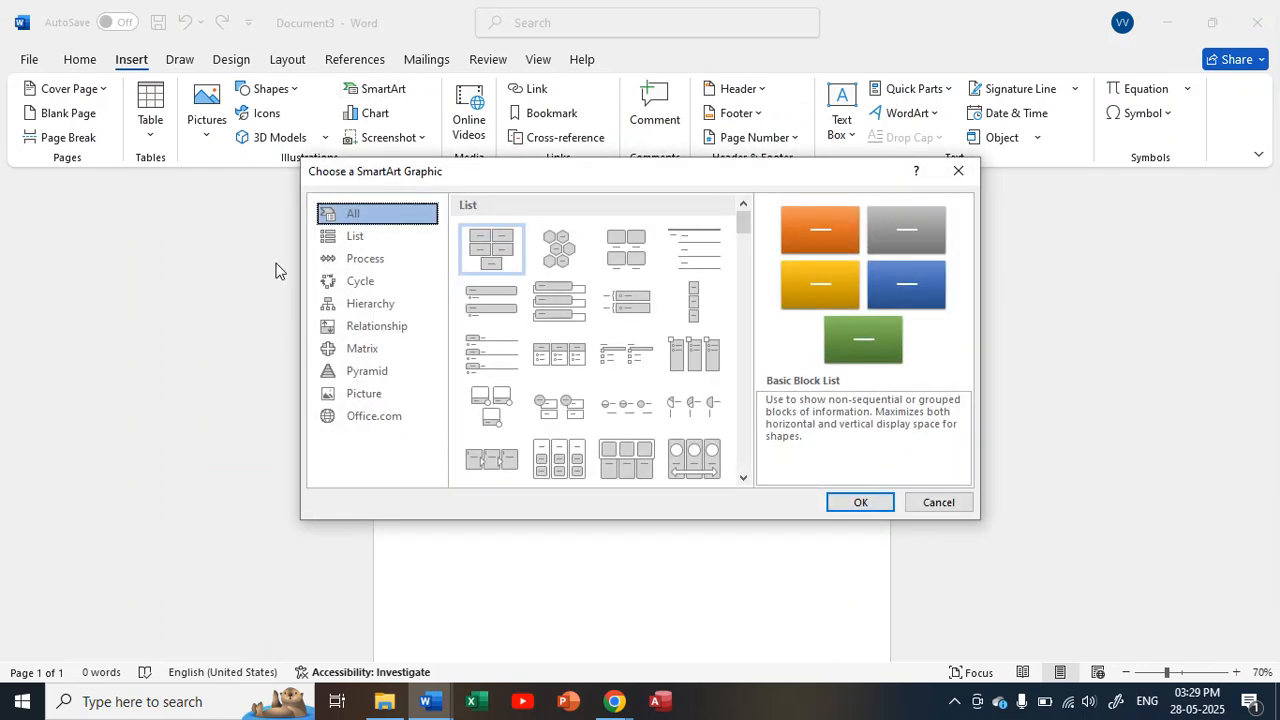
left_click(402, 283)
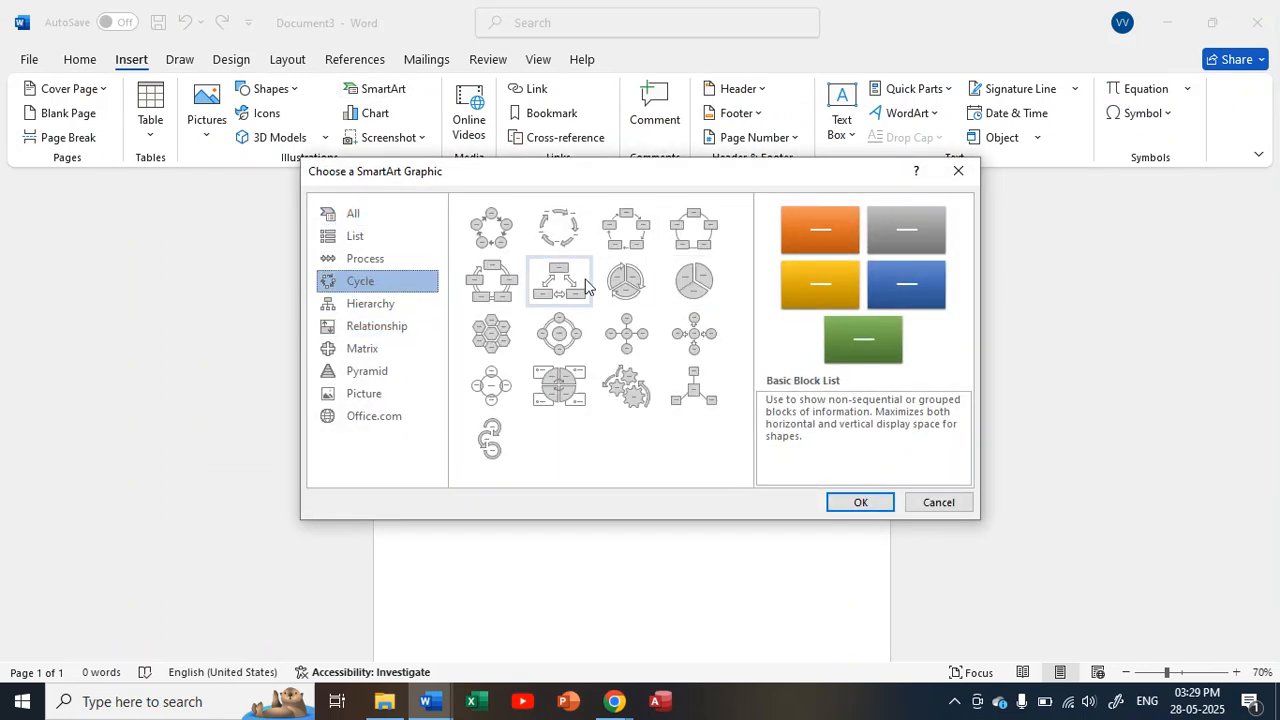
left_click(500, 240)
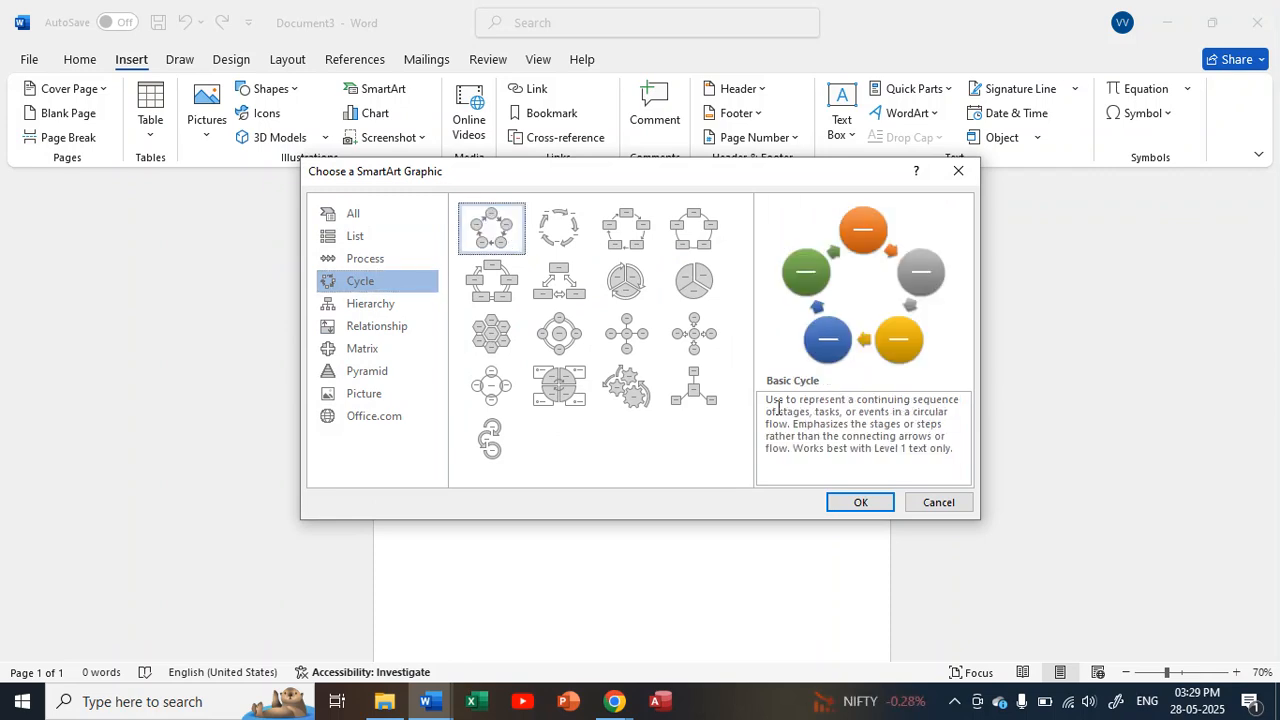
left_click(860, 503)
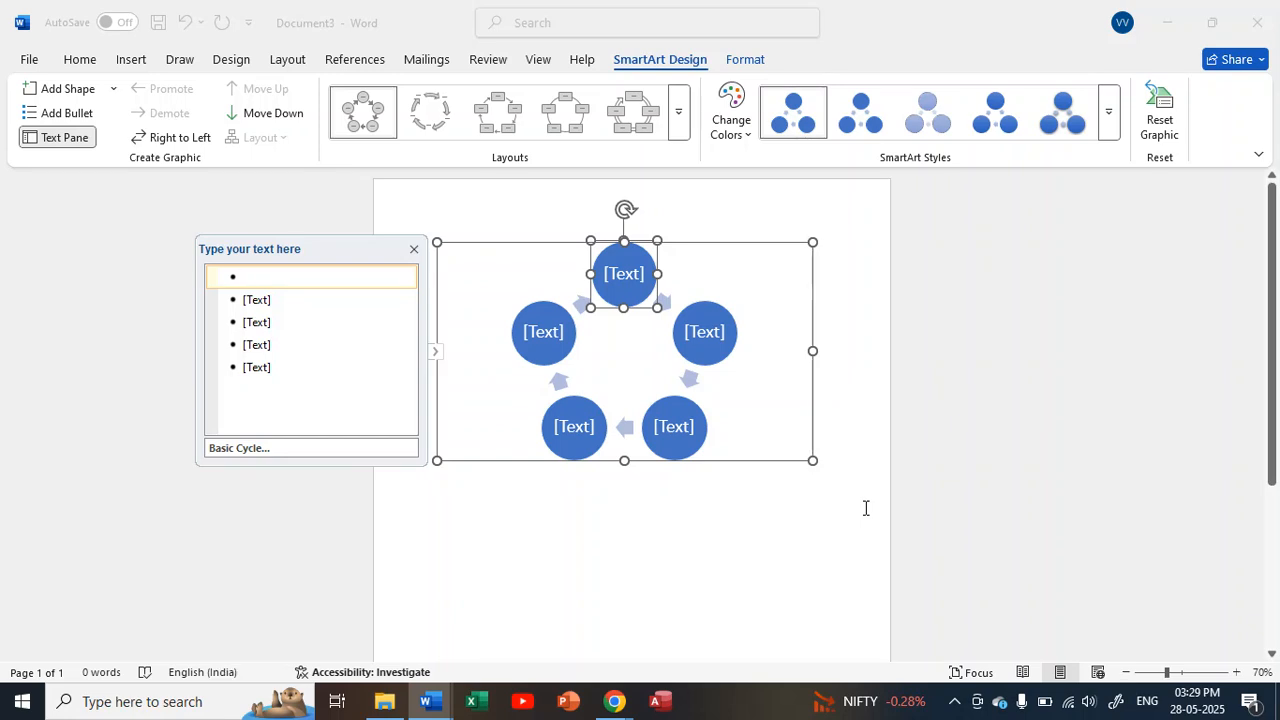
Try the third Colorful variation on the cycle graphic, and settle on the first Colorful one with orange, grey, yellow, blue and green circles
left_click(738, 139)
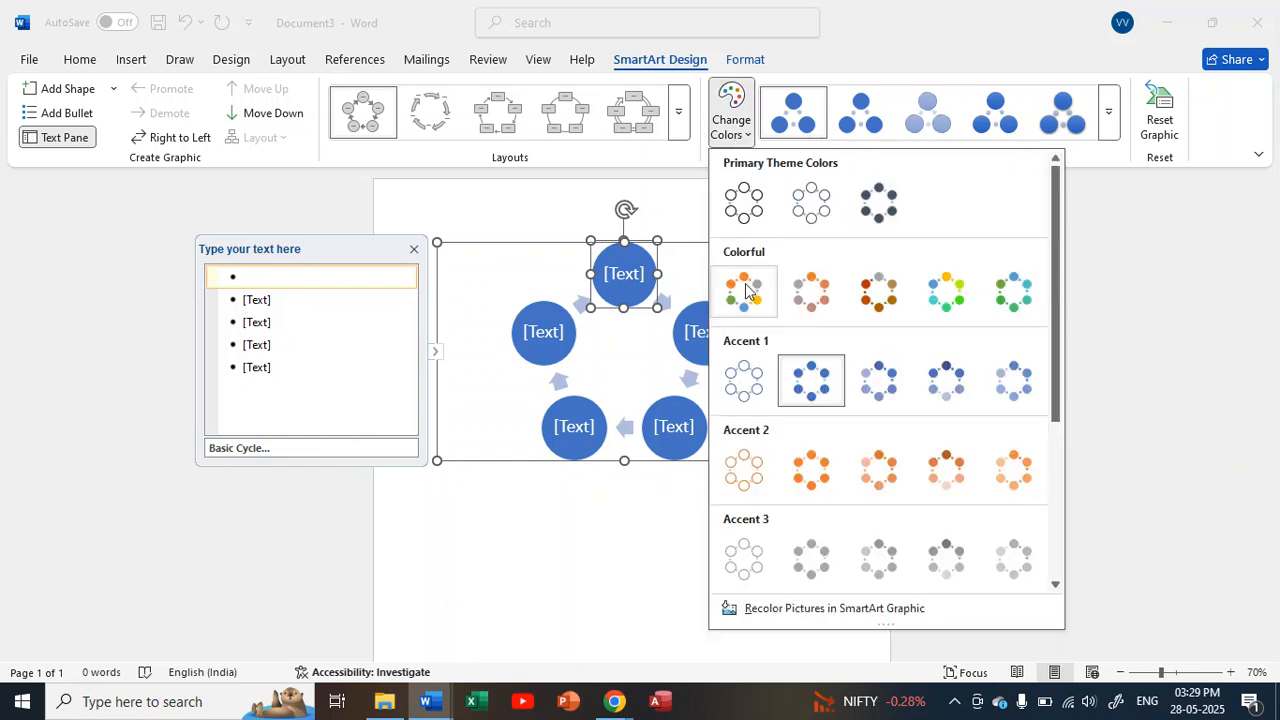
left_click(878, 312)
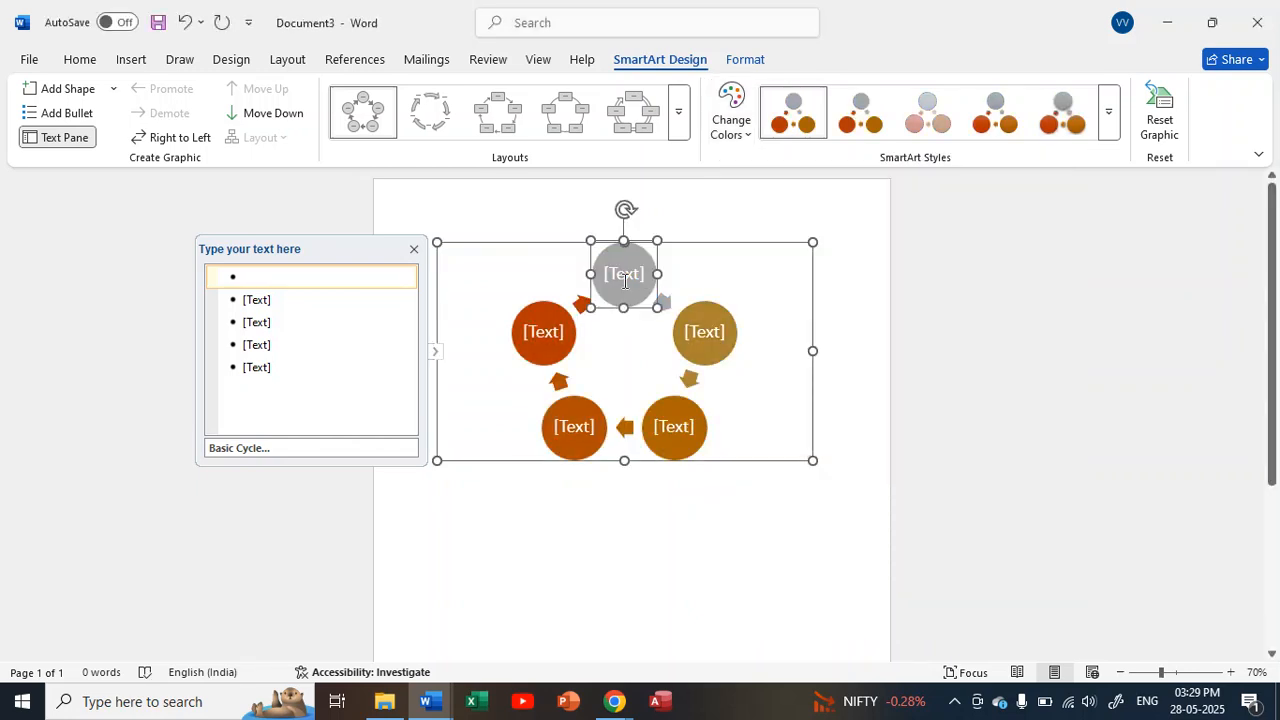
left_click(745, 128)
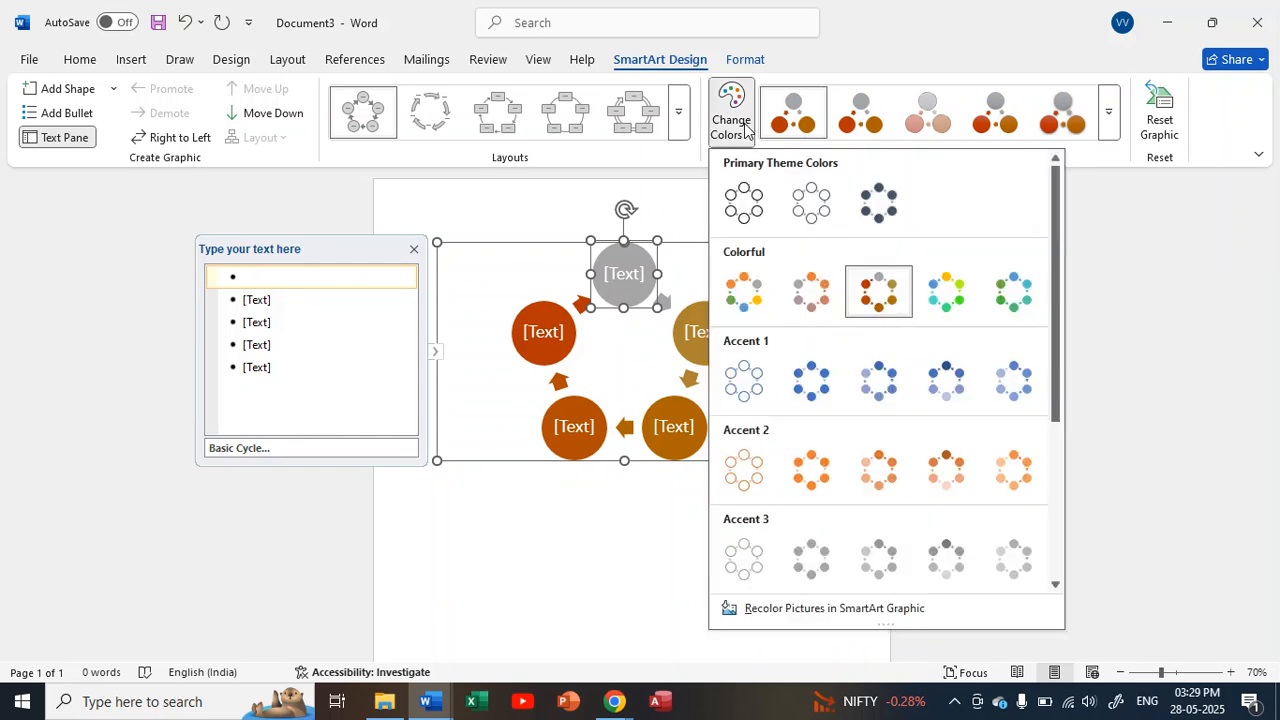
left_click(755, 288)
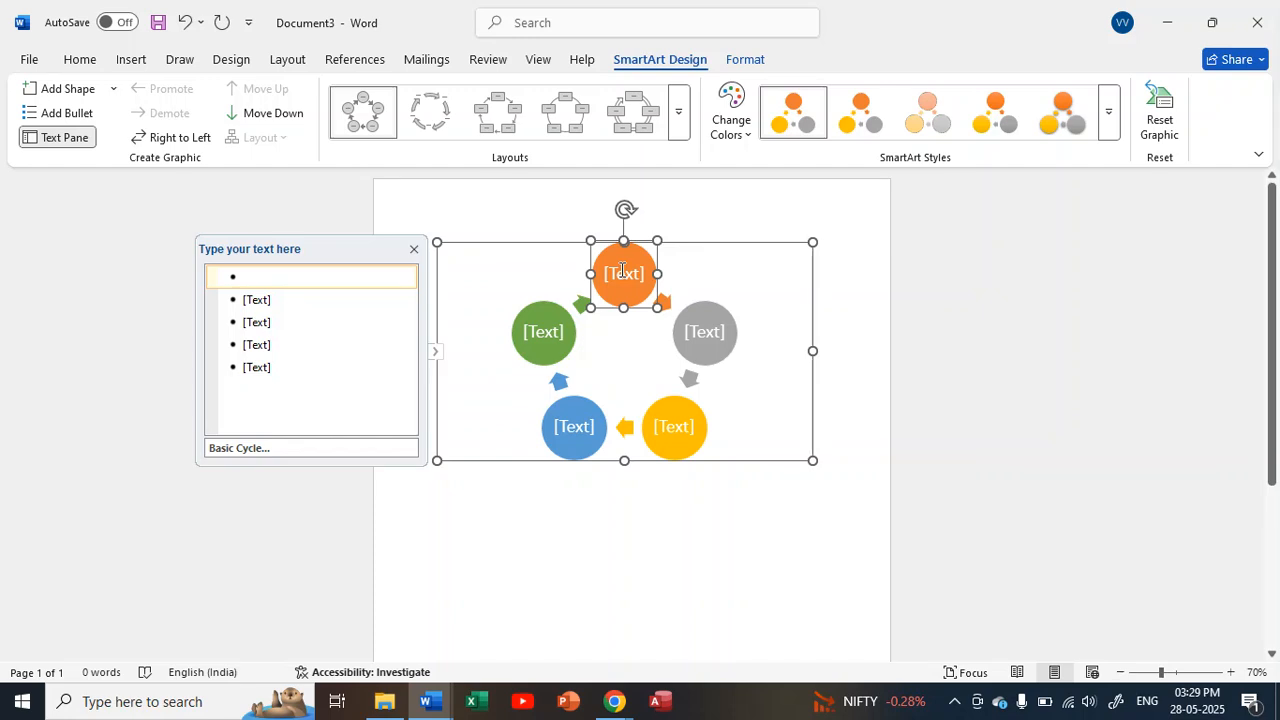
Label the orange circle at the top of the cycle TIGER
type("TIGDER")
key("BackSpace")
key("BackSpace")
key("BackSpace")
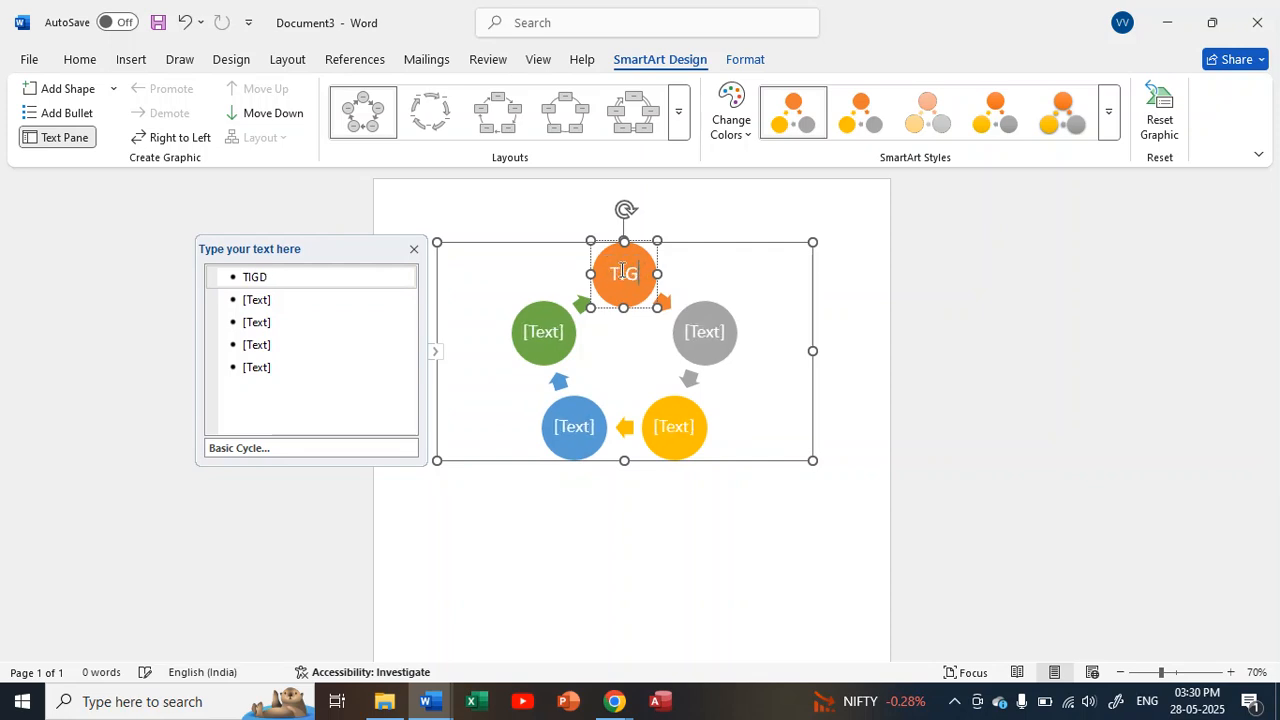
type("ER")
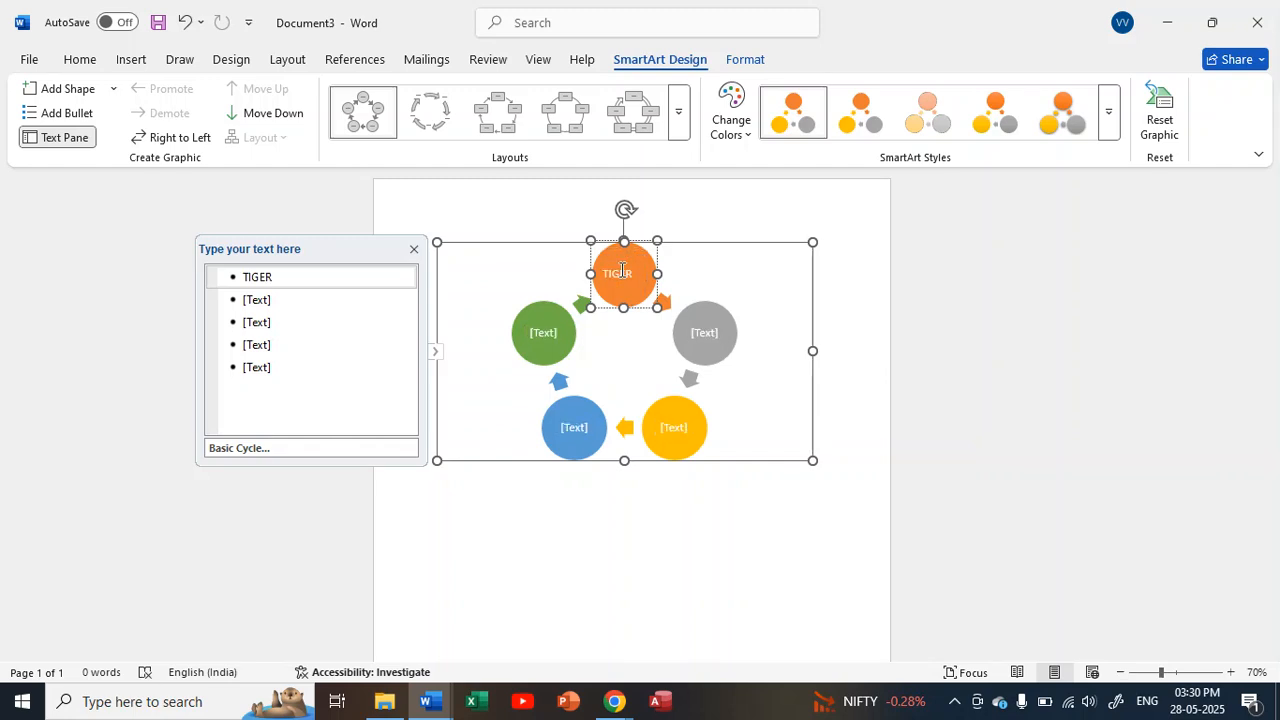
key("BackSpace")
key("BackSpace")
key("BackSpace")
key("BackSpace")
key("BackSpace")
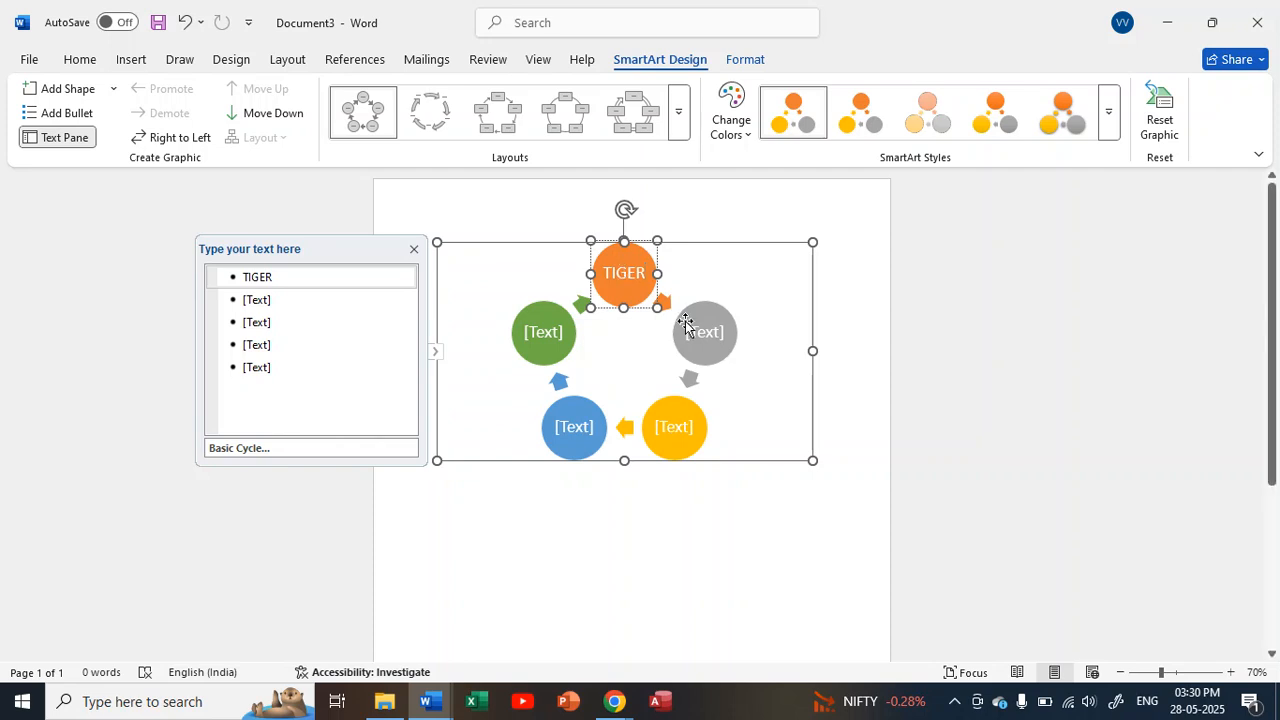
Label the grey circle DEER and the yellow circle GRASS, and close the graphic's text pane
left_click(716, 336)
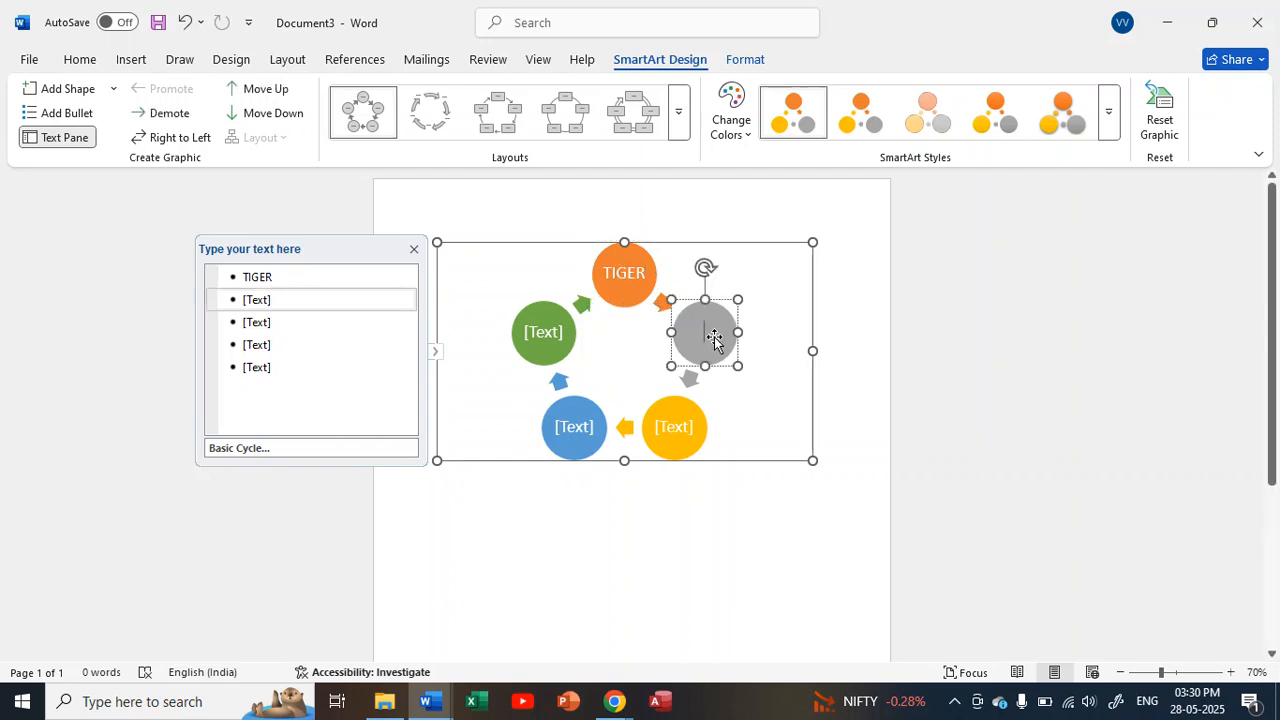
type("DEER")
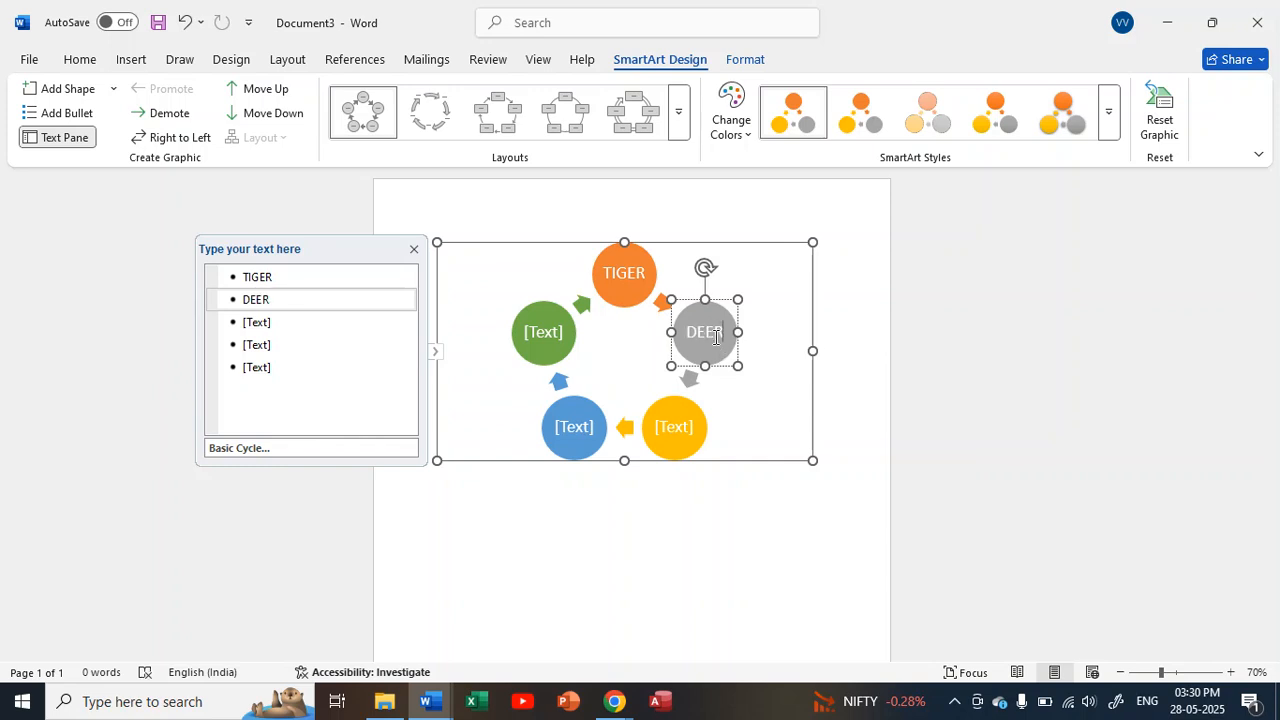
left_click(686, 426)
type("GR")
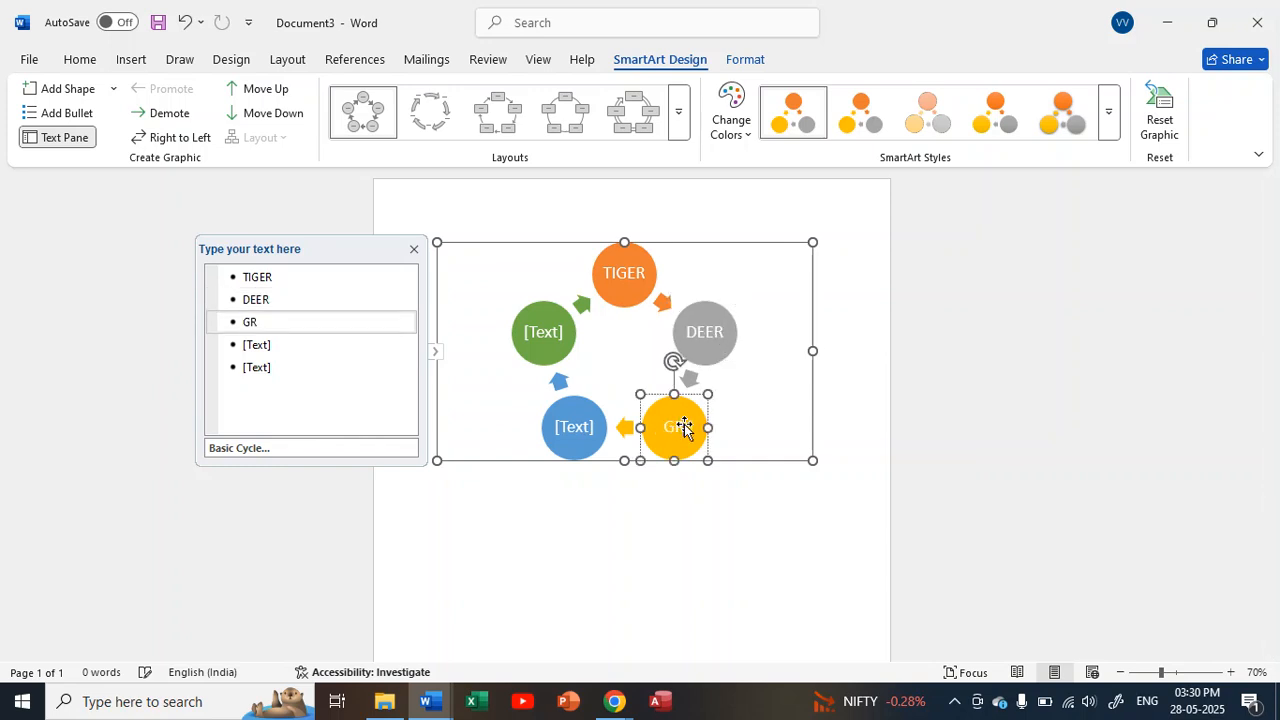
type("ASS")
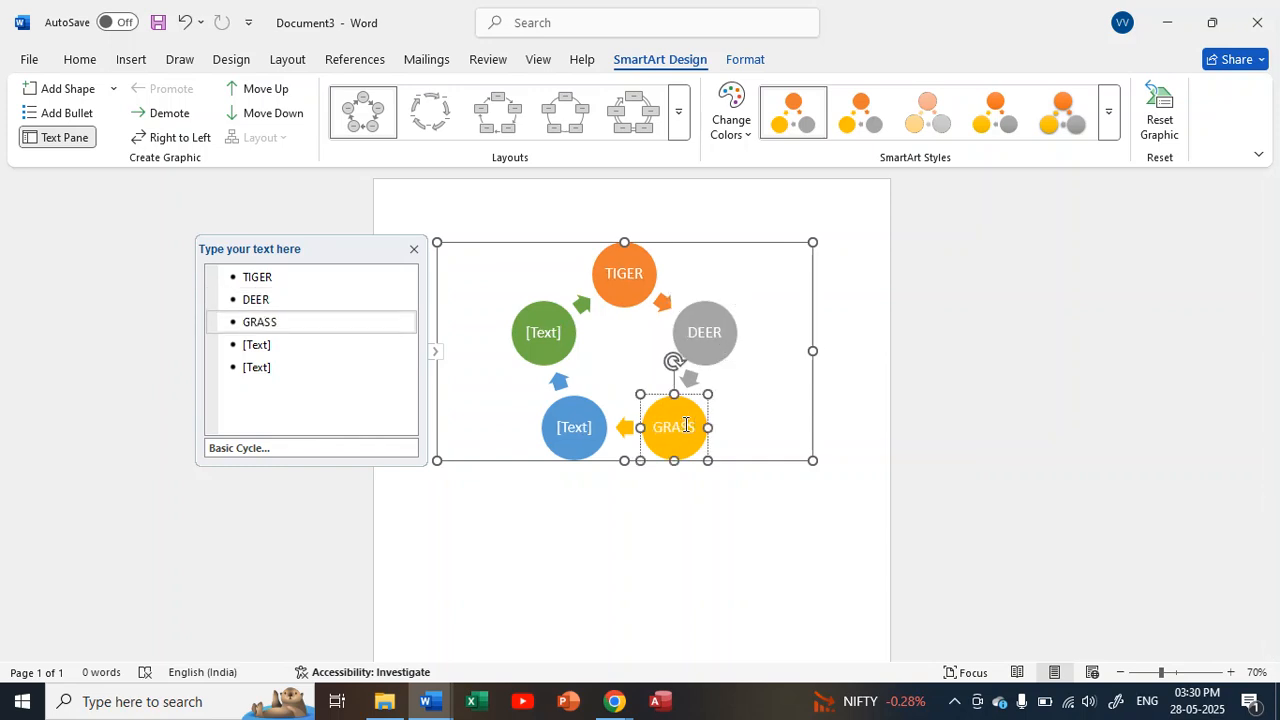
left_click(737, 486)
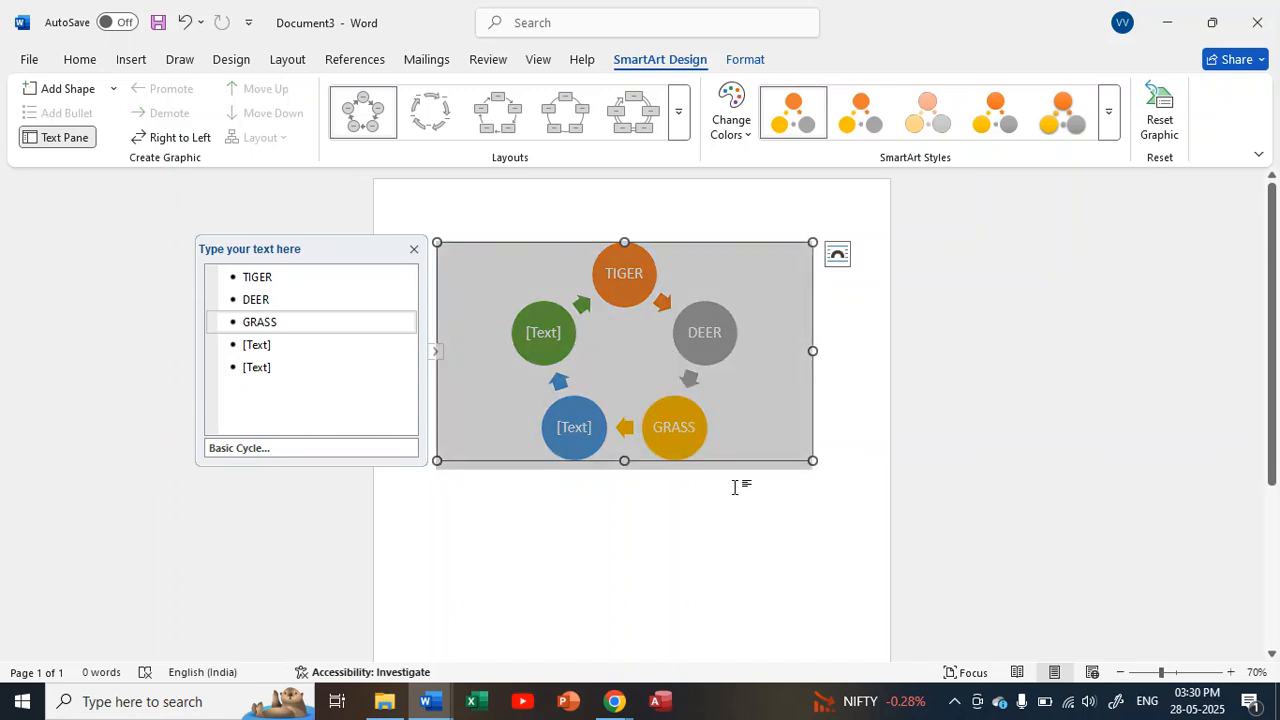
left_click(414, 250)
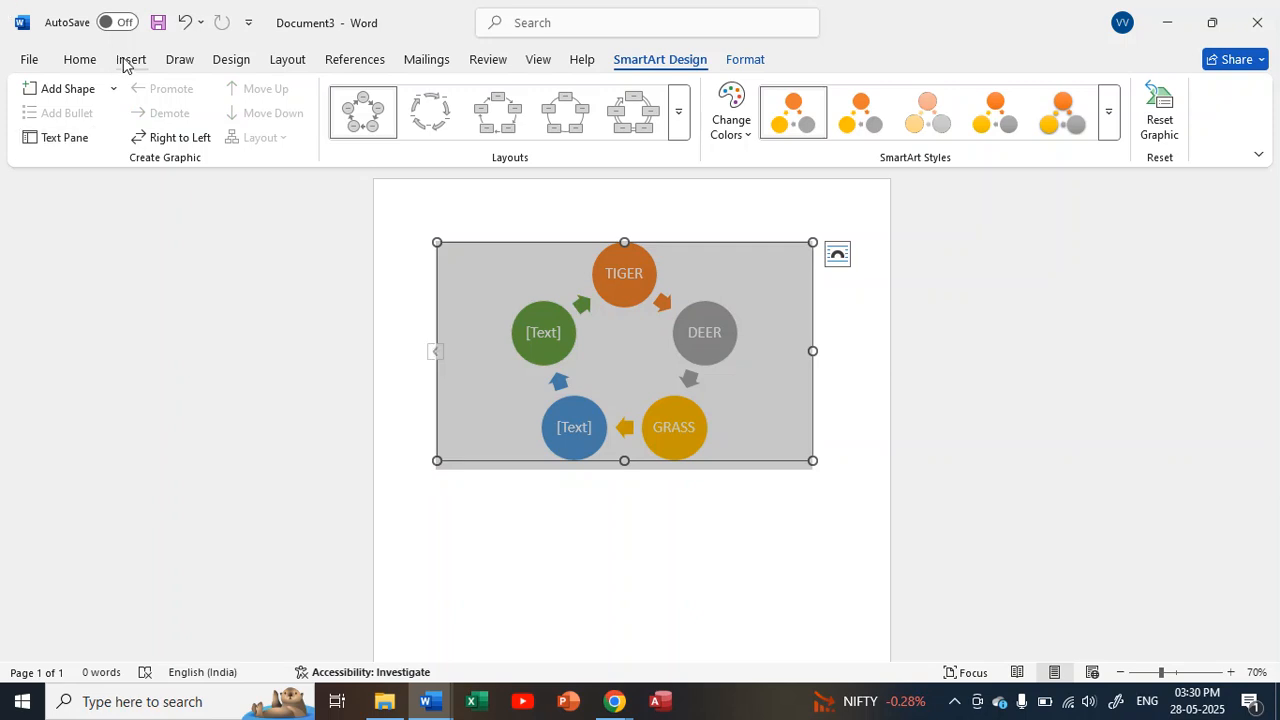
Add a Blank style header reading THE HINDU and return to the document body
left_click(129, 60)
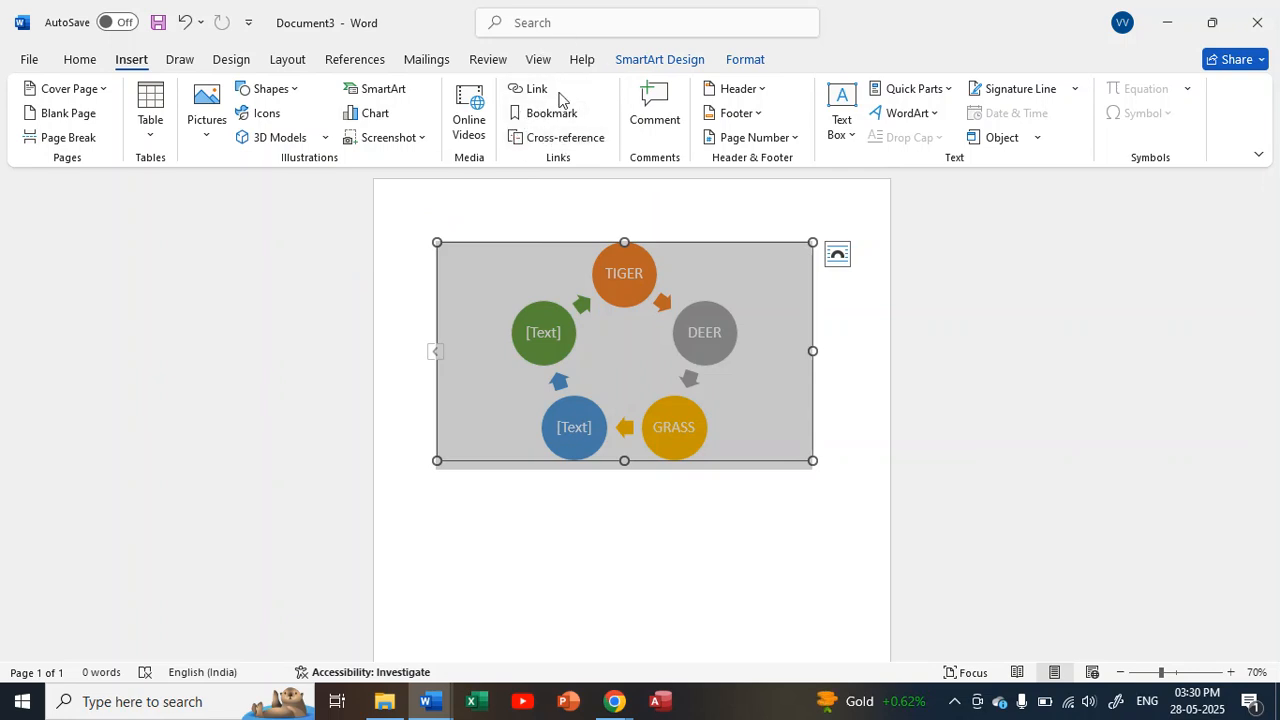
left_click(740, 90)
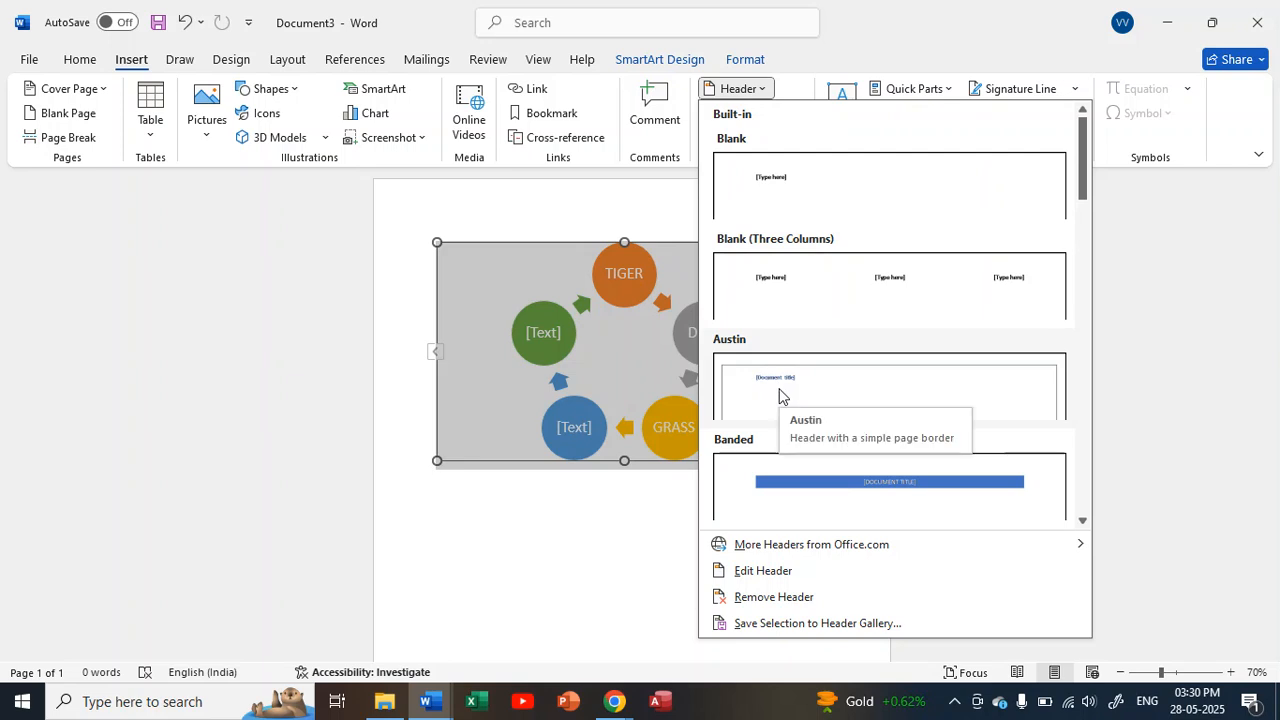
left_click(809, 183)
key("Delete")
type("THE HINDU")
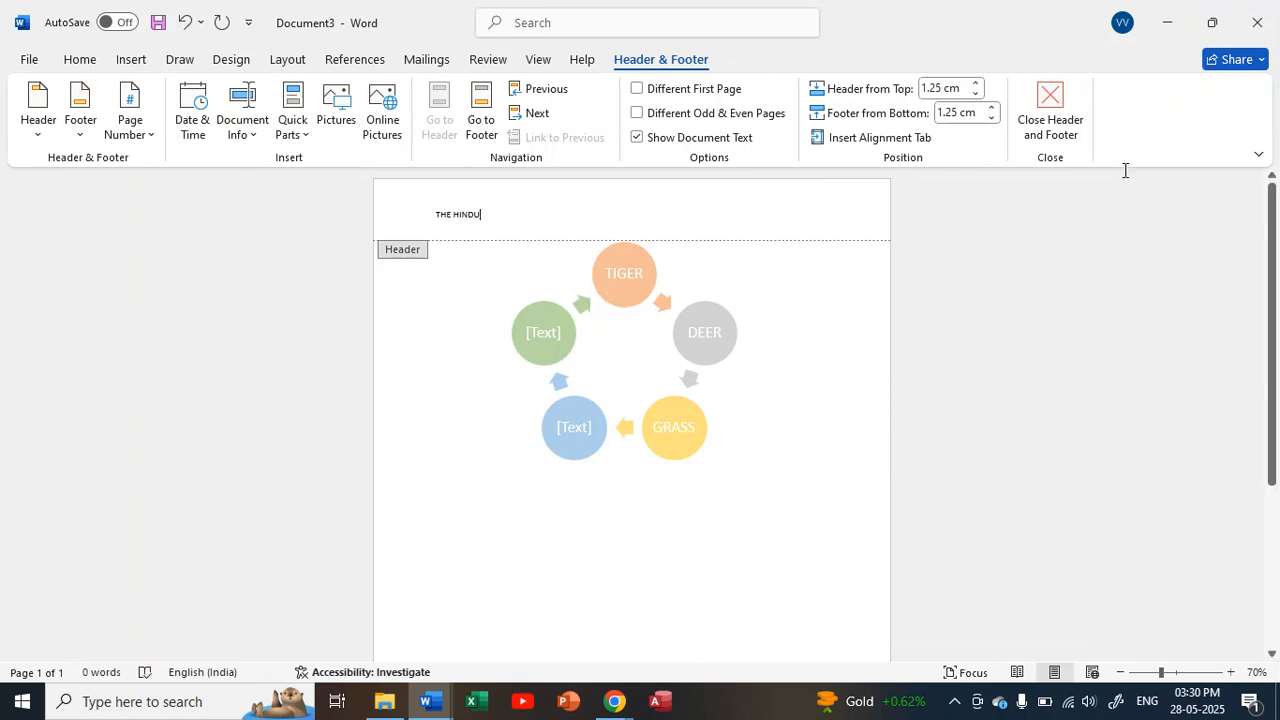
left_click(1064, 110)
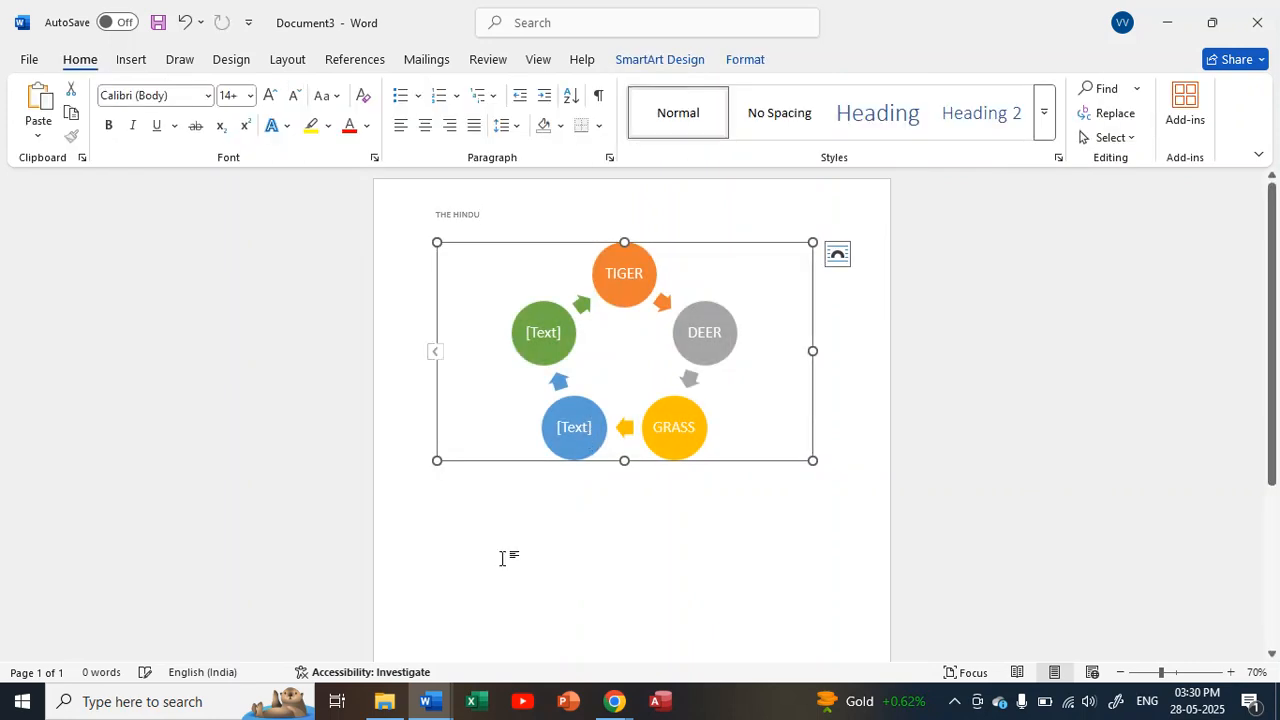
Insert a blank page before the cycle graphic and place the cursor on that empty page
key("ctrl+a")
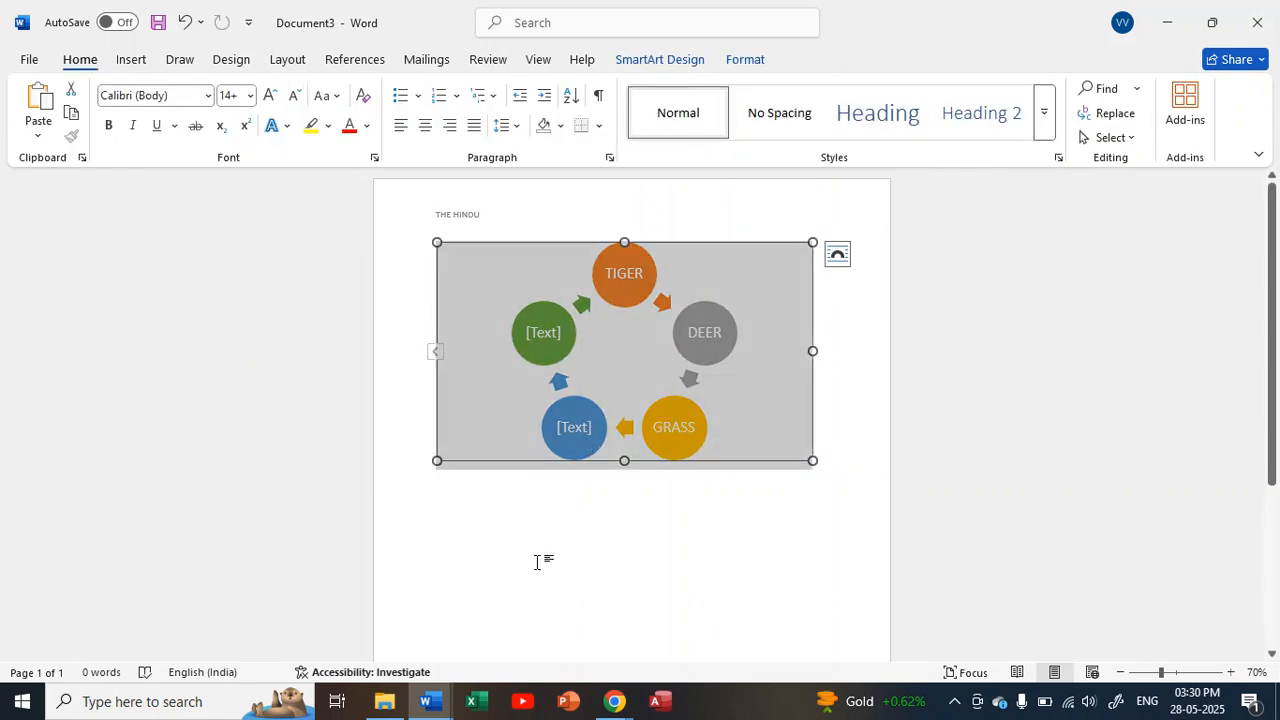
left_click(141, 66)
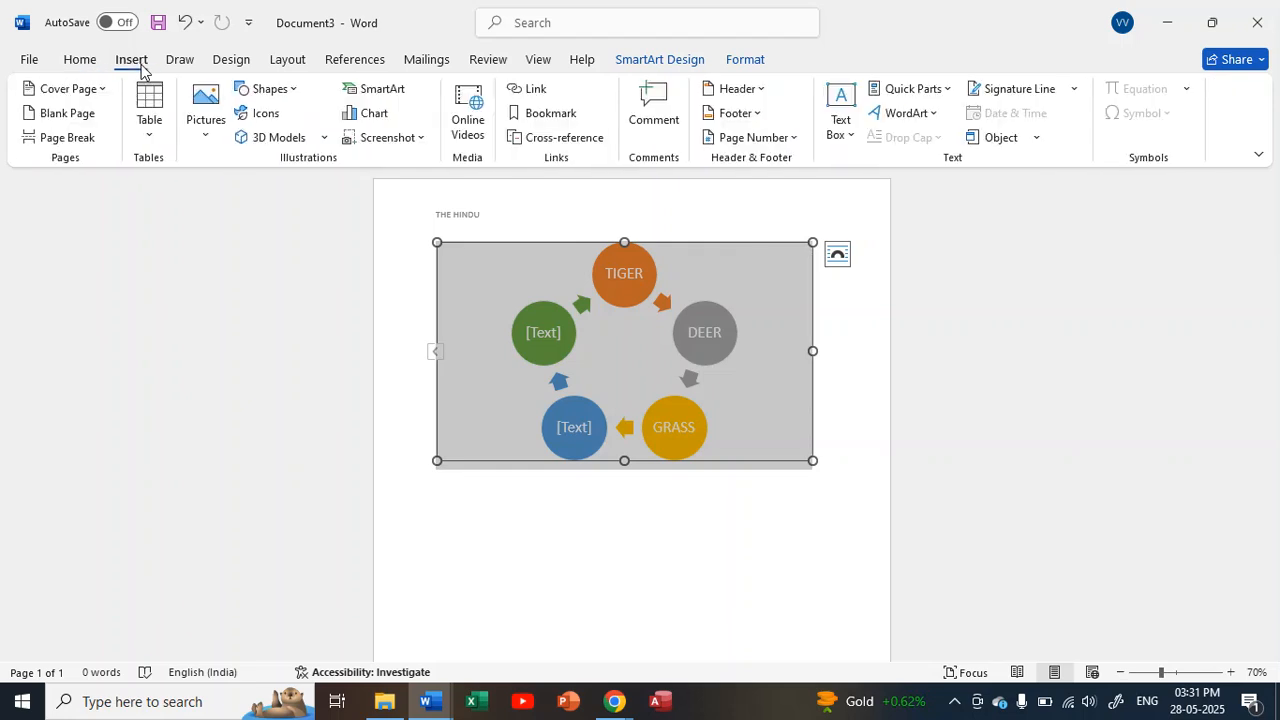
left_click(78, 115)
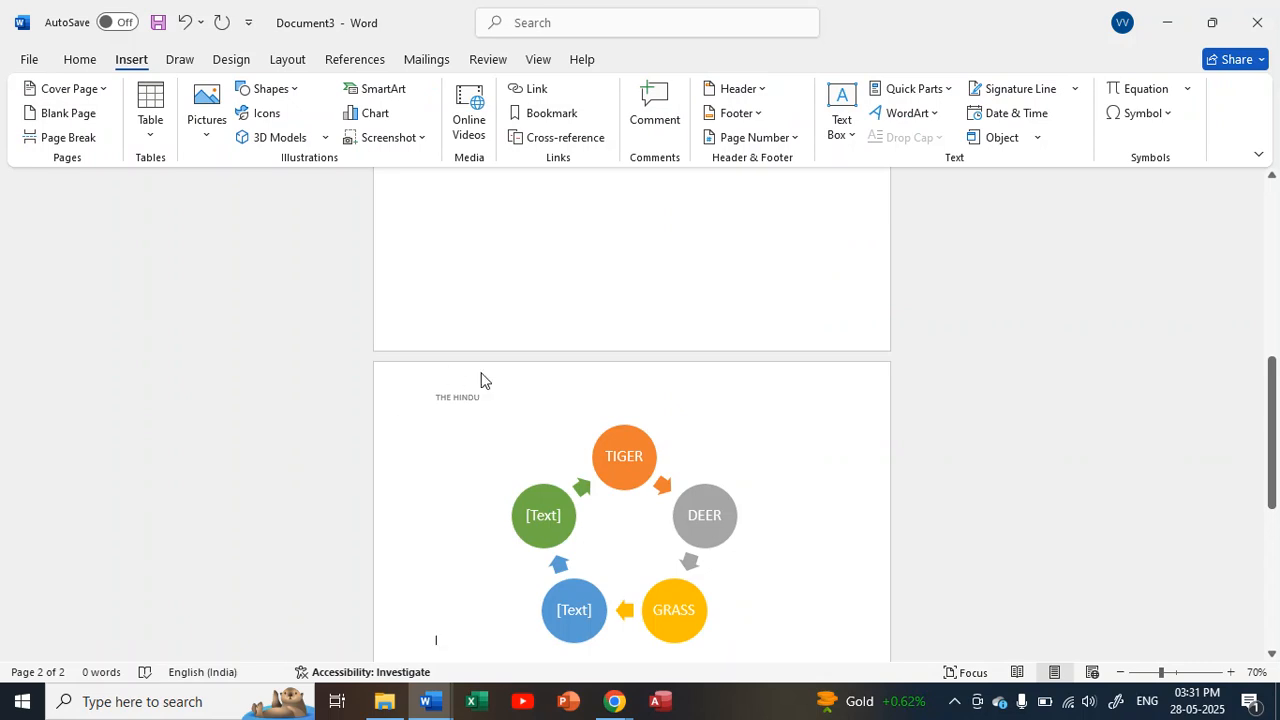
left_click(781, 272)
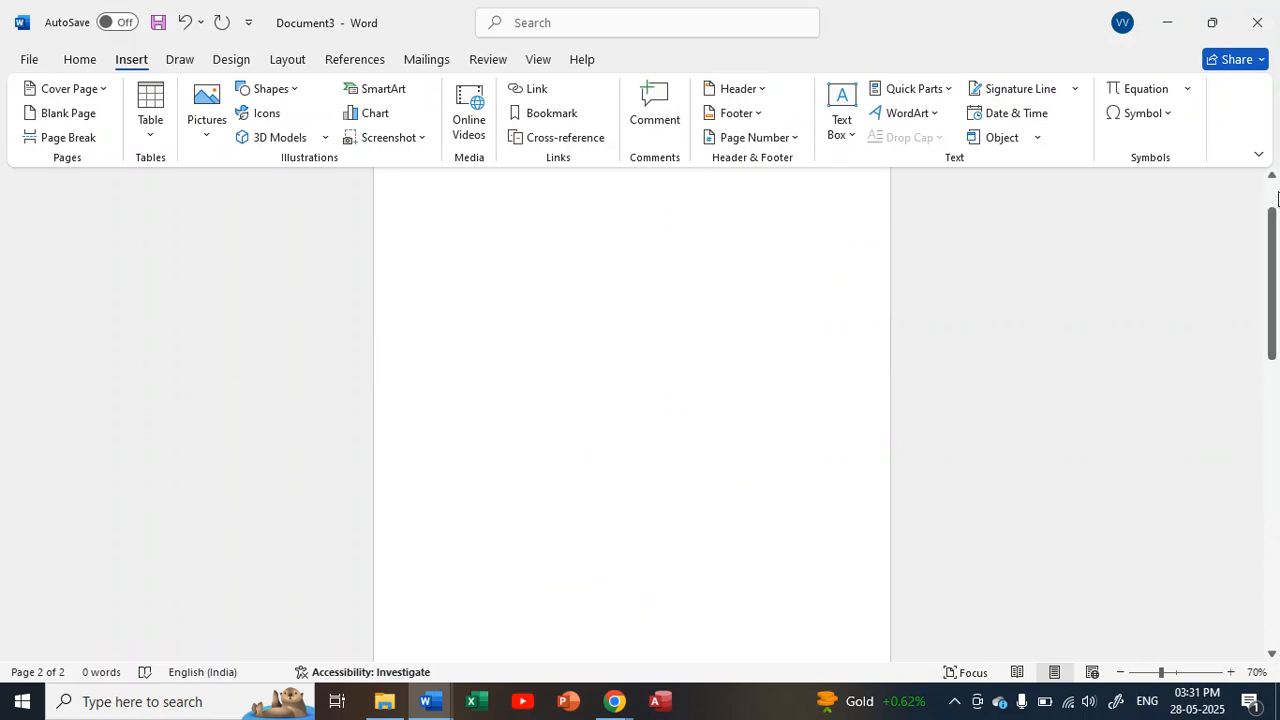
scroll(1277, 200, "up", 2)
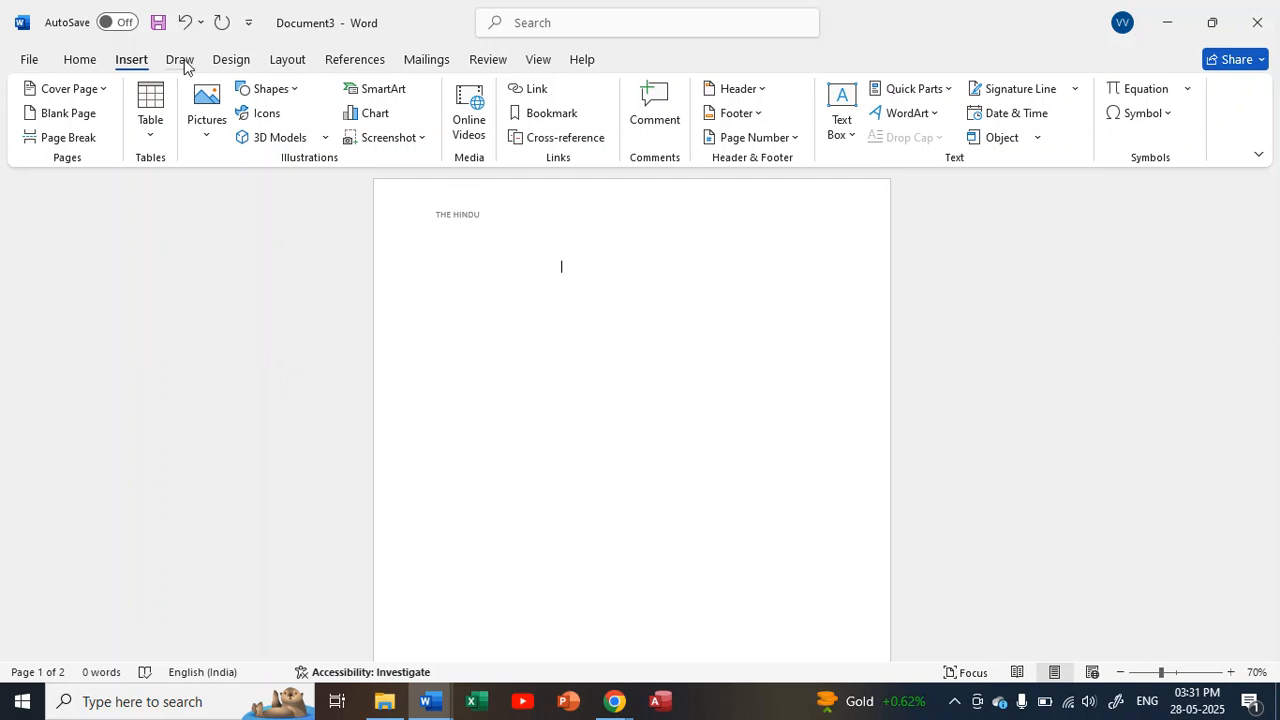
Add a Blank style footer reading THE HINDU, return to the document body and check it across both pages
left_click(733, 114)
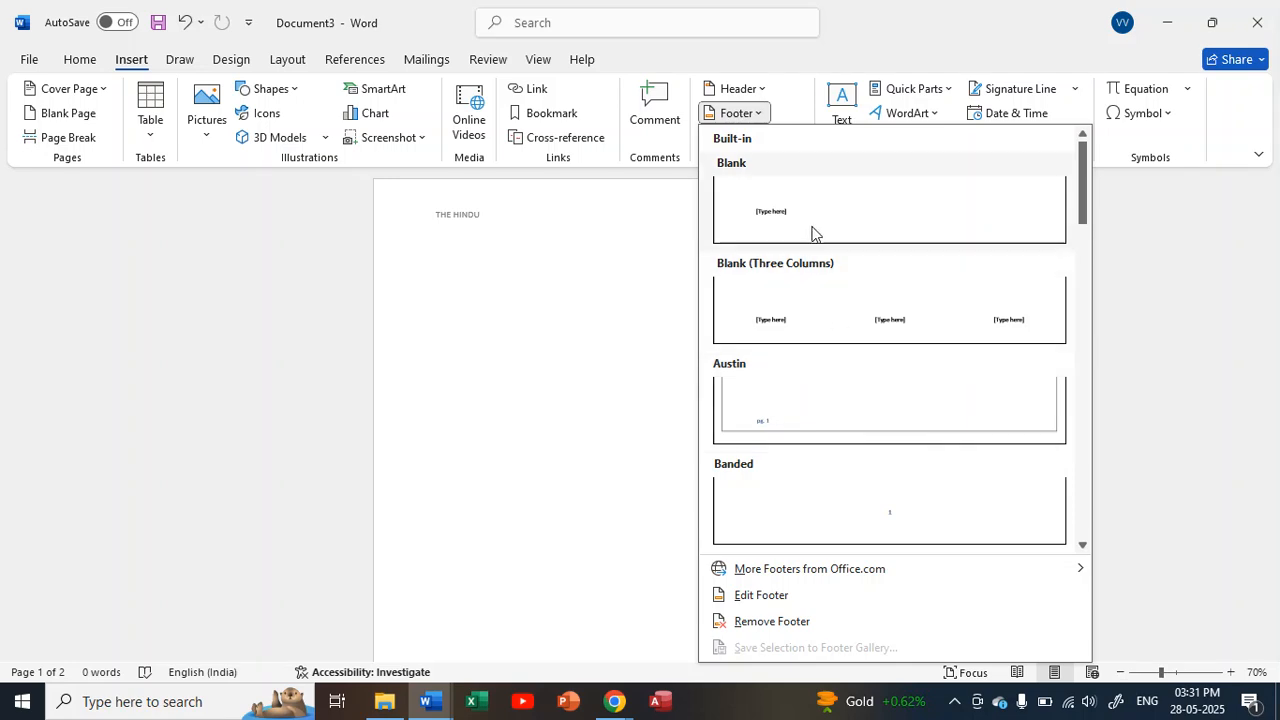
left_click(820, 213)
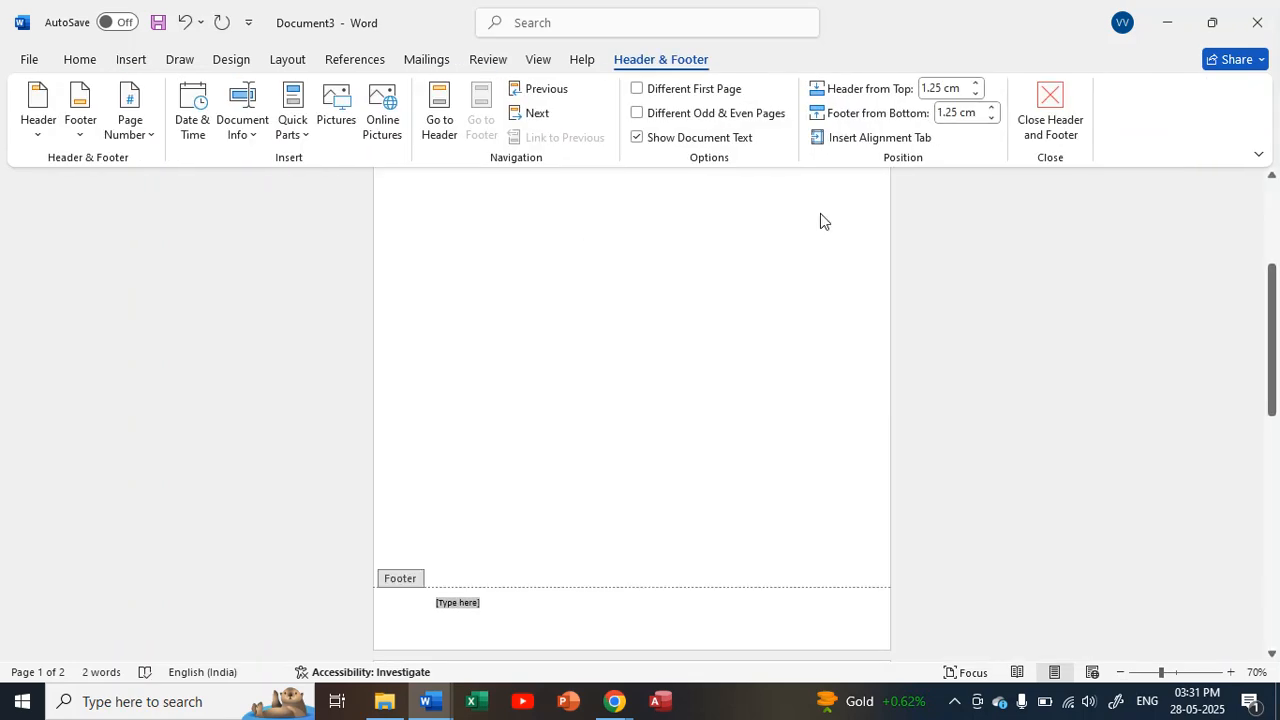
type("THE H")
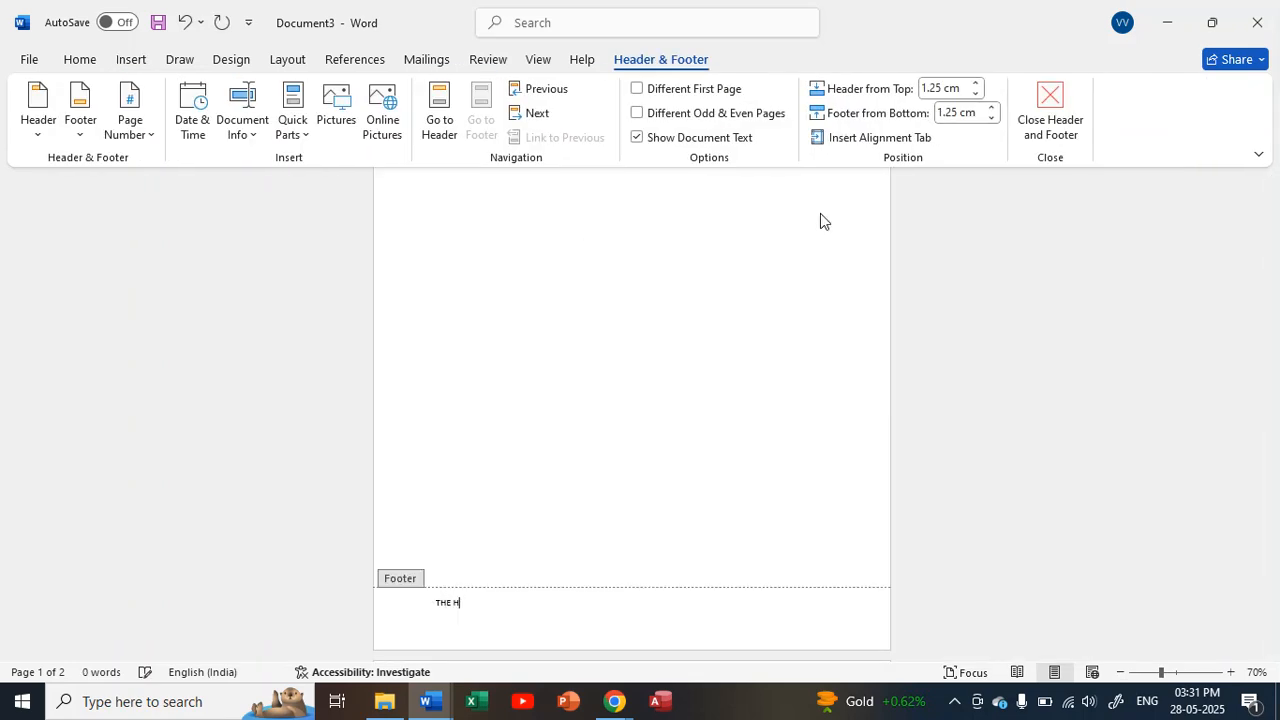
type("INDU")
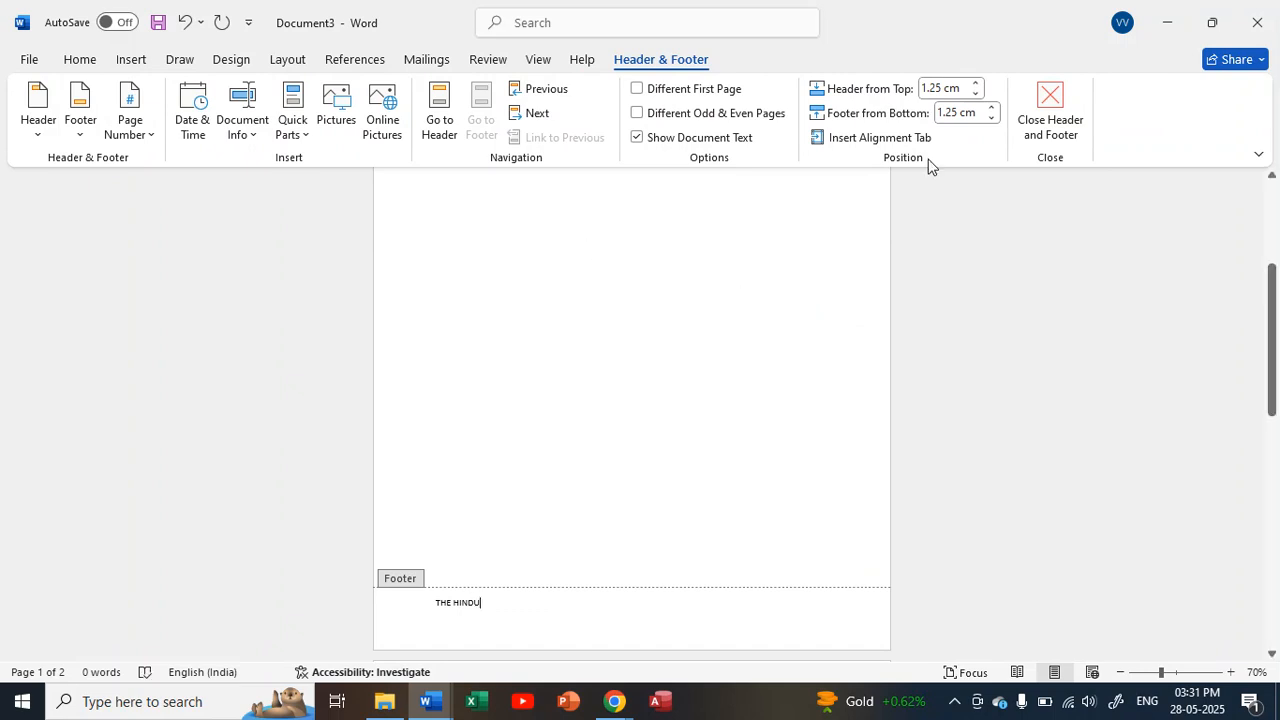
left_click(1044, 125)
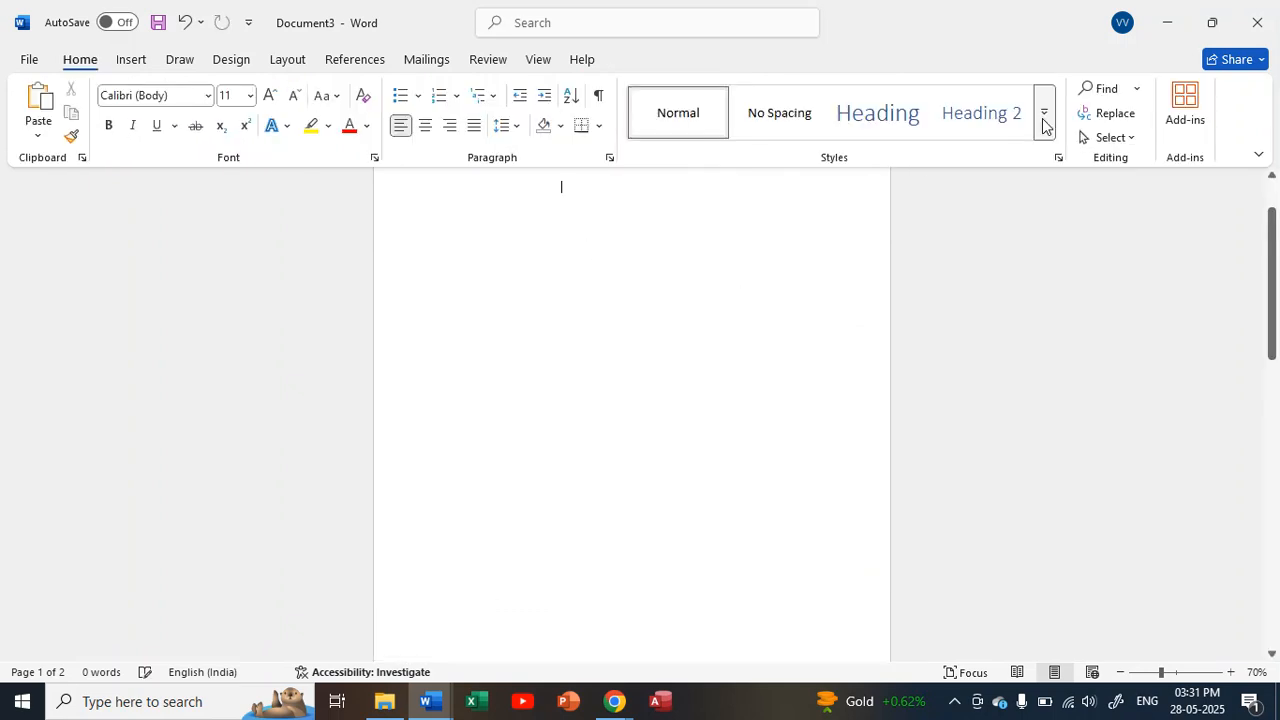
left_click_drag(1274, 340, 1276, 487)
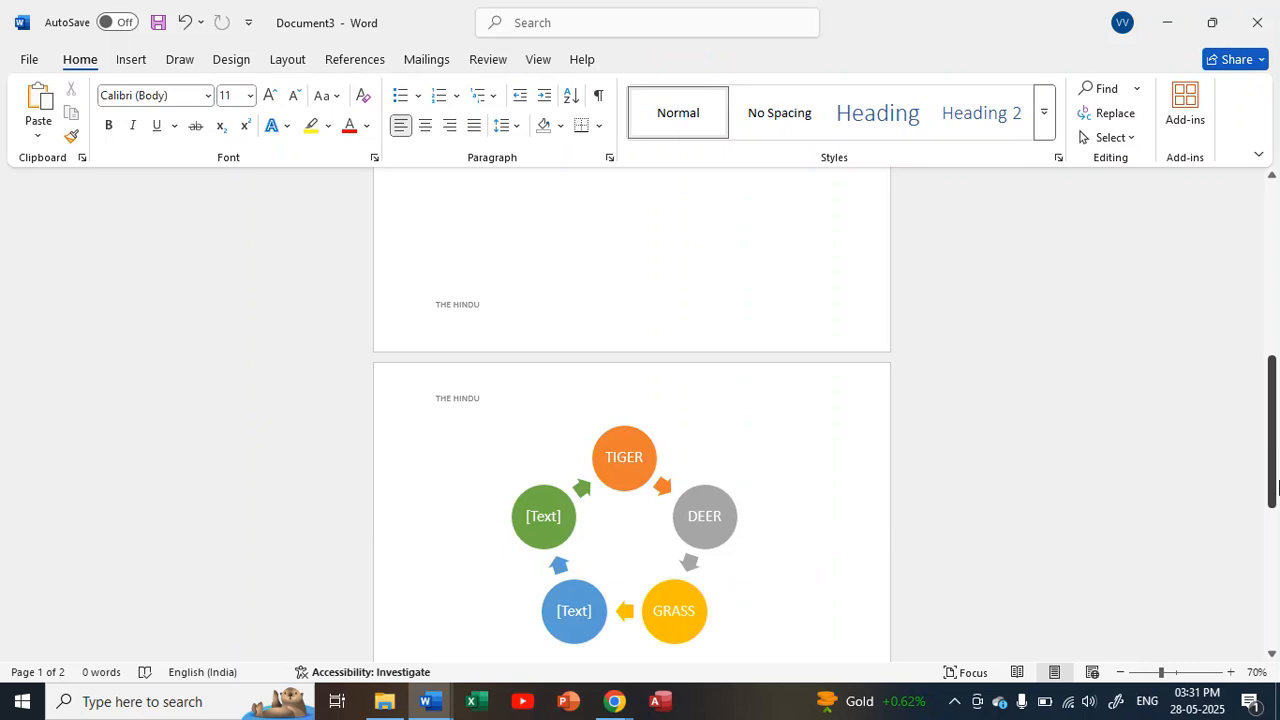
left_click(1274, 656)
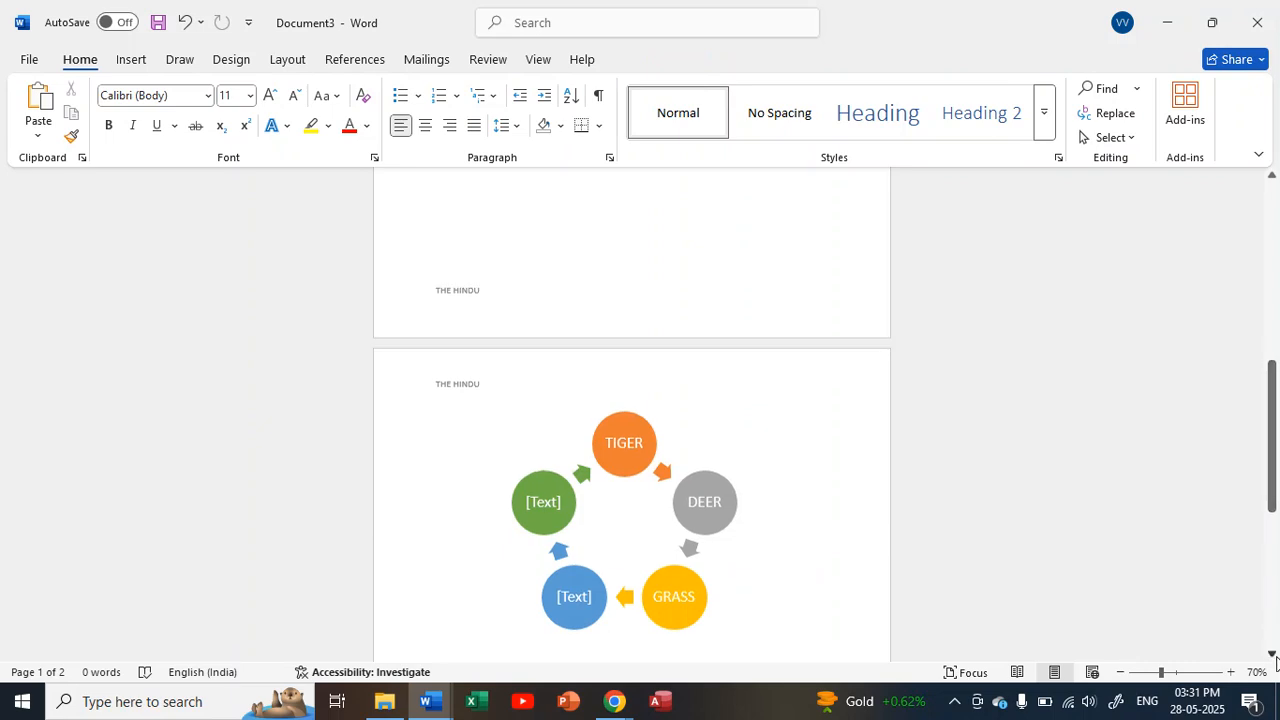
scroll(1274, 656, "down", 3)
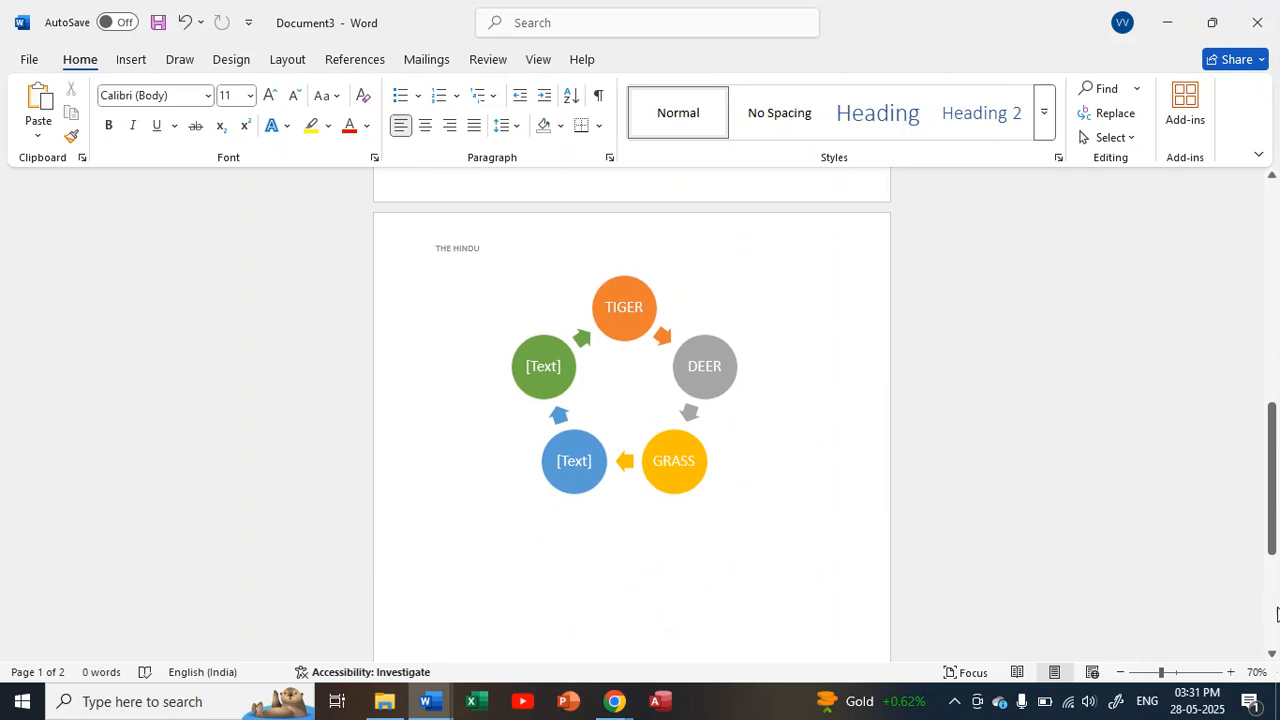
Remove the THE HINDU header and footer from the document
scroll(1276, 614, "down", 6)
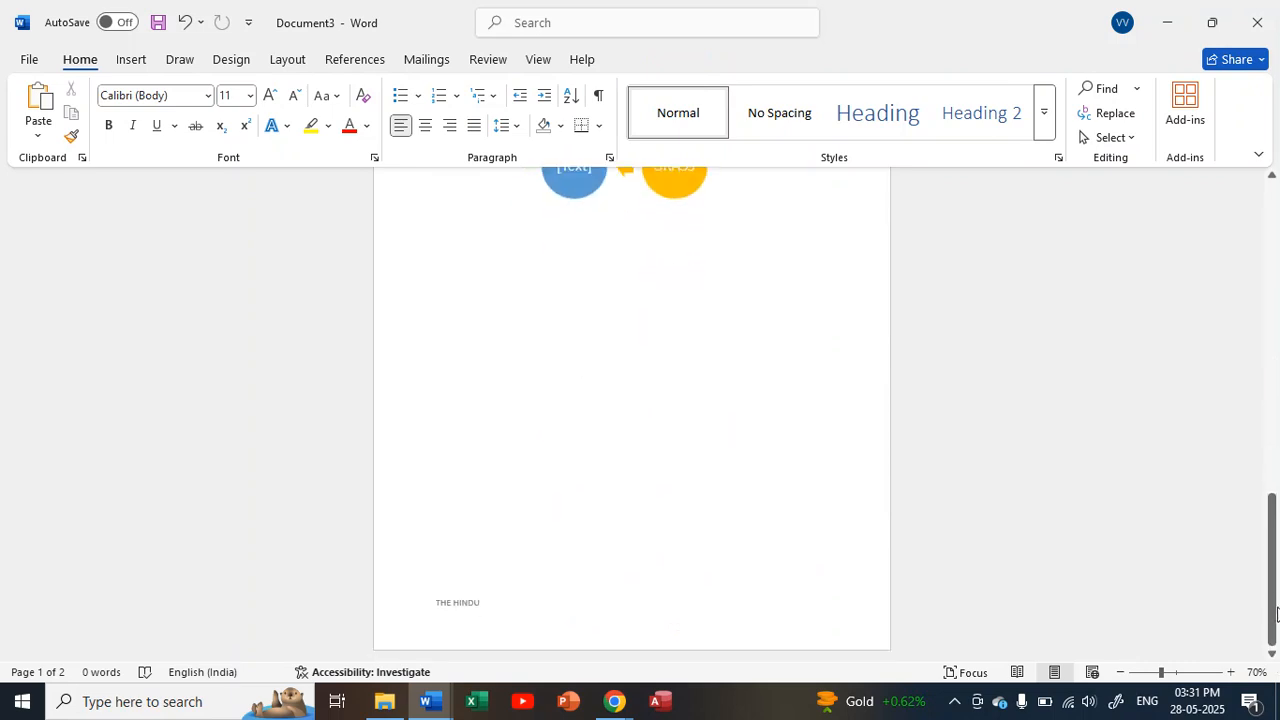
left_click(131, 59)
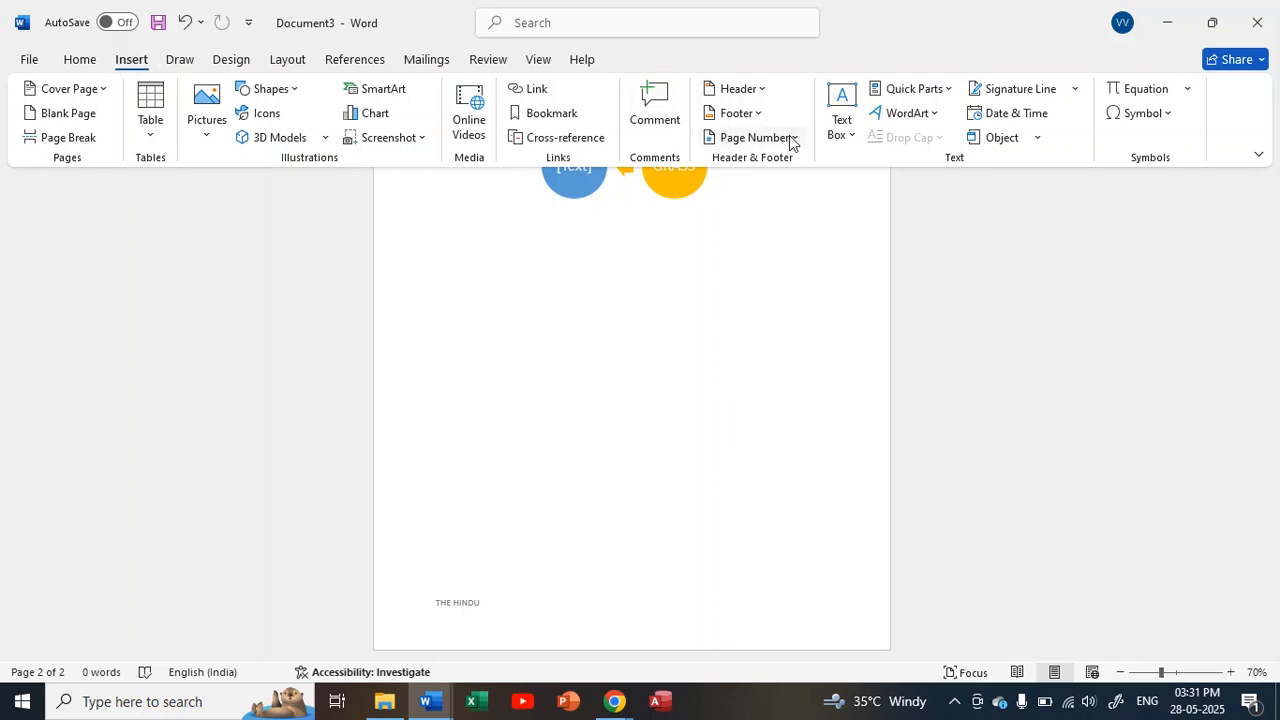
left_click(760, 95)
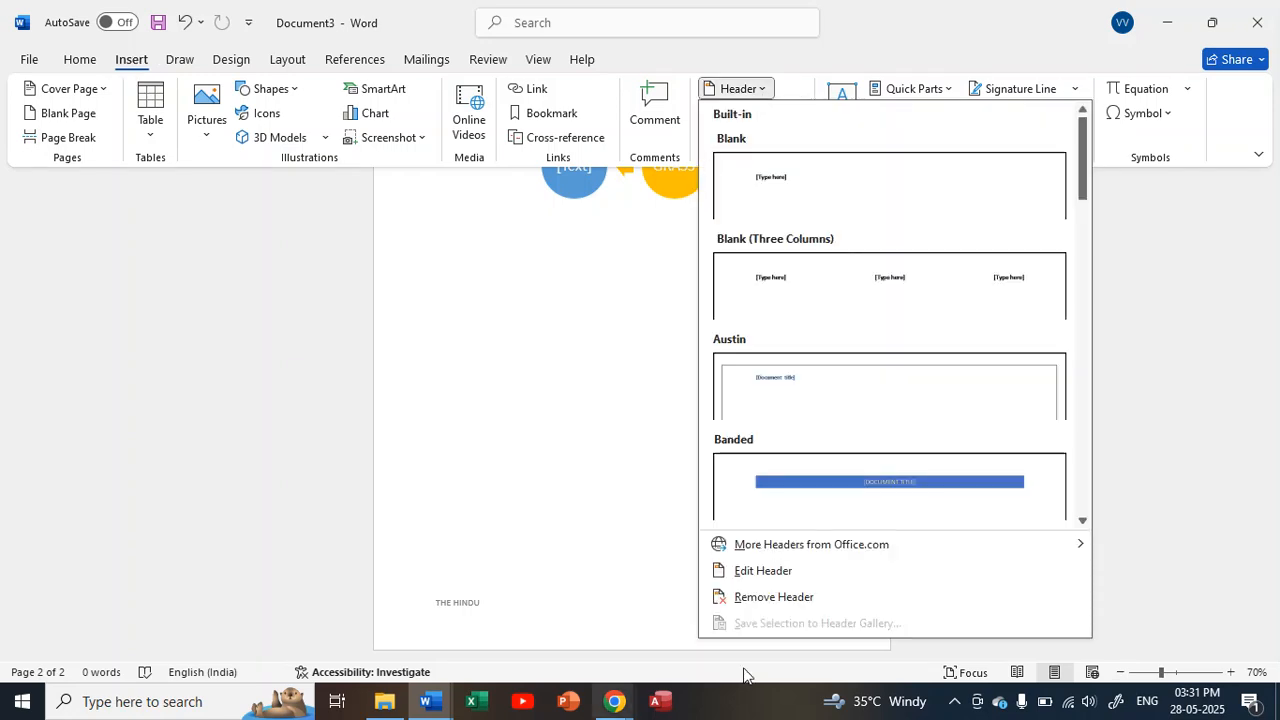
left_click(824, 599)
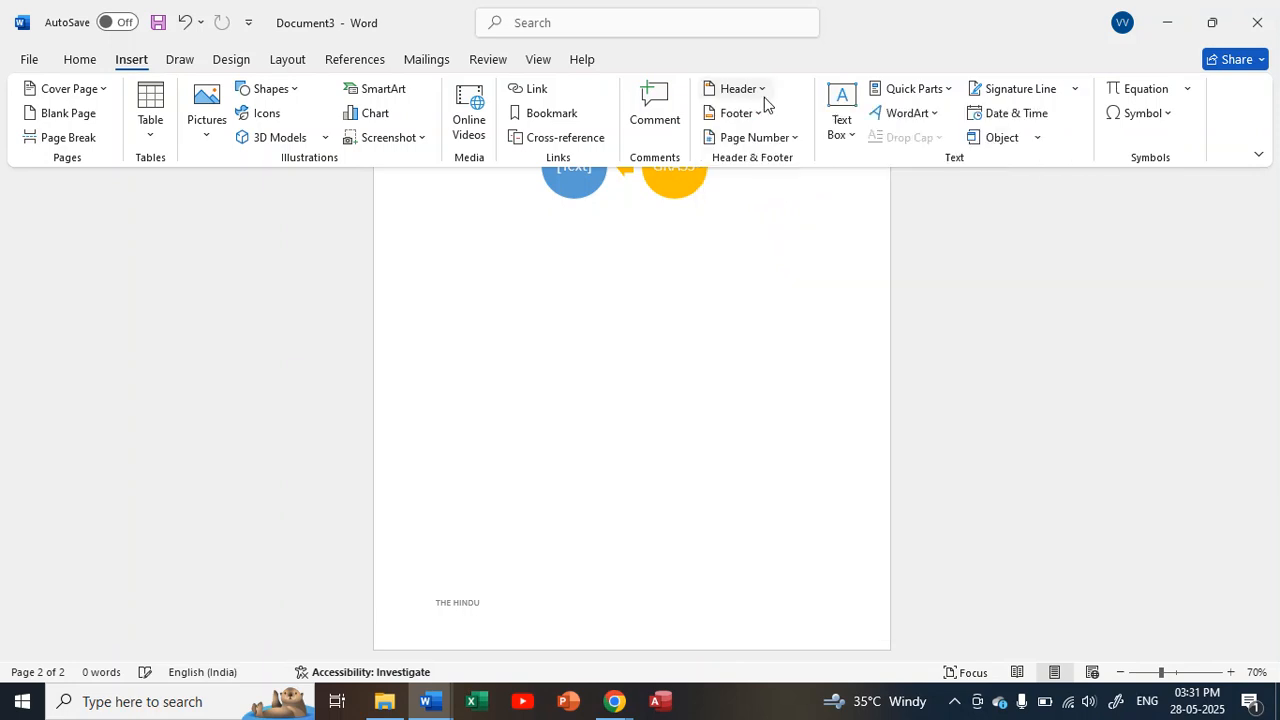
left_click(752, 118)
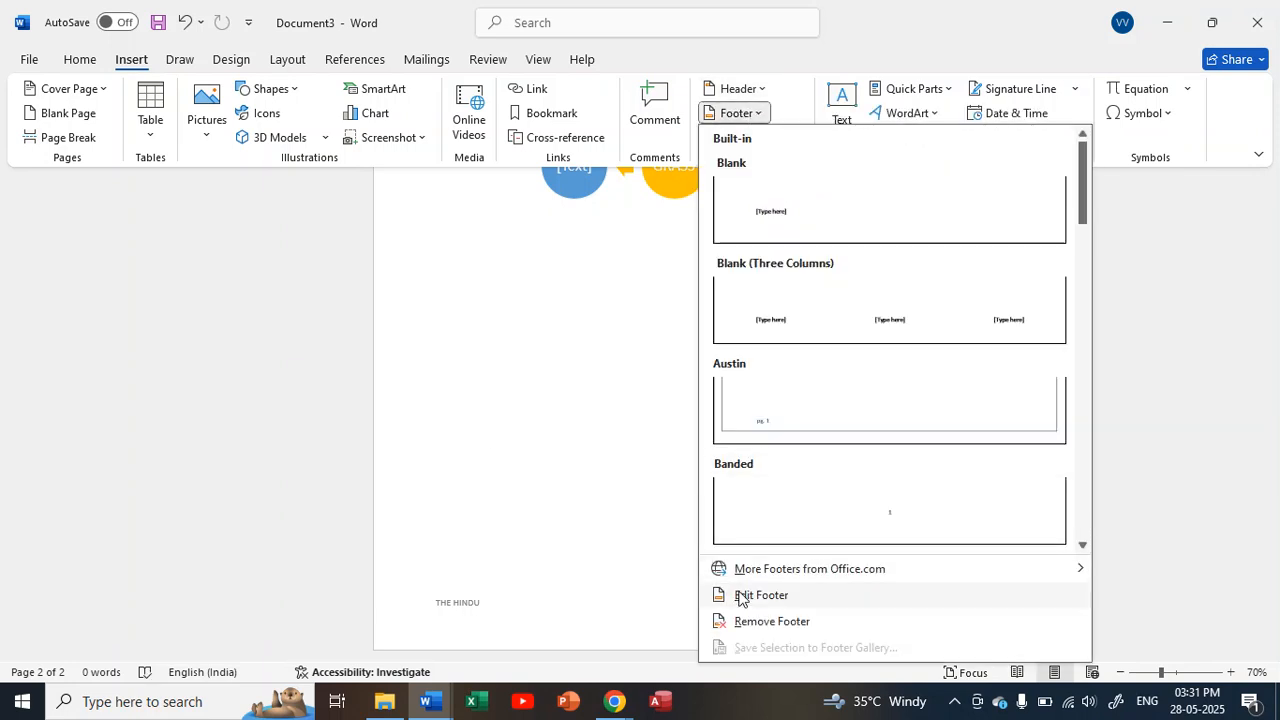
left_click(771, 621)
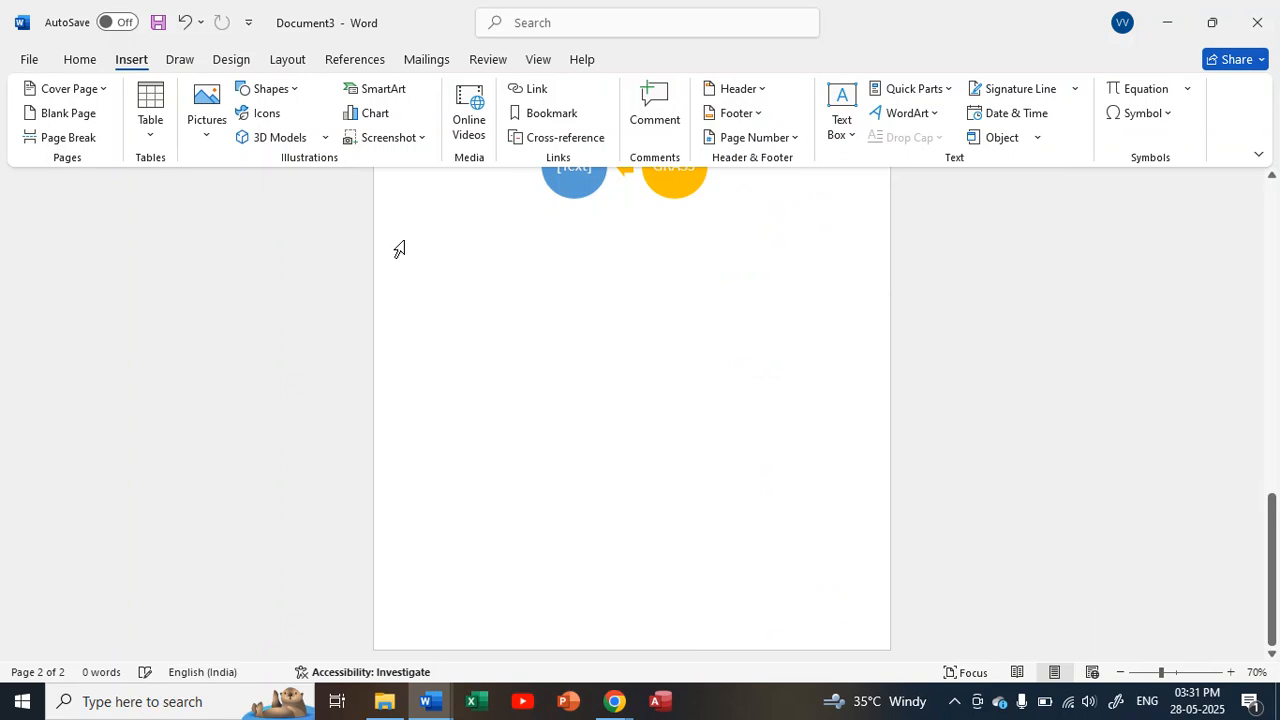
Add centred Plain Number 2 page numbers at the bottom of the pages, return to the body and check them
left_click(773, 142)
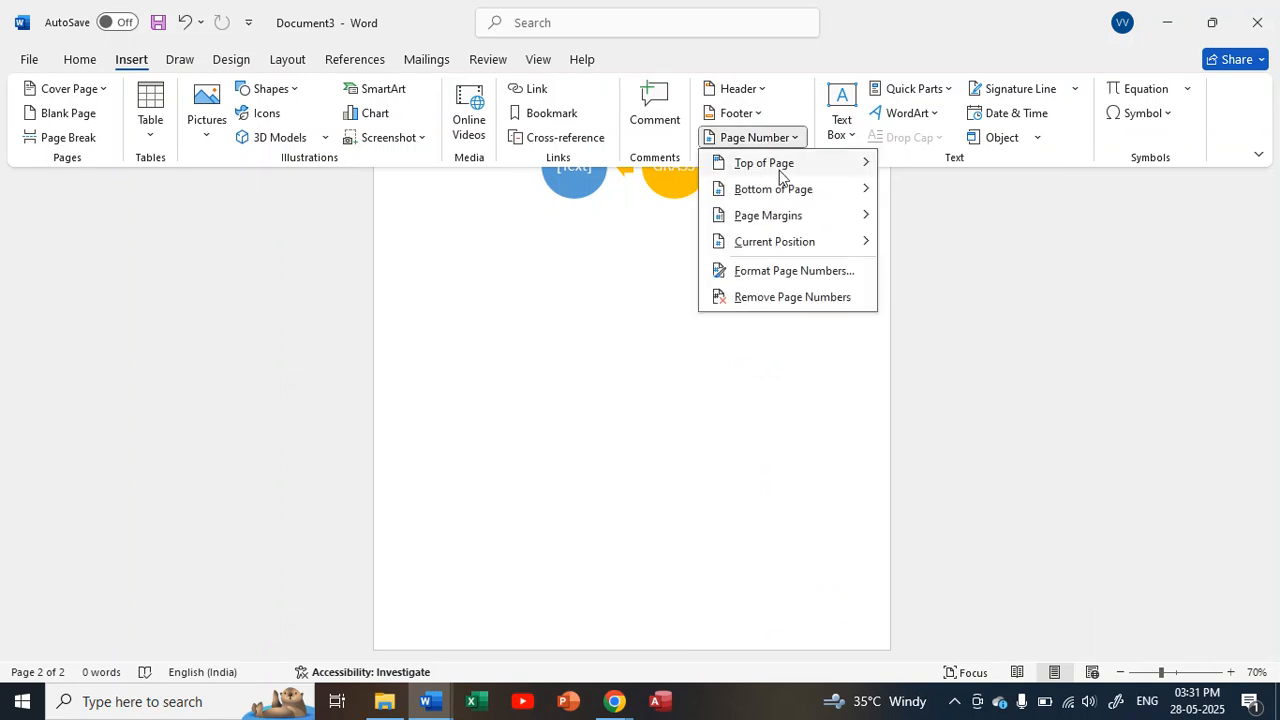
mouse_move(785, 172)
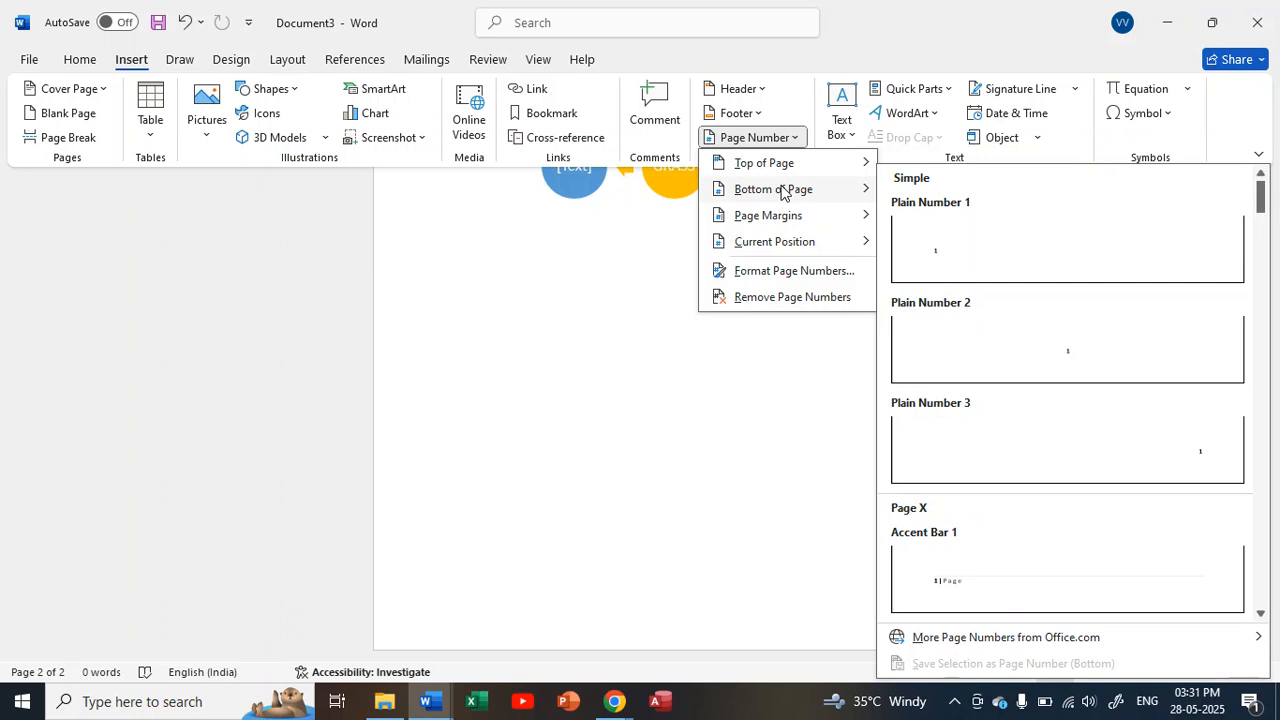
left_click(1148, 361)
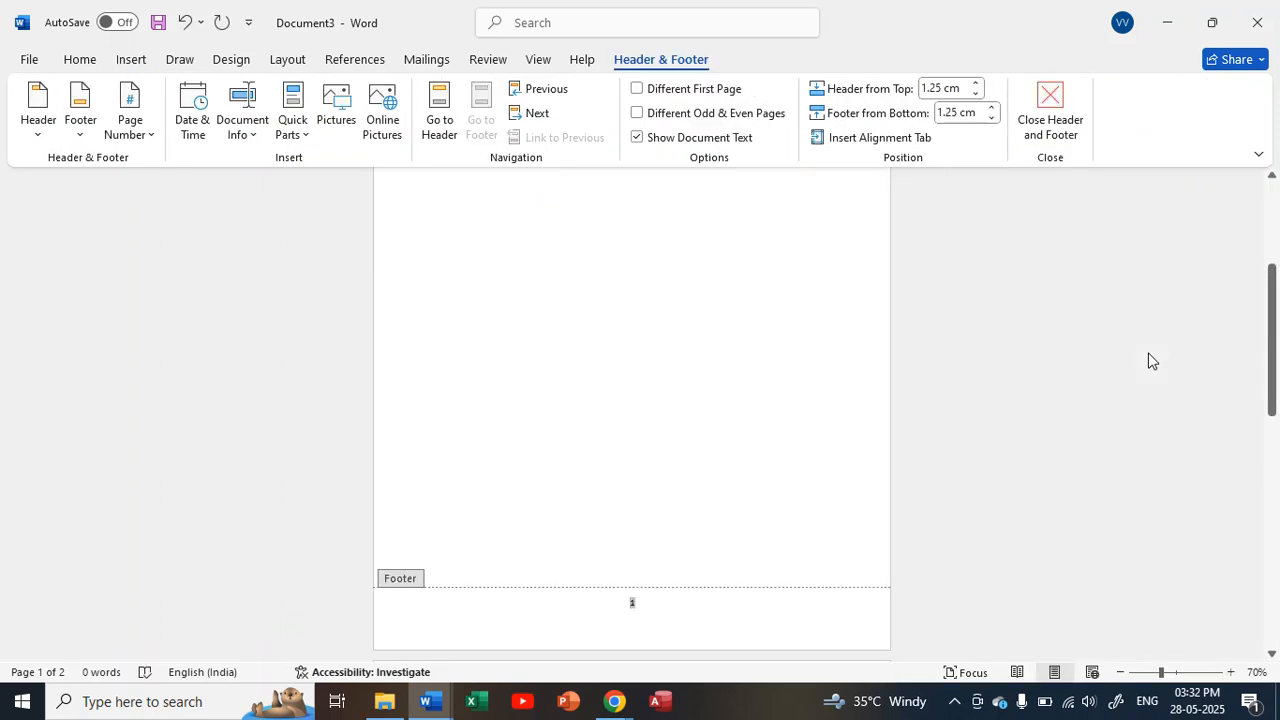
left_click(1033, 112)
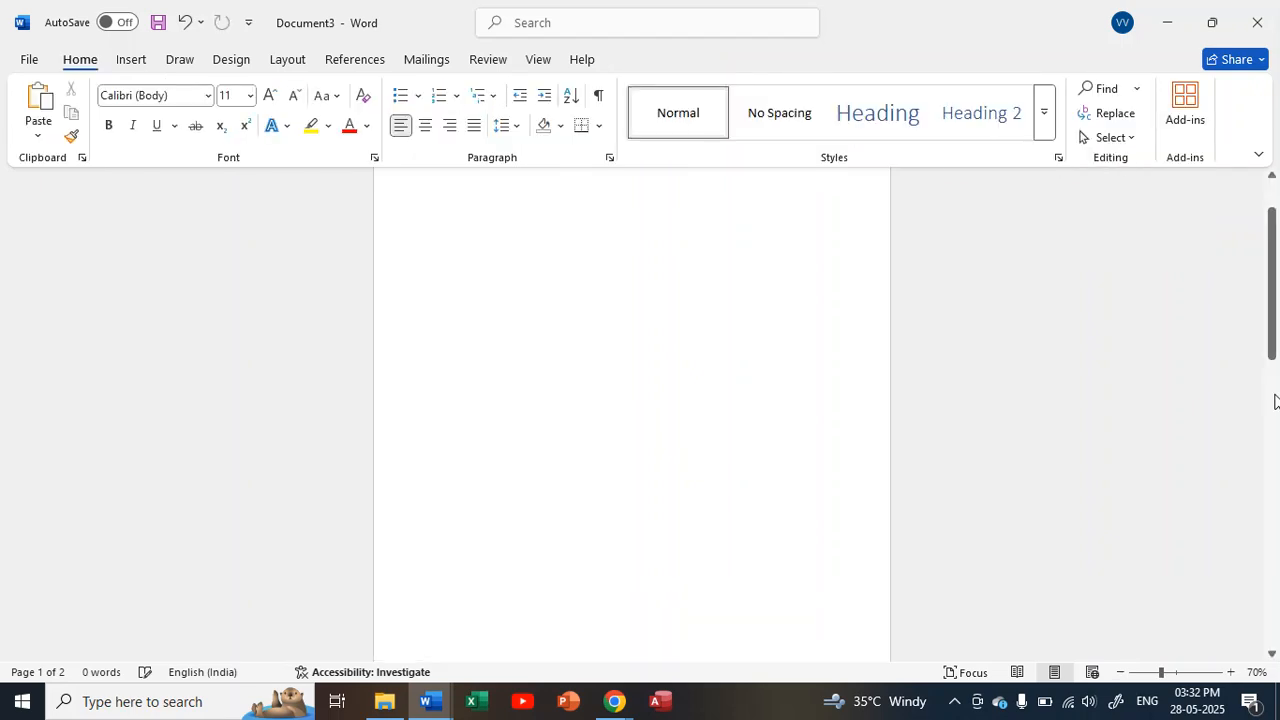
scroll(1274, 415, "down", 6)
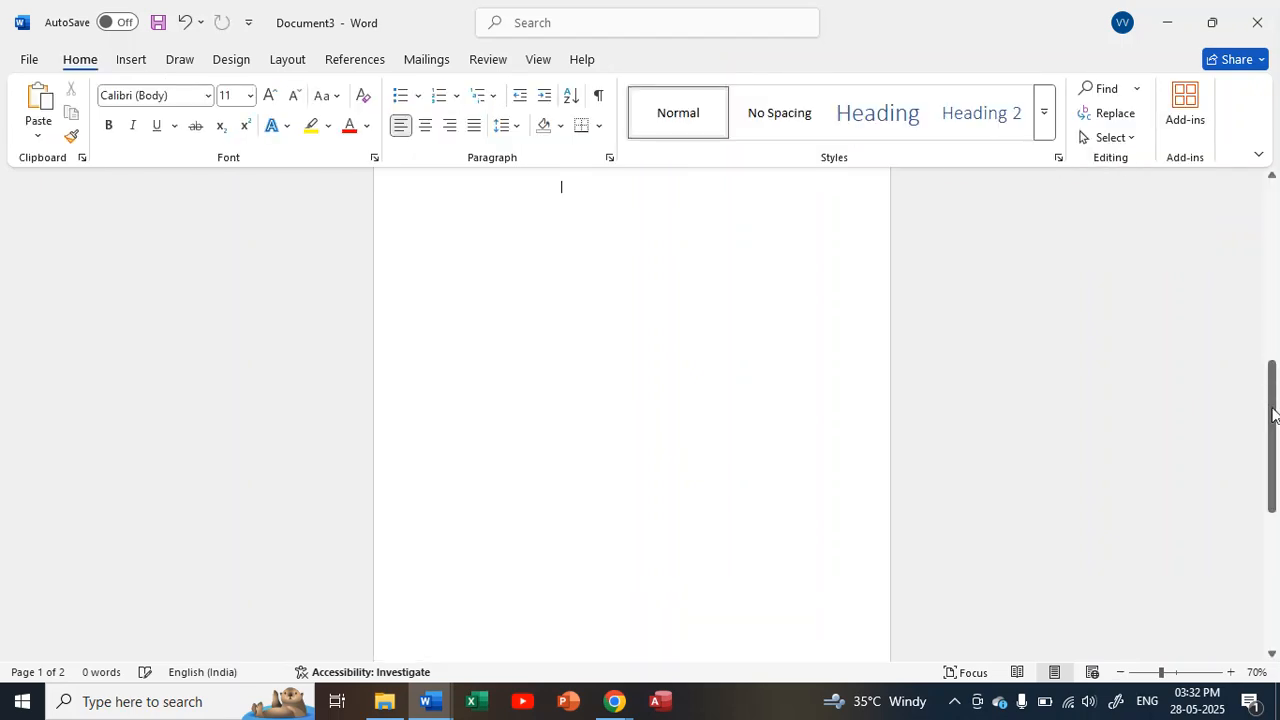
left_click(1274, 595)
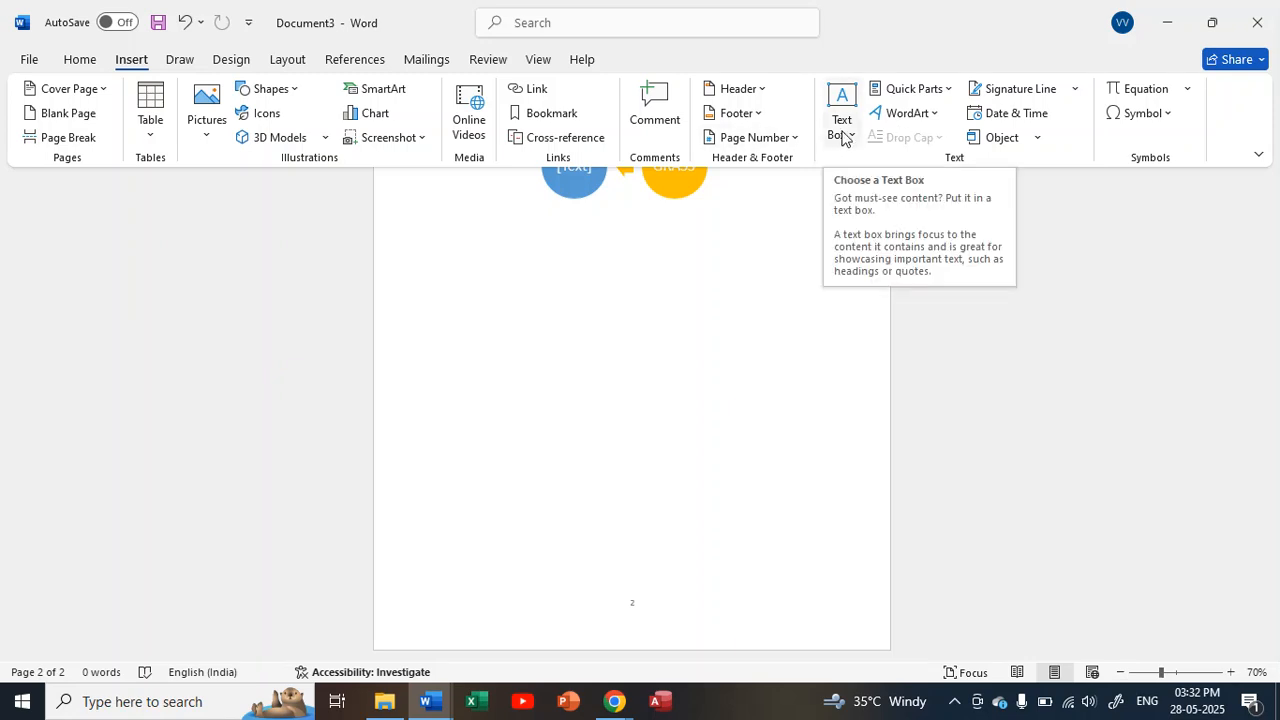
Draw a text box about 10 cm high and 9 cm wide on the blank first page, reading VENBA TYPEWRITING
left_click(1278, 265)
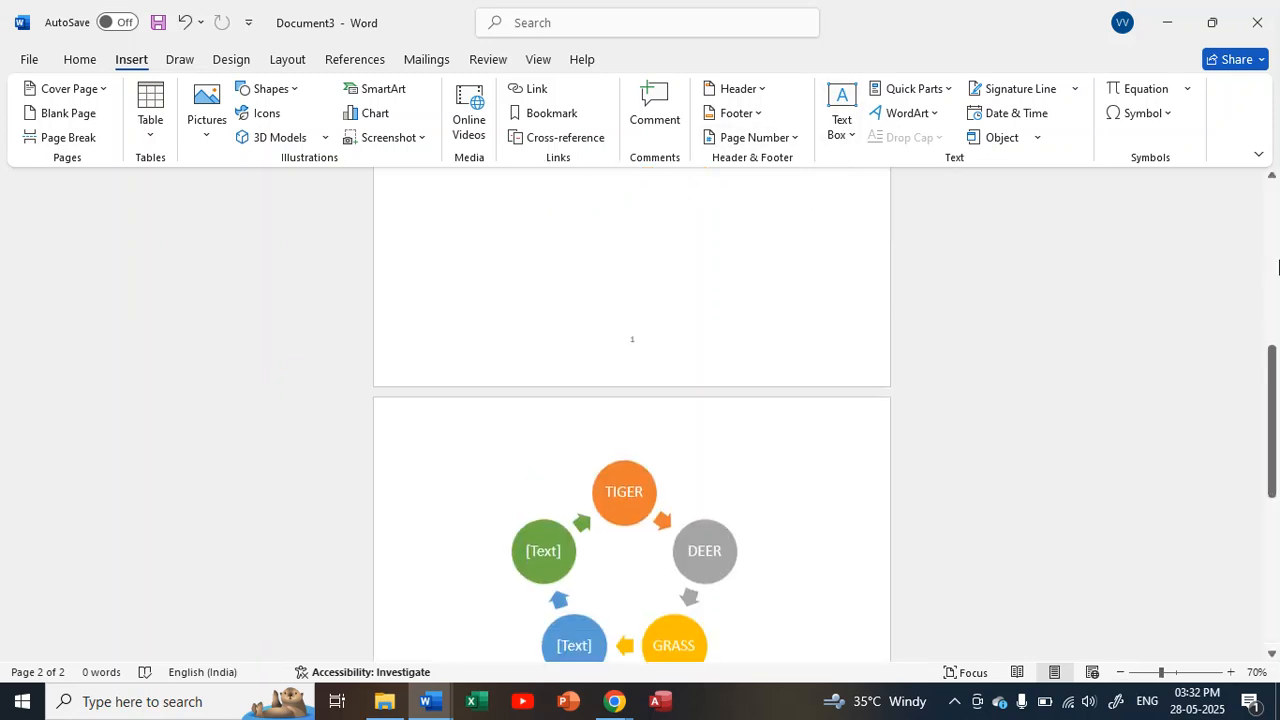
left_click(1278, 265)
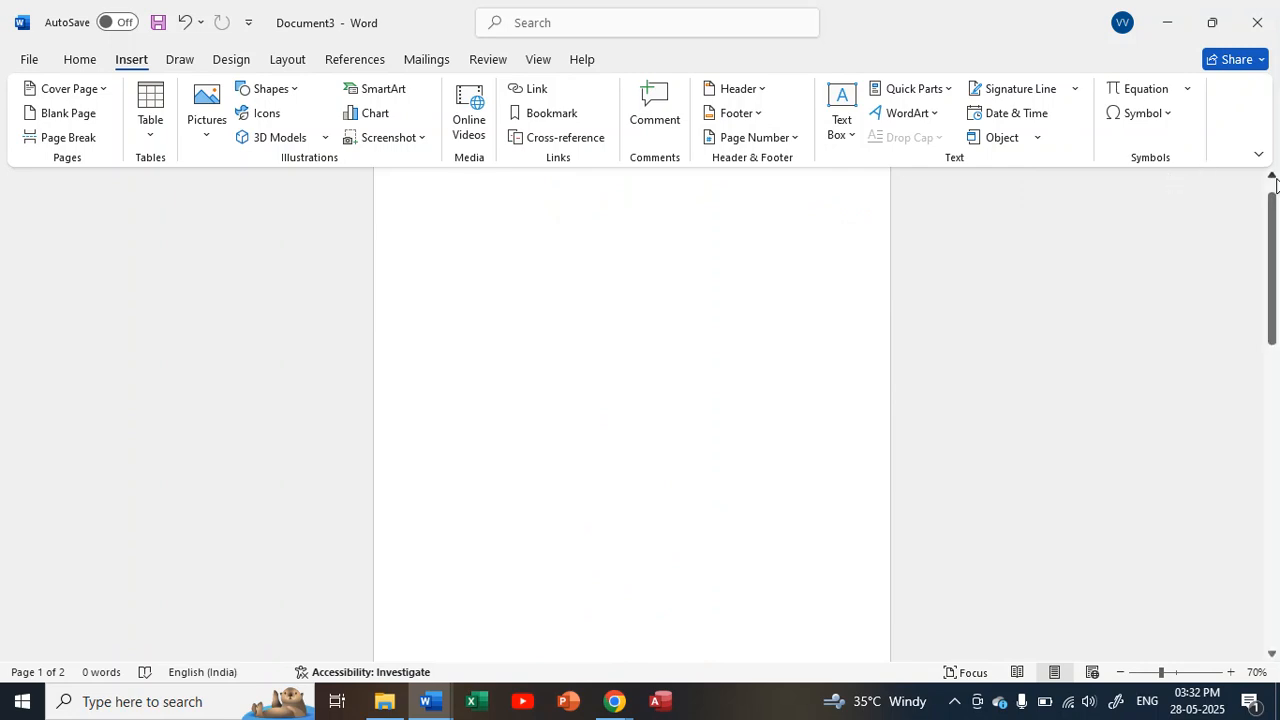
left_click(840, 140)
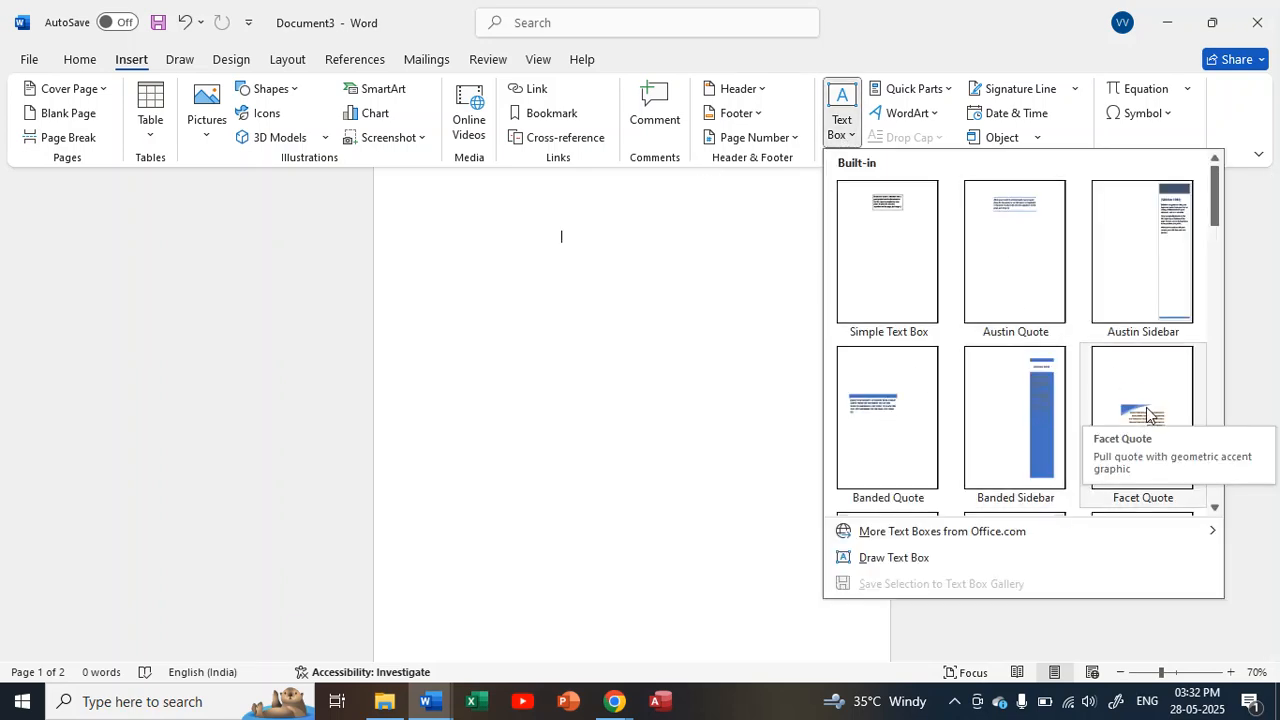
left_click(934, 560)
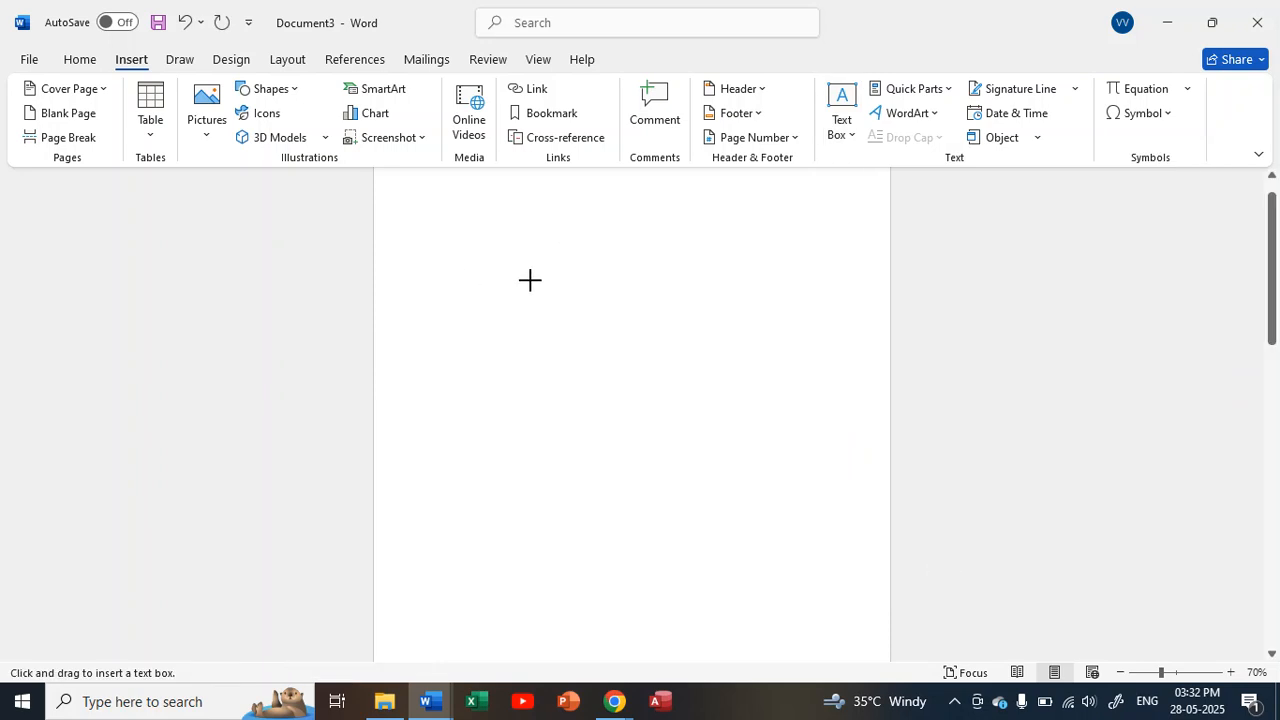
mouse_move(522, 264)
left_mouse_down()
mouse_move(706, 523)
mouse_move(746, 512)
left_mouse_up()
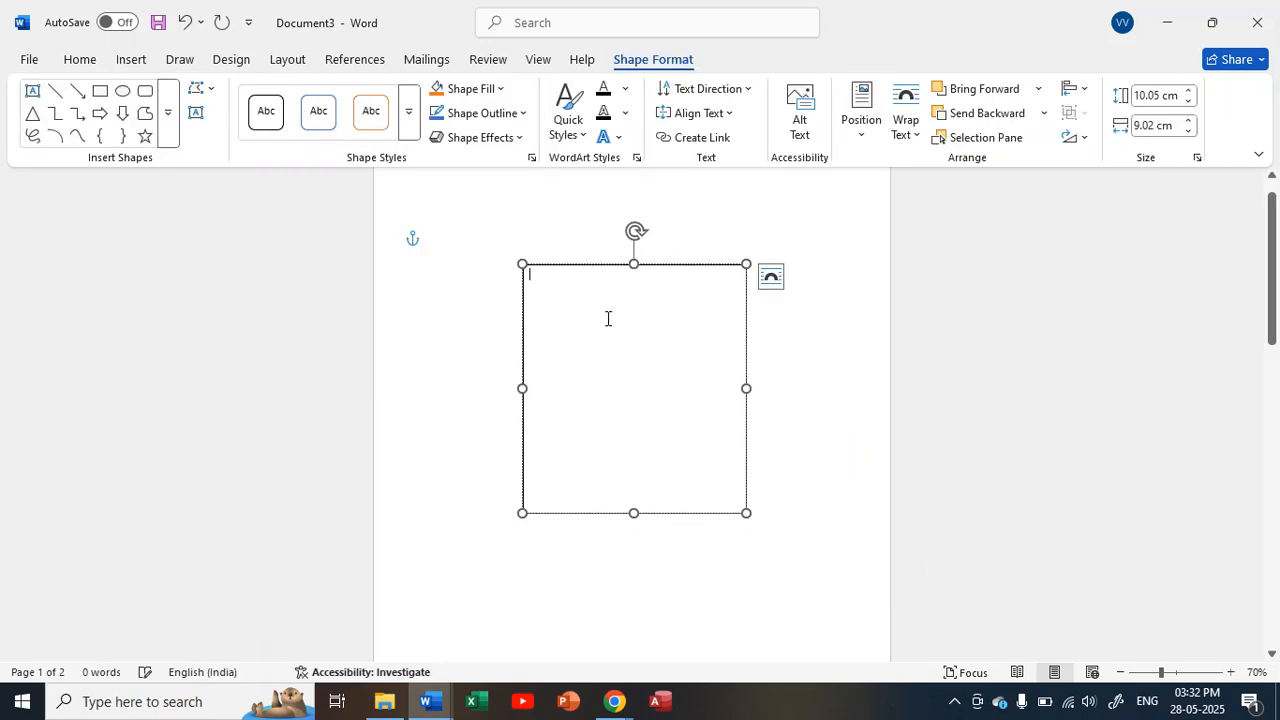
type("VENBA TYPEWRITING")
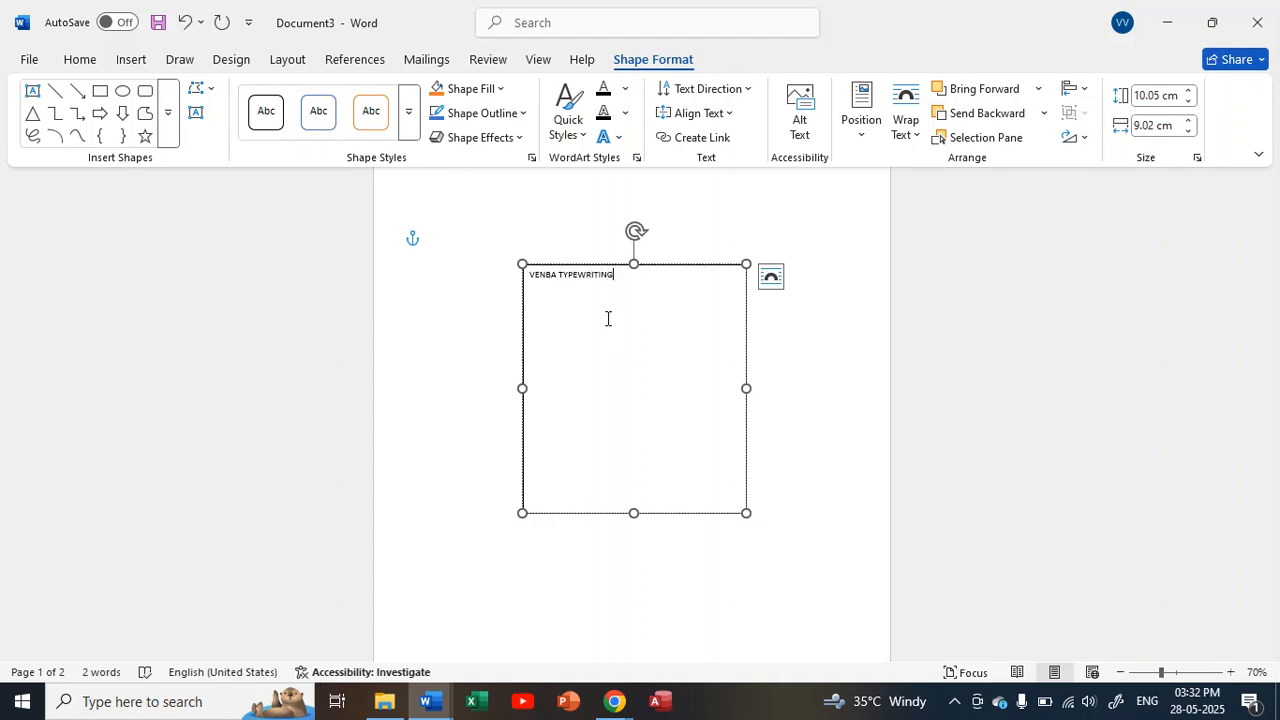
Enlarge the VENBA TYPEWRITING text to roughly three times its size and centre it in the text box
key("ctrl+a")
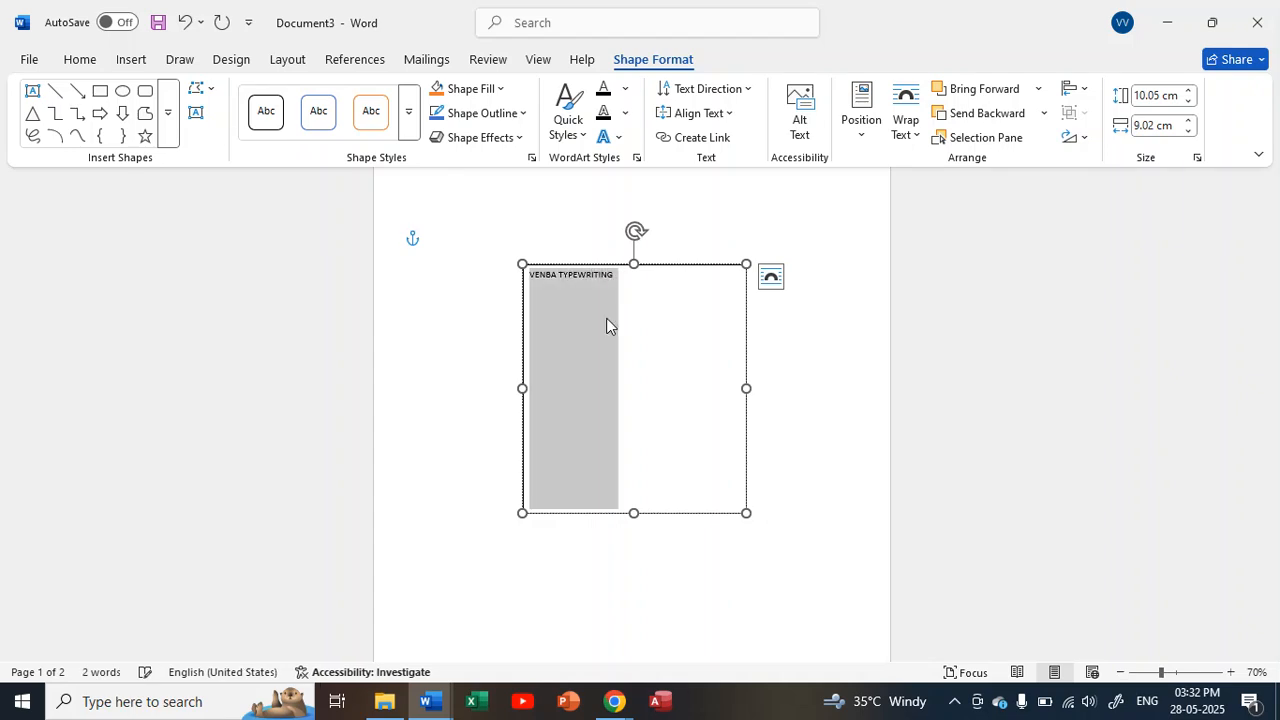
key("ctrl+bracketright")
key("ctrl+bracketright")
key("ctrl+bracketright")
key("ctrl+bracketright")
key("ctrl+bracketright")
key("ctrl+bracketright")
key("ctrl+bracketright")
key("ctrl+bracketright")
key("ctrl+bracketright")
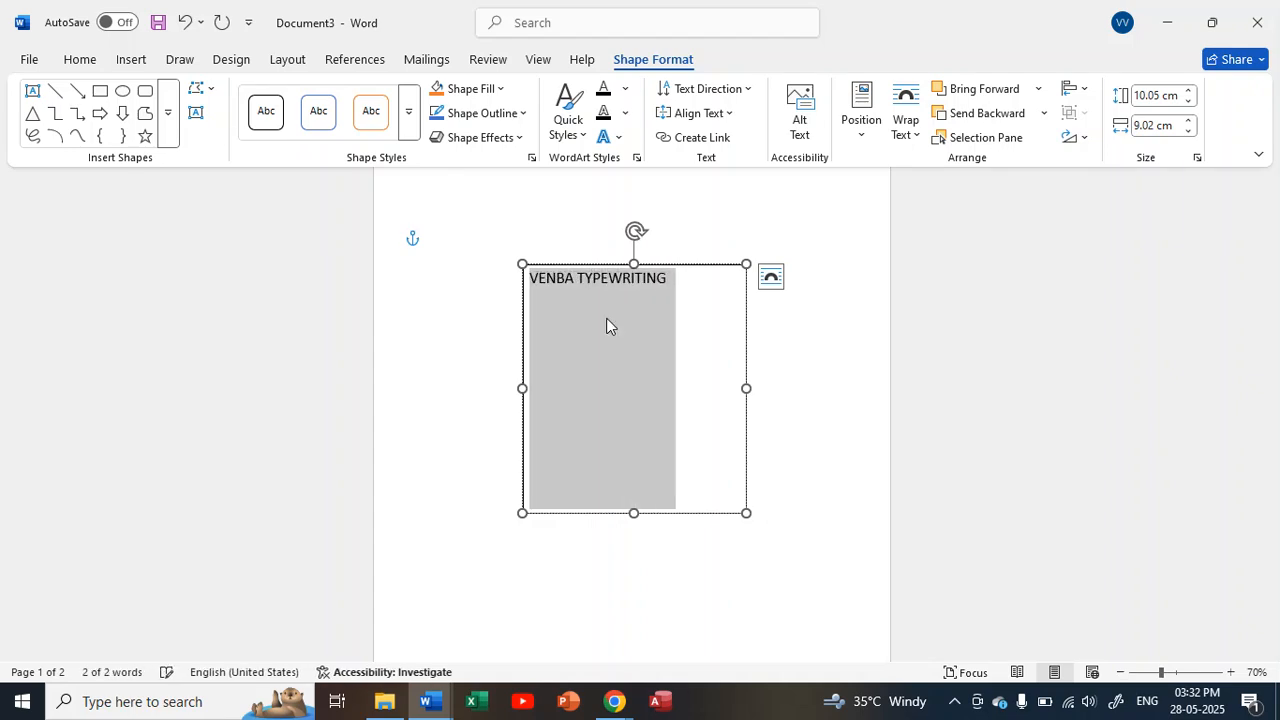
key("ctrl+bracketright")
key("ctrl+bracketright")
key("ctrl+bracketright")
key("ctrl+bracketright")
key("ctrl+bracketright")
key("ctrl+bracketright")
key("ctrl+bracketright")
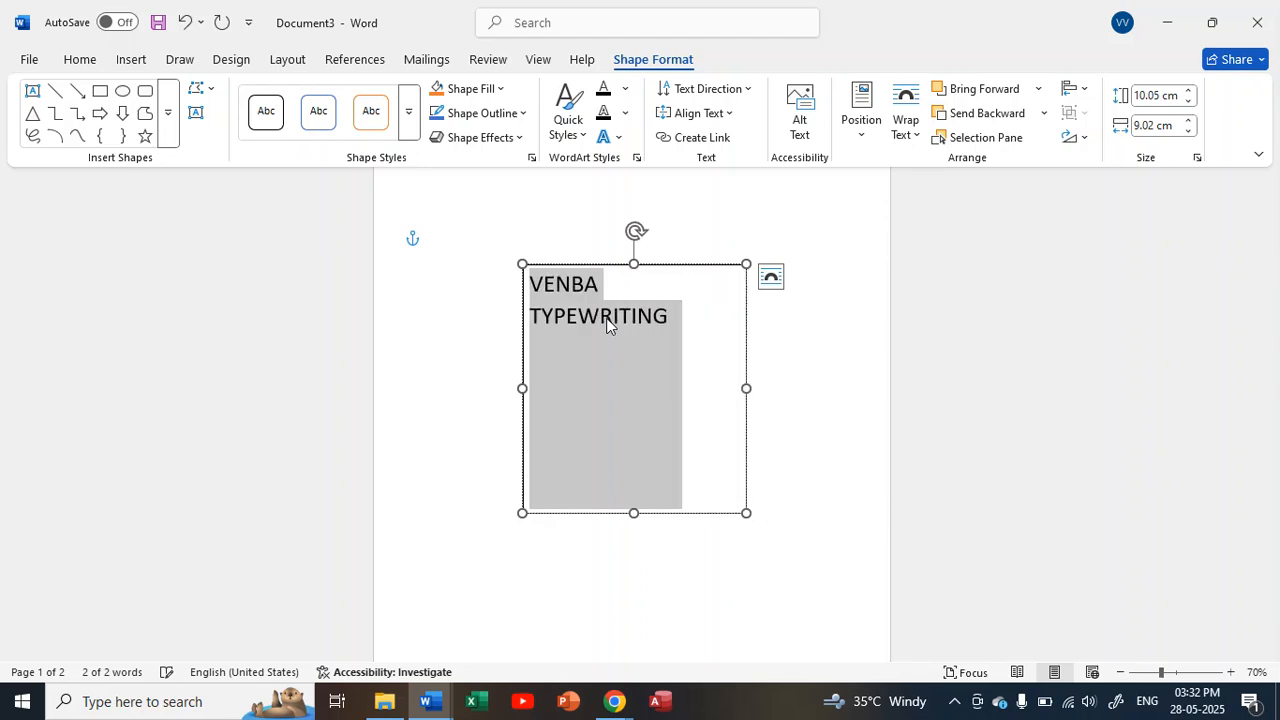
key("ctrl+bracketright")
key("ctrl+bracketright")
key("ctrl+bracketright")
key("ctrl+bracketright")
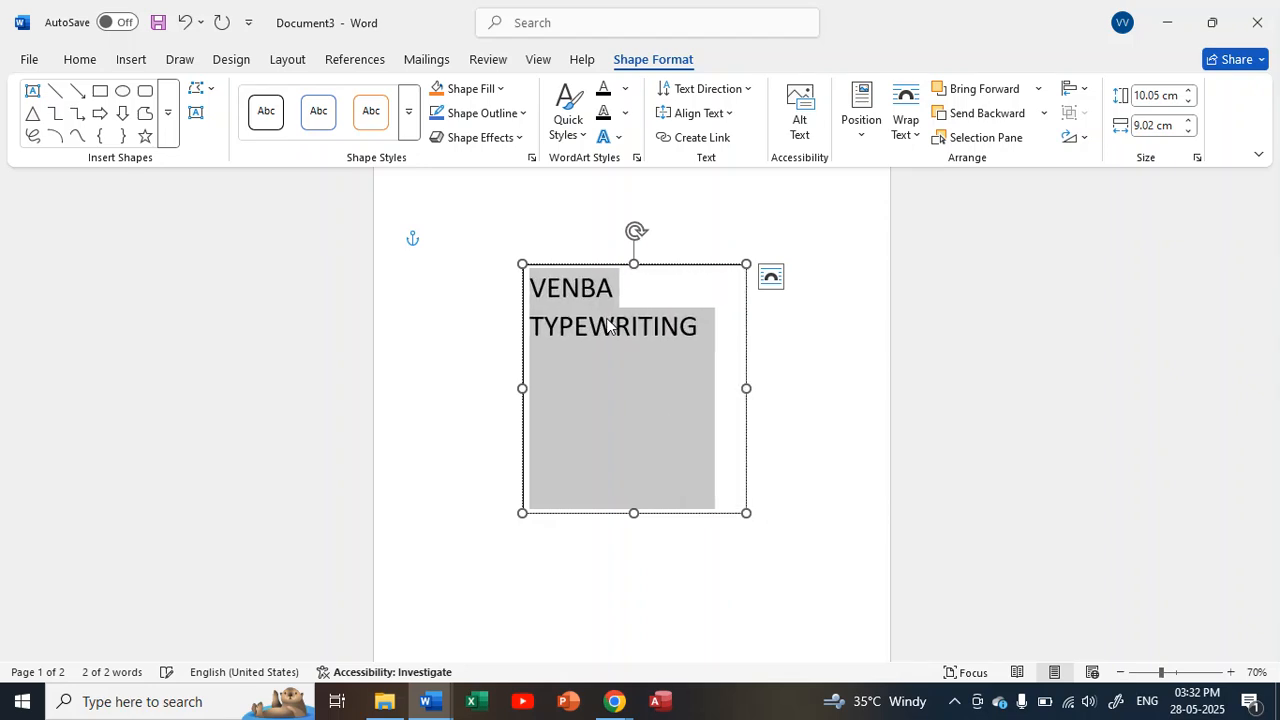
key("ctrl+e")
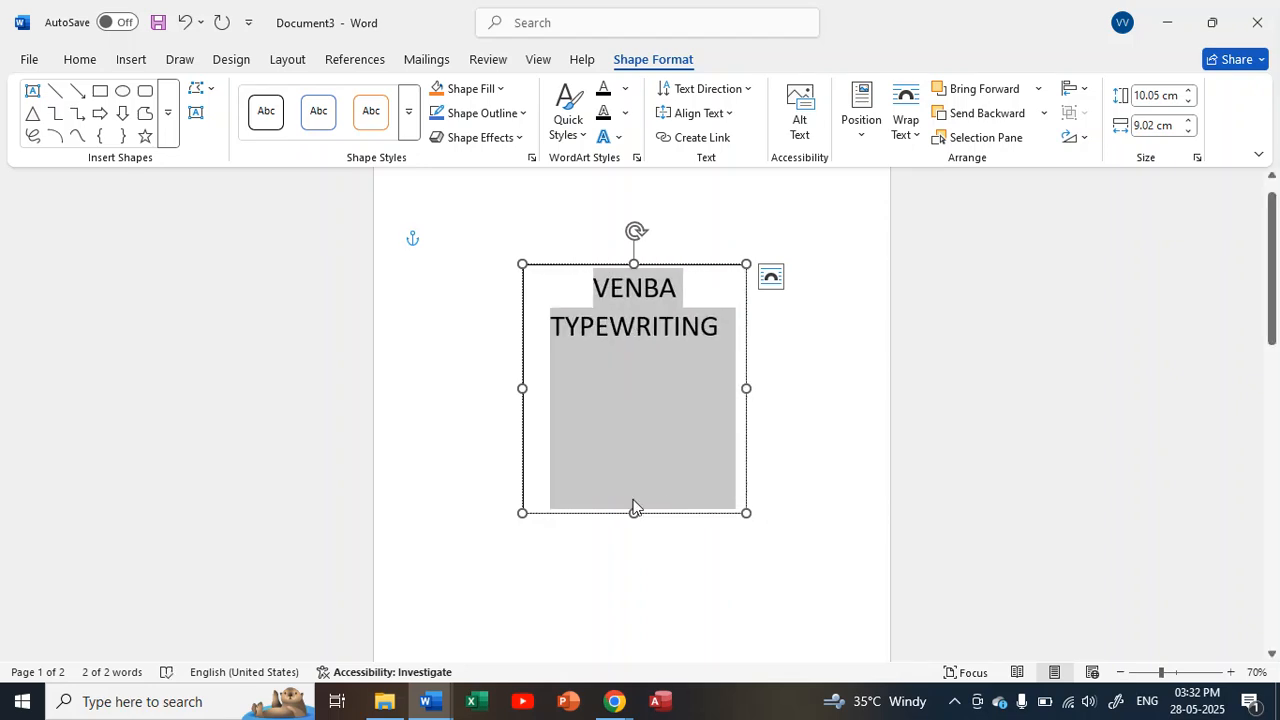
Shorten the text box to about 3.6 cm high and apply the light gold gradient theme style to it
left_click_drag(632, 511, 634, 354)
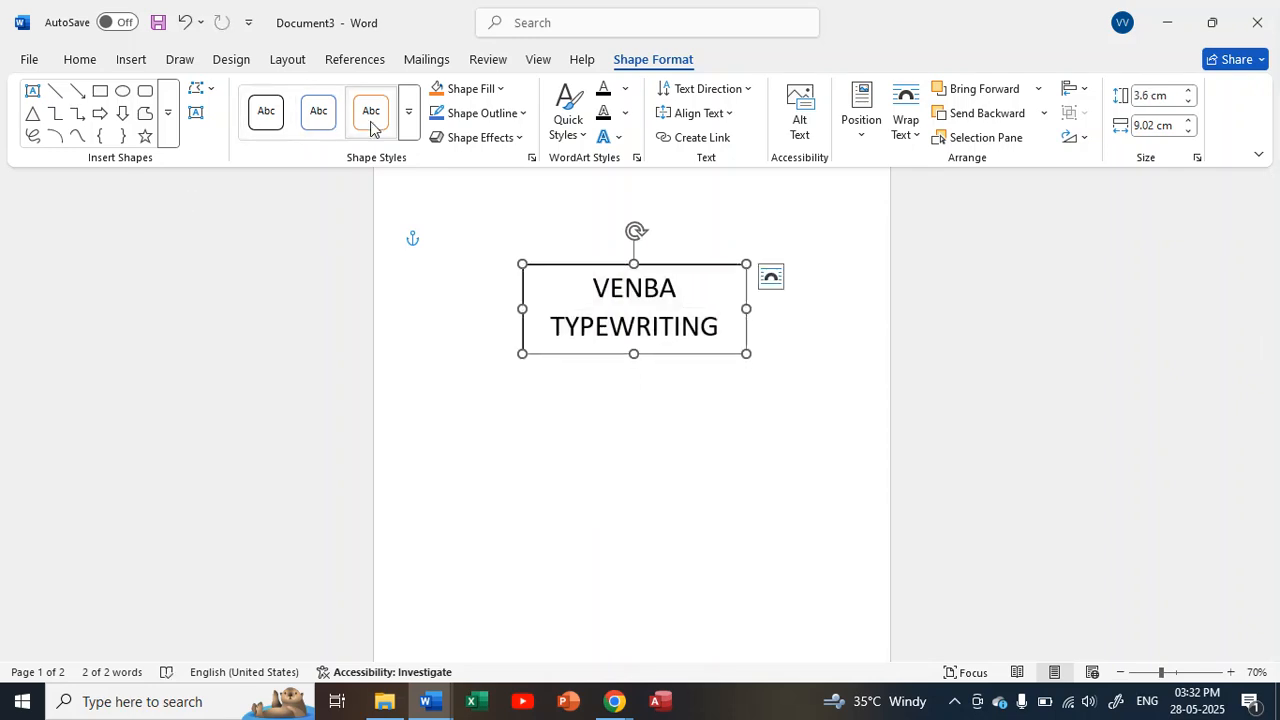
left_click(409, 116)
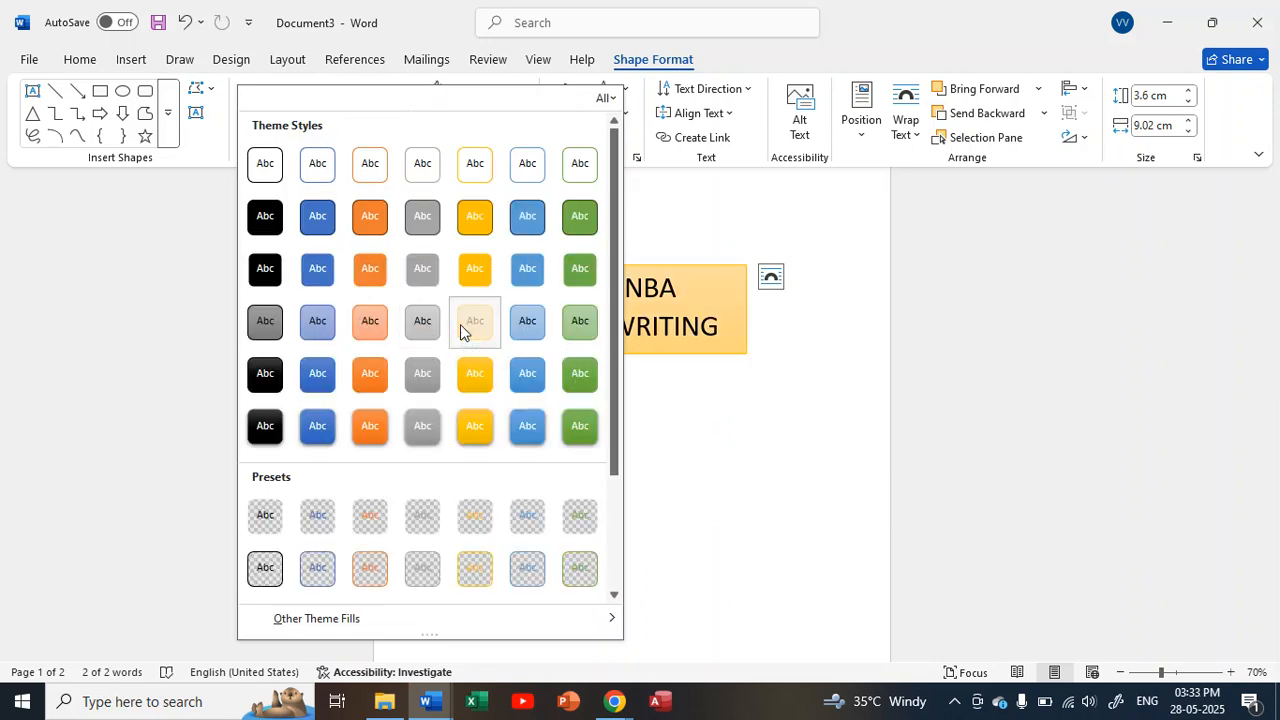
left_click(460, 324)
left_click(797, 463)
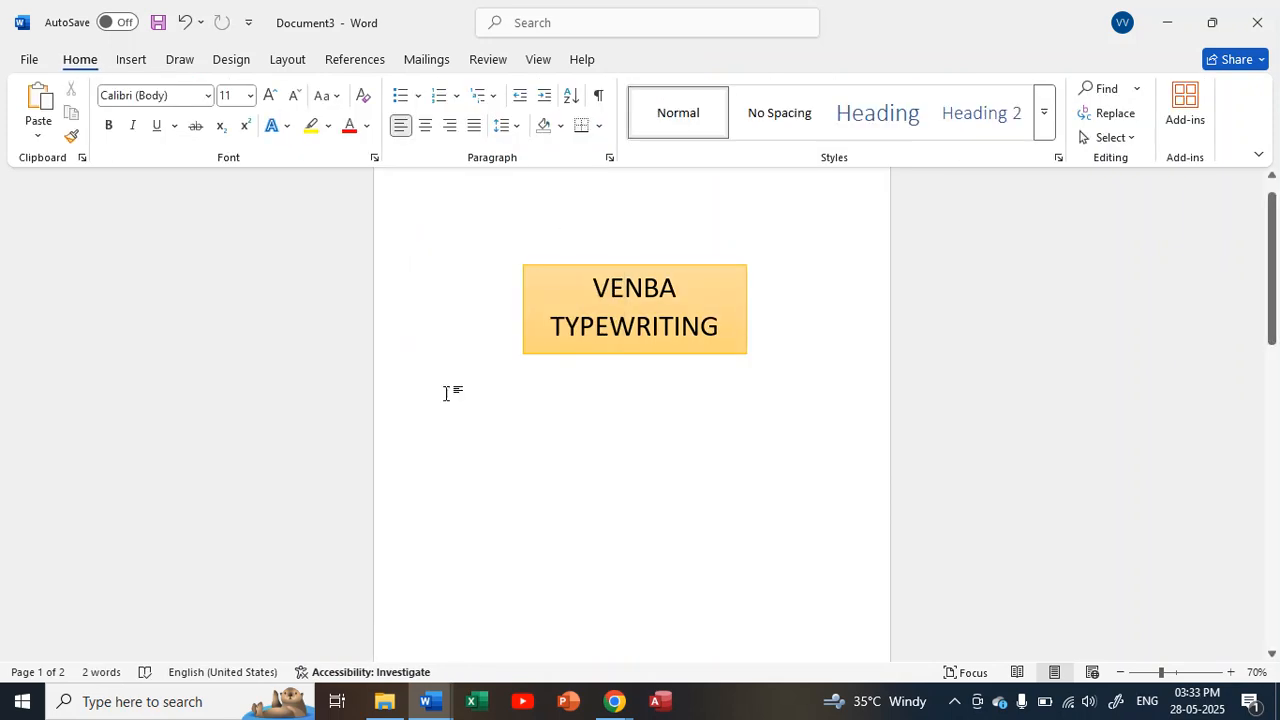
View the WordArt styles, and enter the plain text VENBA TYPE on the line above the gold text box
left_click(131, 60)
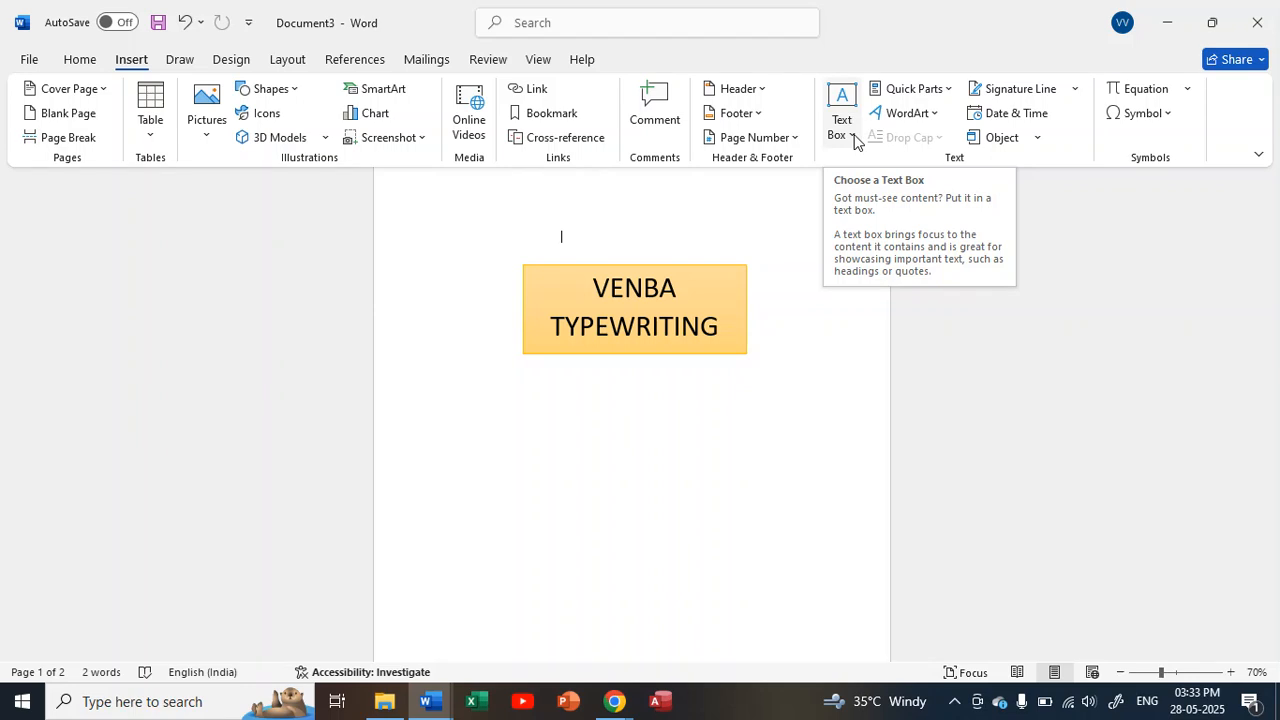
left_click(931, 116)
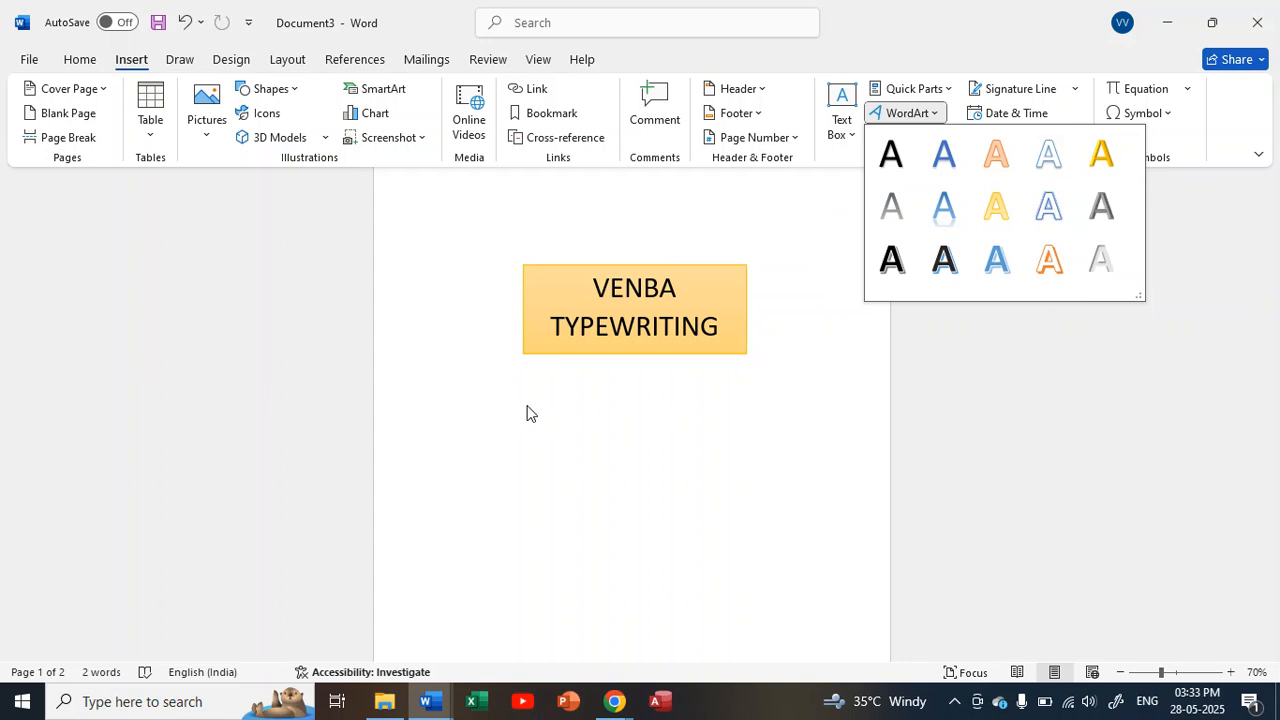
left_click(472, 446)
type("VENBA TYPE")
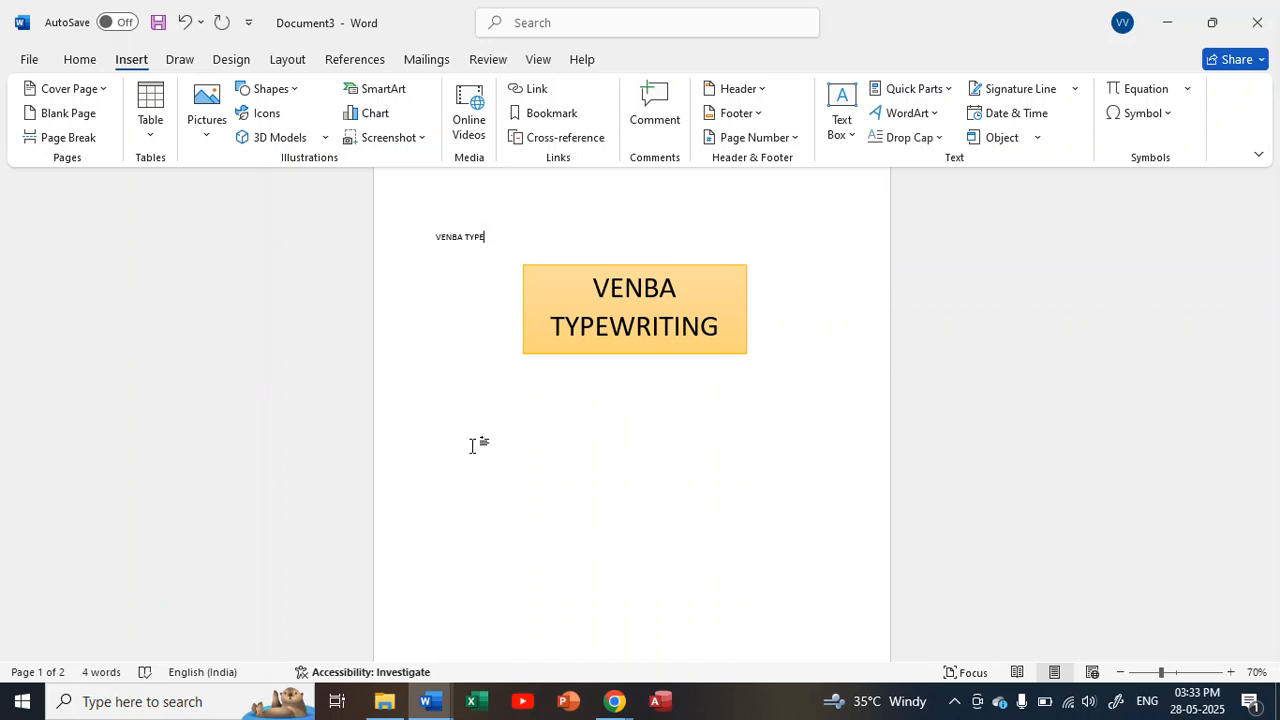
key("ctrl+a")
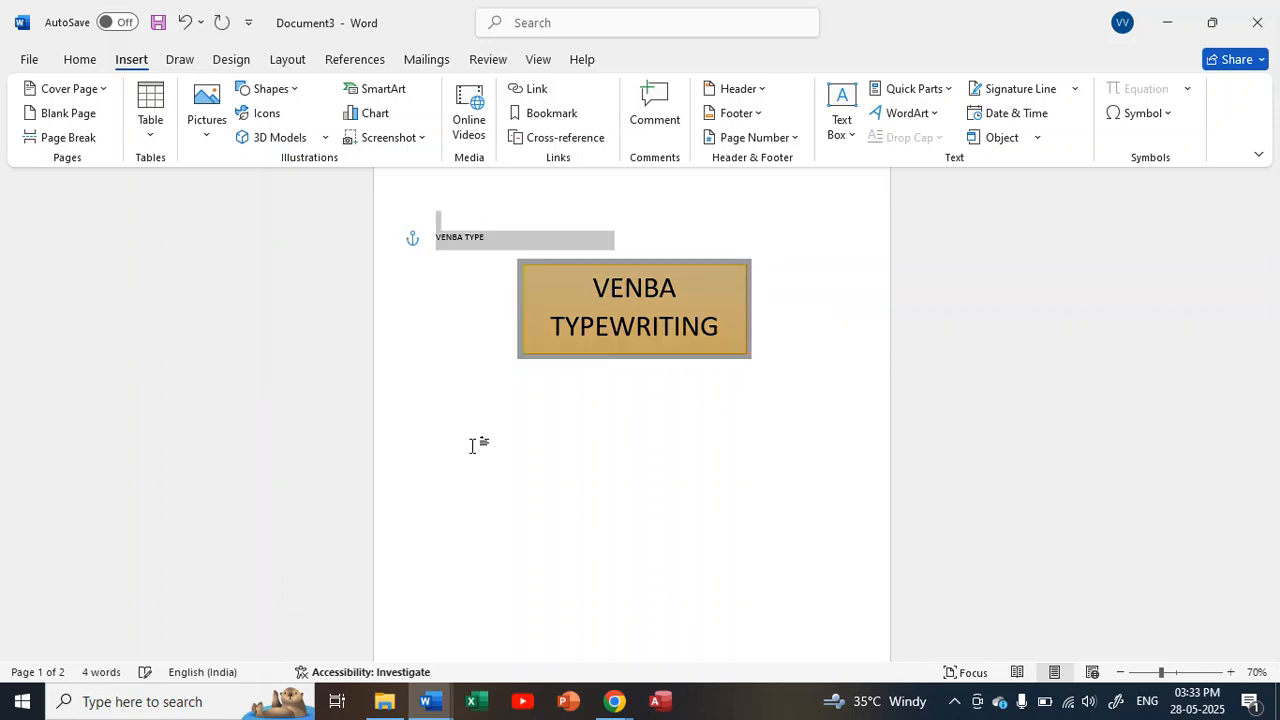
left_click(492, 280)
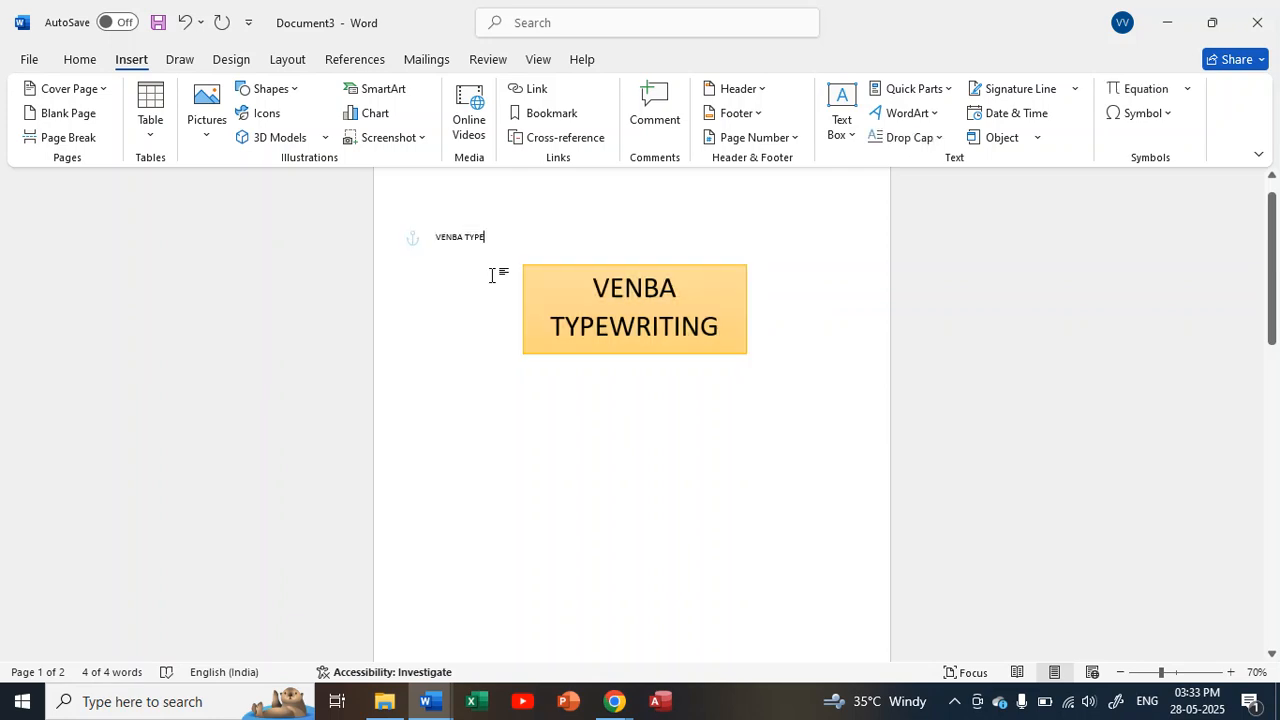
Convert the VENBA TYPE line to WordArt in the blue gradient style with a reflection, and select the WordArt
left_click_drag(500, 243, 380, 243)
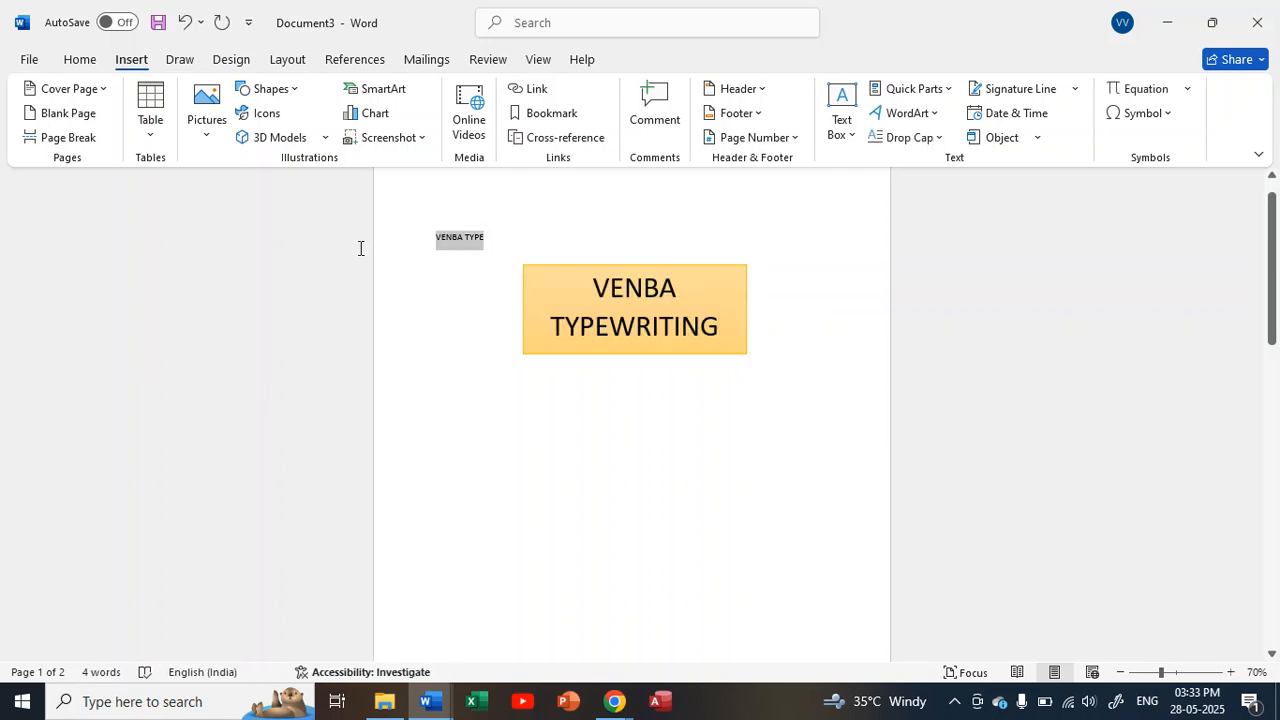
left_click(932, 122)
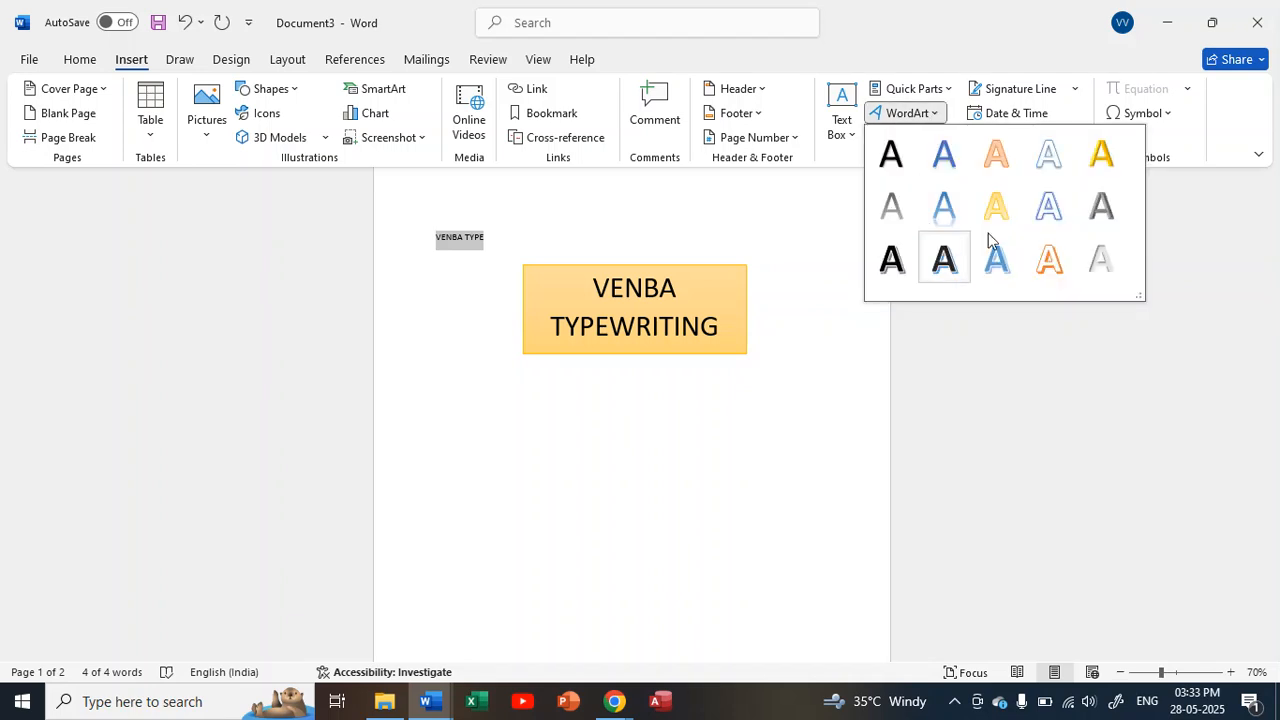
left_click(954, 215)
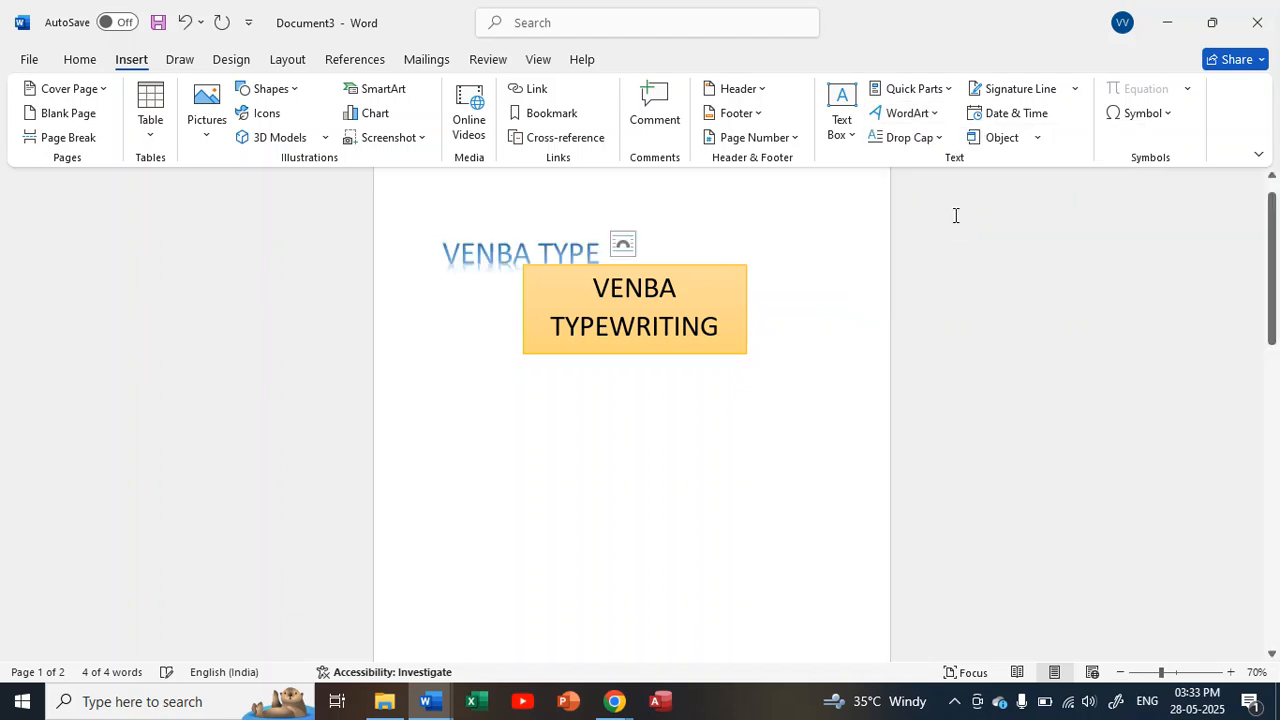
left_click(568, 249)
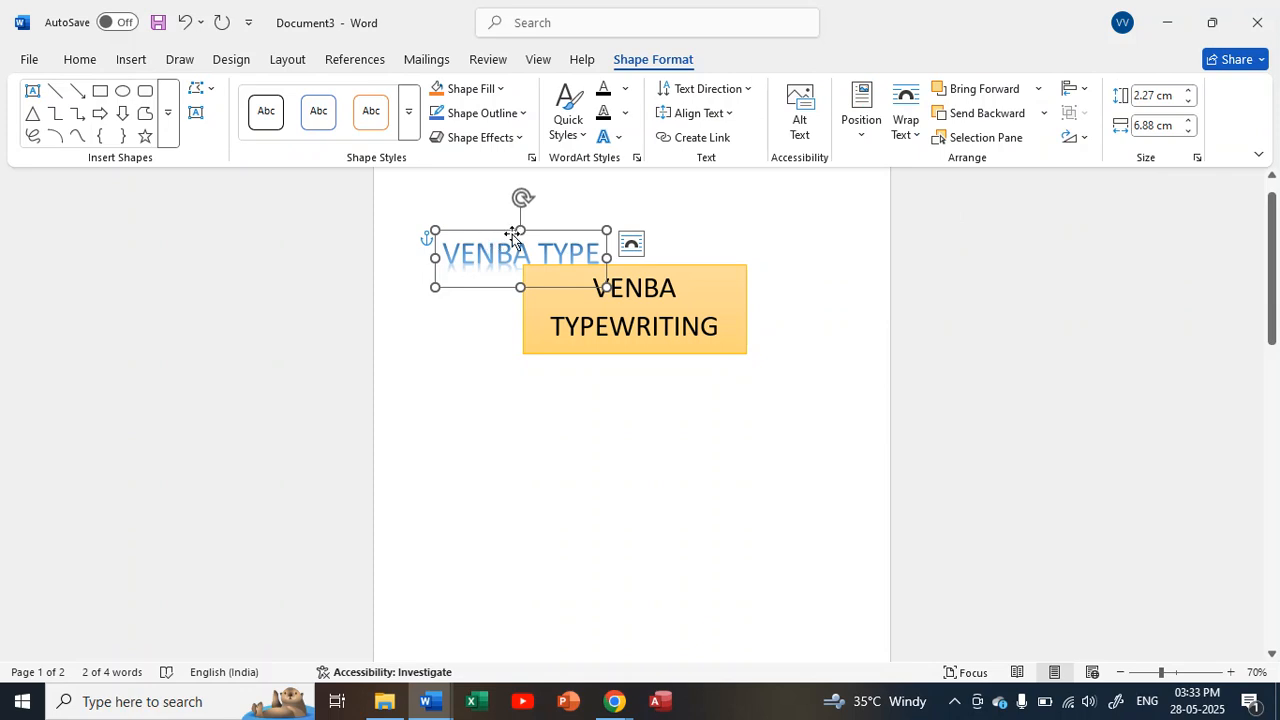
Move the VENBA TYPE WordArt below the gold text box, roughly centred under it, and deselect it
left_click_drag(509, 233, 617, 429)
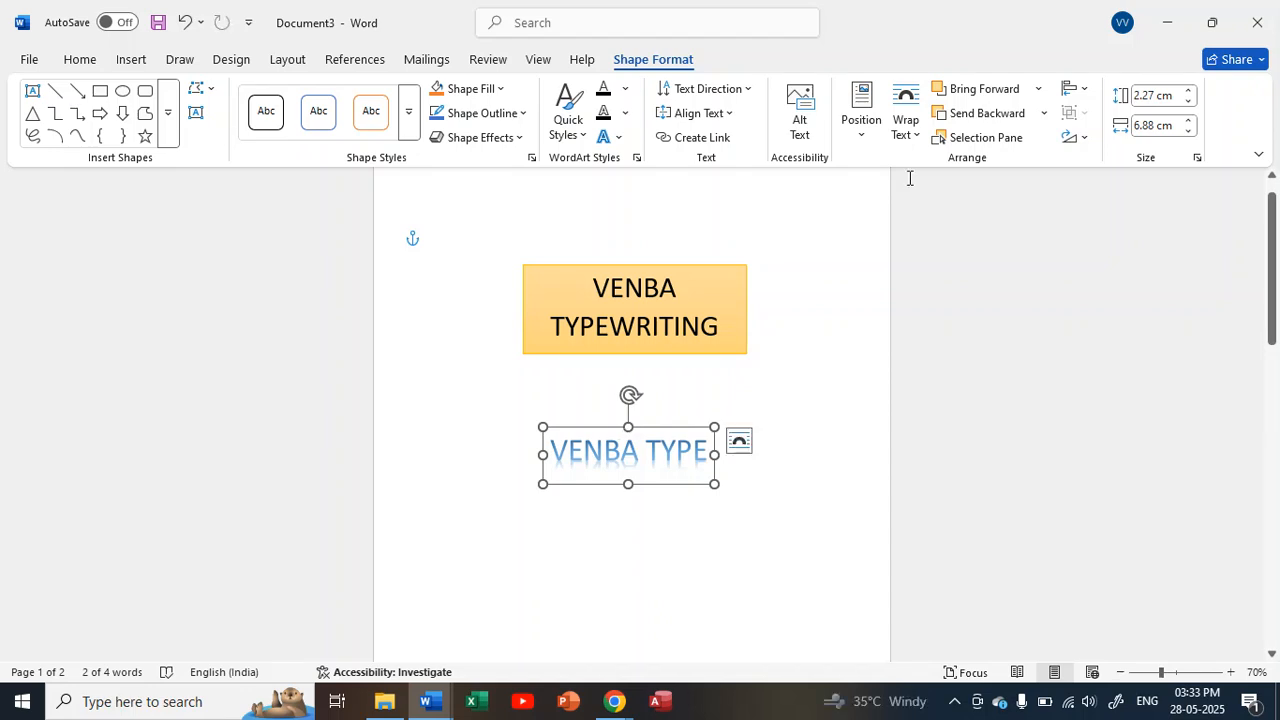
left_click(130, 62)
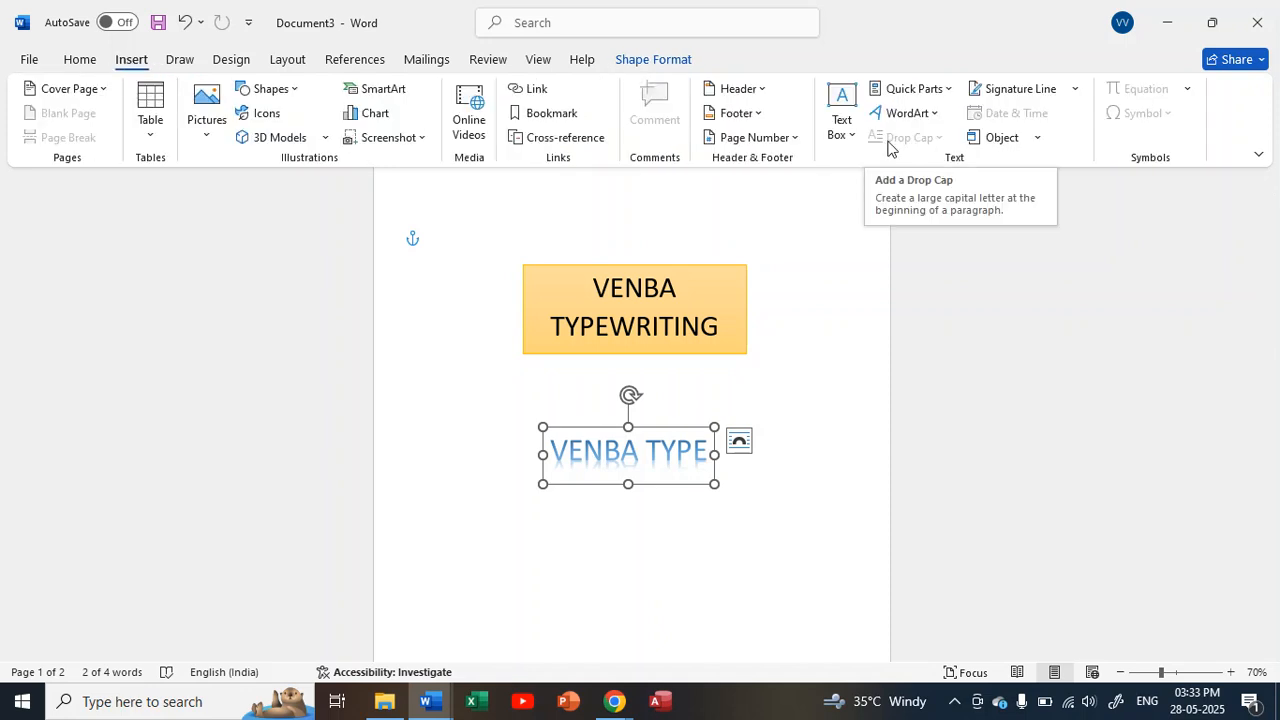
left_click(305, 62)
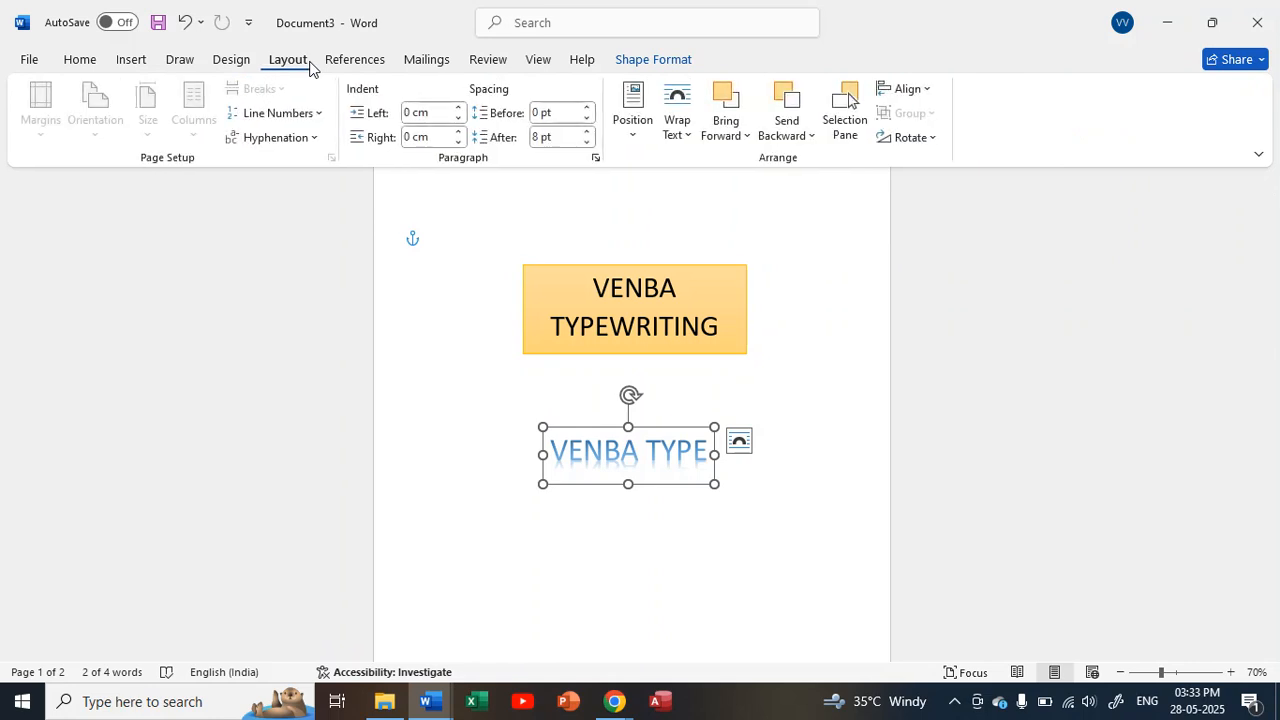
left_click(135, 62)
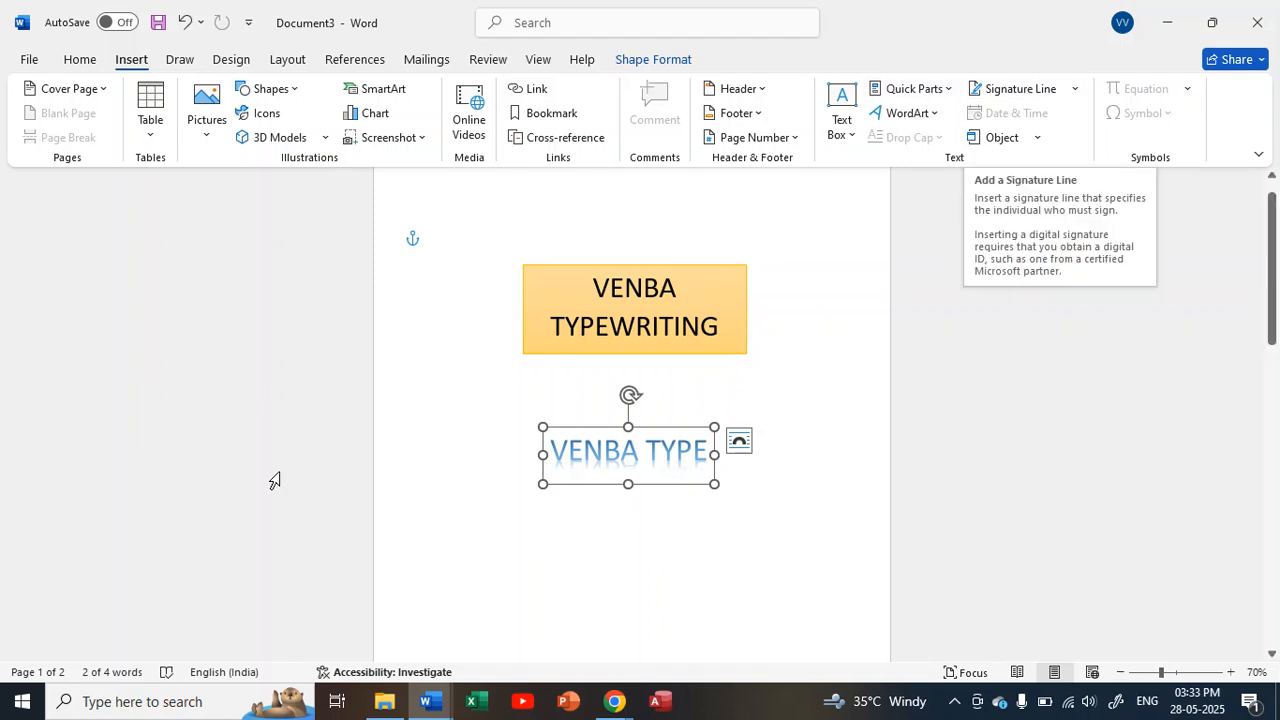
left_click(629, 551)
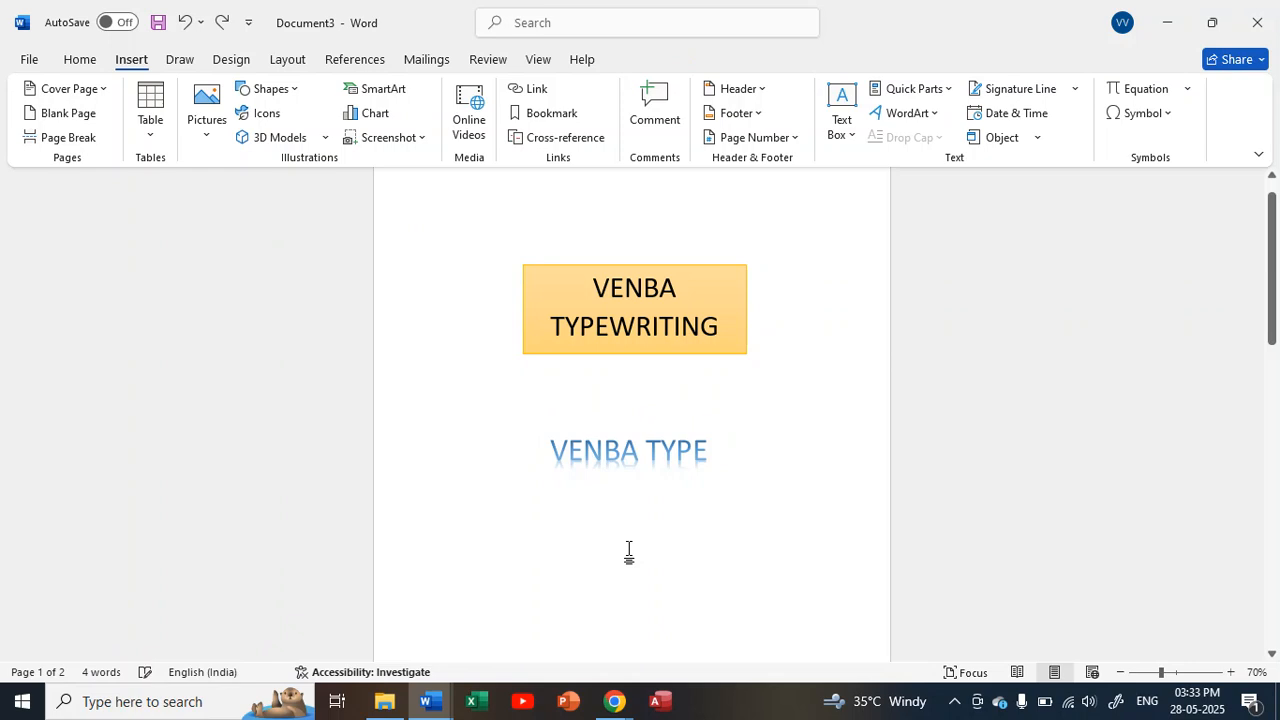
Insert a Microsoft Office signature line with VENBA TYPEWRITING as the suggested signer
left_click(1077, 90)
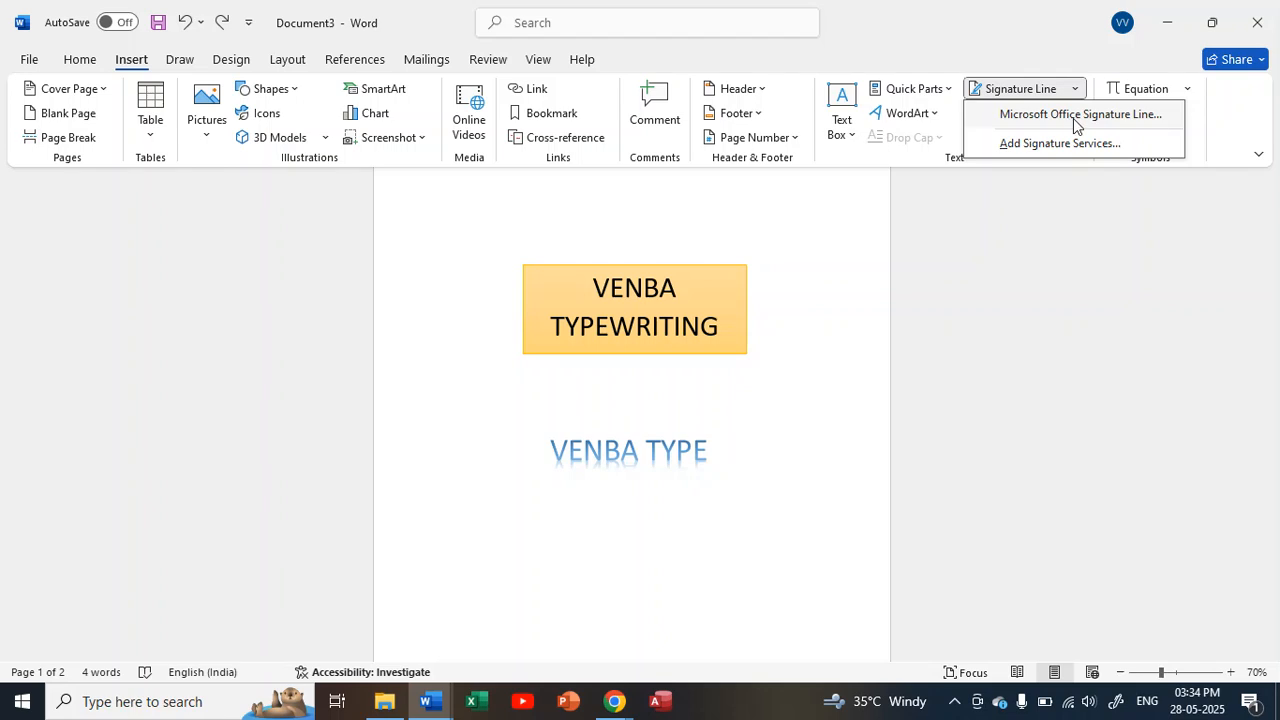
left_click(1073, 116)
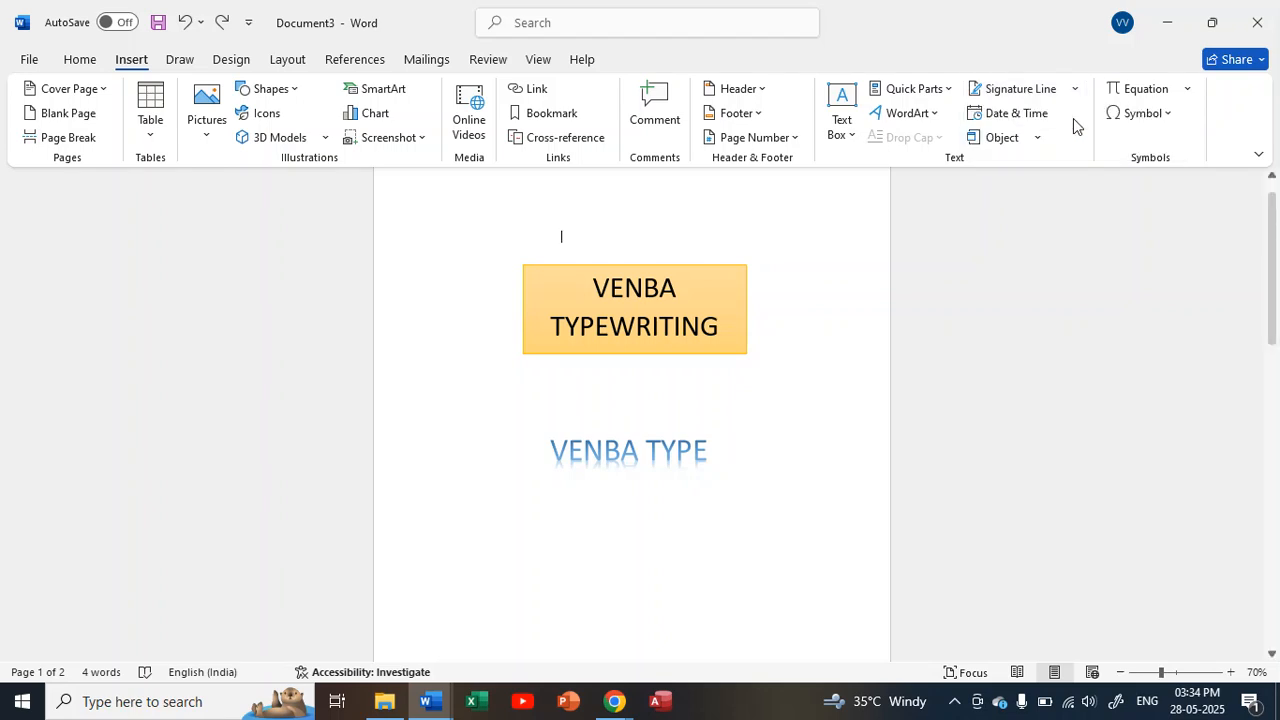
type("VENBA TYPE")
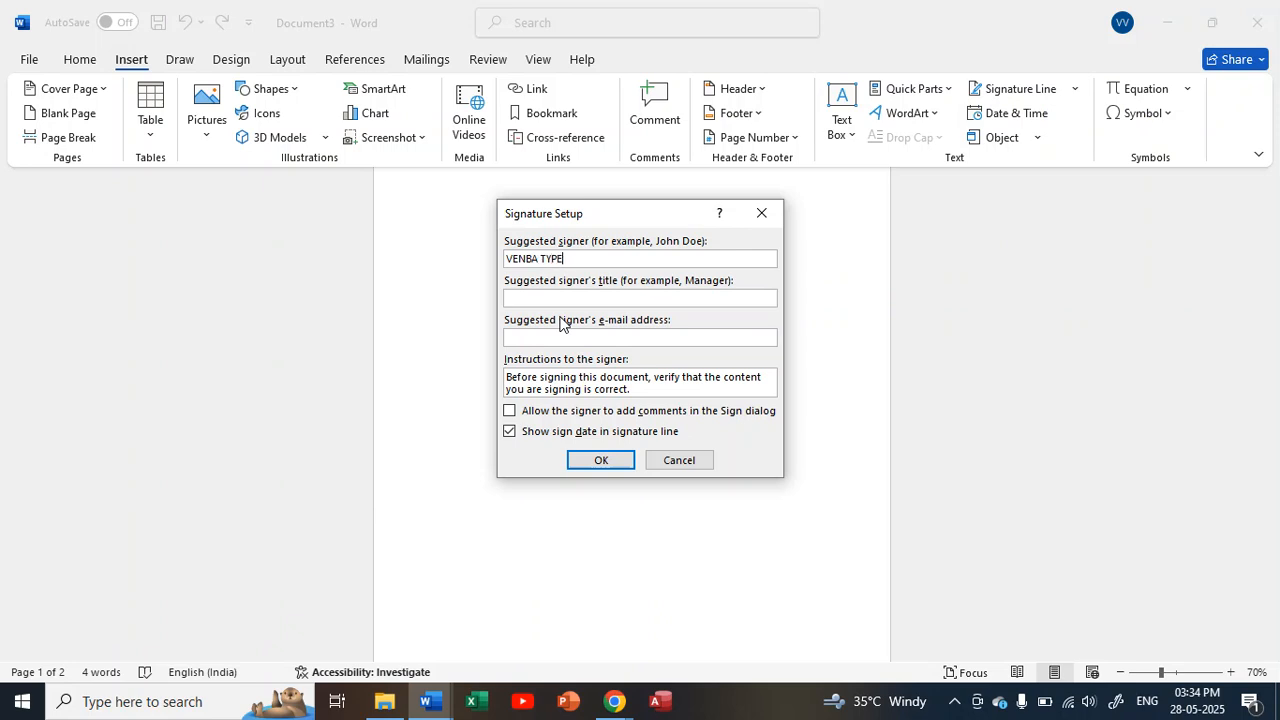
type("WRITING")
left_click(602, 459)
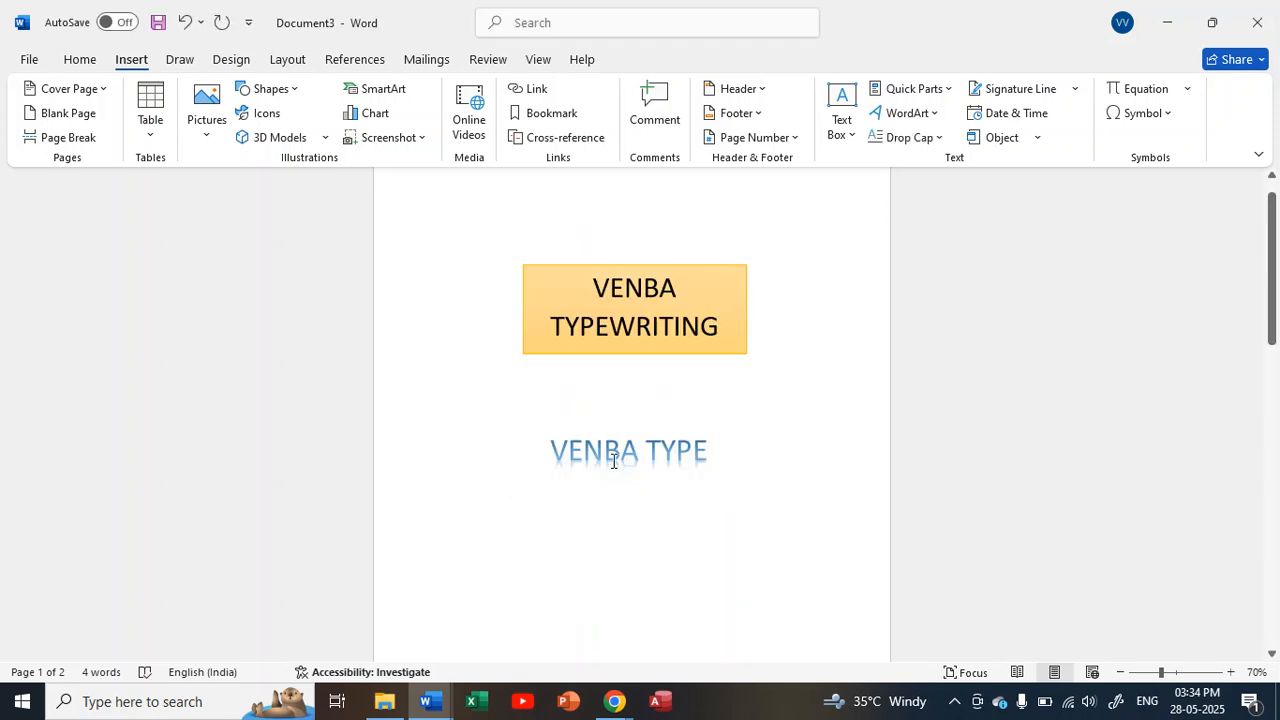
View the online page for adding signature services and return to the document
left_click(1072, 92)
left_click(1027, 146)
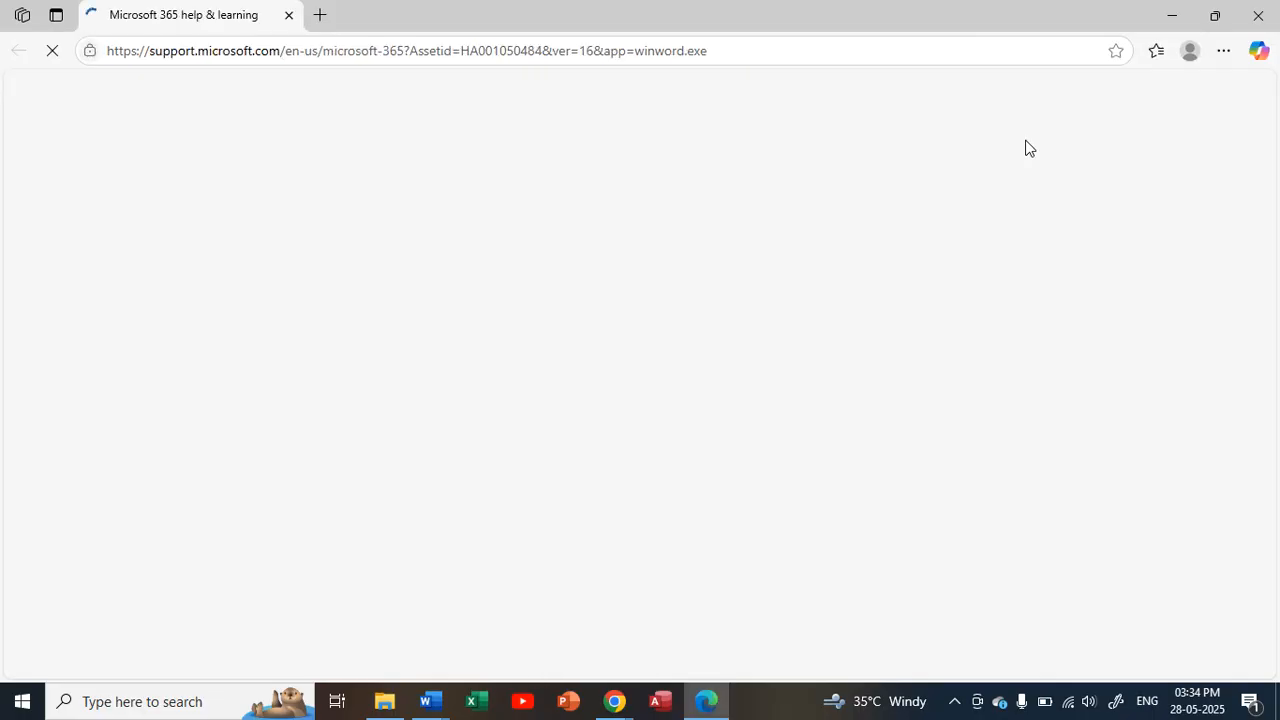
left_click(1258, 15)
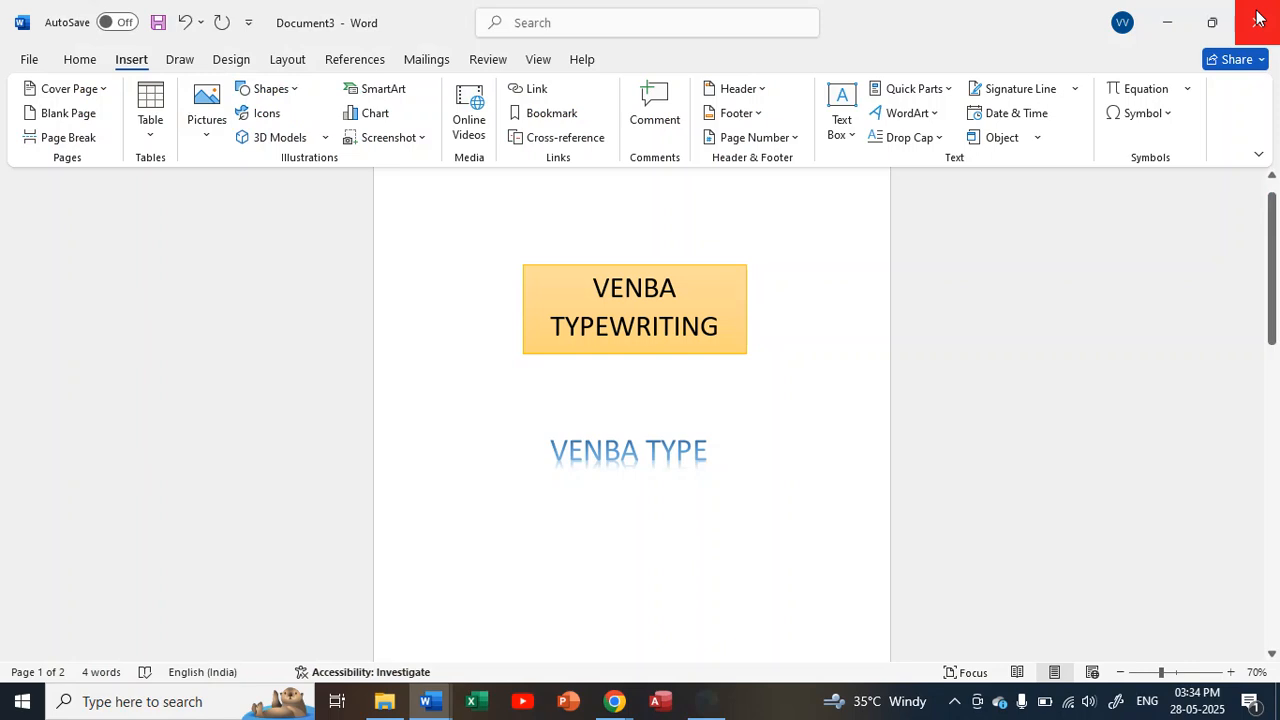
Insert a second signature line that allows signer comments, entering the person's first name as the suggested signer
left_click(998, 89)
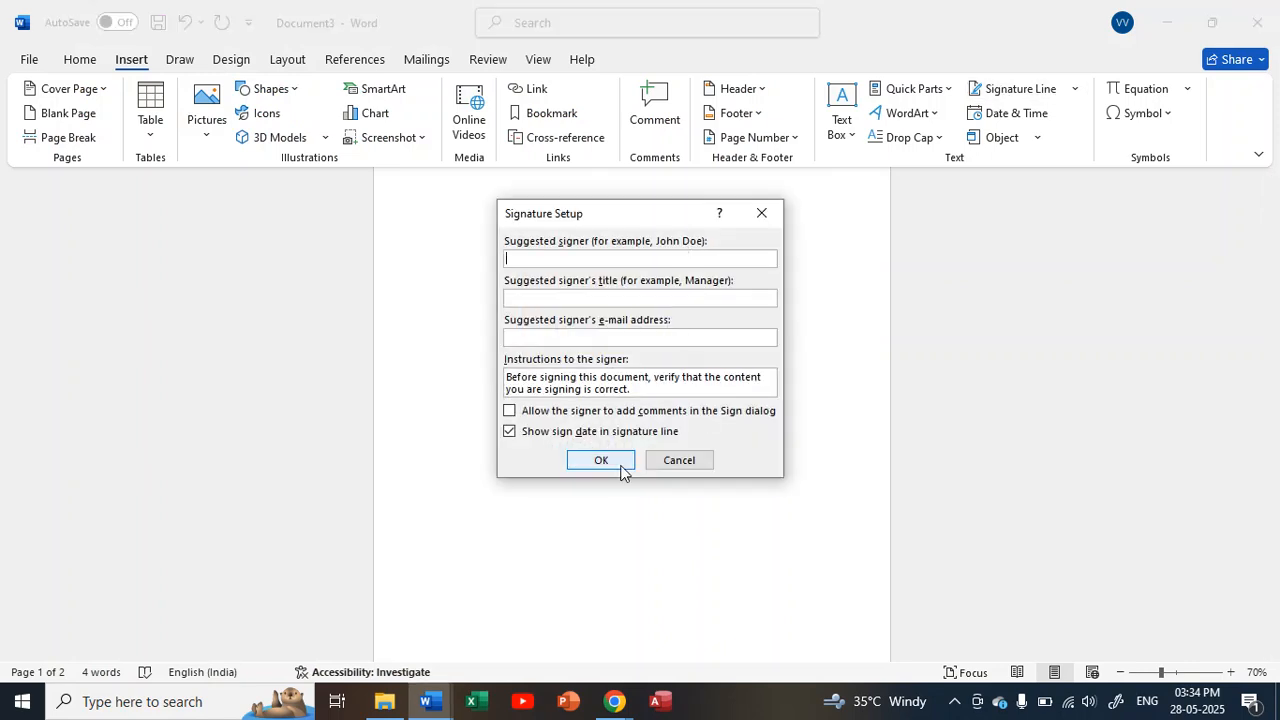
left_click(510, 411)
left_click(632, 258)
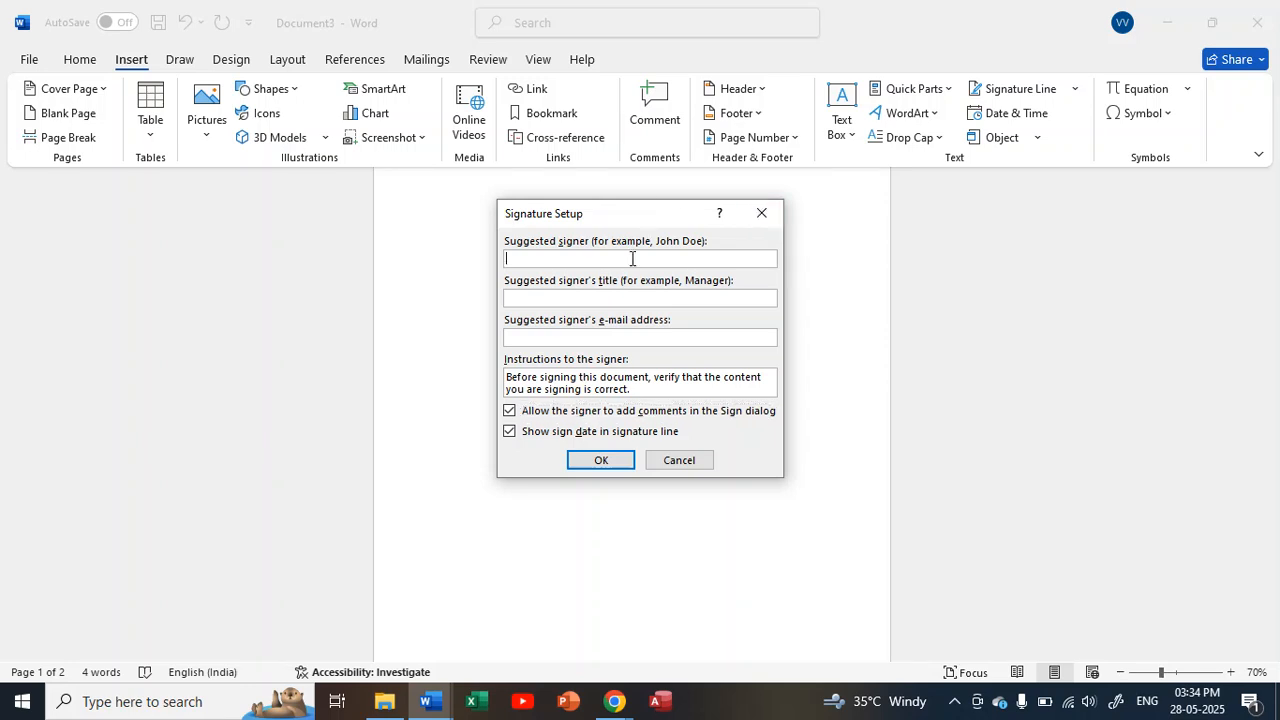
type("HARI")
left_click(596, 462)
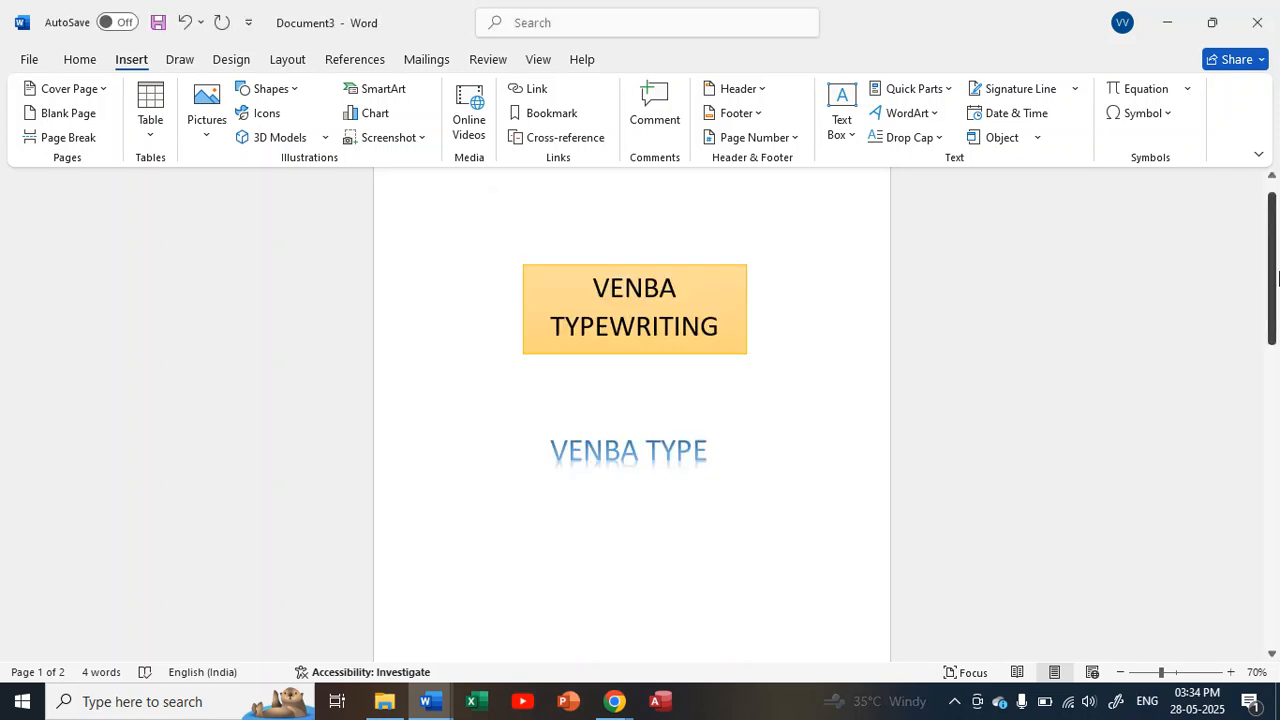
Delete the second signature line on page 2, beside the VENBA TYPEWRITING one
left_click(1278, 398)
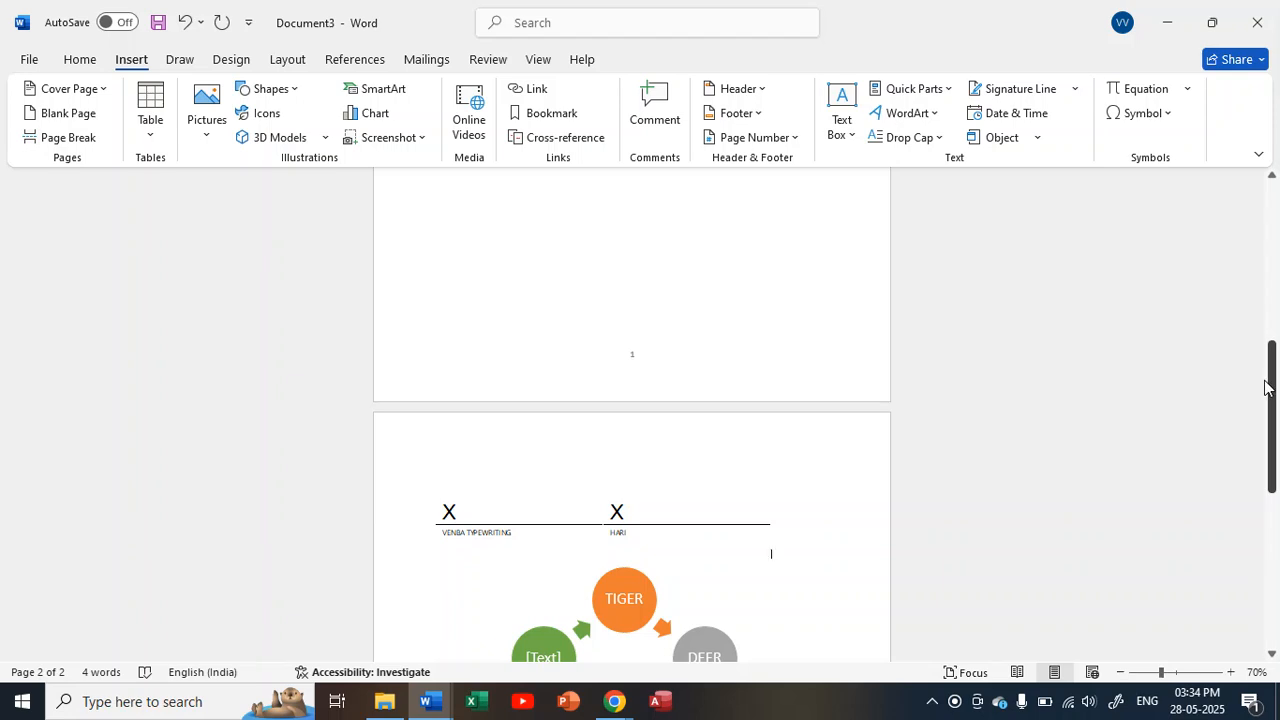
left_click_drag(1268, 390, 1234, 423)
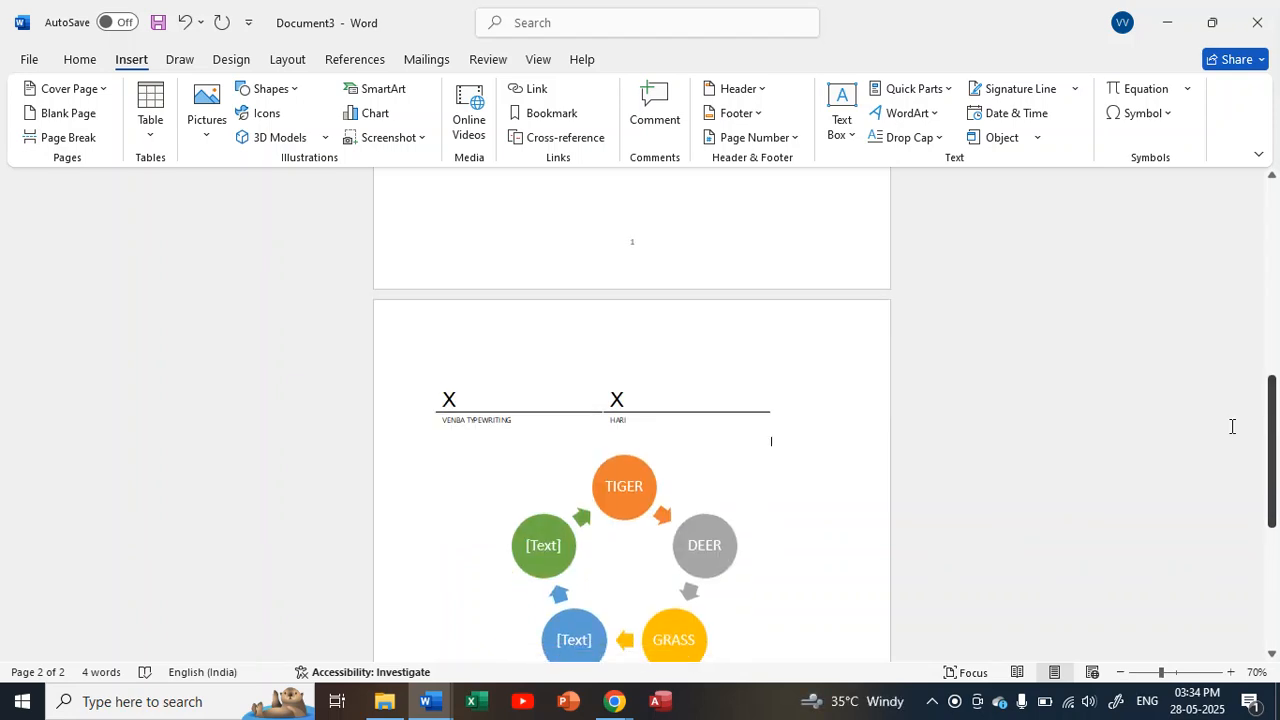
left_click(542, 400)
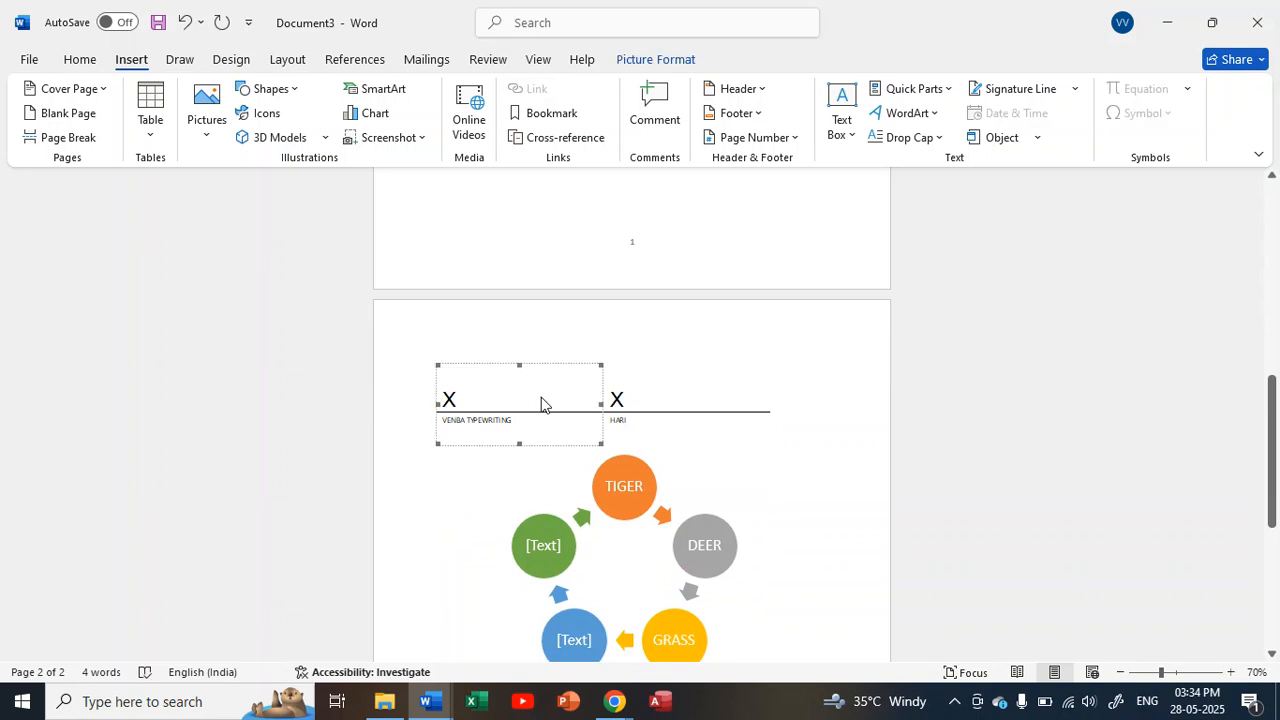
left_click(724, 418)
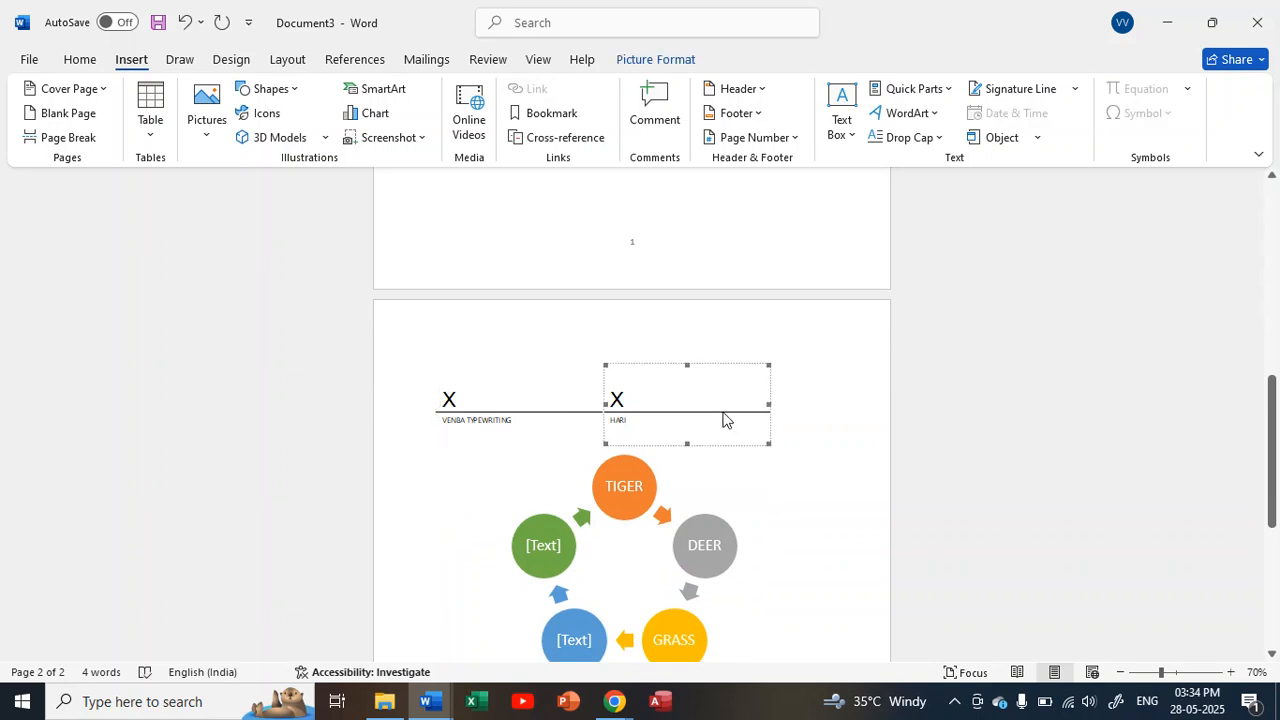
key("Delete")
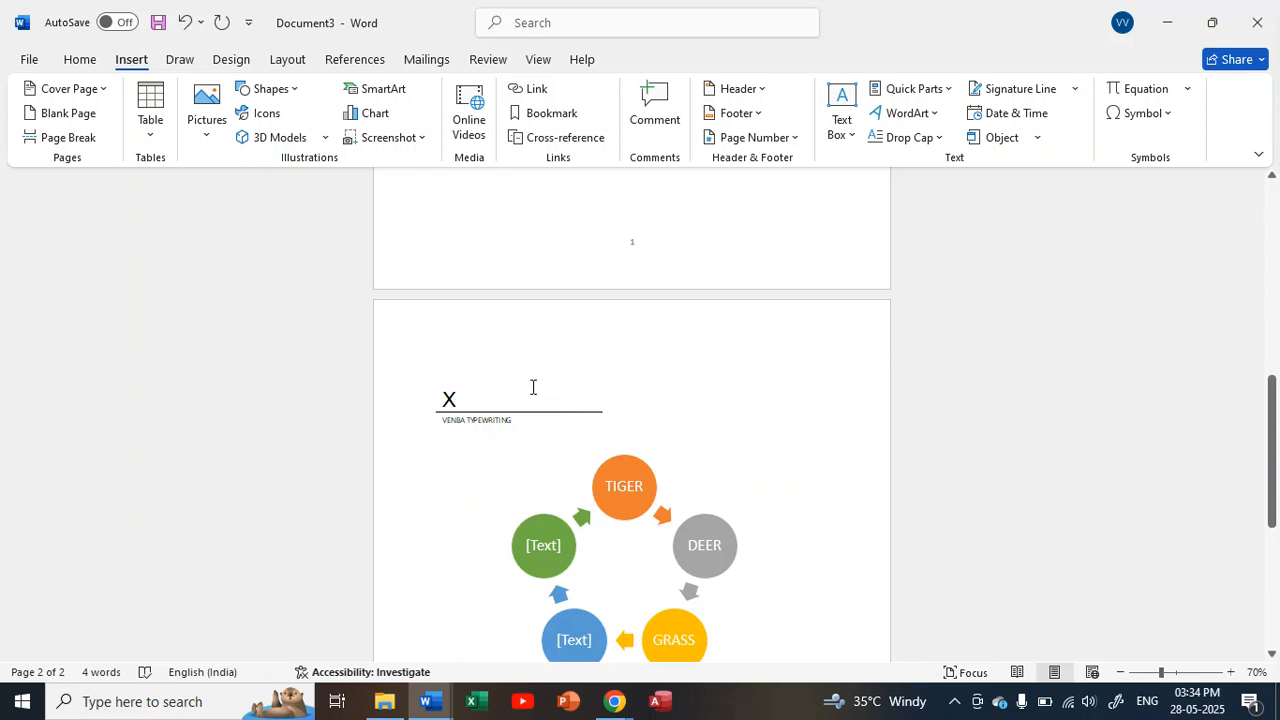
Insert the built-in Expansion of a Sum equation beside the VENBA TYPEWRITING signature line and change the 1 in its first bracket to 2
left_click(532, 394)
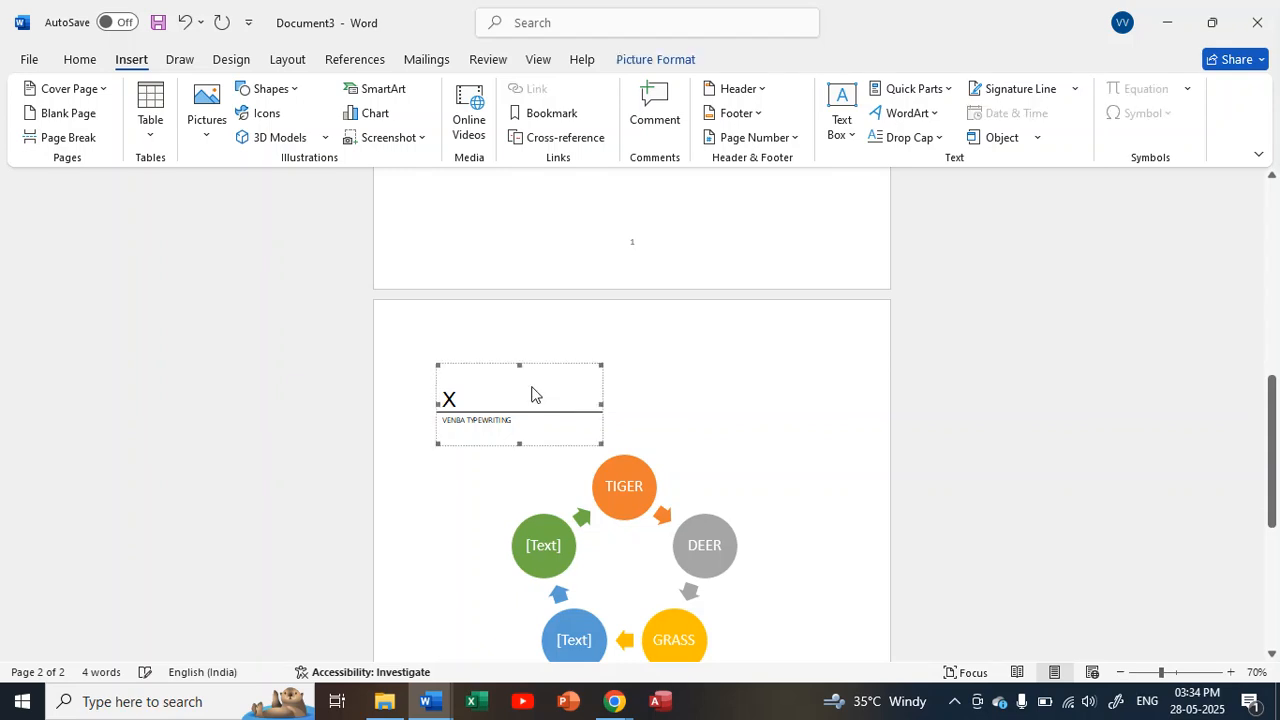
left_click(1230, 674)
left_click(1230, 674)
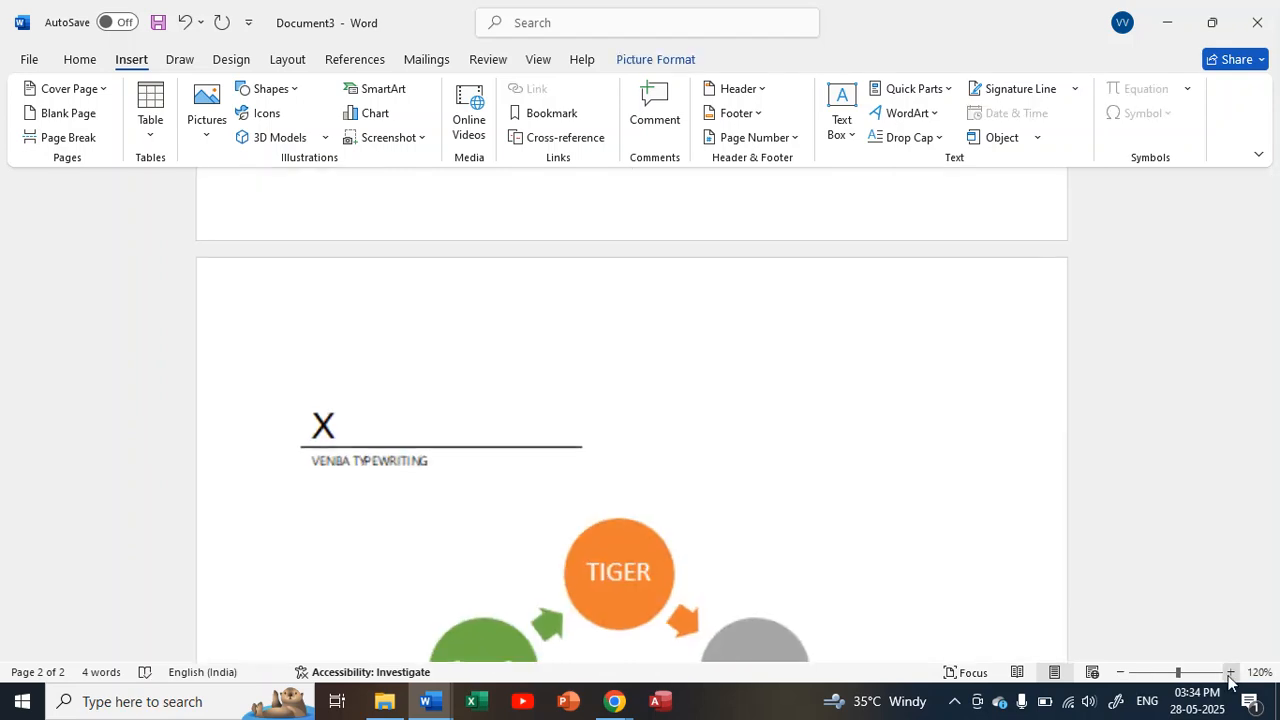
left_click(1230, 674)
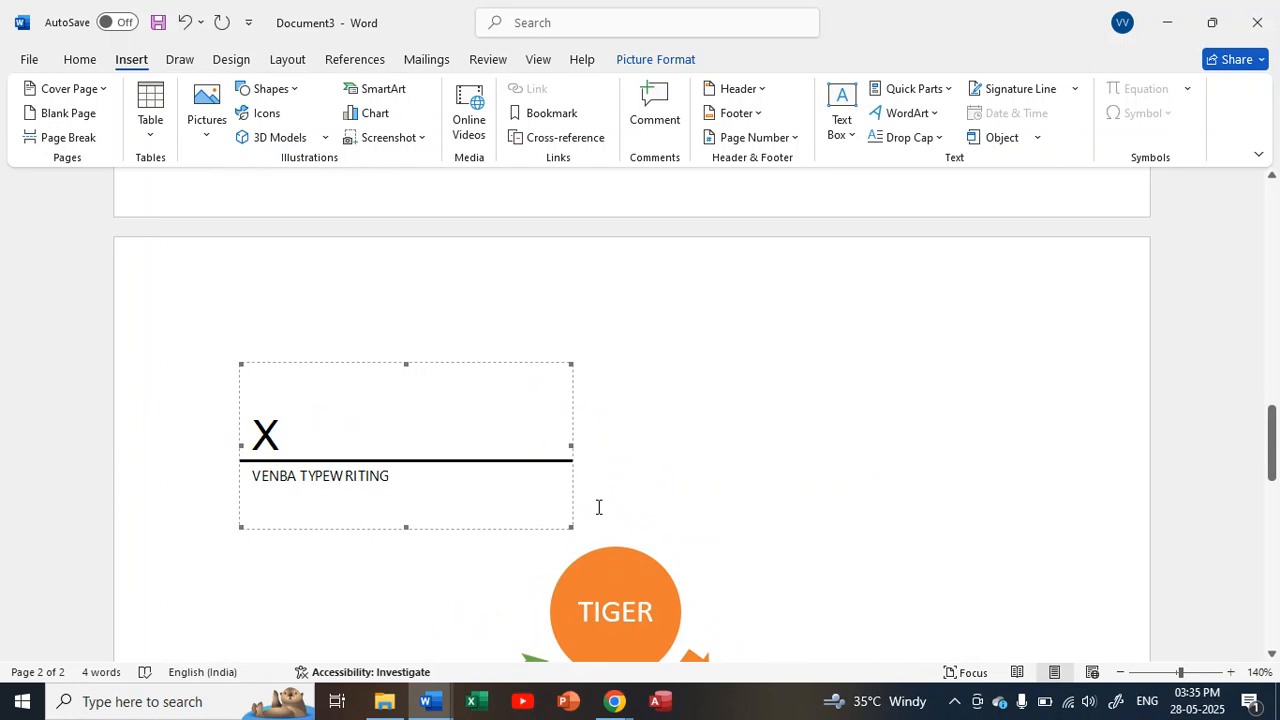
left_click(897, 429)
left_click(1187, 89)
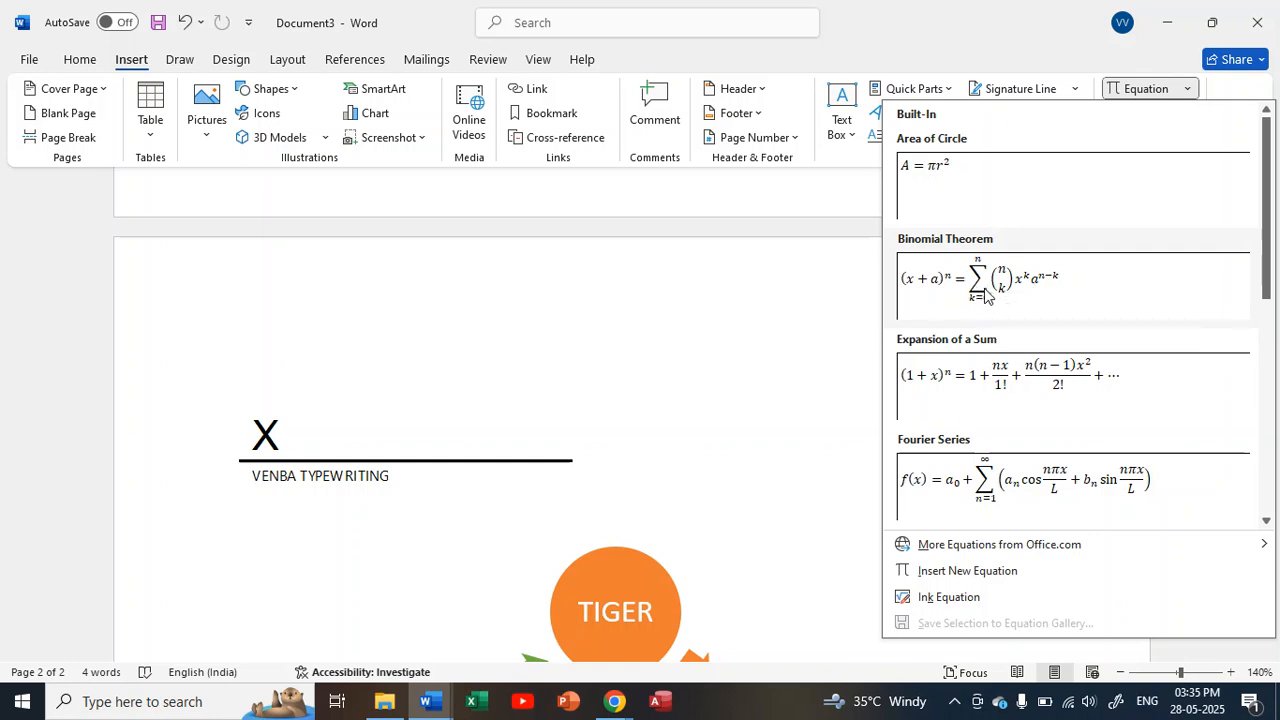
left_click(1051, 398)
double_click(597, 524)
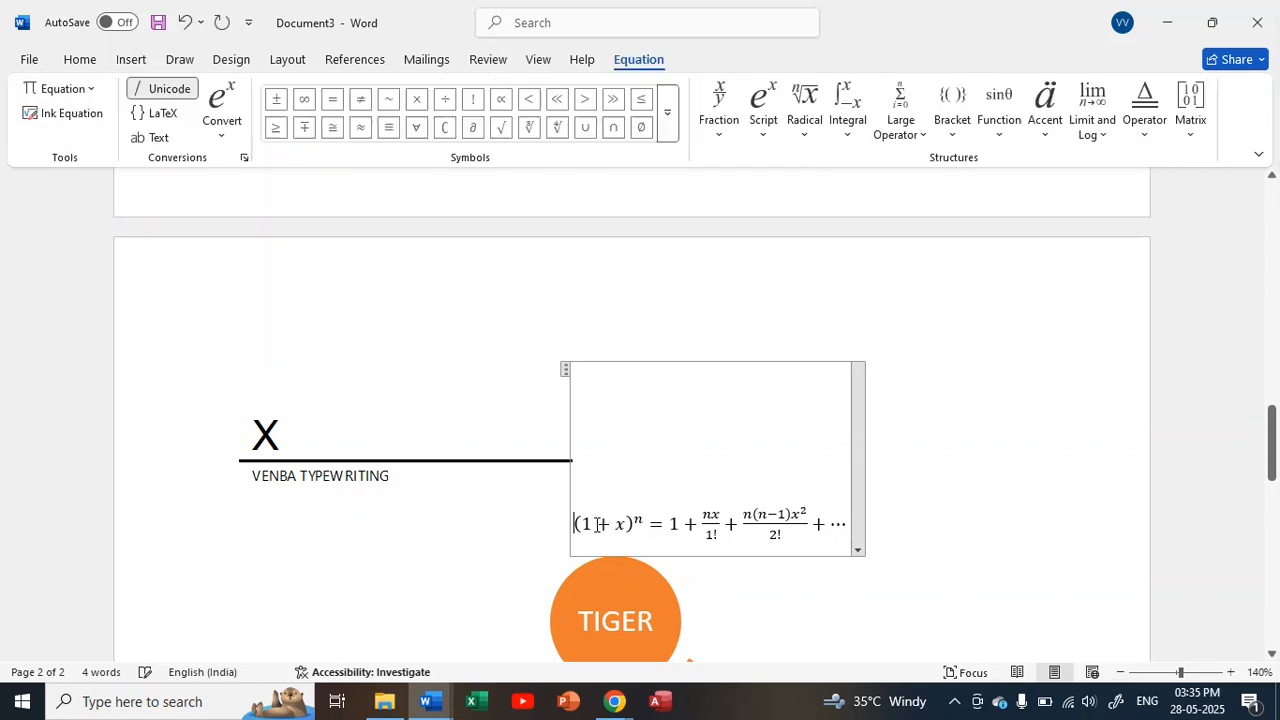
type("2")
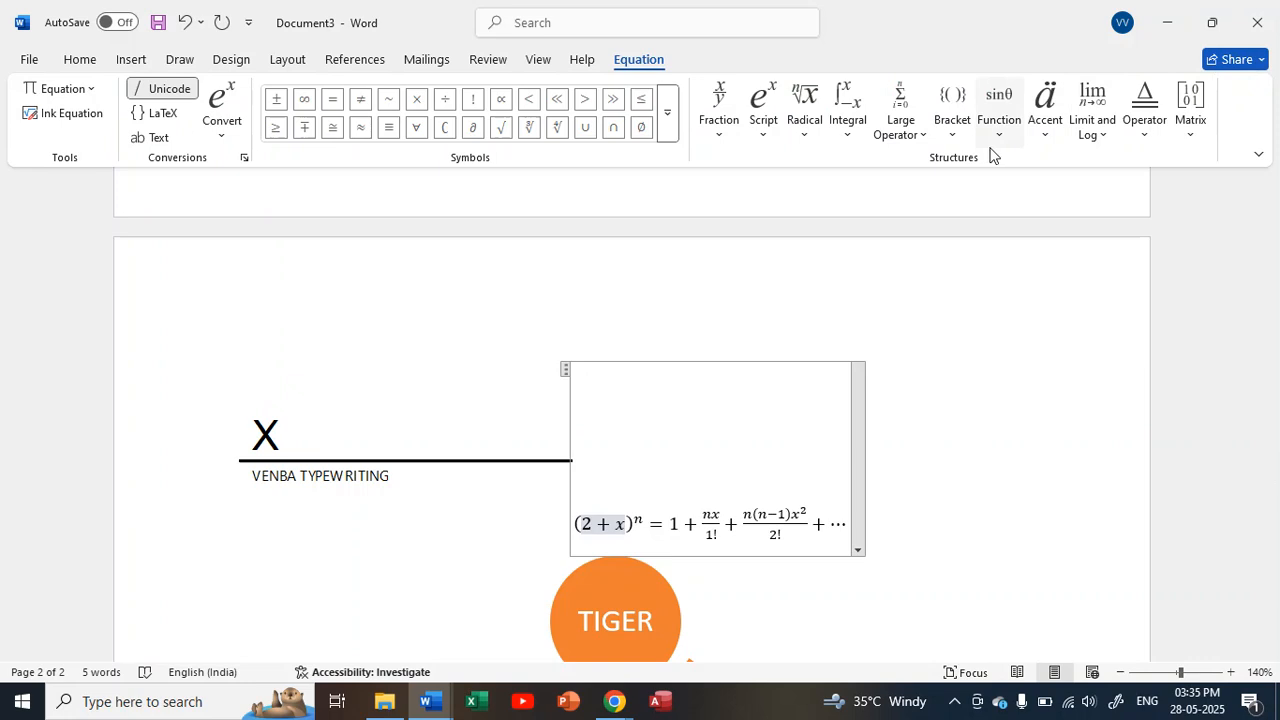
Examine the full symbol list, including the Currency Symbols and Greek Extended subsets, and close it without inserting anything
left_click(126, 64)
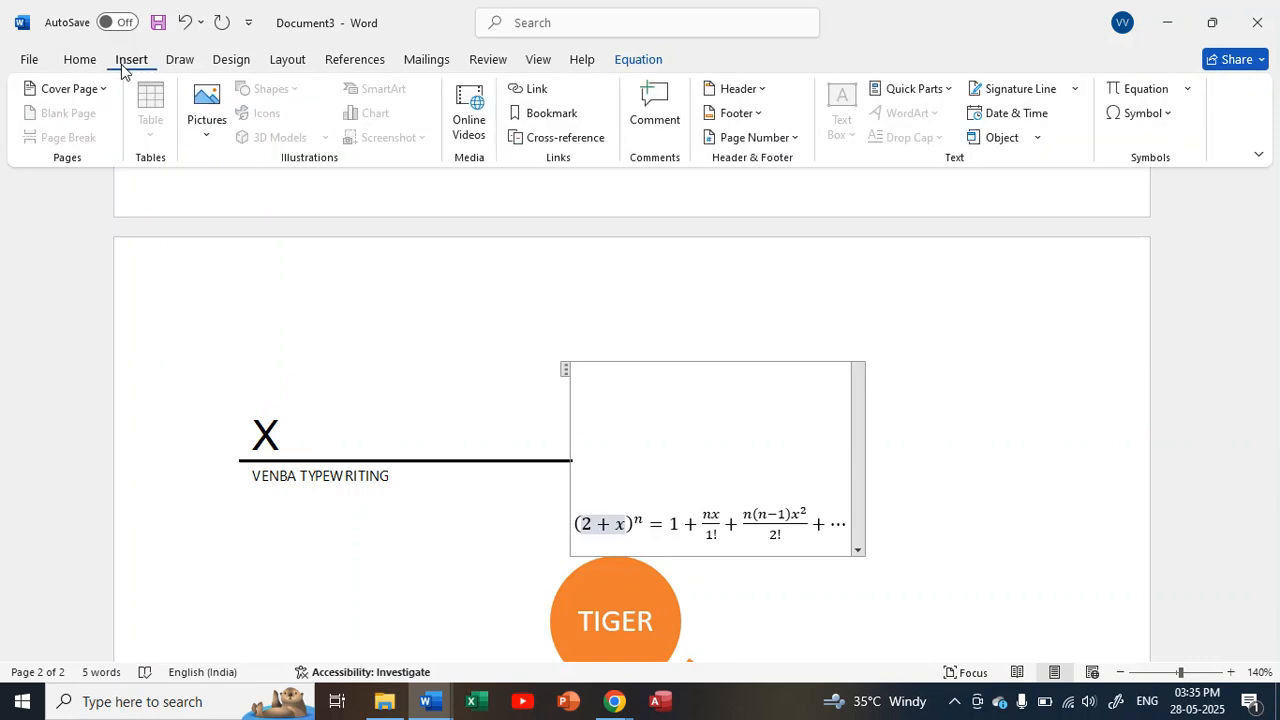
left_click(1166, 116)
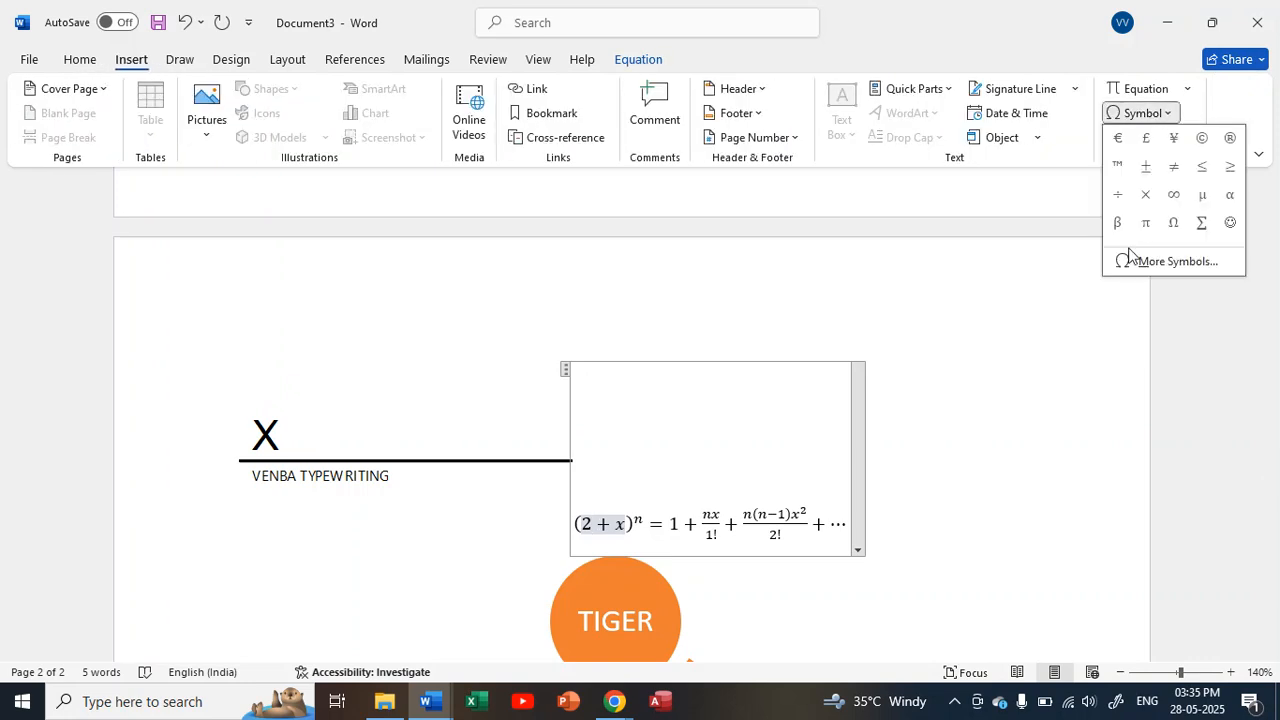
left_click(1183, 265)
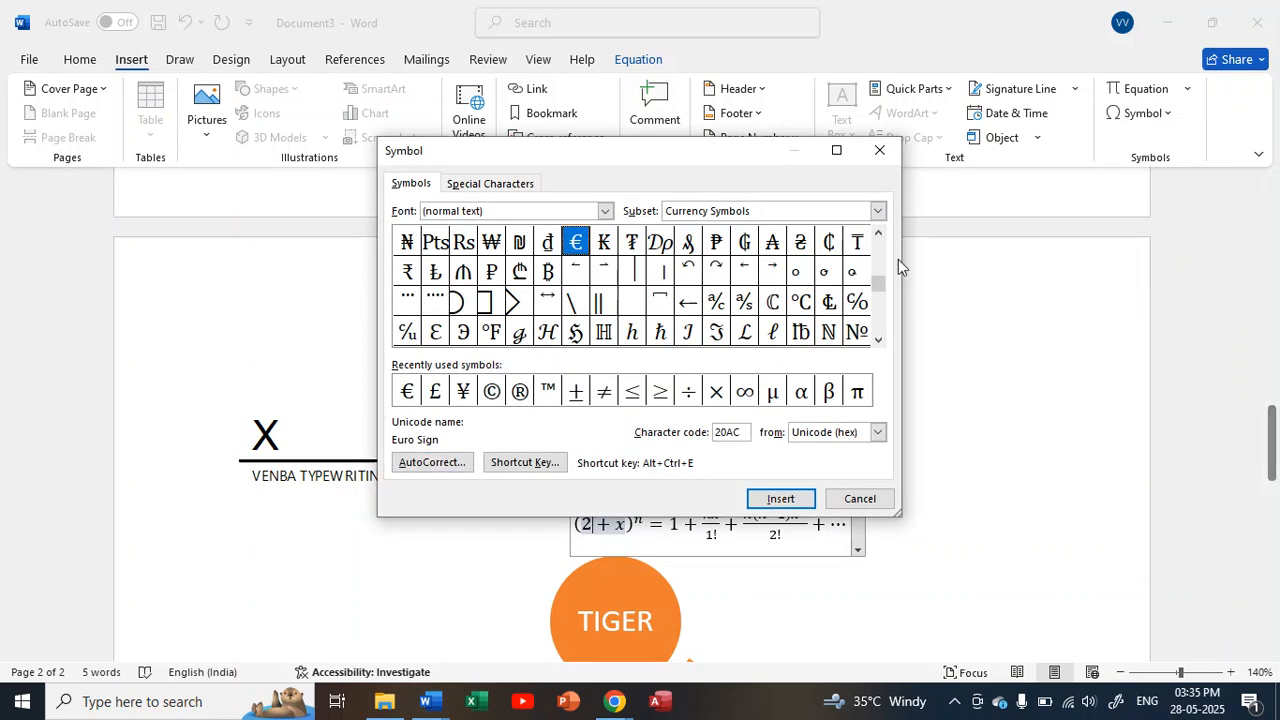
scroll(883, 261, "up", 5)
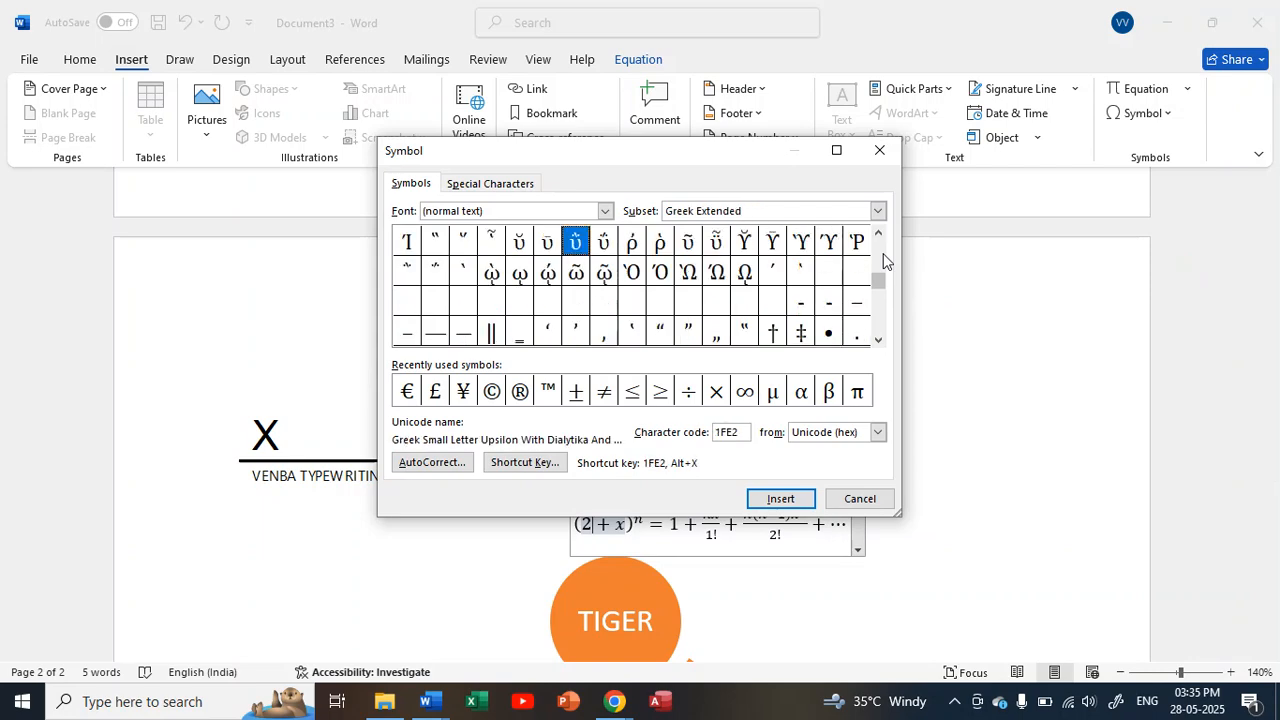
scroll(885, 259, "up", 2)
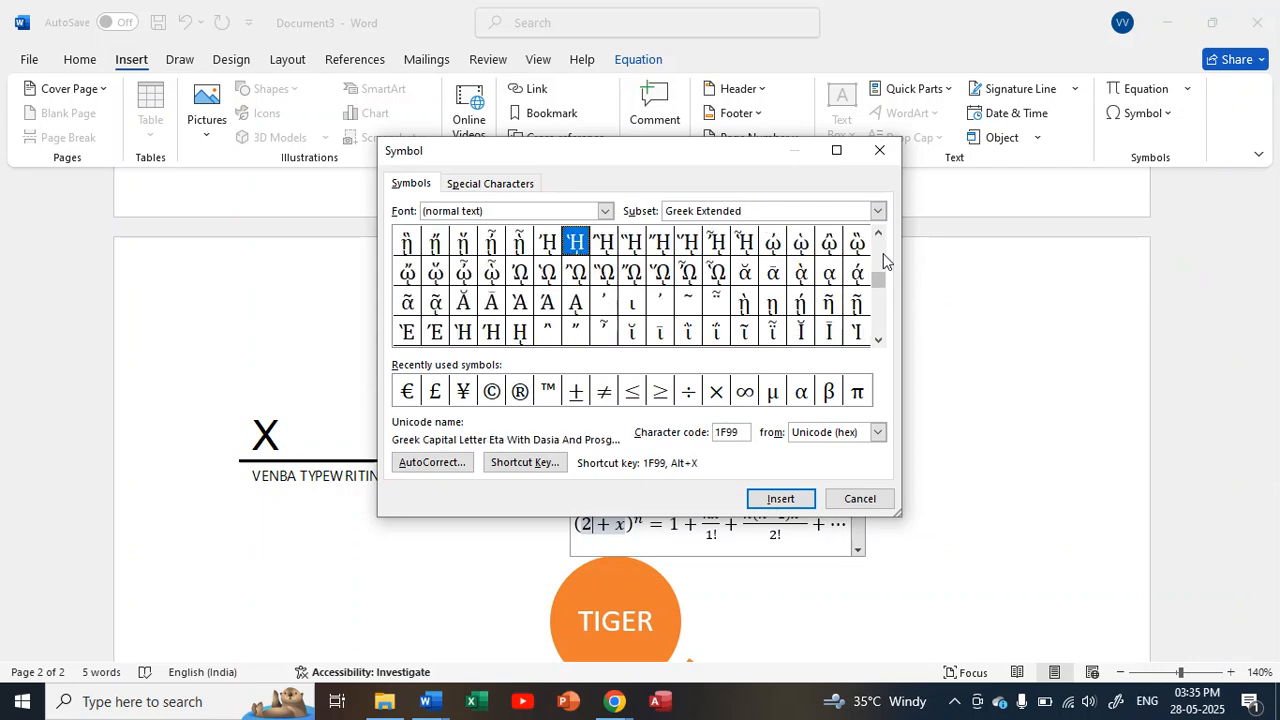
left_click(860, 500)
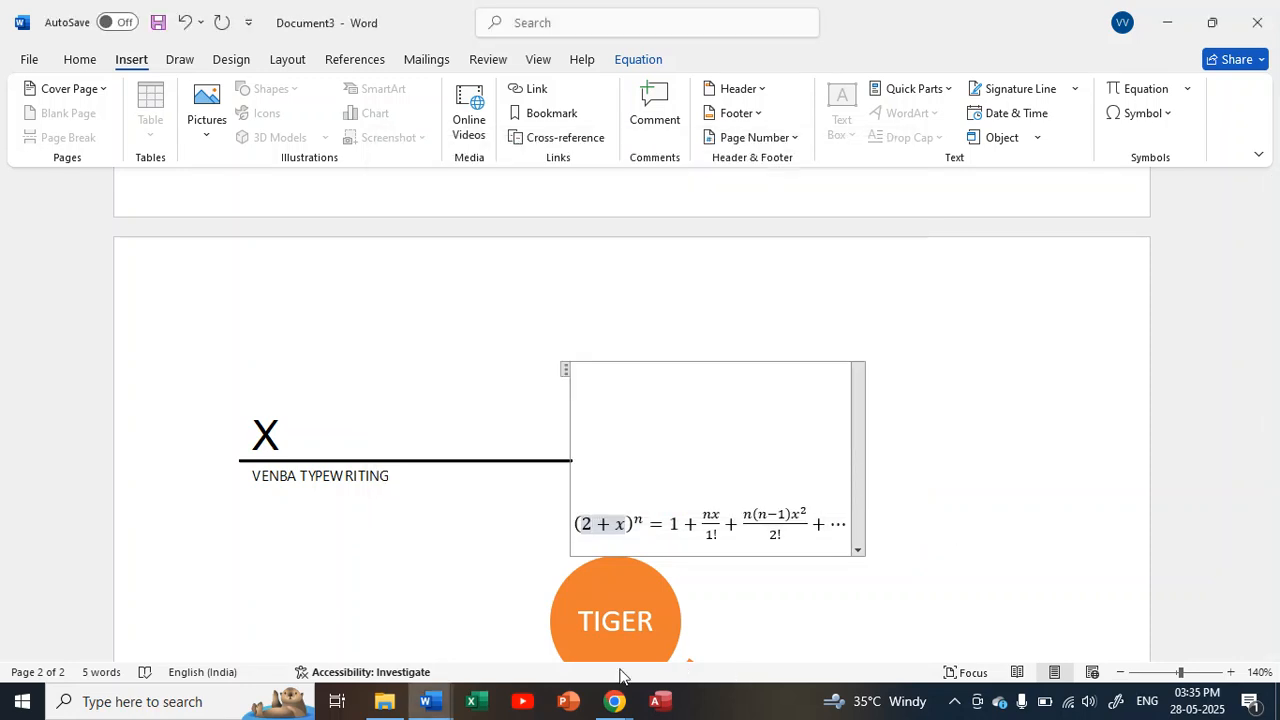
left_click(616, 702)
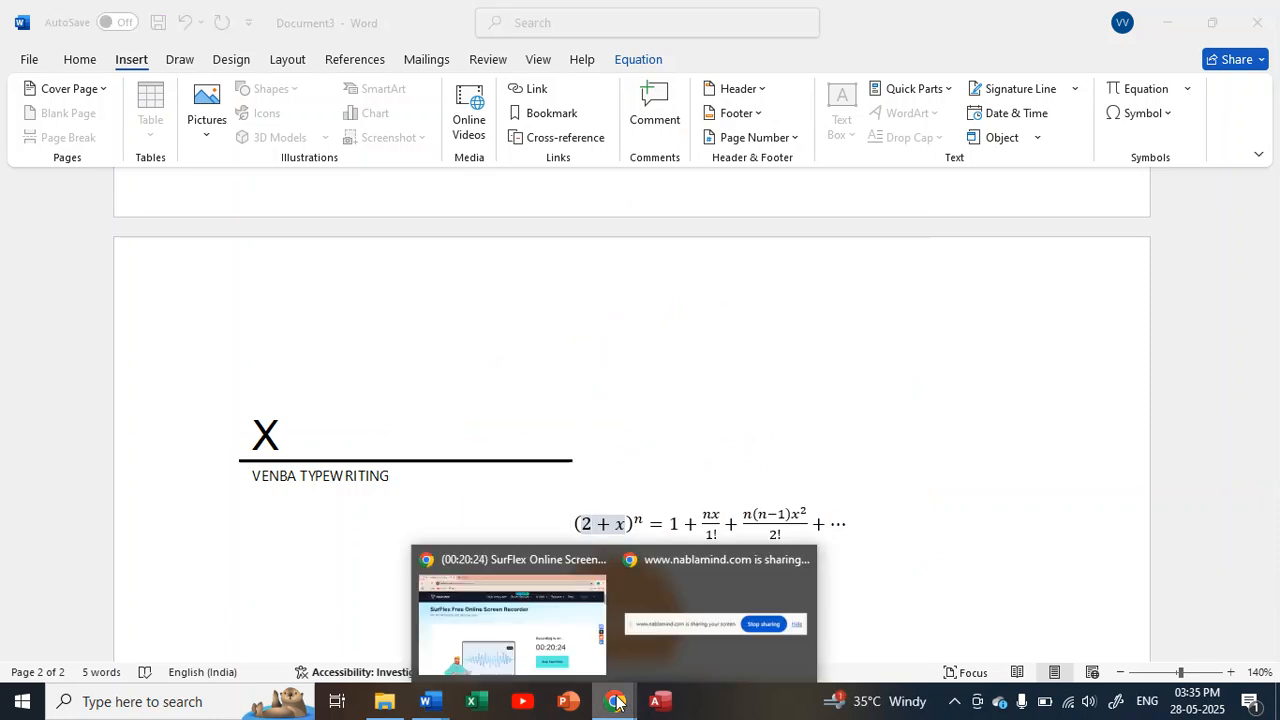